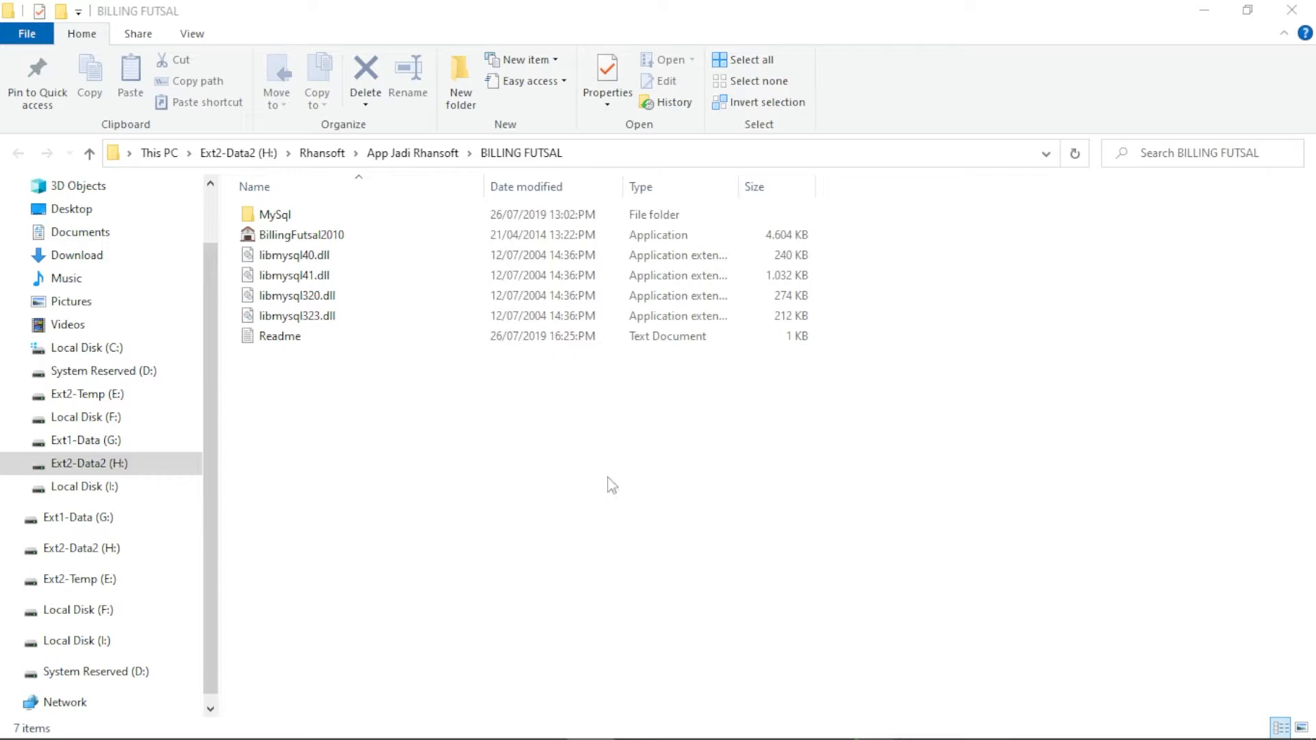
Open the Readme text file from the BILLING FUTSAL folder in Notepad
{"action": "double_click", "coordinate": [292, 343]}
Highlight the Readme's installation steps, login details, product lines and video tutorial link
{"action": "left_click", "coordinate": [684, 294]}
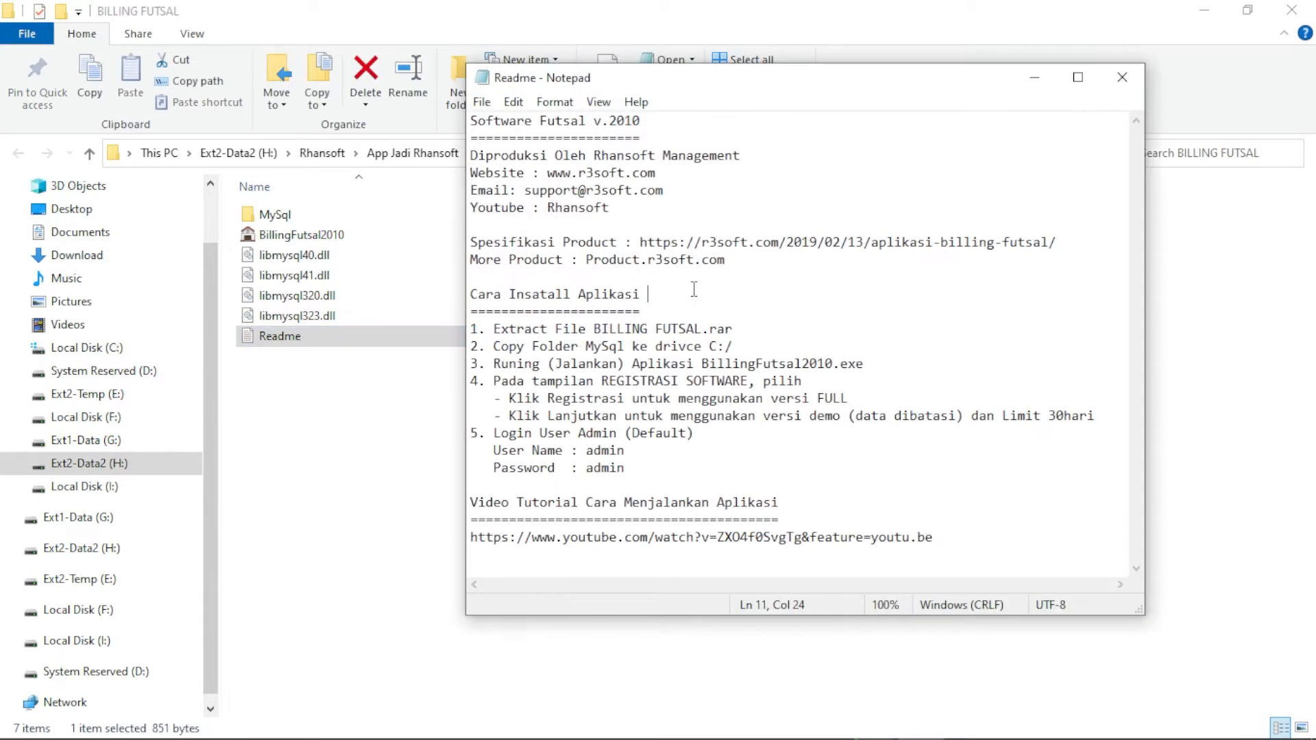
{"action": "left_click_drag", "start_coordinate": [471, 295], "coordinate": [667, 470]}
{"action": "left_click_drag", "start_coordinate": [749, 261], "coordinate": [469, 242]}
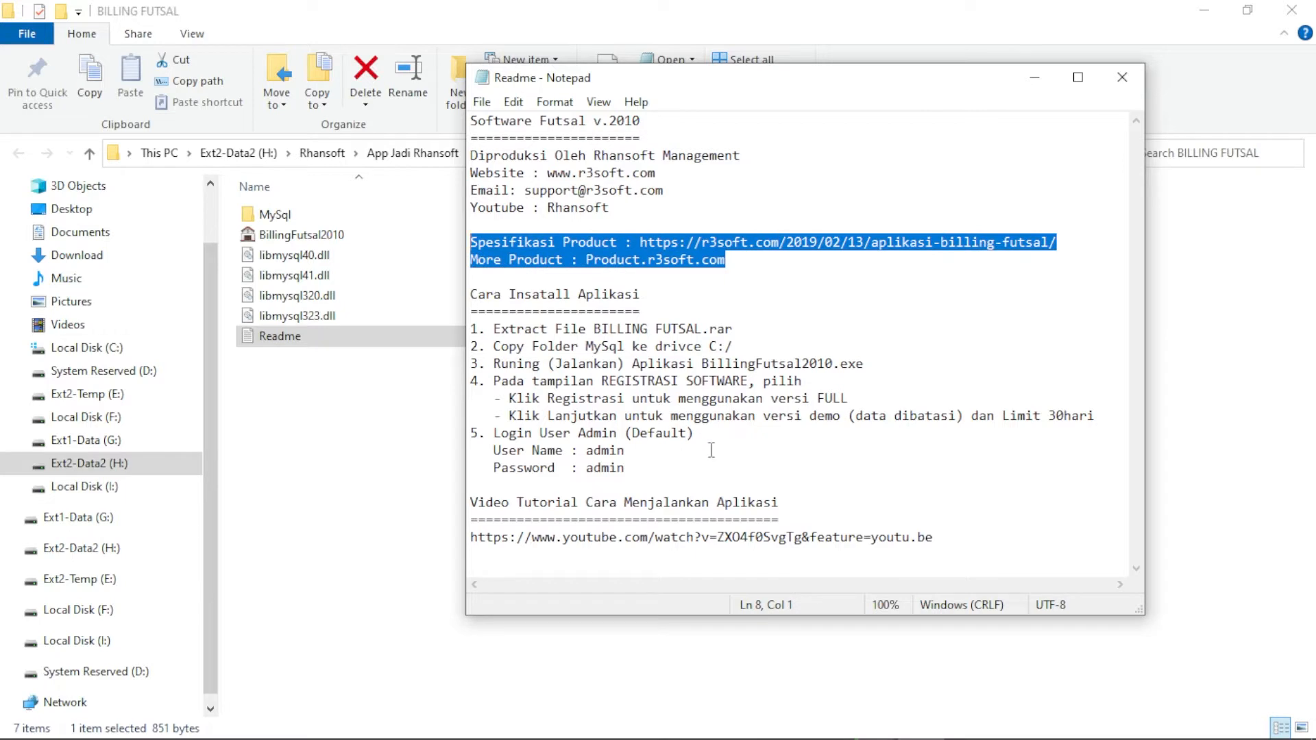
{"action": "left_click_drag", "start_coordinate": [963, 536], "coordinate": [456, 540]}
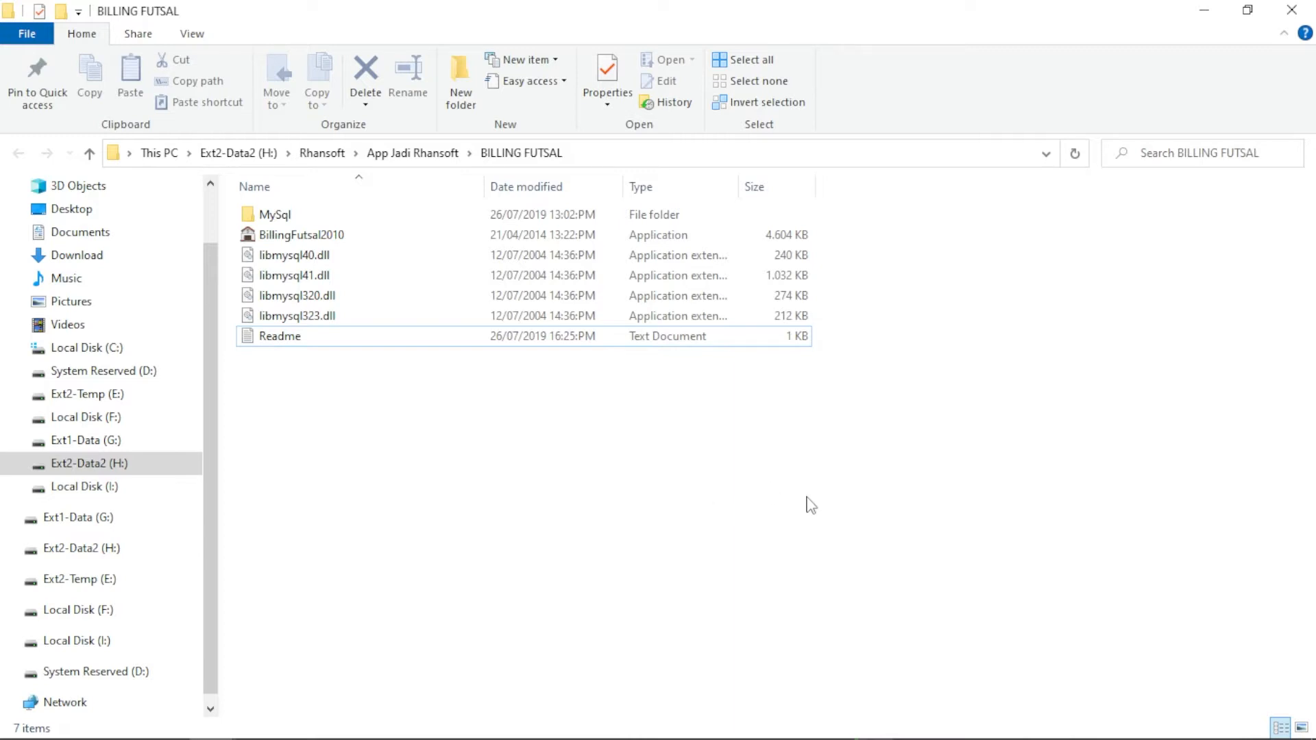
Select all folder items, clear the selection, then single out the MySql folder
{"action": "left_click_drag", "start_coordinate": [809, 498], "coordinate": [286, 208]}
{"action": "left_click", "coordinate": [352, 420]}
{"action": "left_click", "coordinate": [276, 216]}
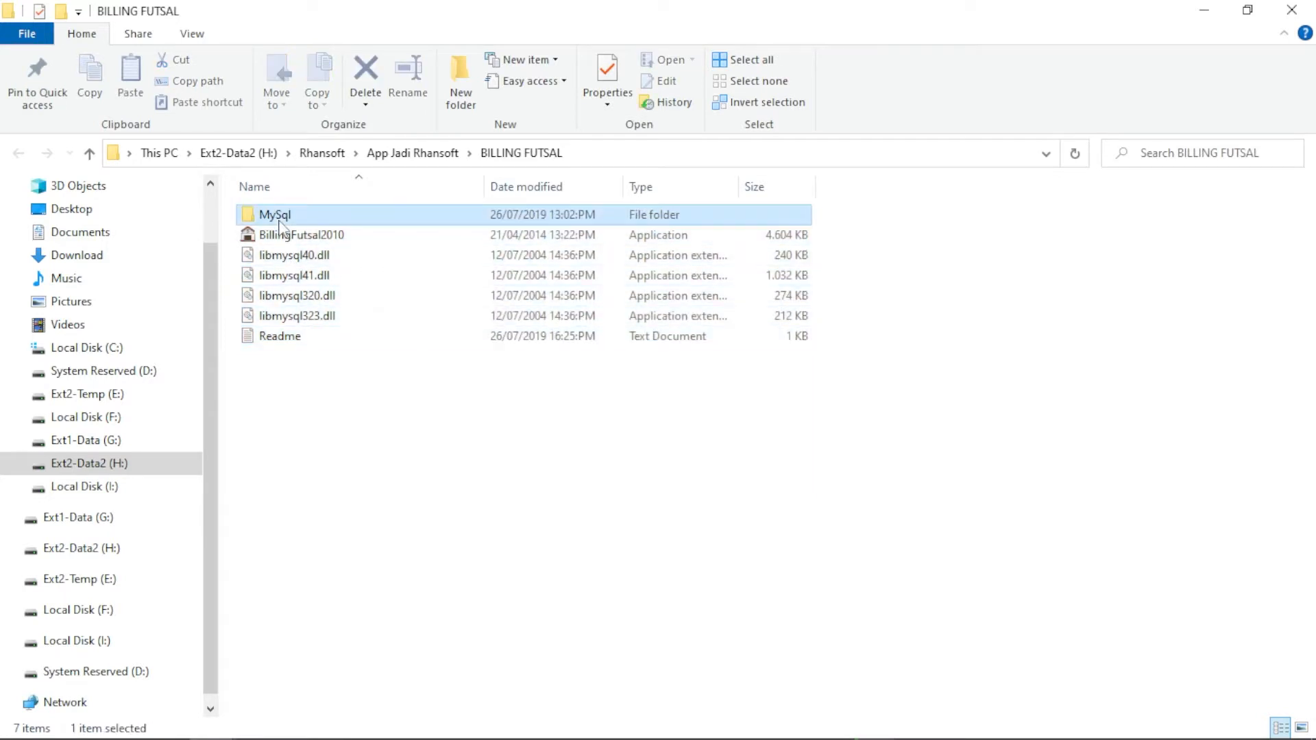
Select BillingFutsal2010 and the four libmysql DLLs in turn, then reopen the Readme
{"action": "mouse_move", "coordinate": [319, 214]}
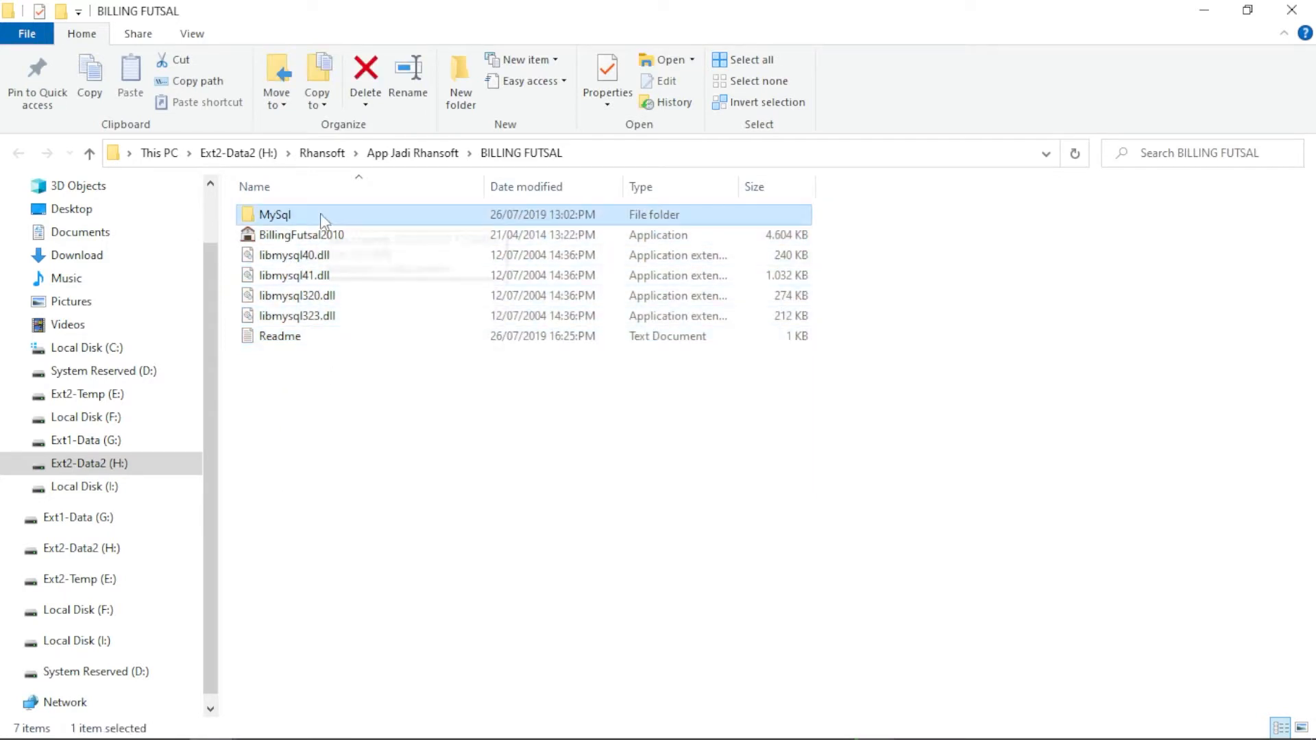
{"action": "mouse_move", "coordinate": [274, 238]}
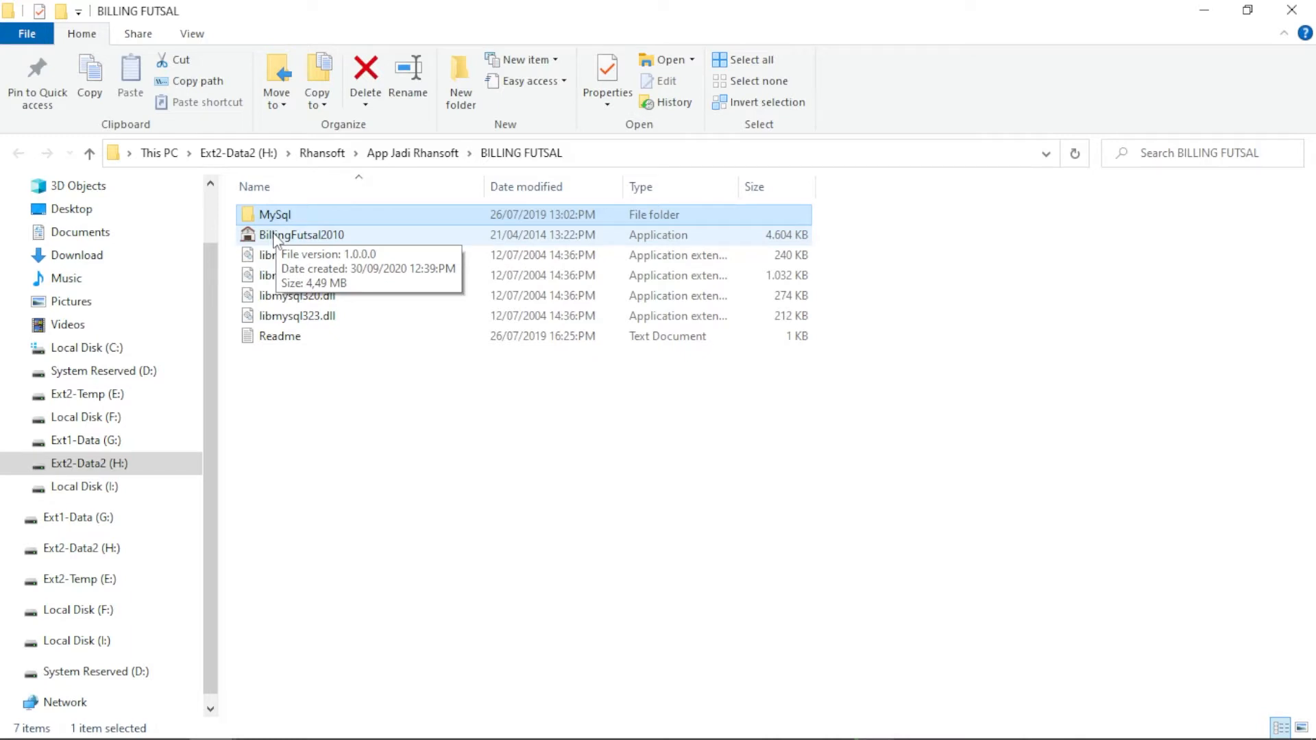
{"action": "left_click", "coordinate": [308, 237]}
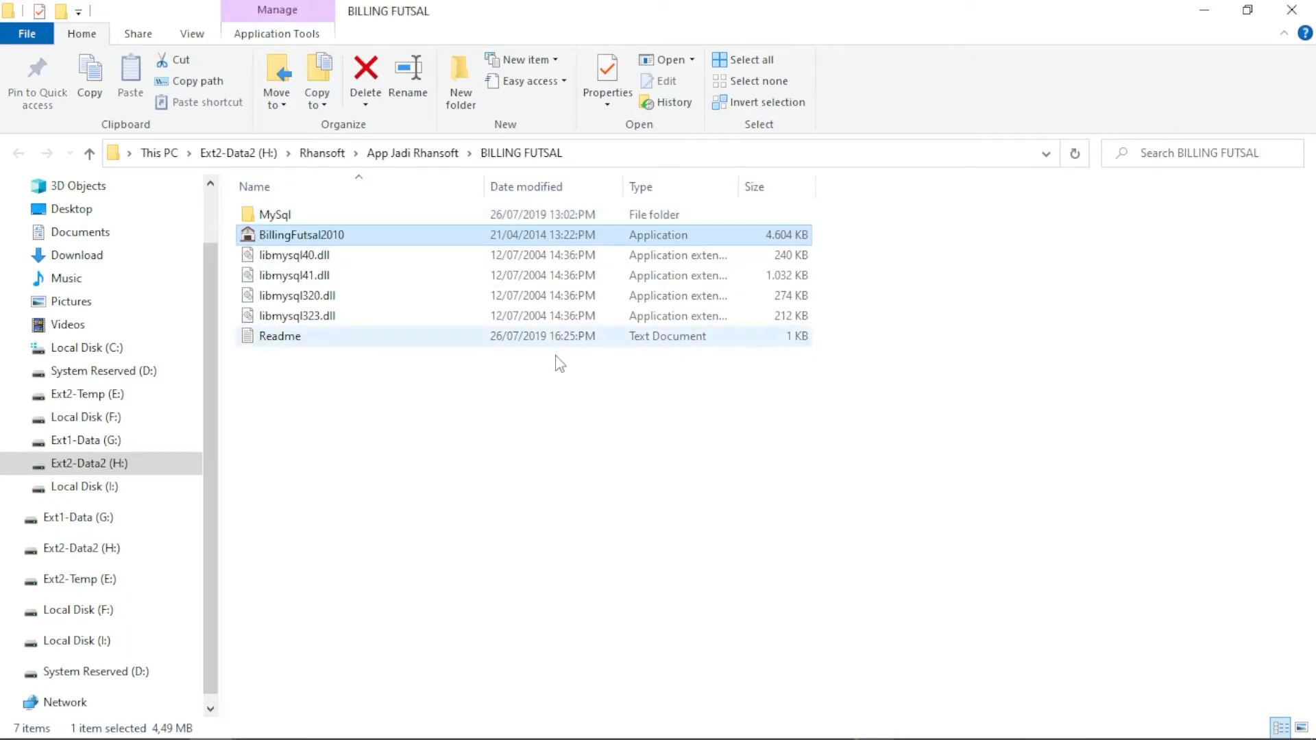
{"action": "left_click_drag", "start_coordinate": [918, 327], "coordinate": [439, 257]}
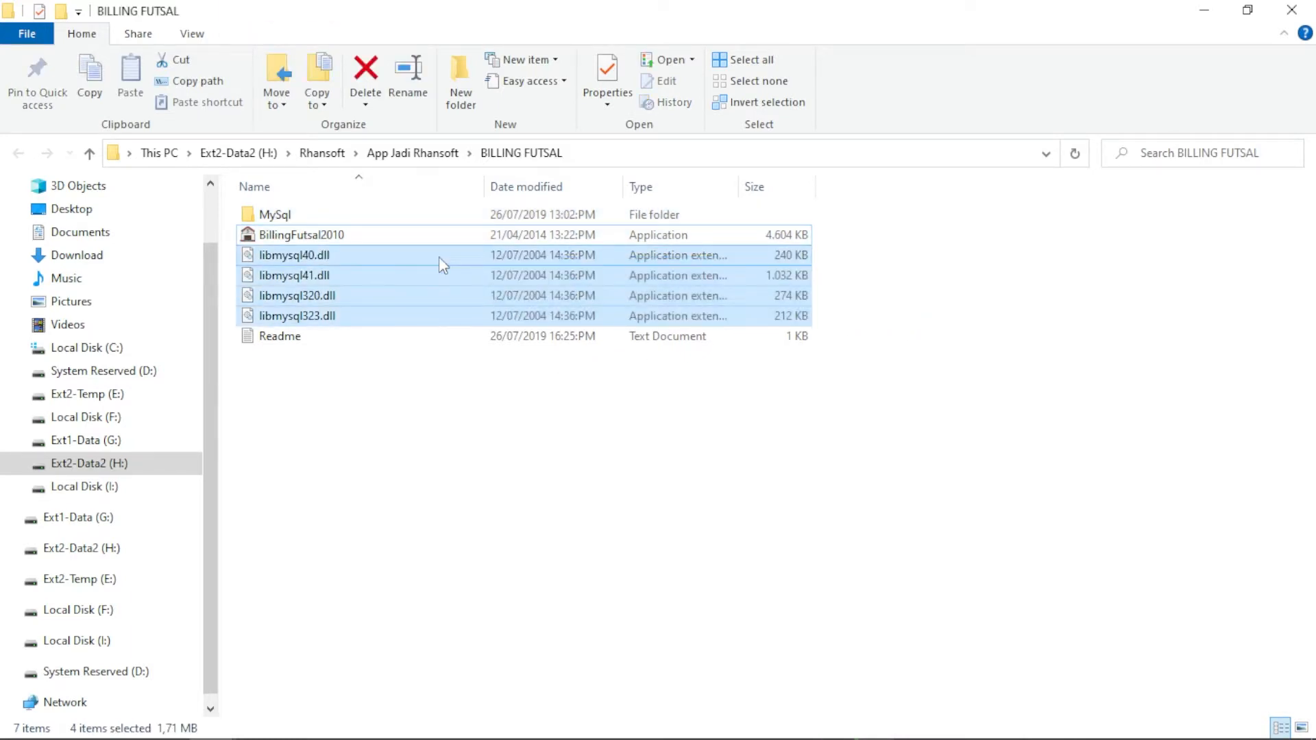
{"action": "left_click", "coordinate": [347, 232]}
{"action": "double_click", "coordinate": [296, 343]}
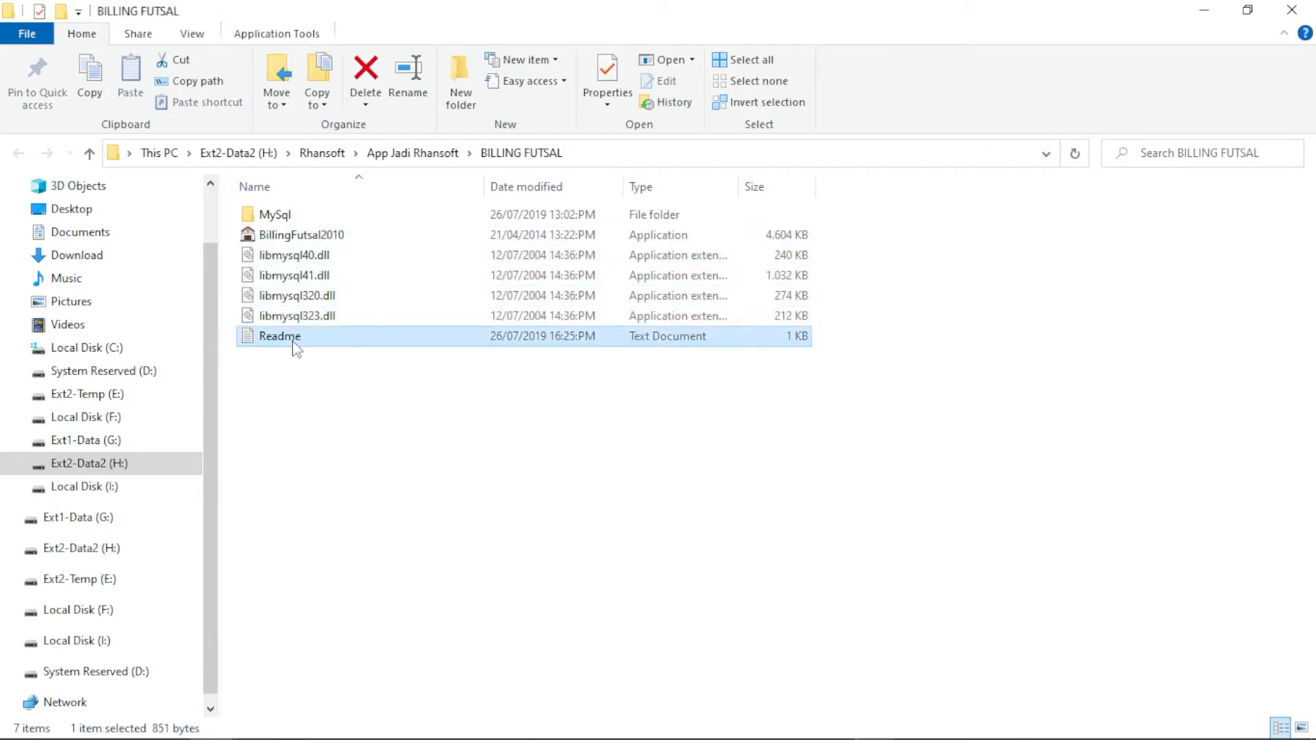
Highlight the Readme's admin login lines and YouTube tutorial link, then close Notepad
{"action": "left_click_drag", "start_coordinate": [1000, 533], "coordinate": [469, 122]}
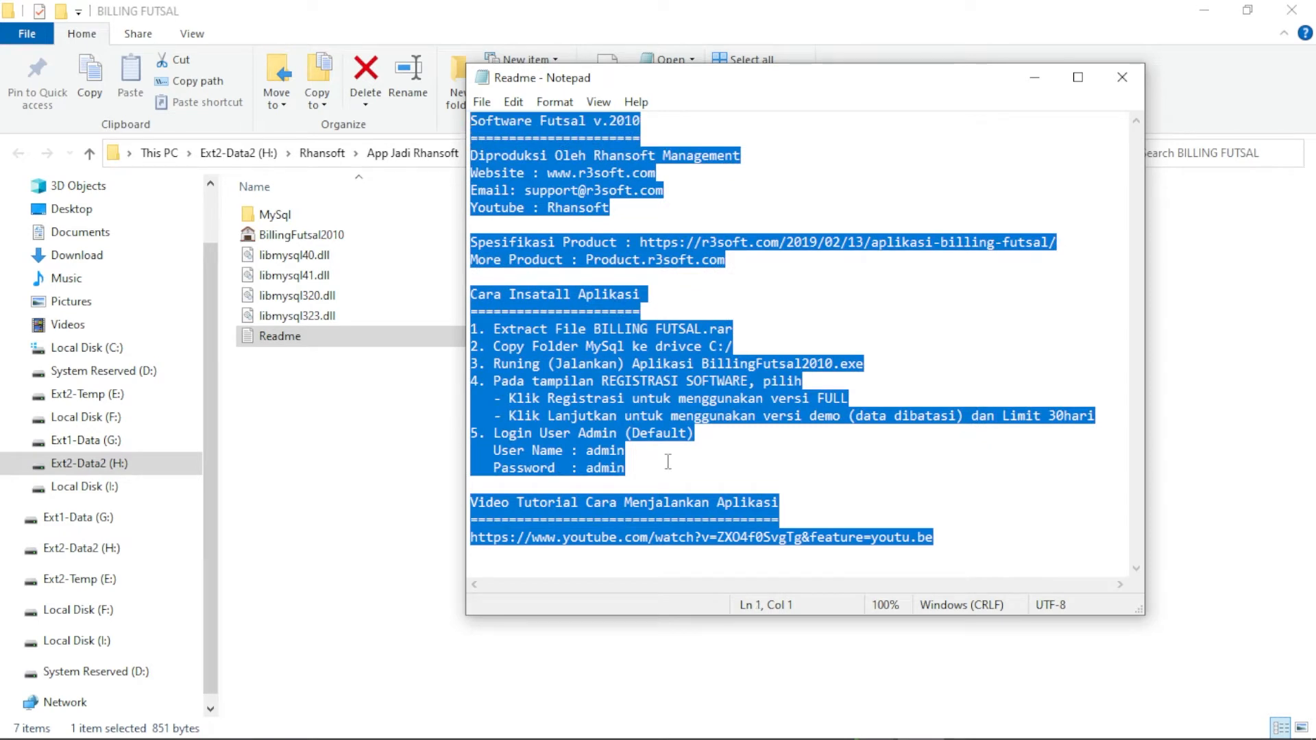
{"action": "left_click_drag", "start_coordinate": [665, 467], "coordinate": [446, 438]}
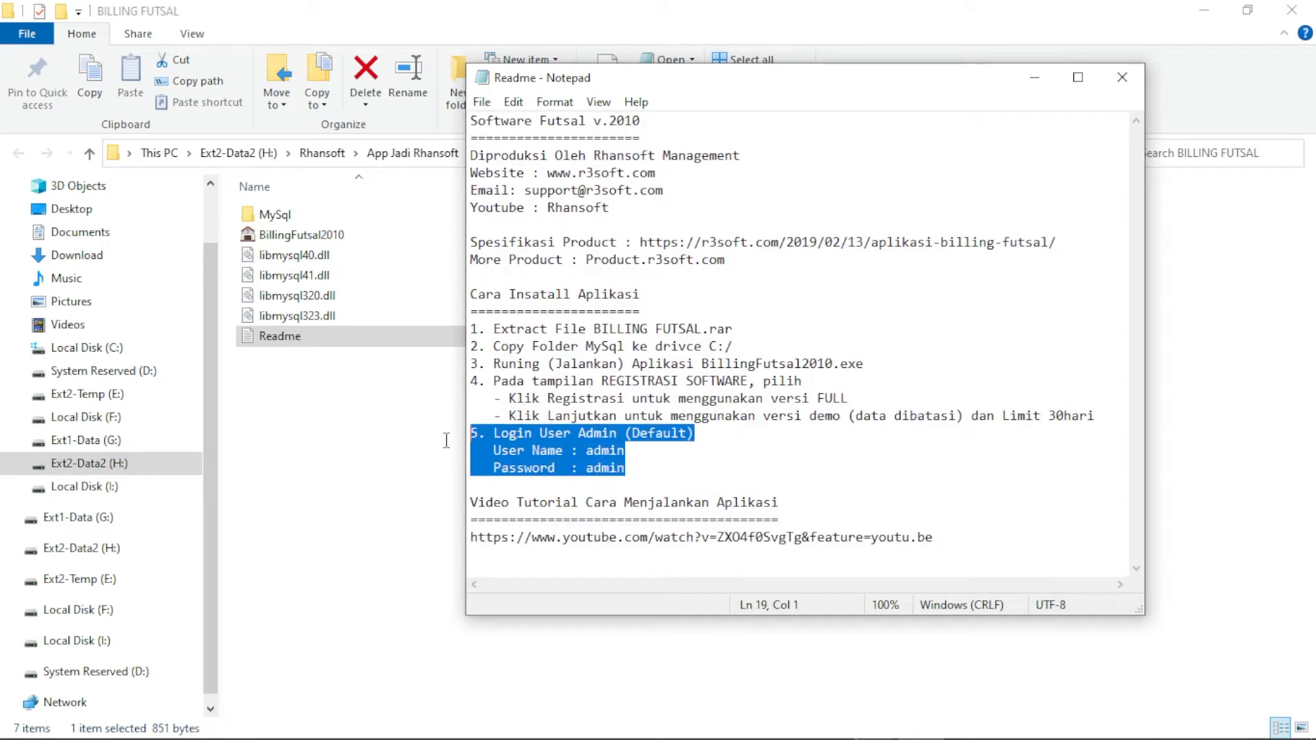
{"action": "left_click_drag", "start_coordinate": [960, 538], "coordinate": [966, 489]}
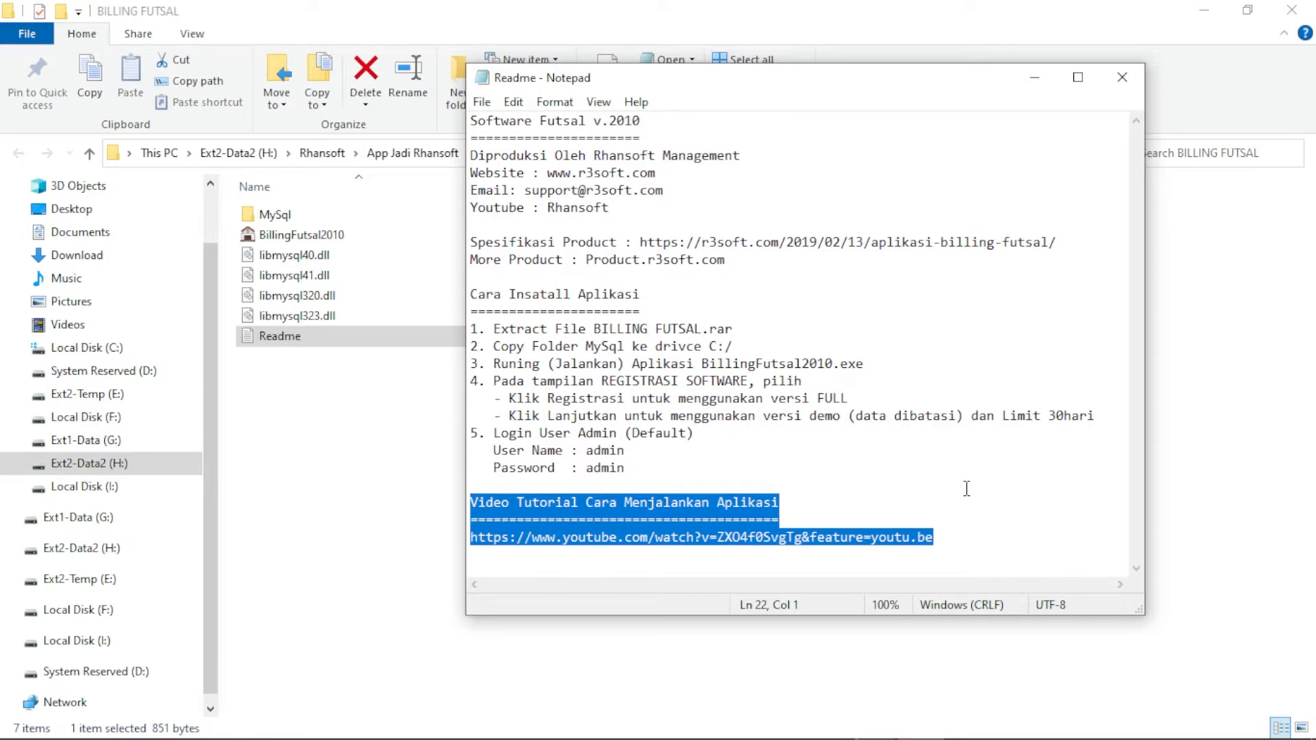
{"action": "left_click", "coordinate": [961, 538]}
{"action": "left_click", "coordinate": [1124, 77]}
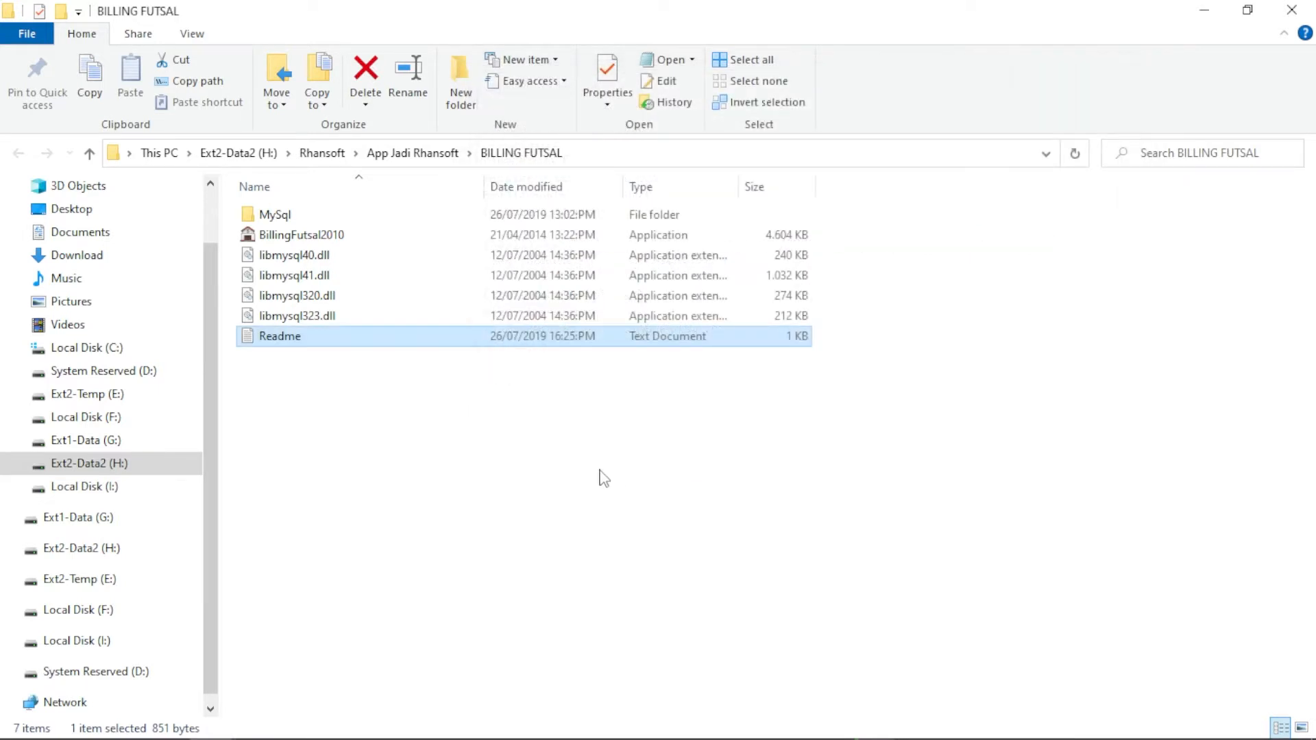
Launch BillingFutsal2010, view and close the registration form, and continue with the demo version
{"action": "left_click", "coordinate": [492, 454]}
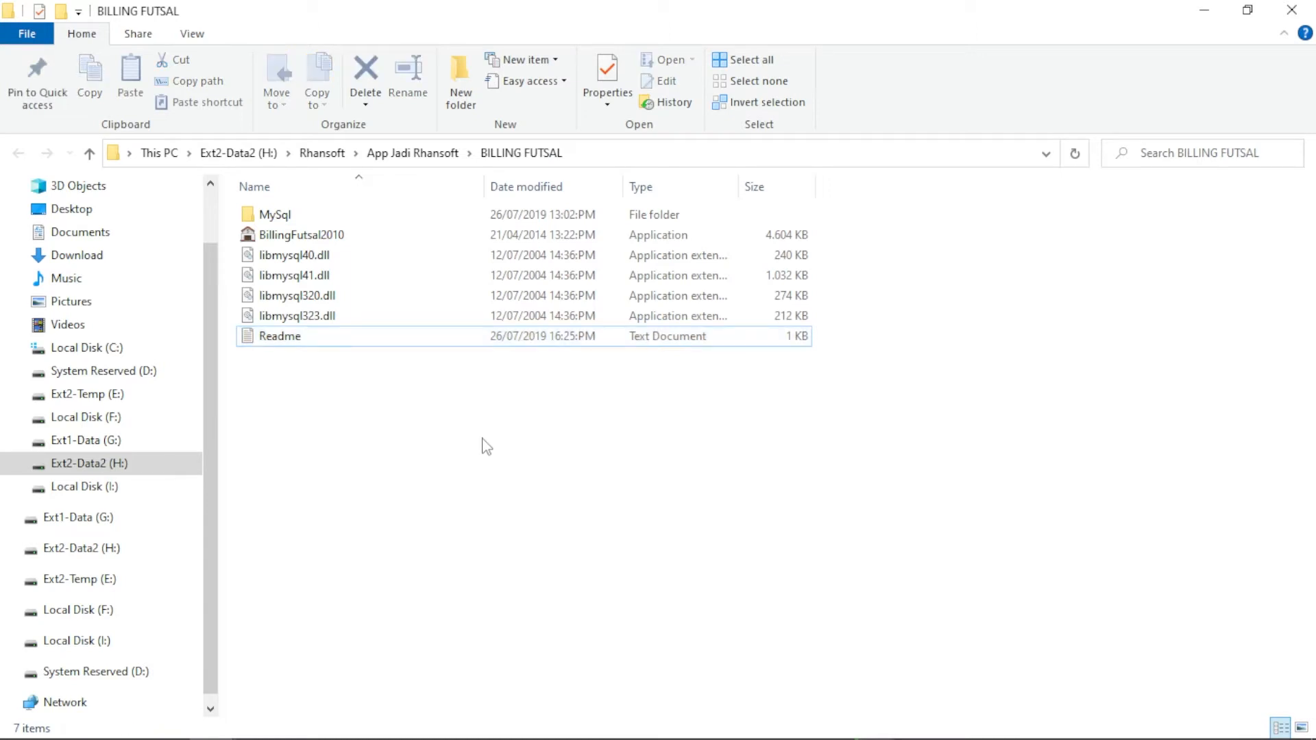
{"action": "double_click", "coordinate": [321, 241]}
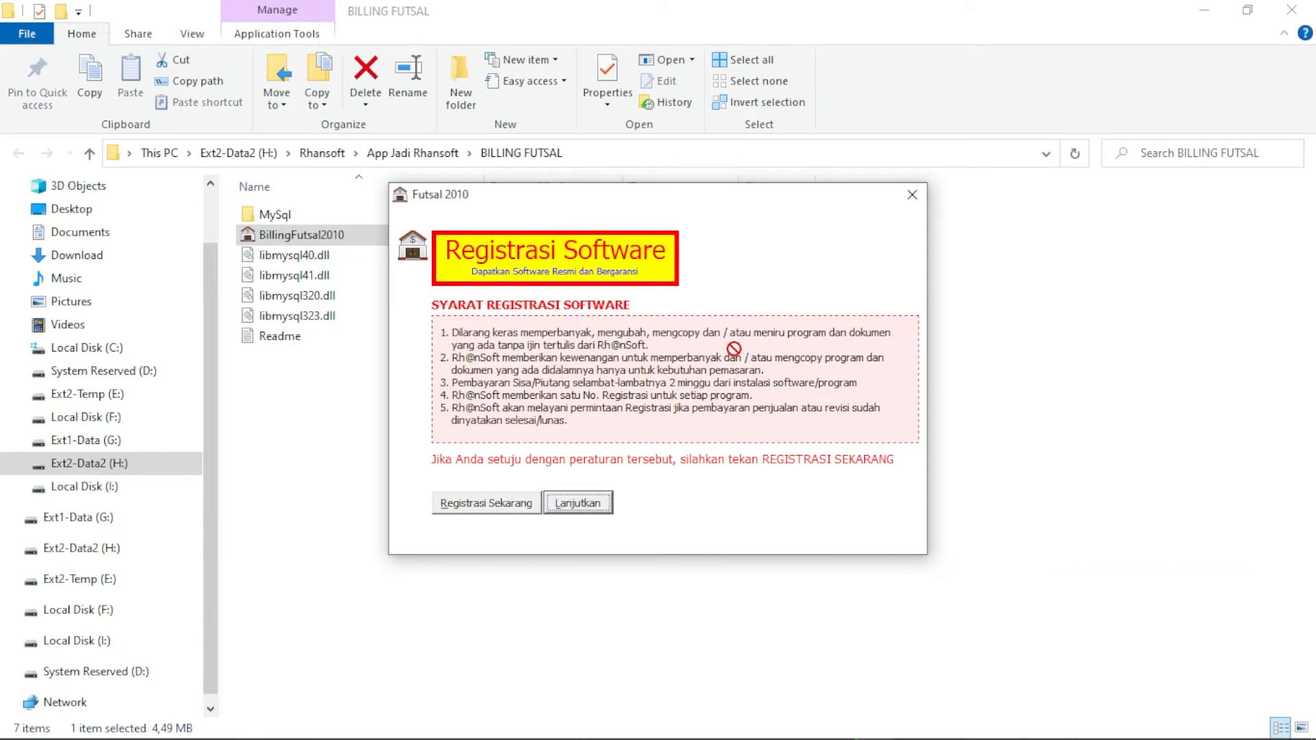
{"action": "mouse_move", "coordinate": [650, 192]}
{"action": "left_mouse_down"}
{"action": "mouse_move", "coordinate": [600, 226]}
{"action": "mouse_move", "coordinate": [657, 181]}
{"action": "mouse_move", "coordinate": [649, 206]}
{"action": "left_mouse_up"}
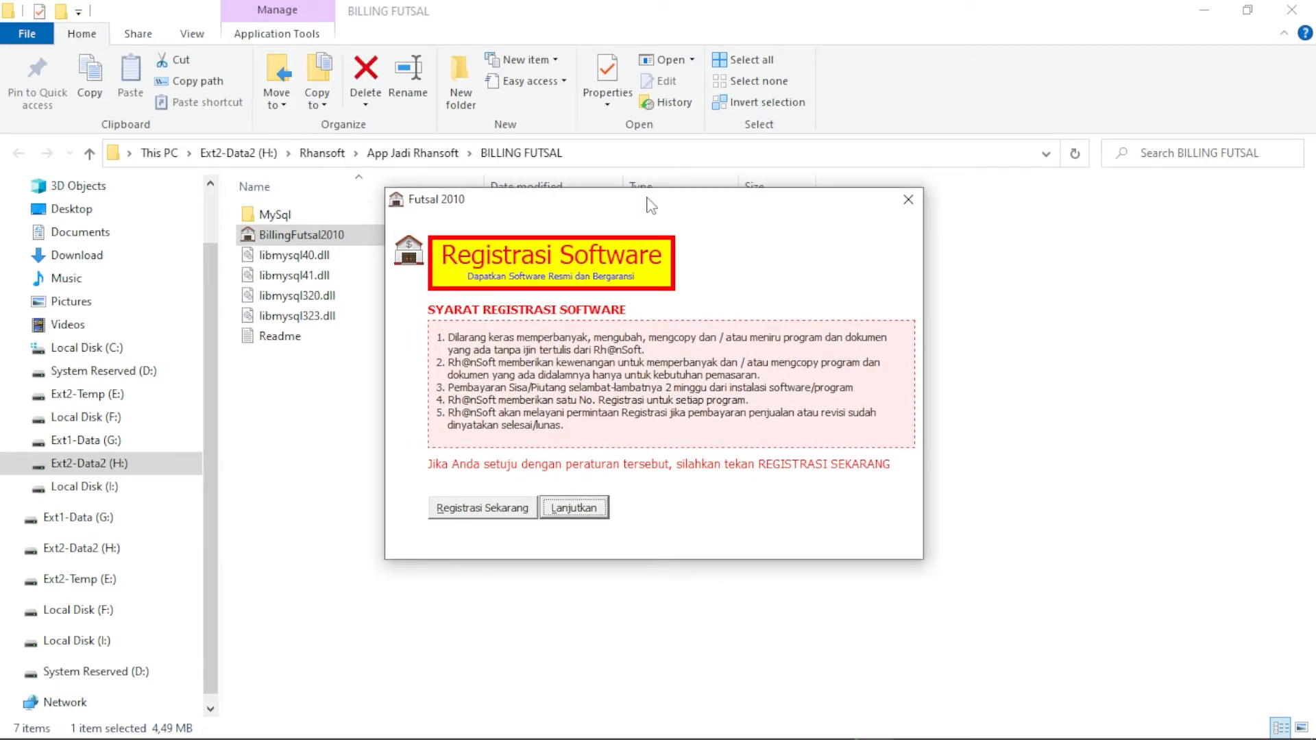
{"action": "left_click", "coordinate": [473, 508]}
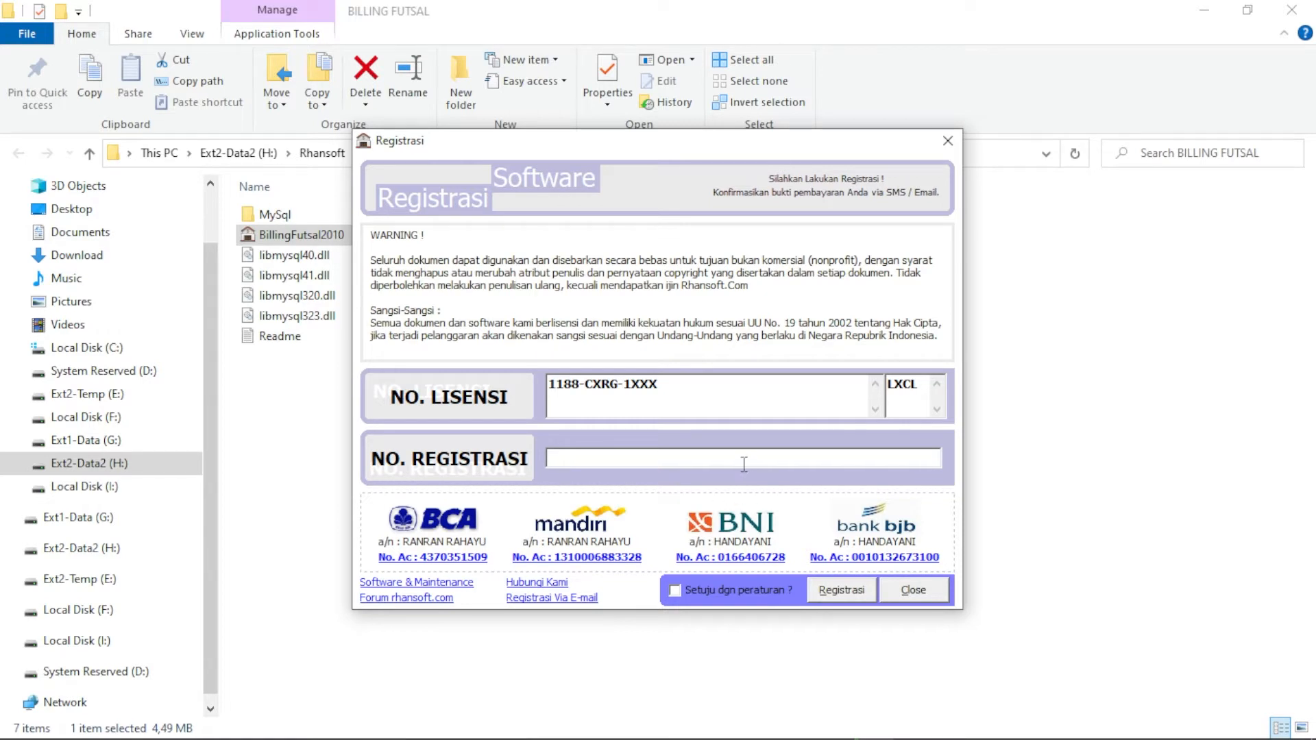
{"action": "left_click", "coordinate": [904, 584]}
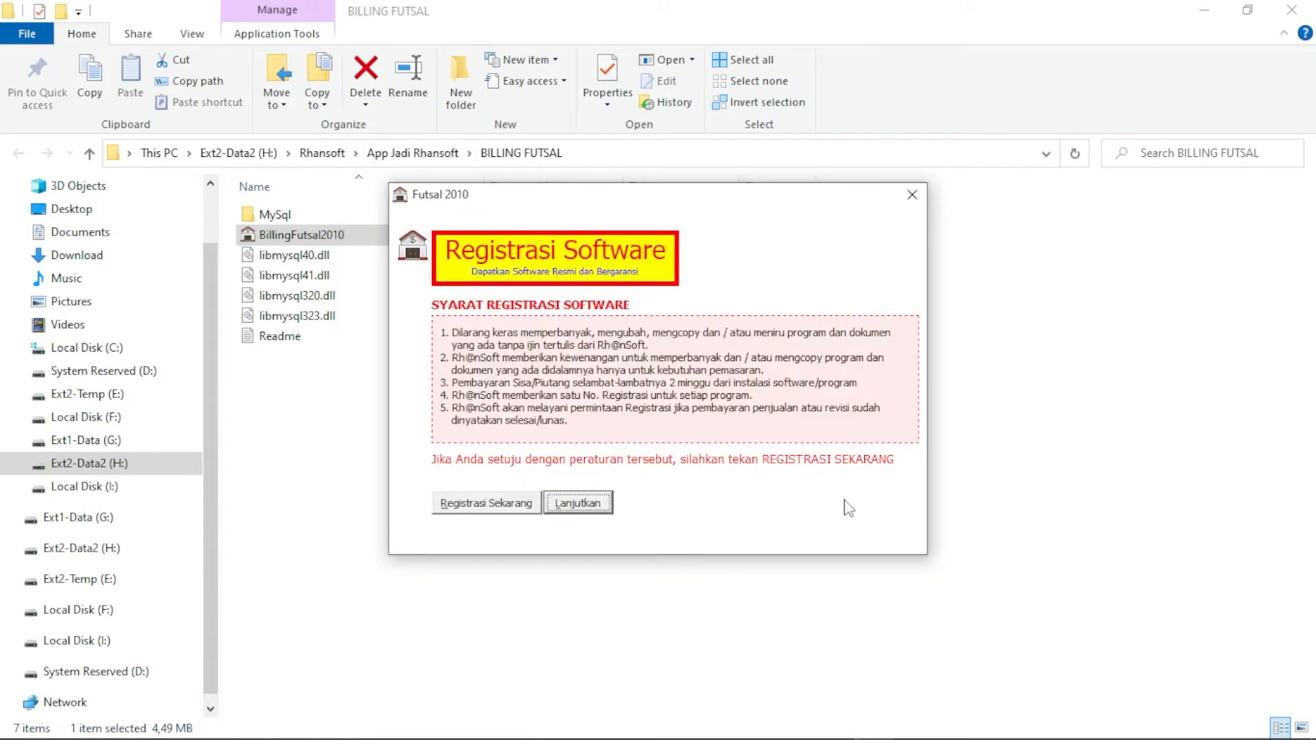
{"action": "left_click", "coordinate": [580, 504]}
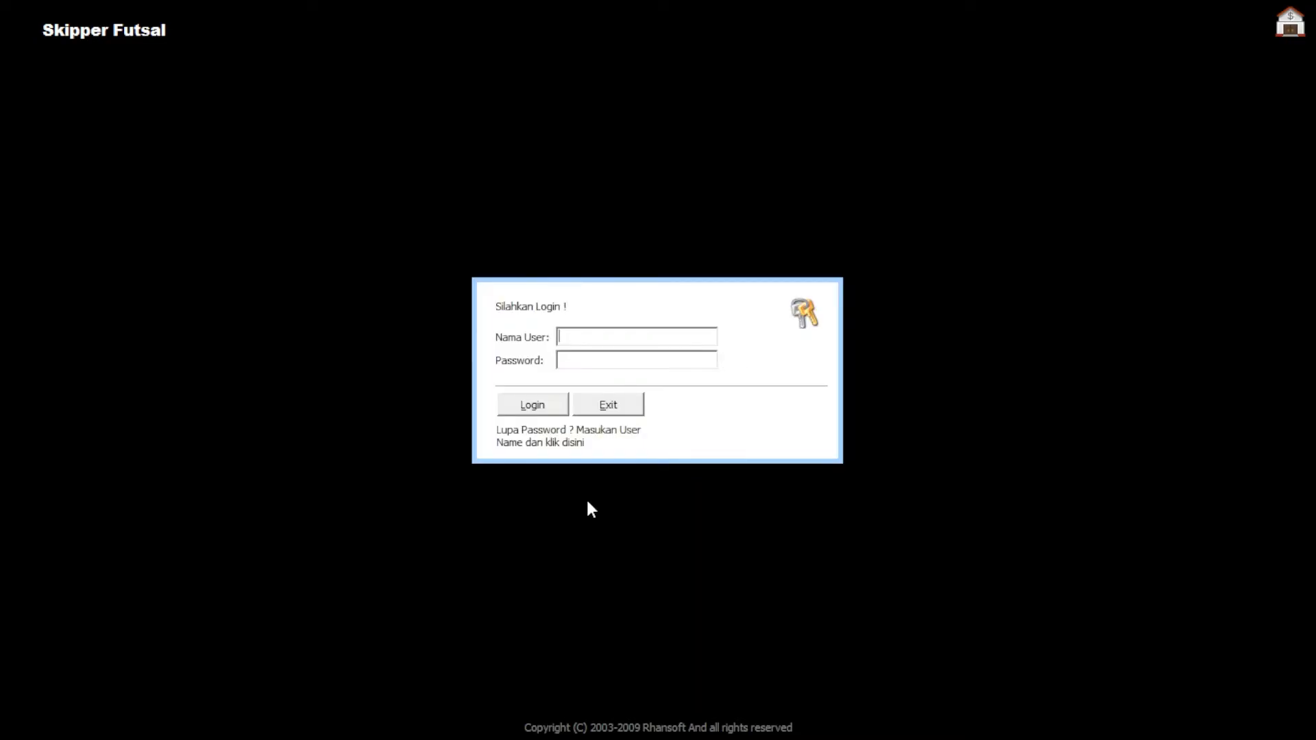
Set an aquarium photo from Pictures as the login screen's background via Gambar
{"action": "right_click", "coordinate": [583, 162]}
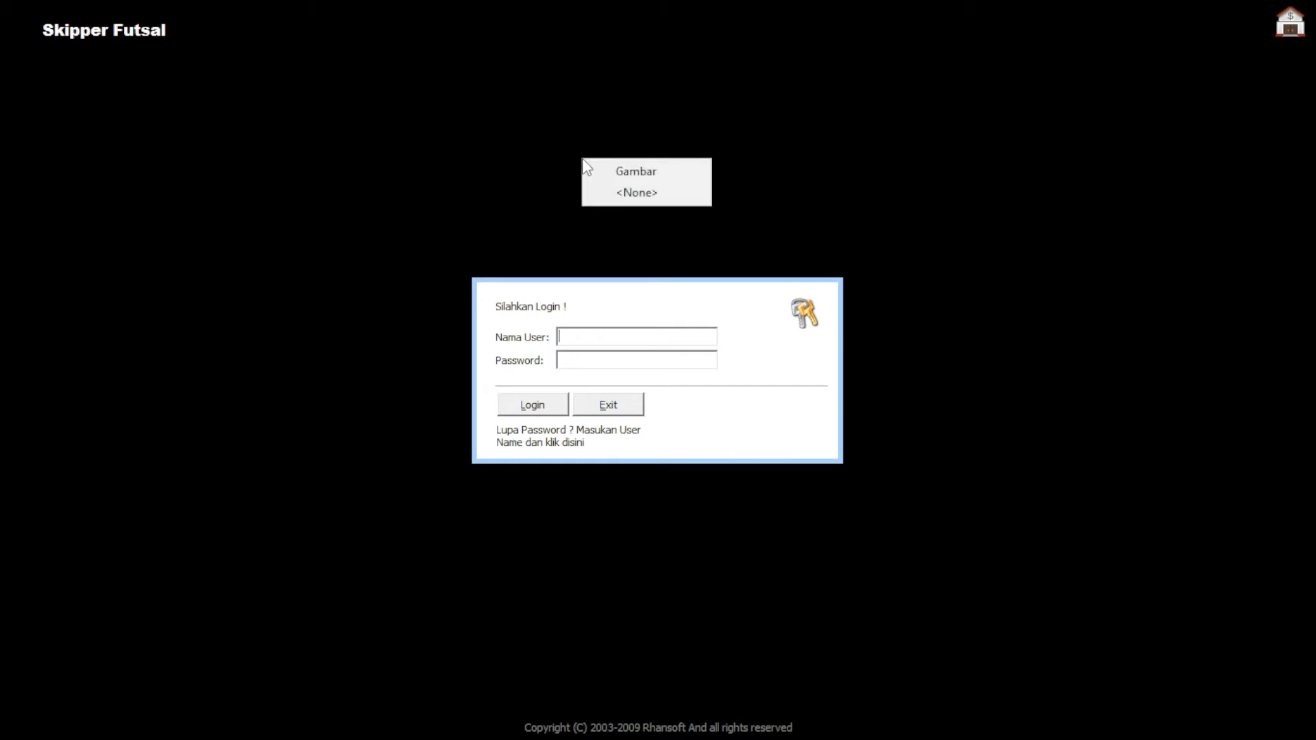
{"action": "left_click", "coordinate": [607, 175]}
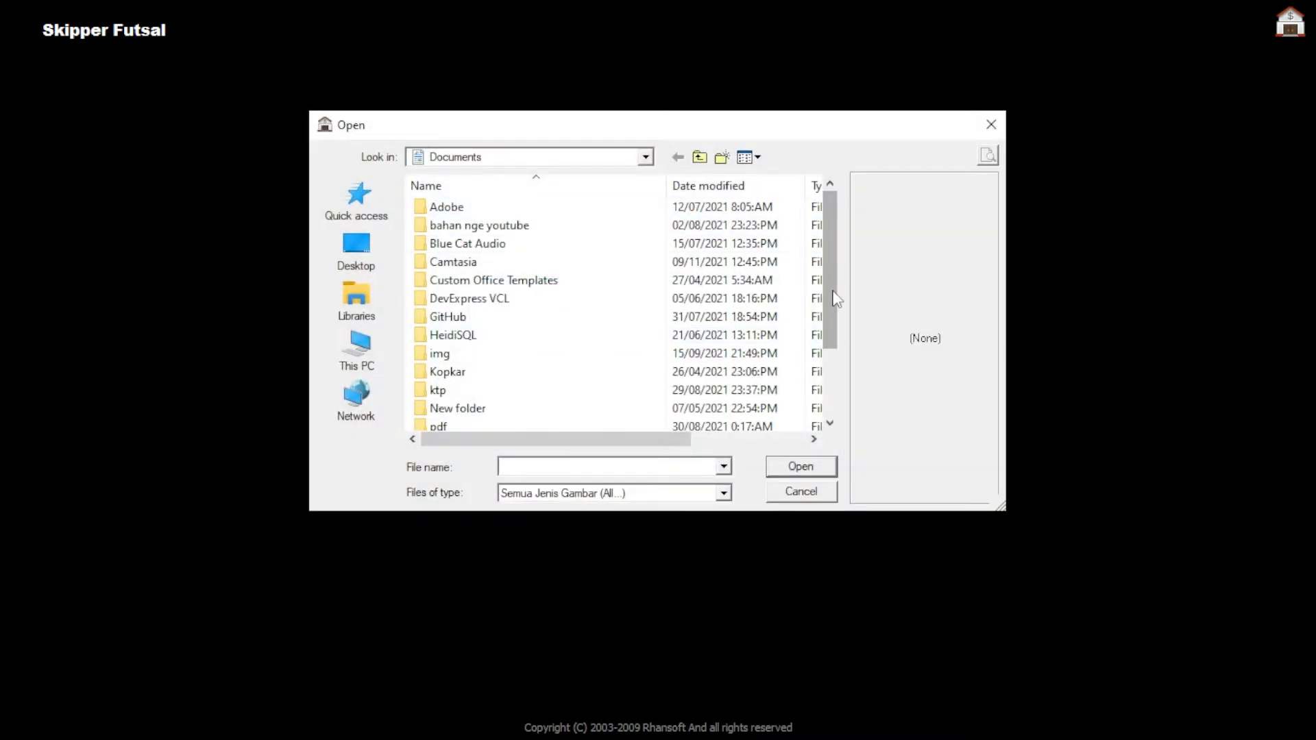
{"action": "left_click_drag", "start_coordinate": [833, 293], "coordinate": [831, 420]}
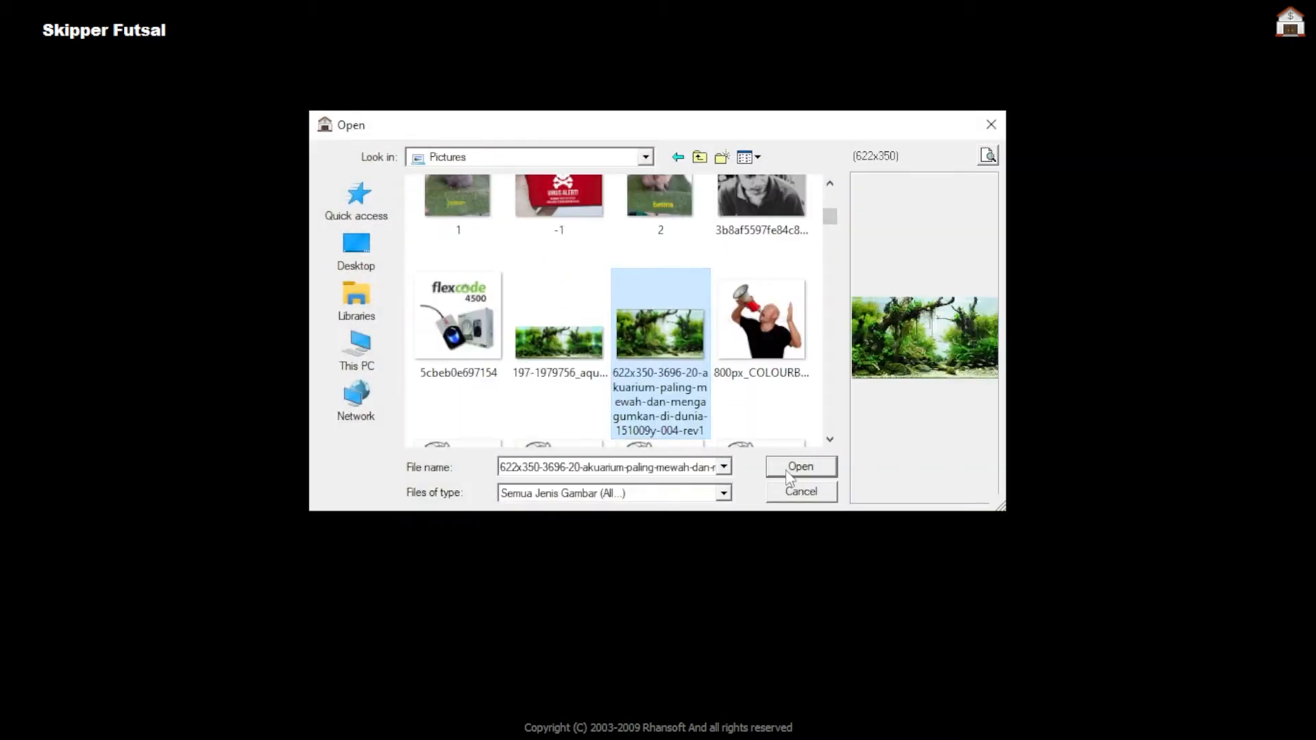
{"action": "left_click", "coordinate": [797, 468]}
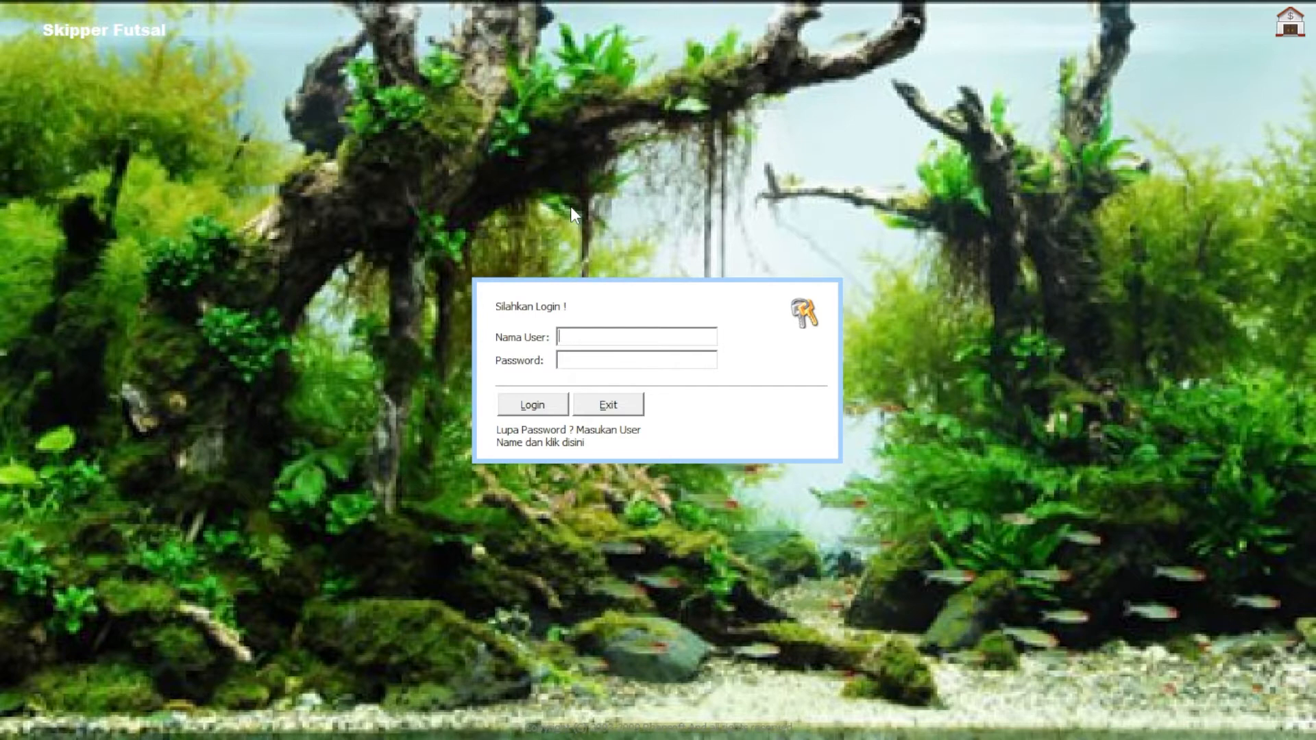
Log in with user name admin and browse the Data master menu
{"action": "type", "text": "admin"}
{"action": "left_click", "coordinate": [529, 404]}
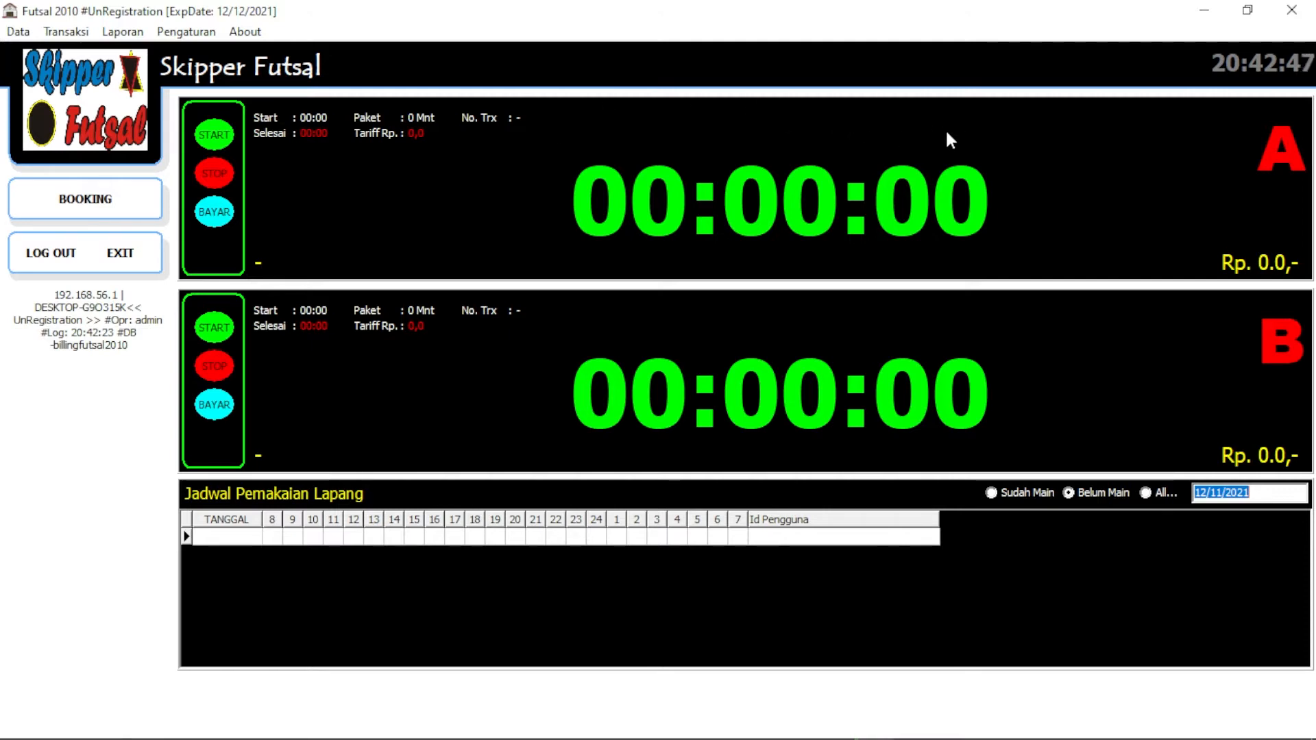
{"action": "left_click", "coordinate": [18, 31]}
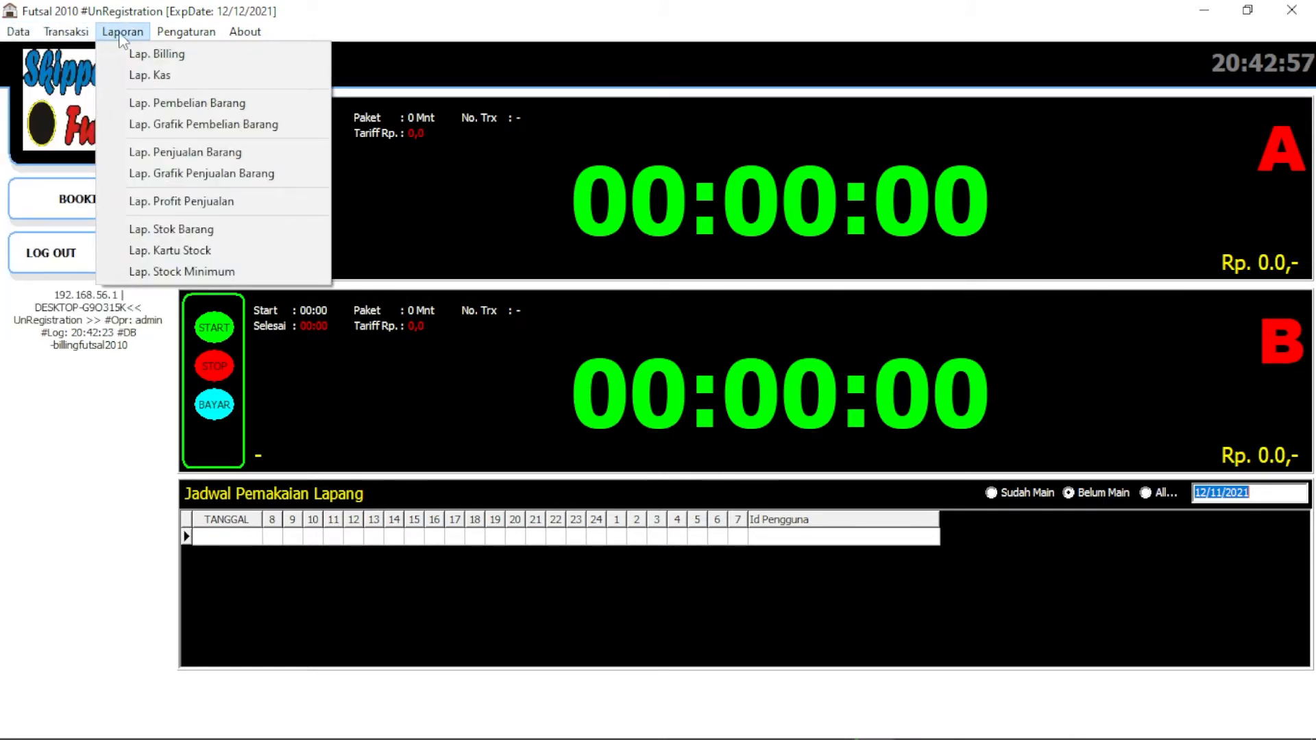
{"action": "mouse_move", "coordinate": [182, 39]}
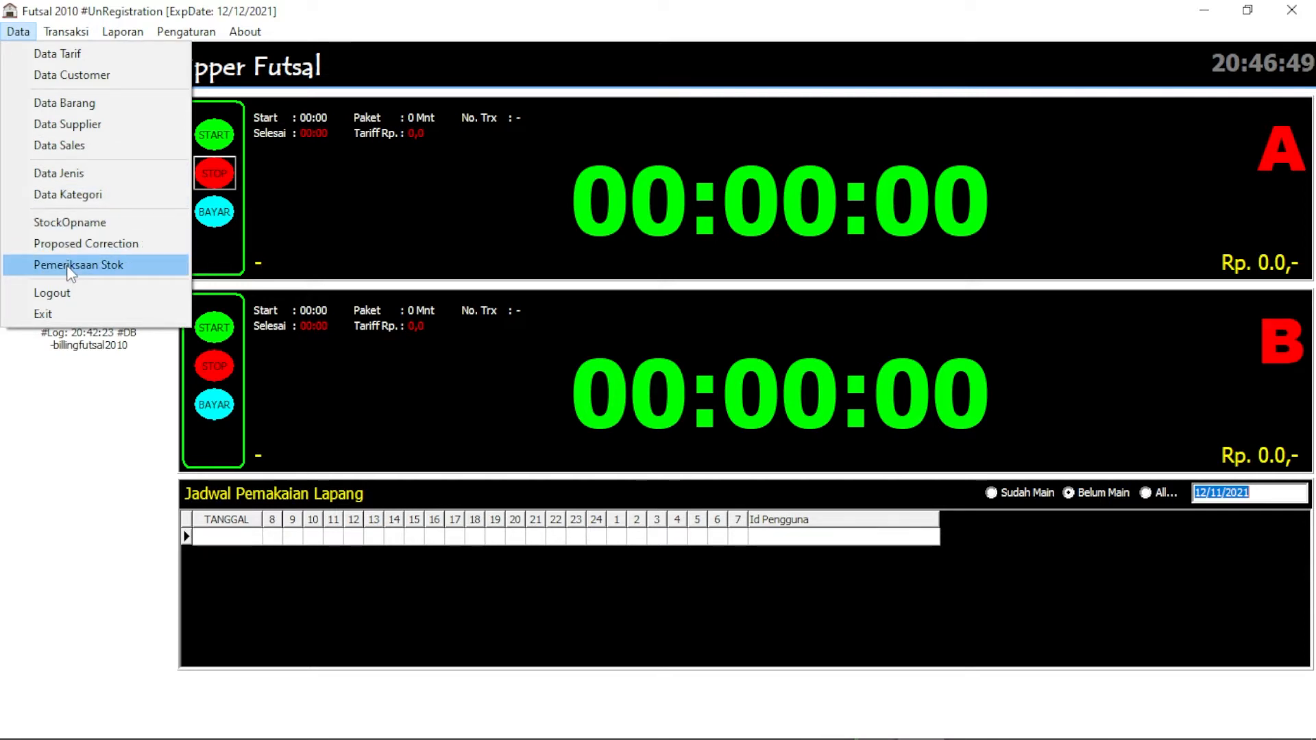
{"action": "left_click", "coordinate": [388, 194]}
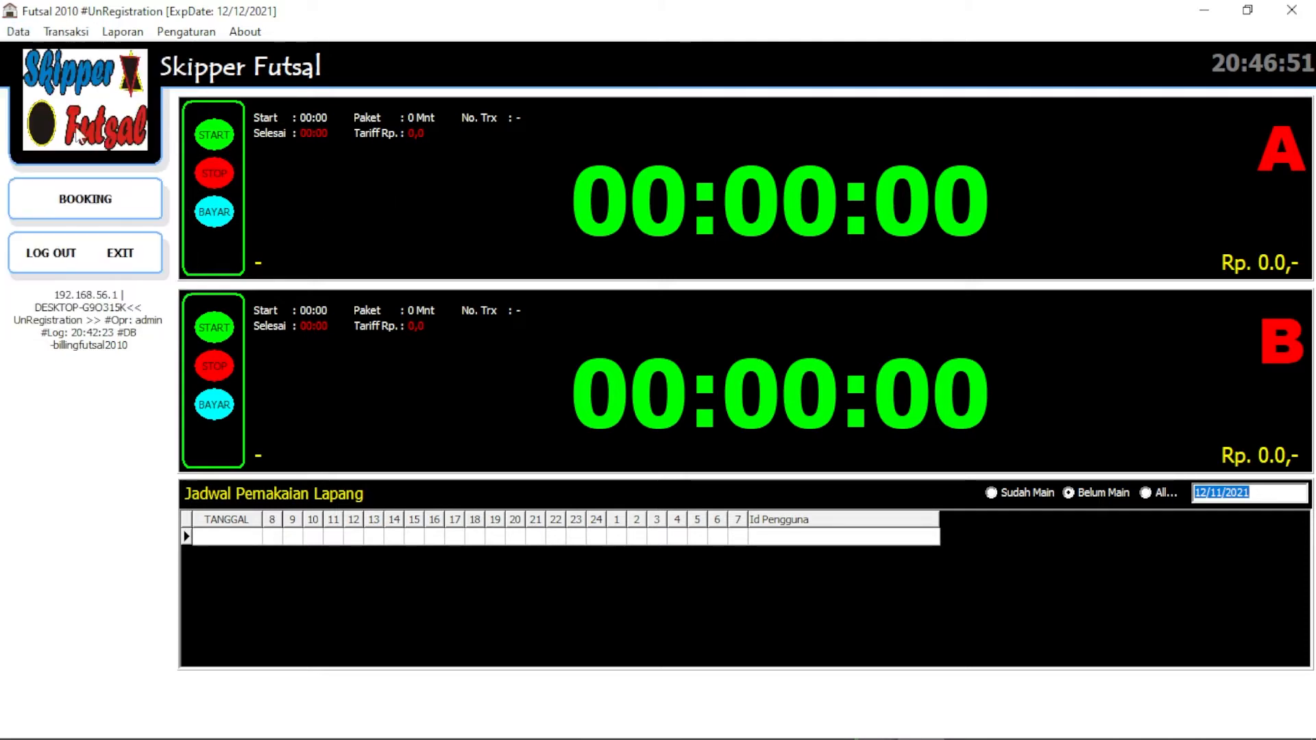
{"action": "left_click", "coordinate": [19, 33]}
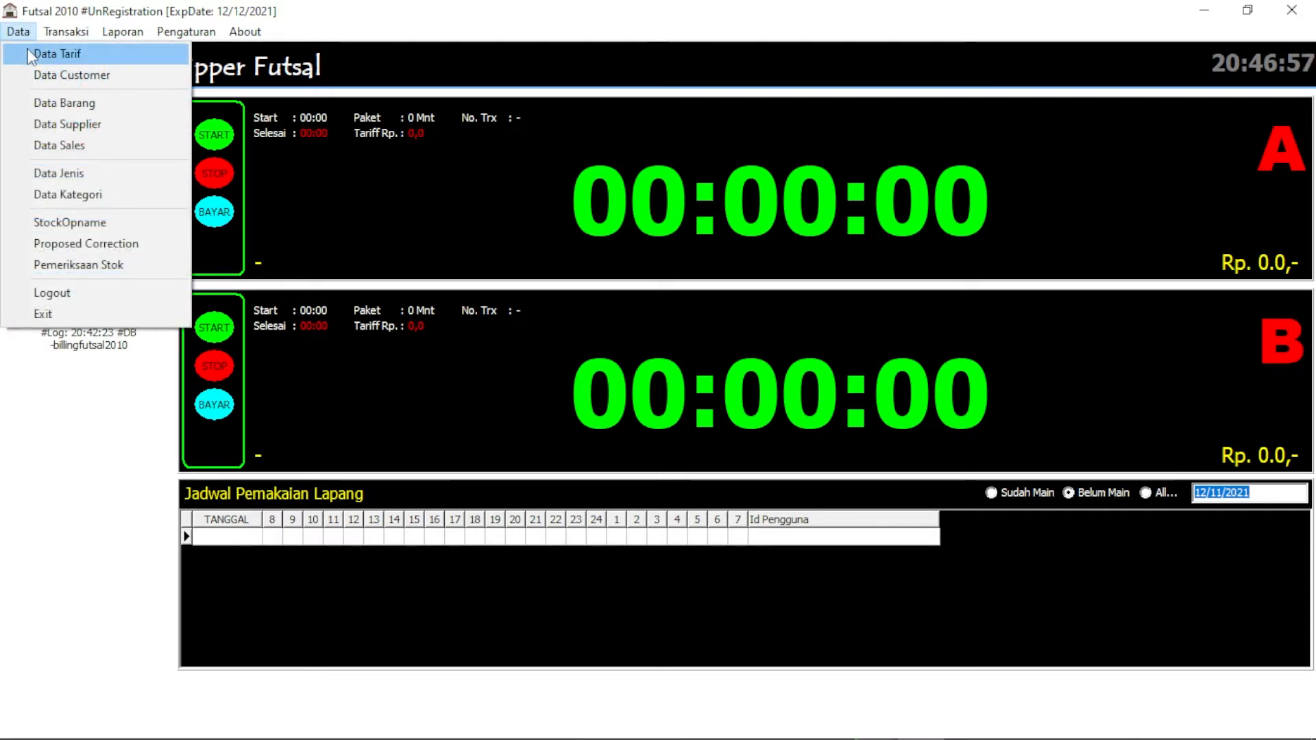
Open Data Tarif Billing and review the rate, status and period of tariffs 001 and 004
{"action": "left_click", "coordinate": [31, 52]}
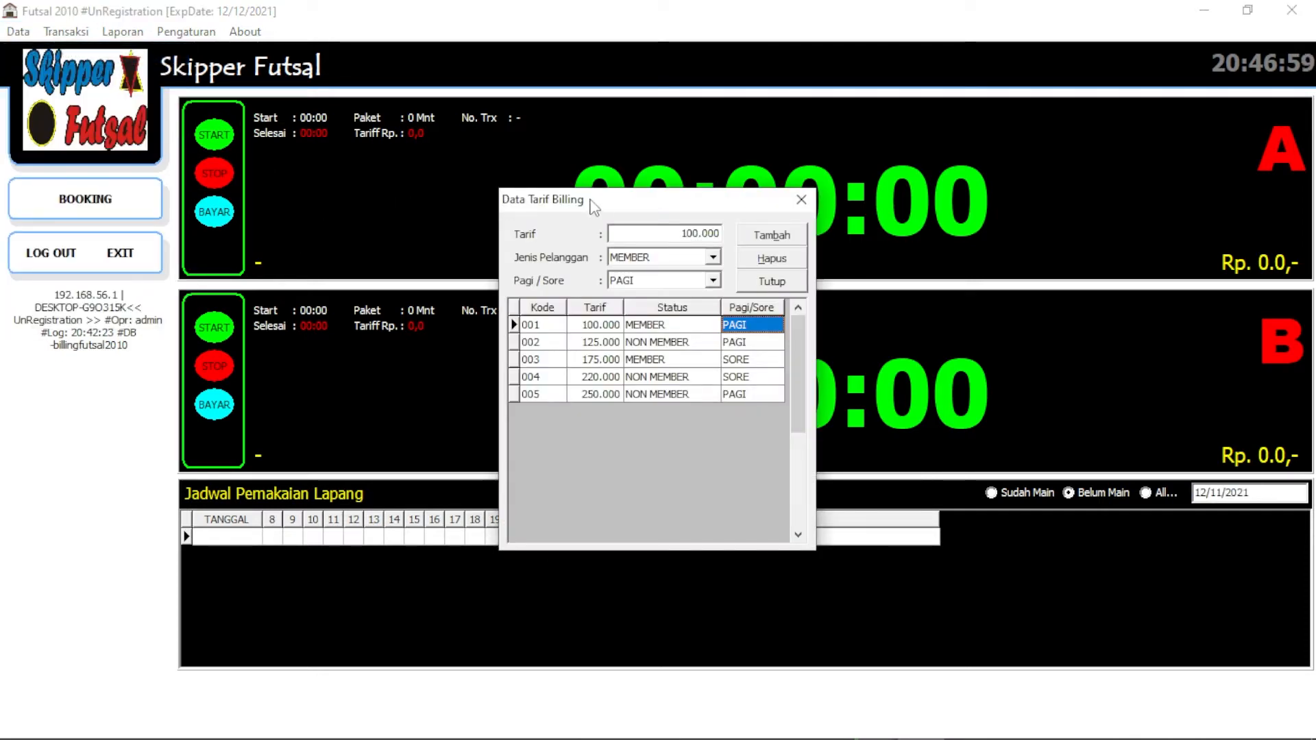
{"action": "left_click", "coordinate": [549, 327]}
{"action": "left_click", "coordinate": [601, 327]}
{"action": "left_click", "coordinate": [669, 327]}
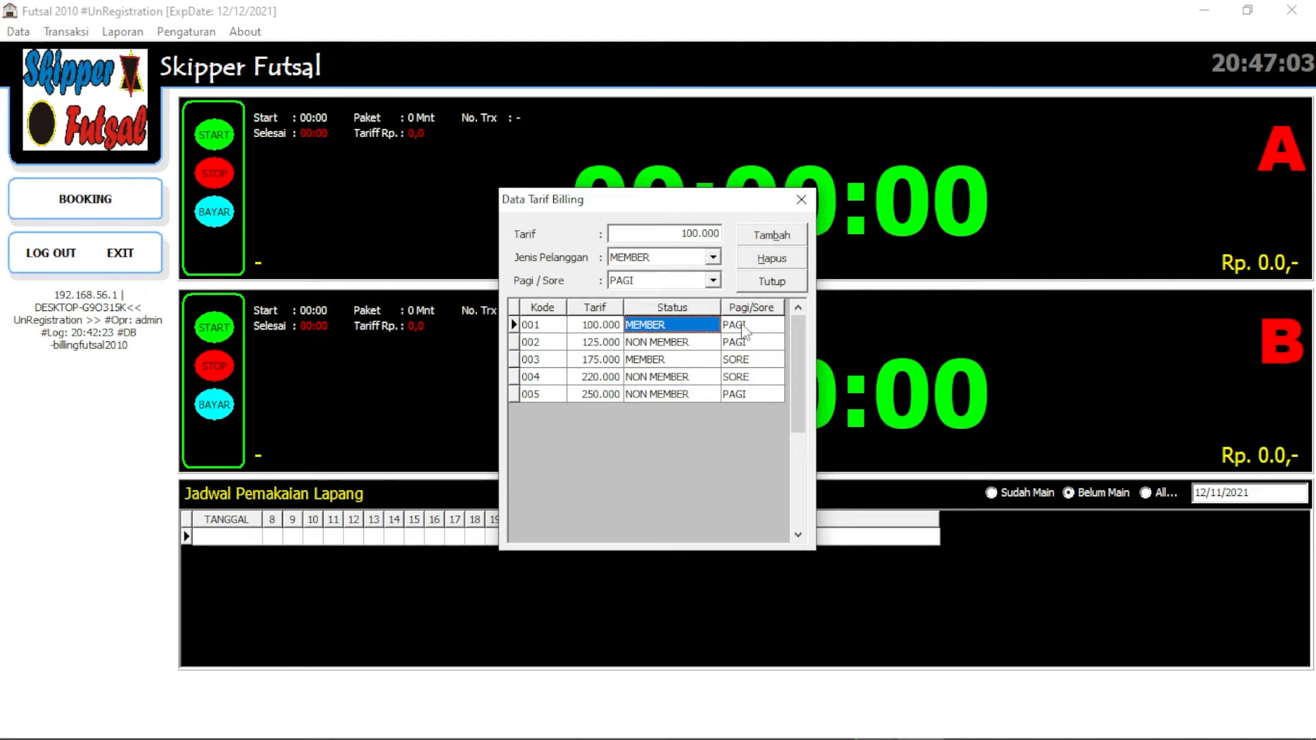
{"action": "left_click", "coordinate": [742, 326]}
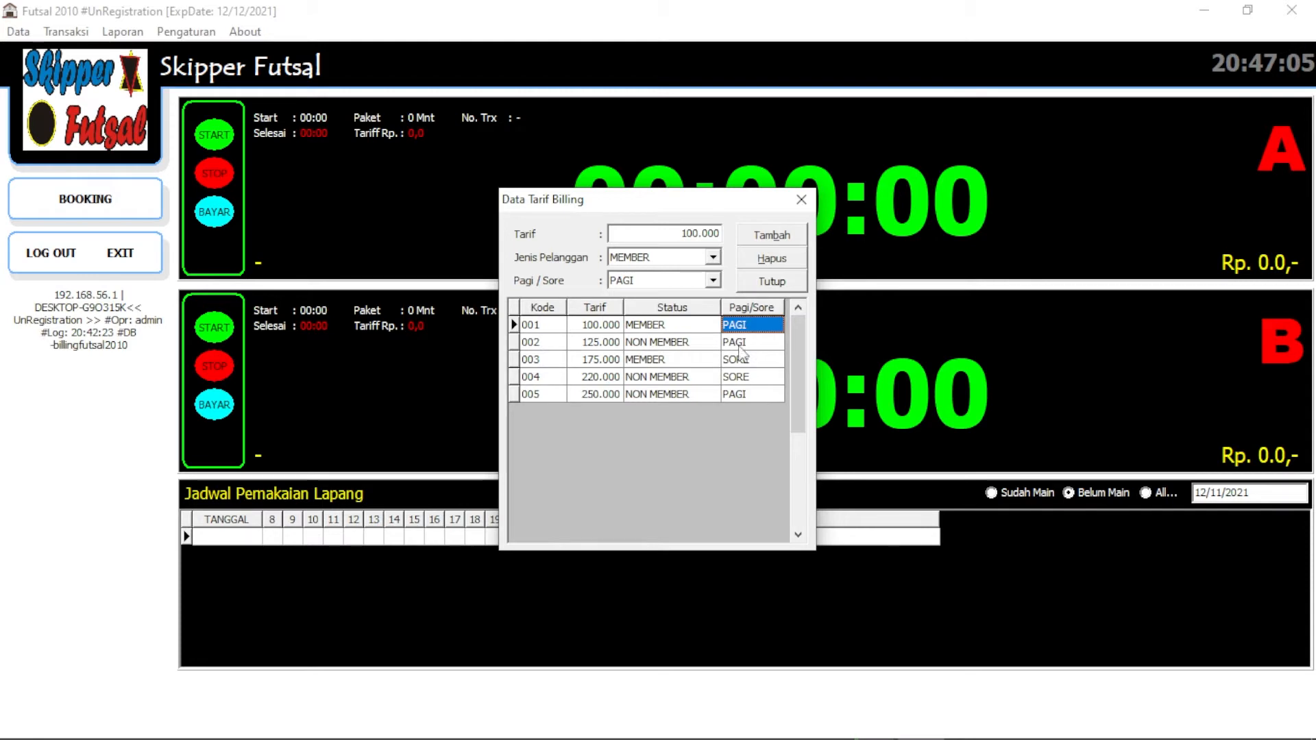
{"action": "left_click", "coordinate": [743, 379]}
{"action": "left_click", "coordinate": [559, 326]}
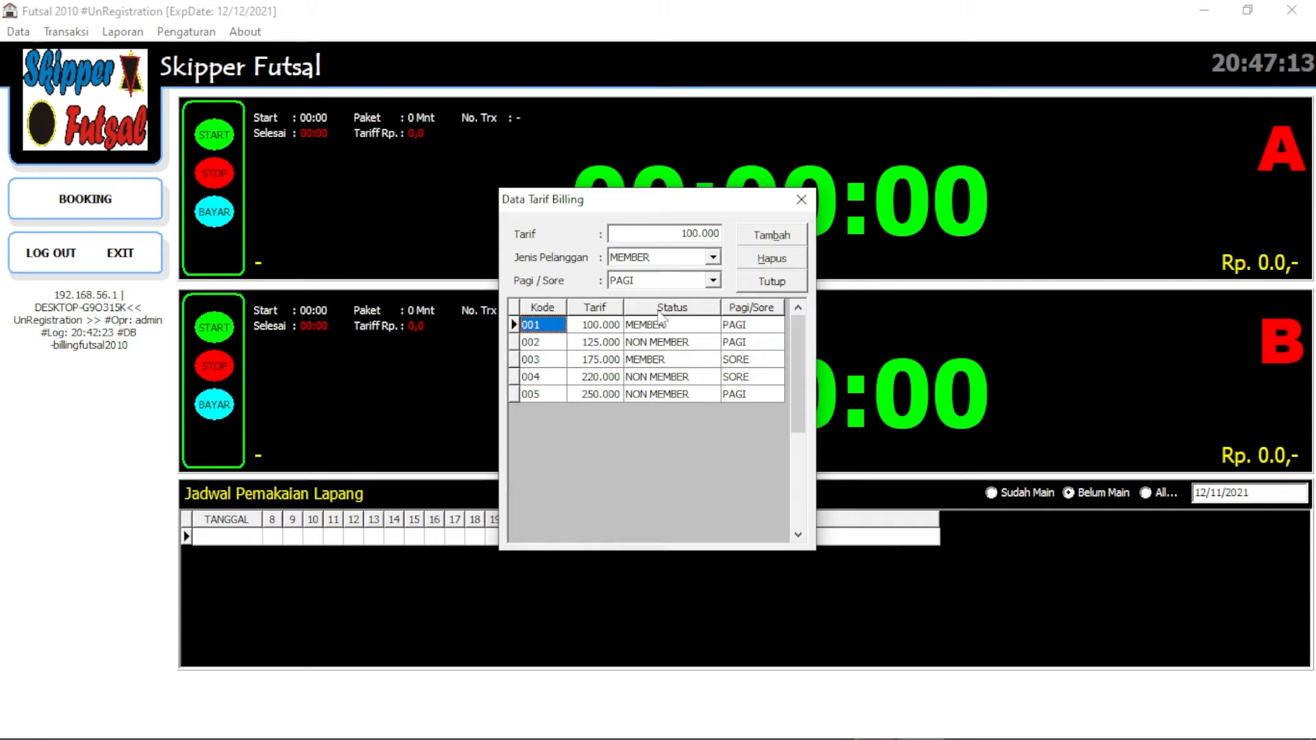
Add tariff 006 at 150.000 for MEMBER customers in the PAGI period, then close the list
{"action": "left_click", "coordinate": [772, 235]}
{"action": "left_click", "coordinate": [658, 233]}
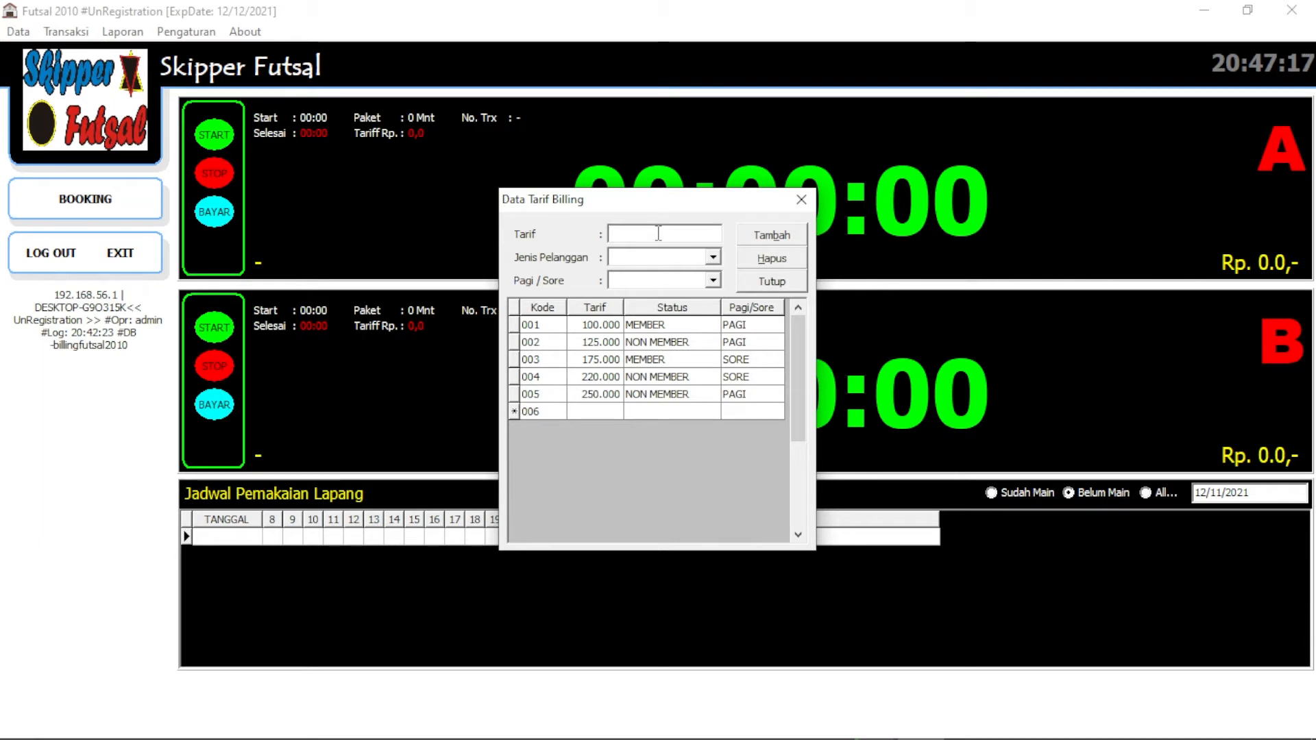
{"action": "type", "text": "150000"}
{"action": "left_click", "coordinate": [675, 264]}
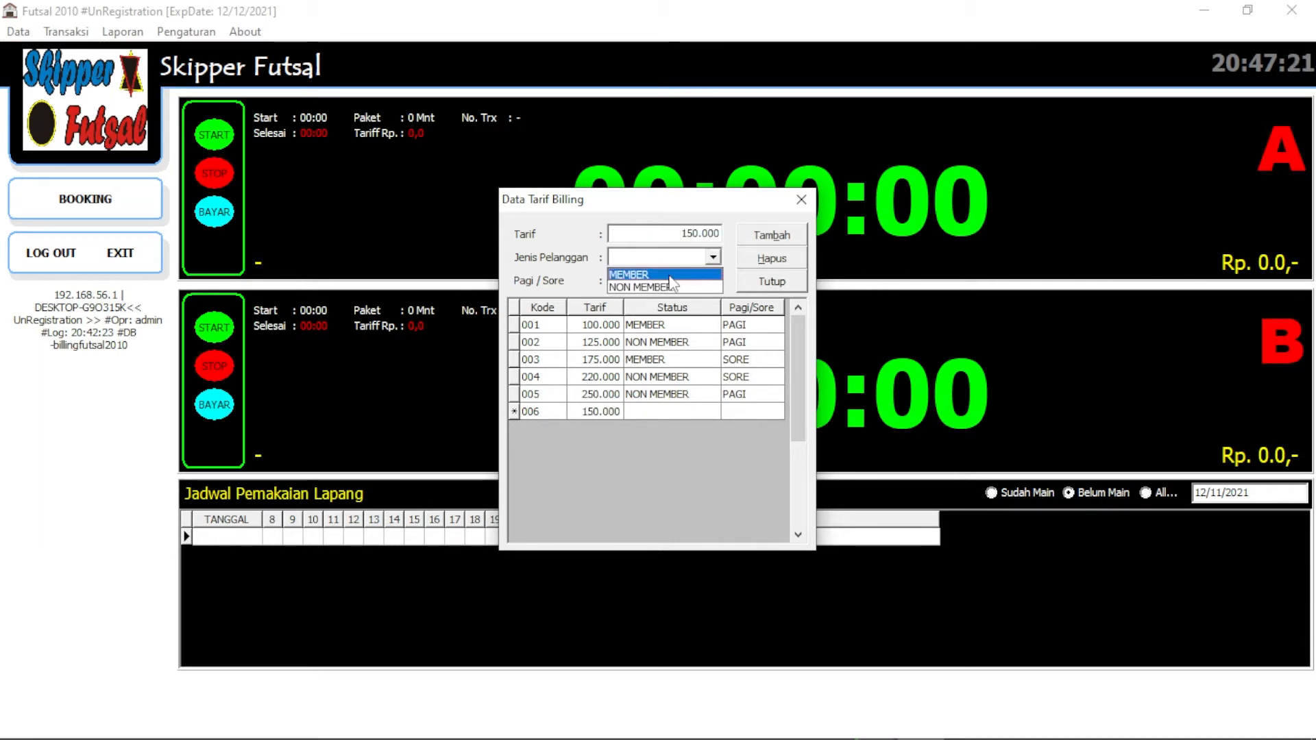
{"action": "left_click", "coordinate": [669, 275]}
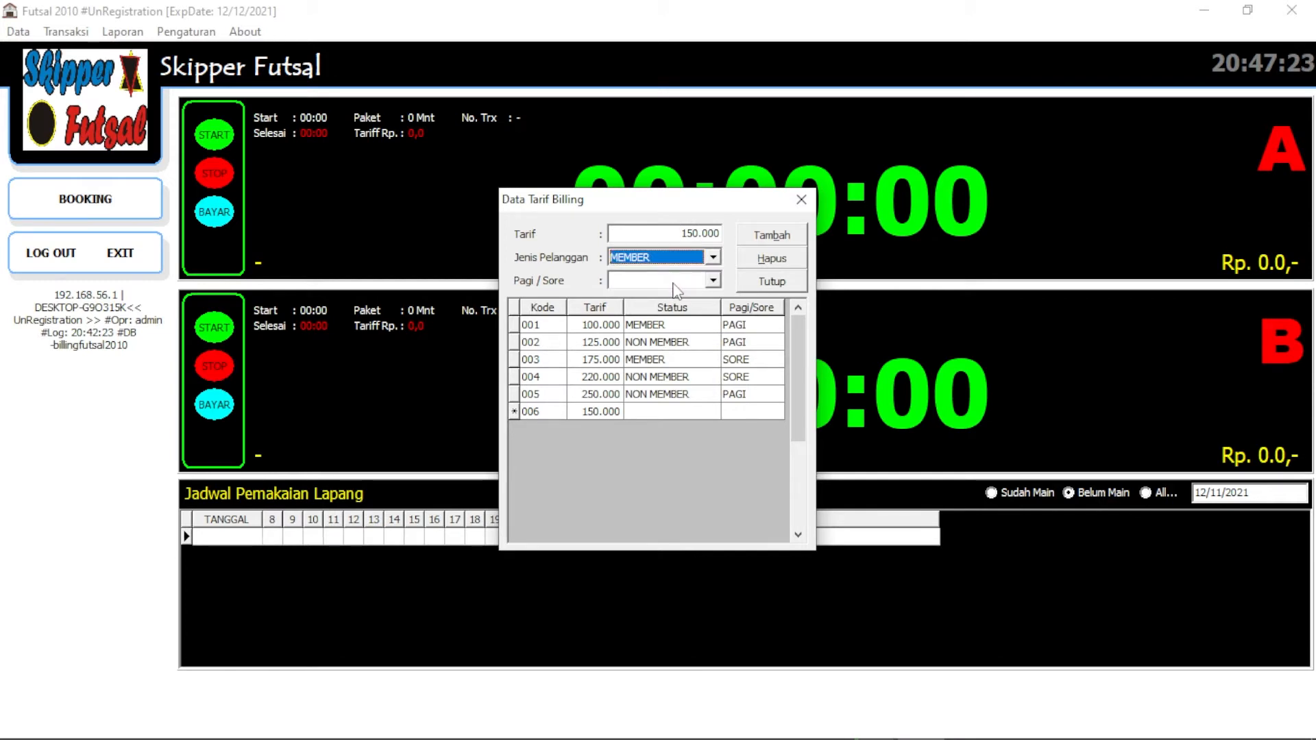
{"action": "left_click", "coordinate": [674, 282]}
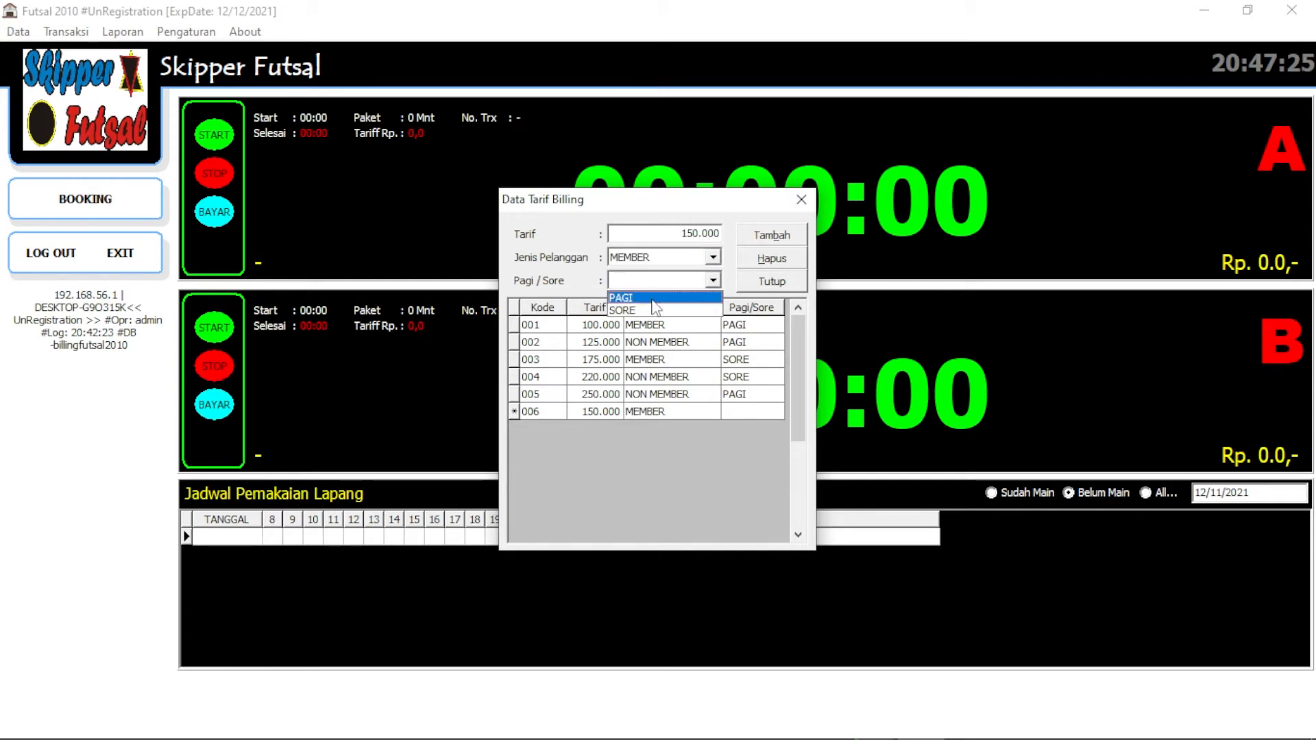
{"action": "left_click", "coordinate": [653, 300]}
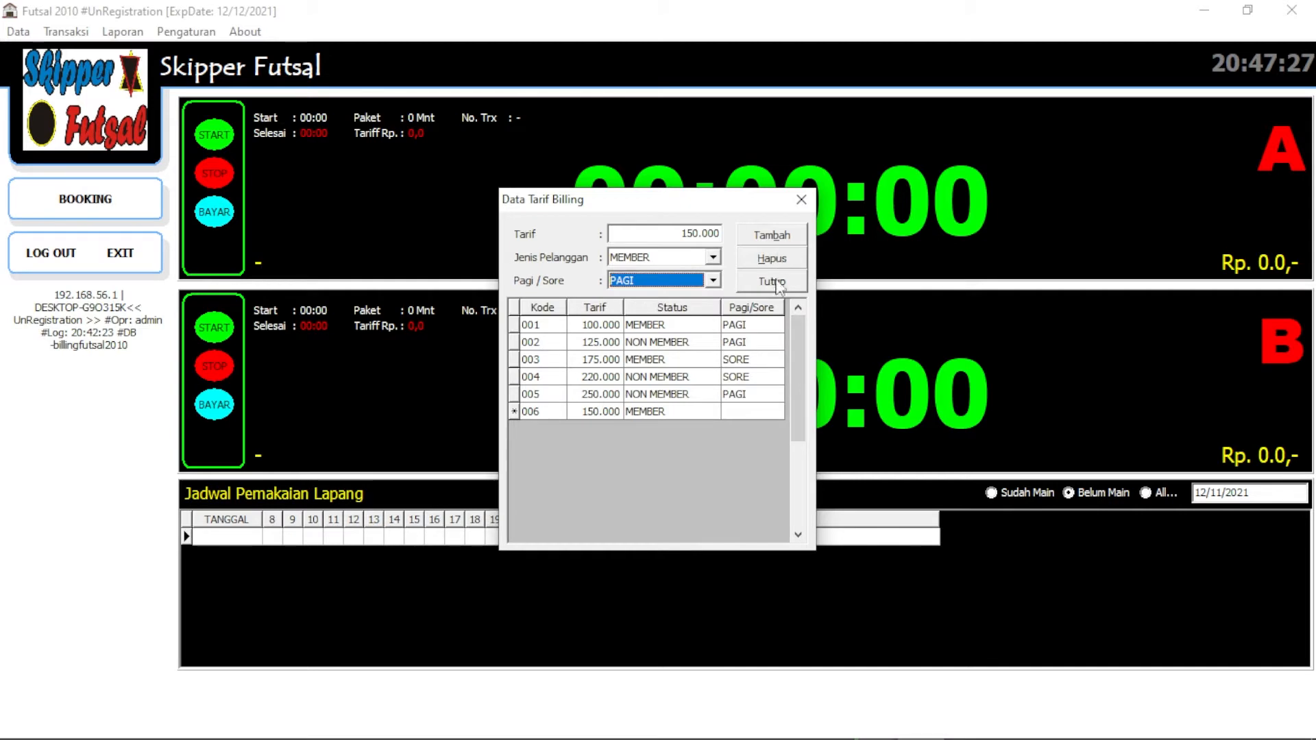
{"action": "left_click", "coordinate": [769, 235]}
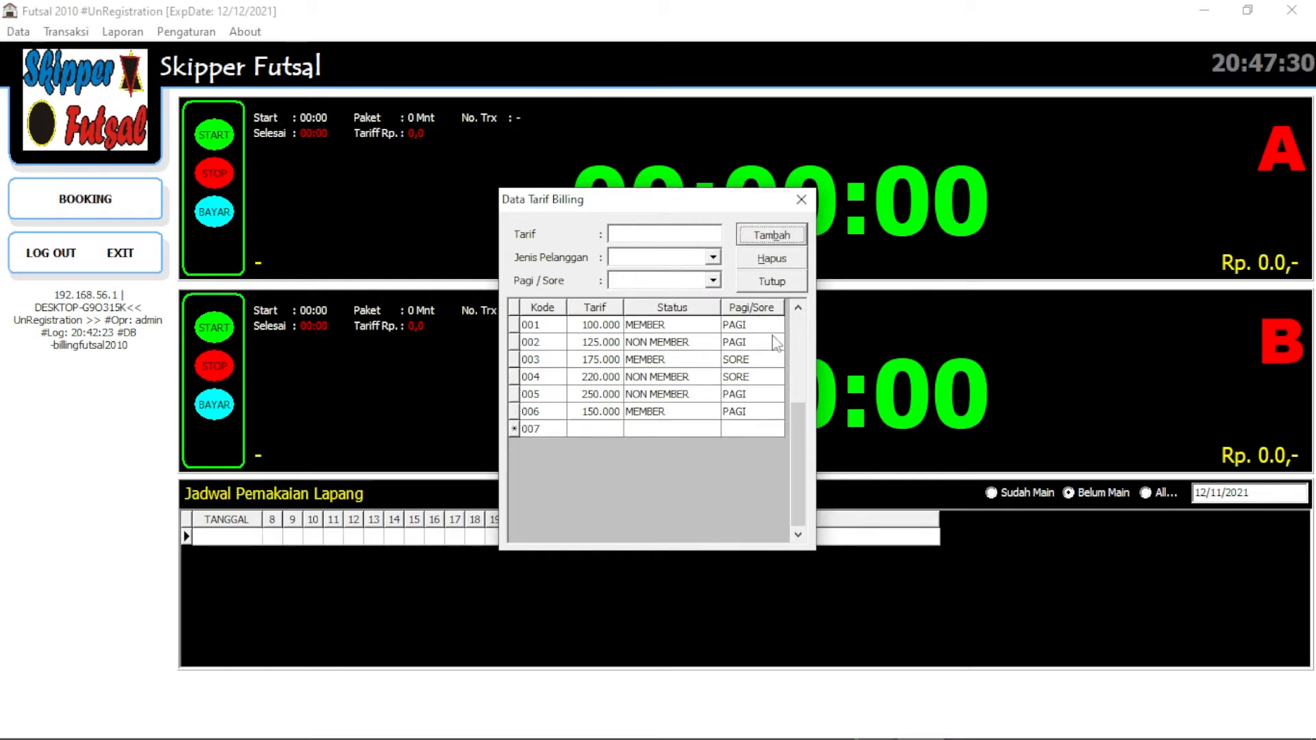
{"action": "left_click", "coordinate": [688, 411]}
{"action": "left_click", "coordinate": [688, 412]}
{"action": "left_click", "coordinate": [19, 31]}
{"action": "left_click", "coordinate": [55, 74]}
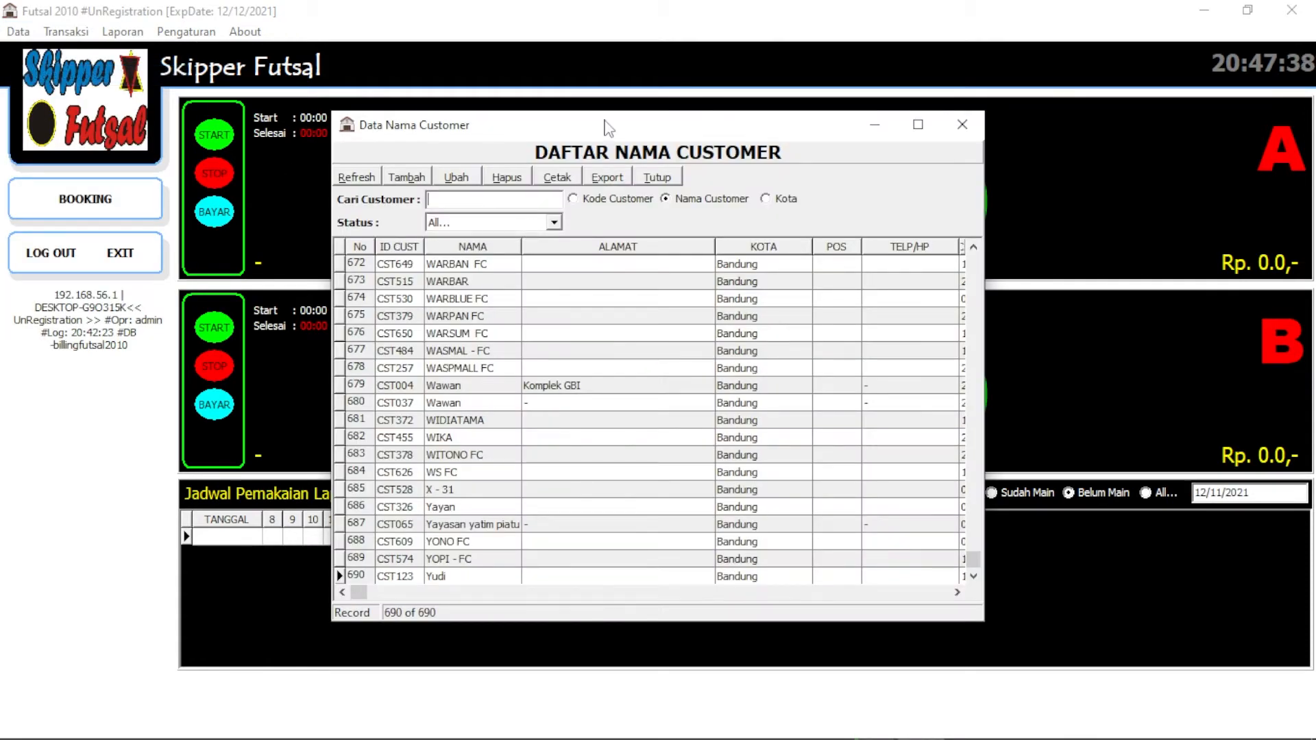
Inspect customer rows 672 and 675, then WARBAN FC's id, address and city Bandung
{"action": "left_click", "coordinate": [537, 268]}
{"action": "left_click", "coordinate": [536, 312]}
{"action": "left_click", "coordinate": [471, 270]}
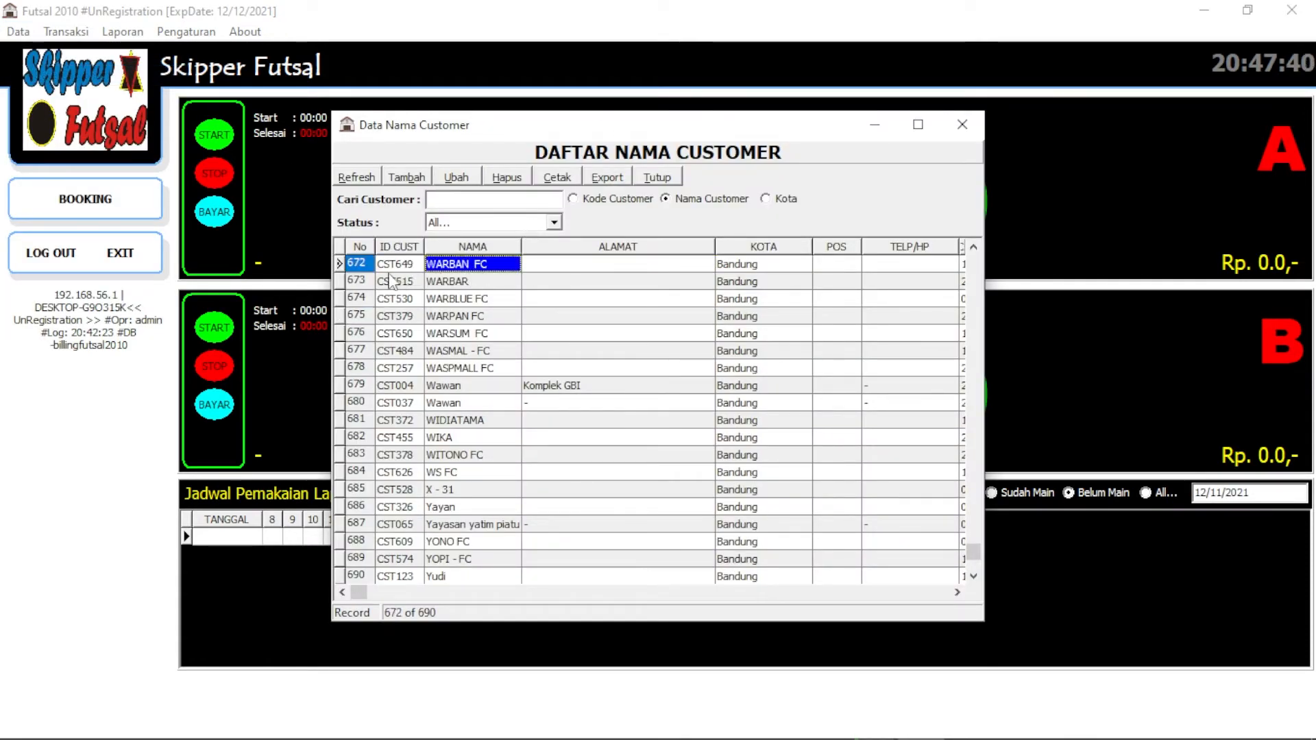
{"action": "left_click", "coordinate": [412, 266]}
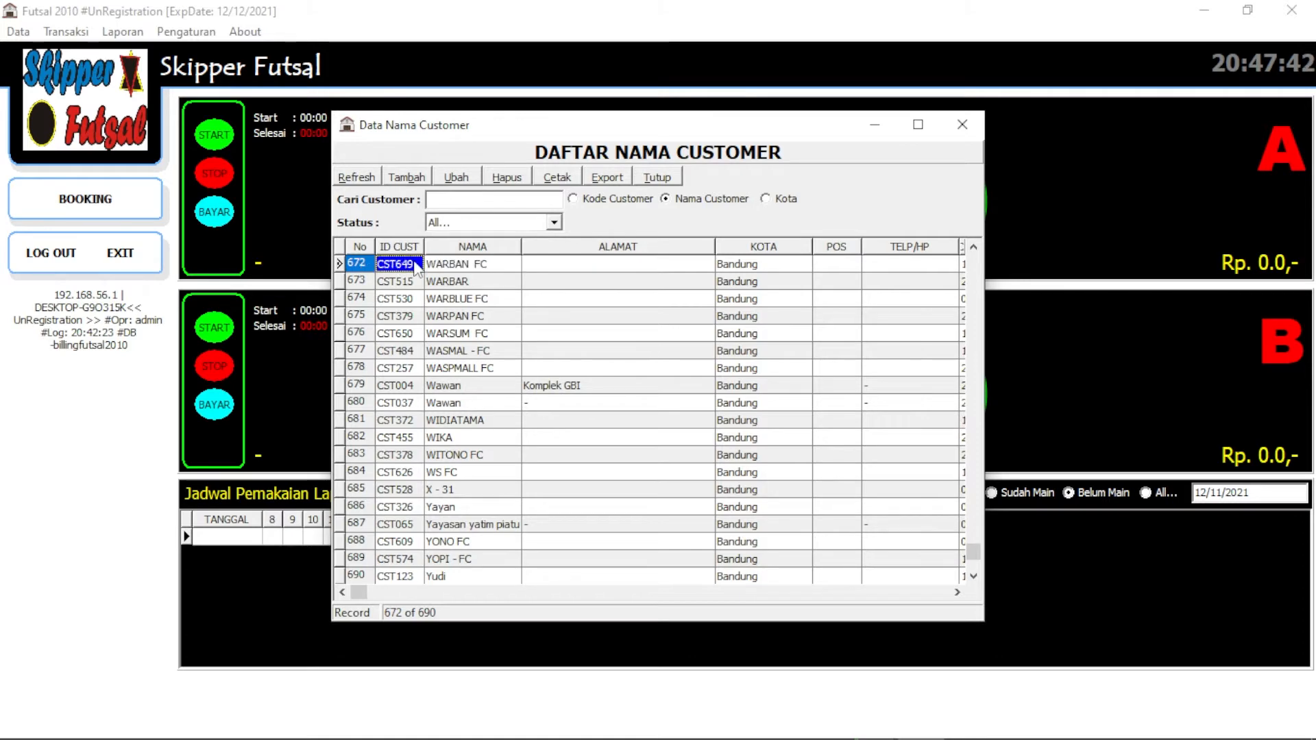
{"action": "left_click", "coordinate": [457, 270]}
{"action": "left_click", "coordinate": [607, 270]}
{"action": "left_click", "coordinate": [747, 269]}
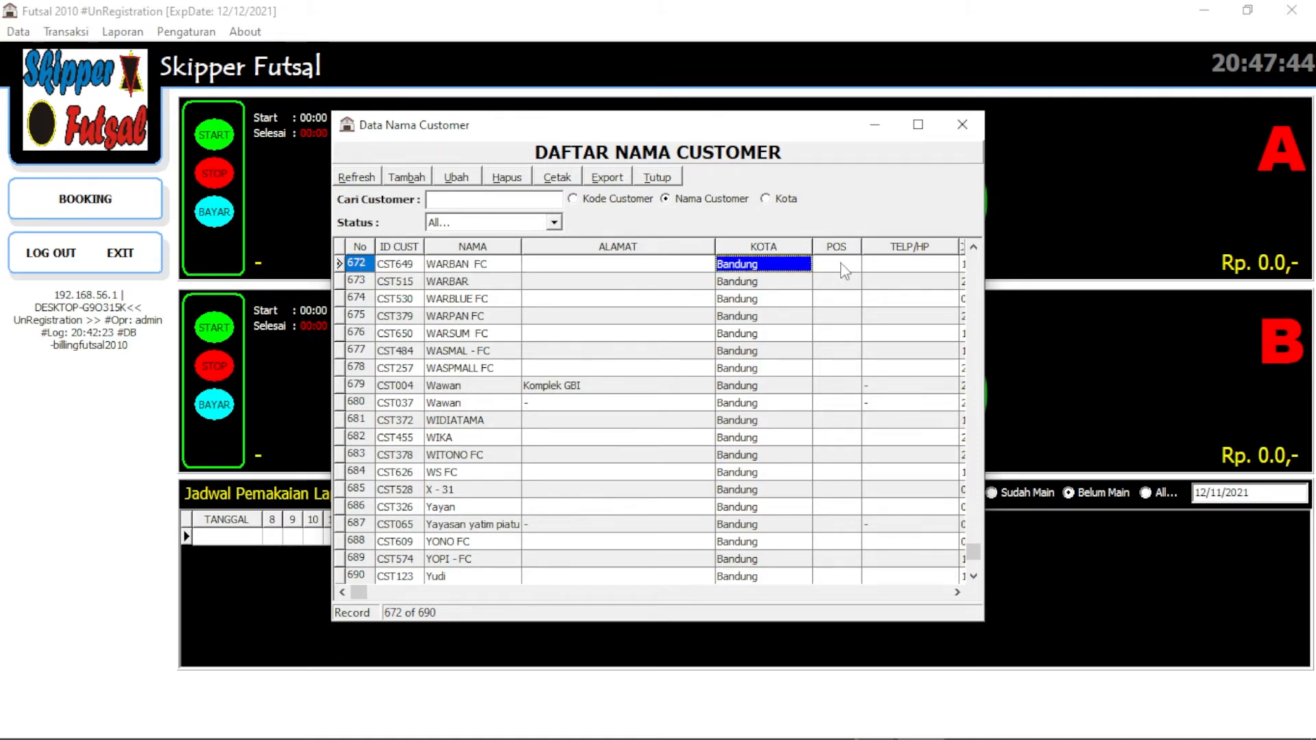
Maximize the customer list, check row 658's phone and registration date, then restore it
{"action": "left_click", "coordinate": [918, 125]}
{"action": "left_click", "coordinate": [555, 147]}
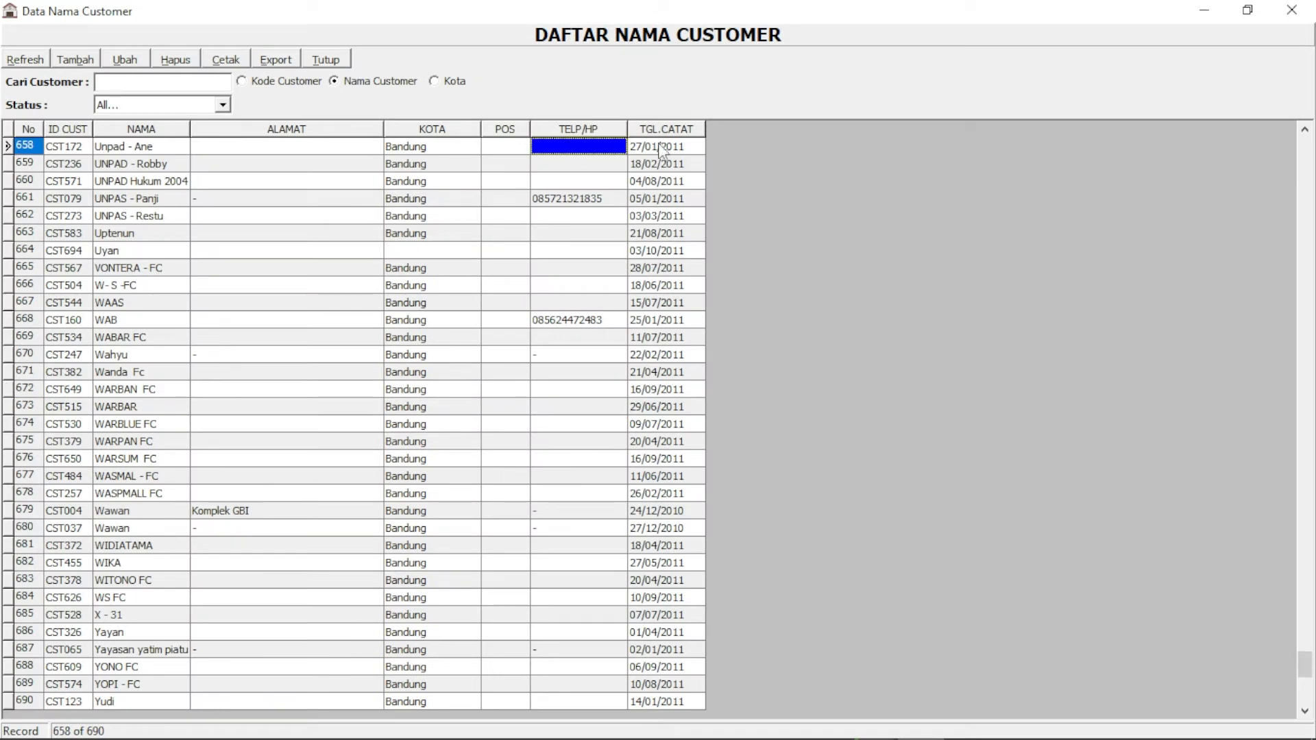
{"action": "left_click", "coordinate": [659, 147]}
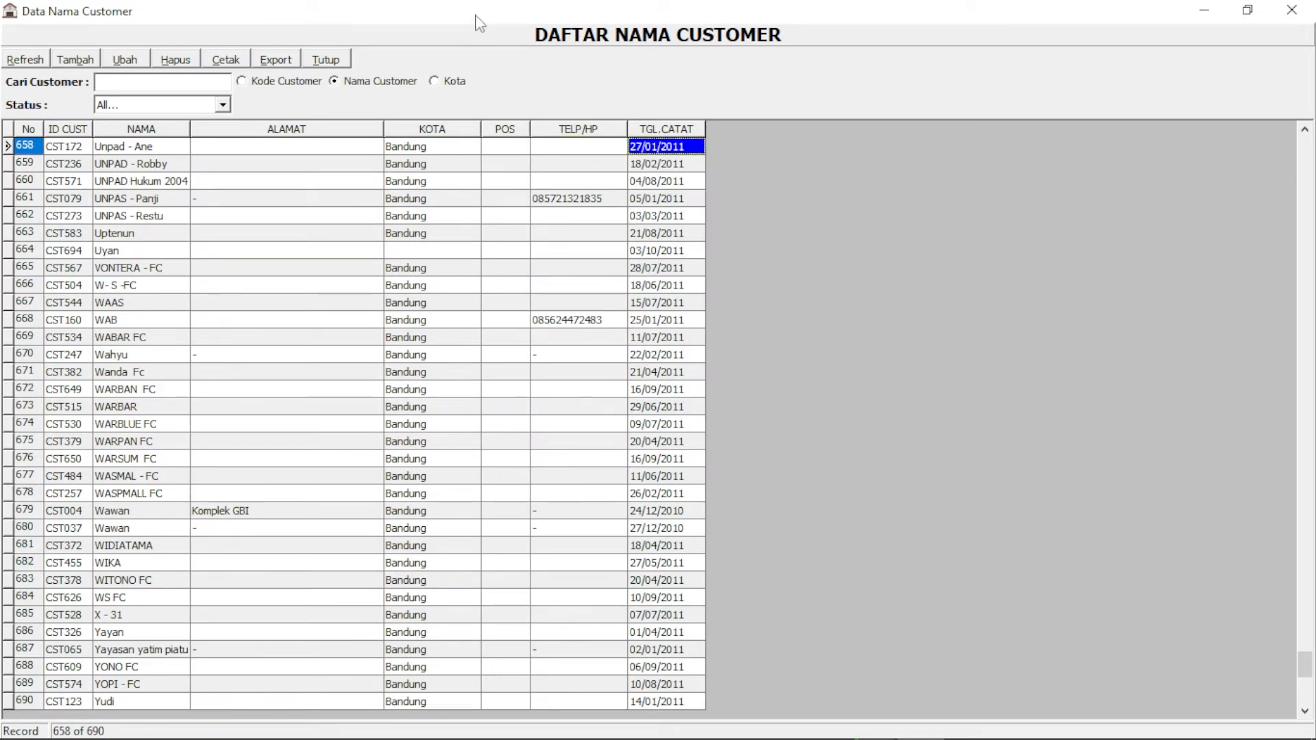
{"action": "double_click", "coordinate": [536, 18]}
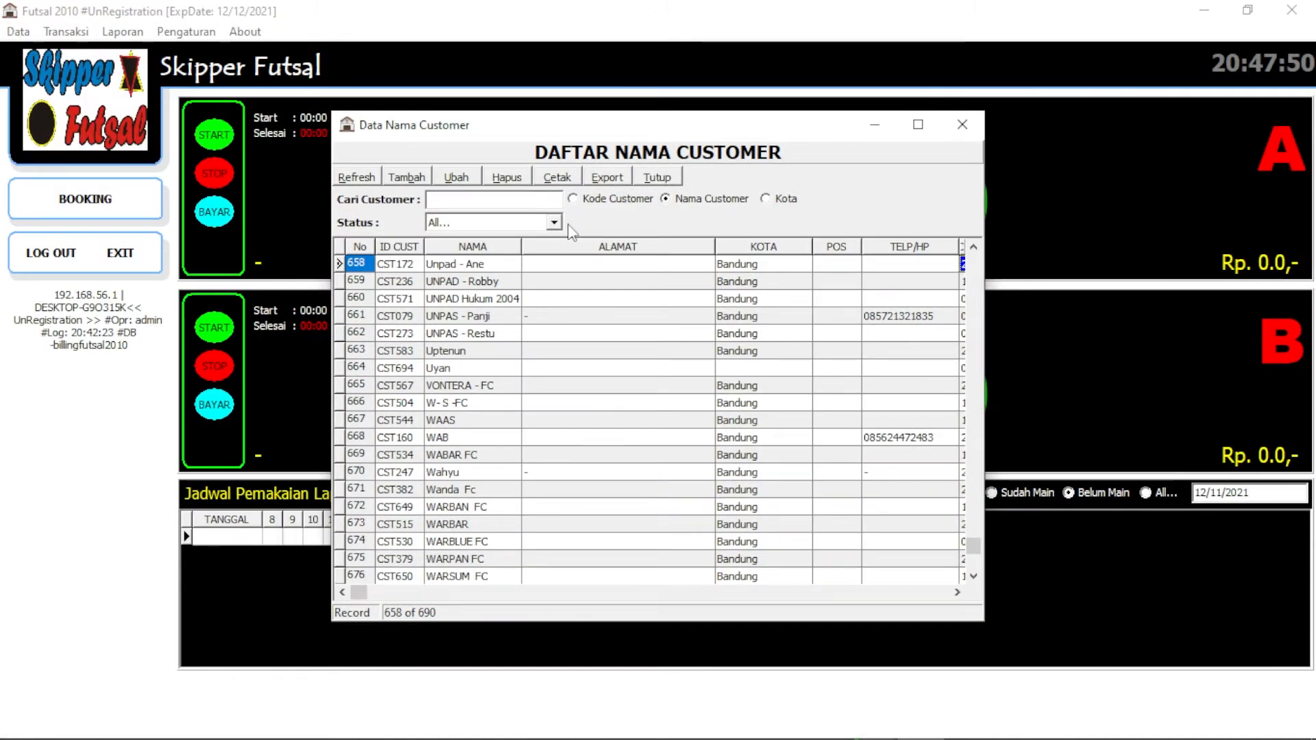
{"action": "left_click", "coordinate": [409, 177]}
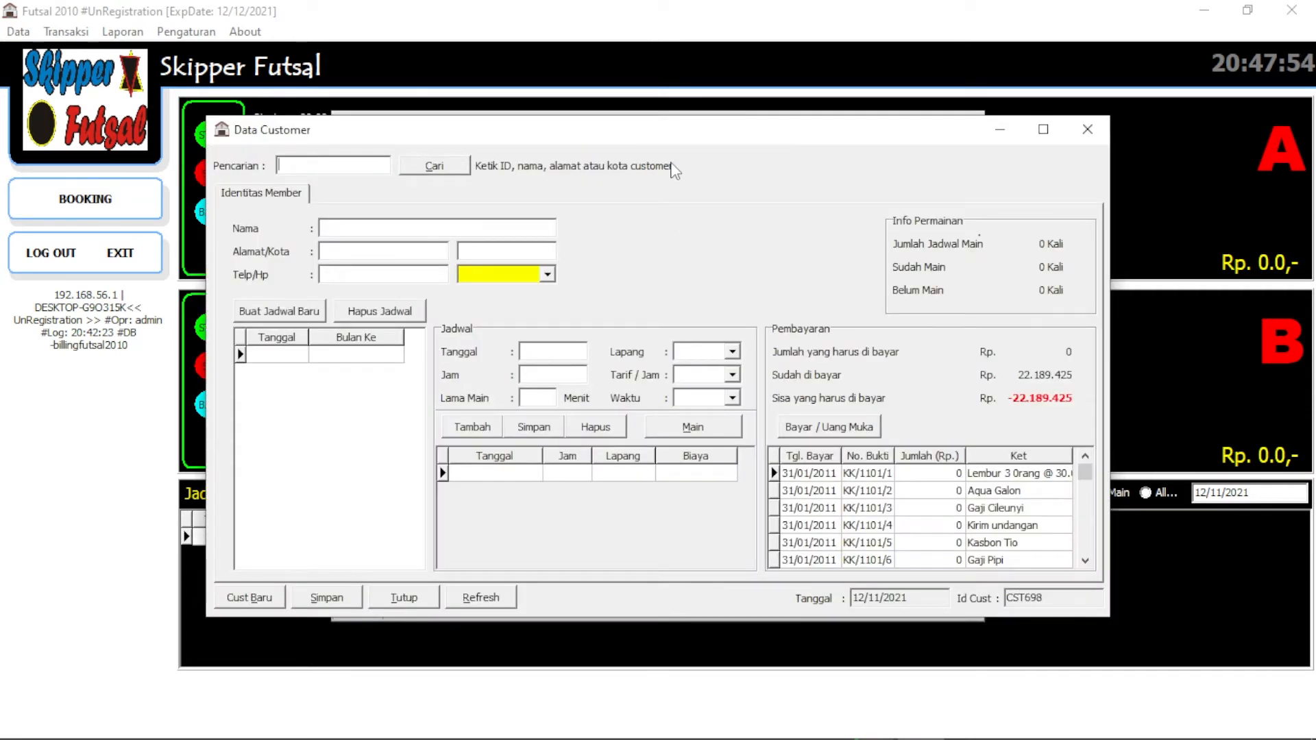
Start the new customer record and set its customer type to MEMBER
{"action": "left_click", "coordinate": [405, 226]}
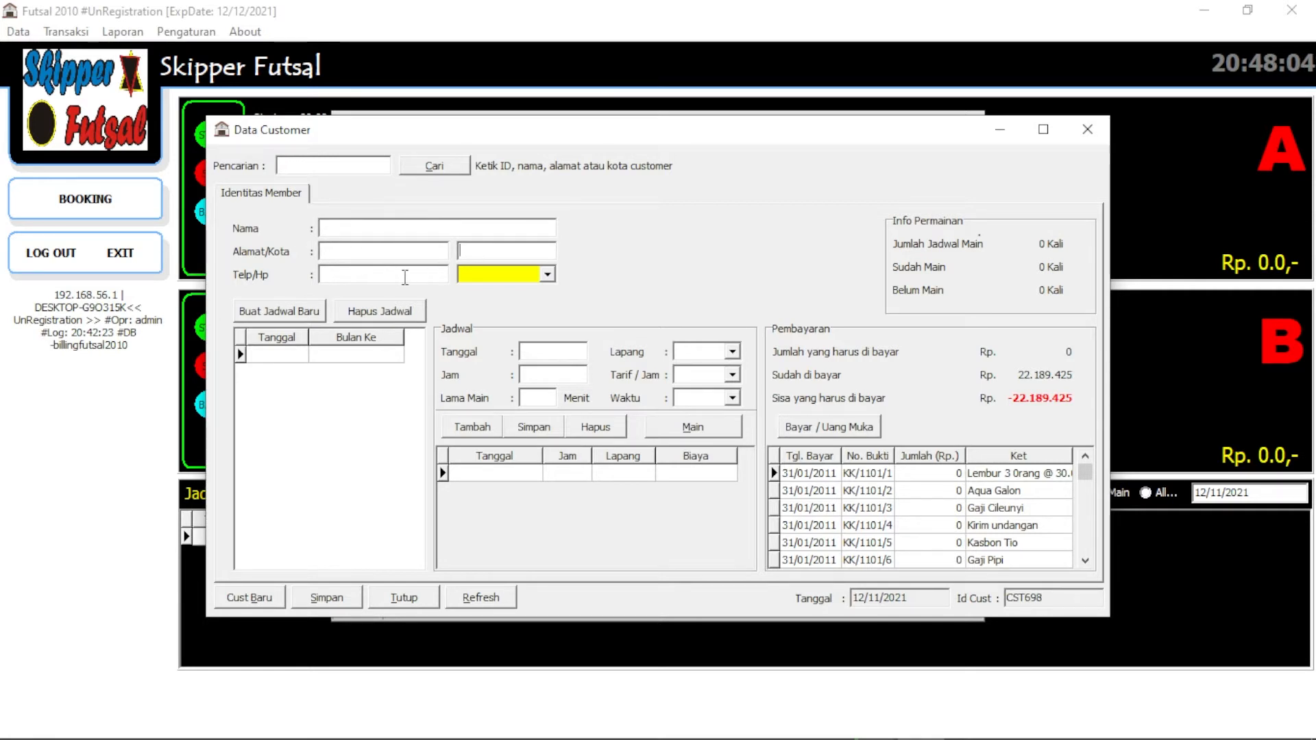
{"action": "left_click", "coordinate": [546, 274]}
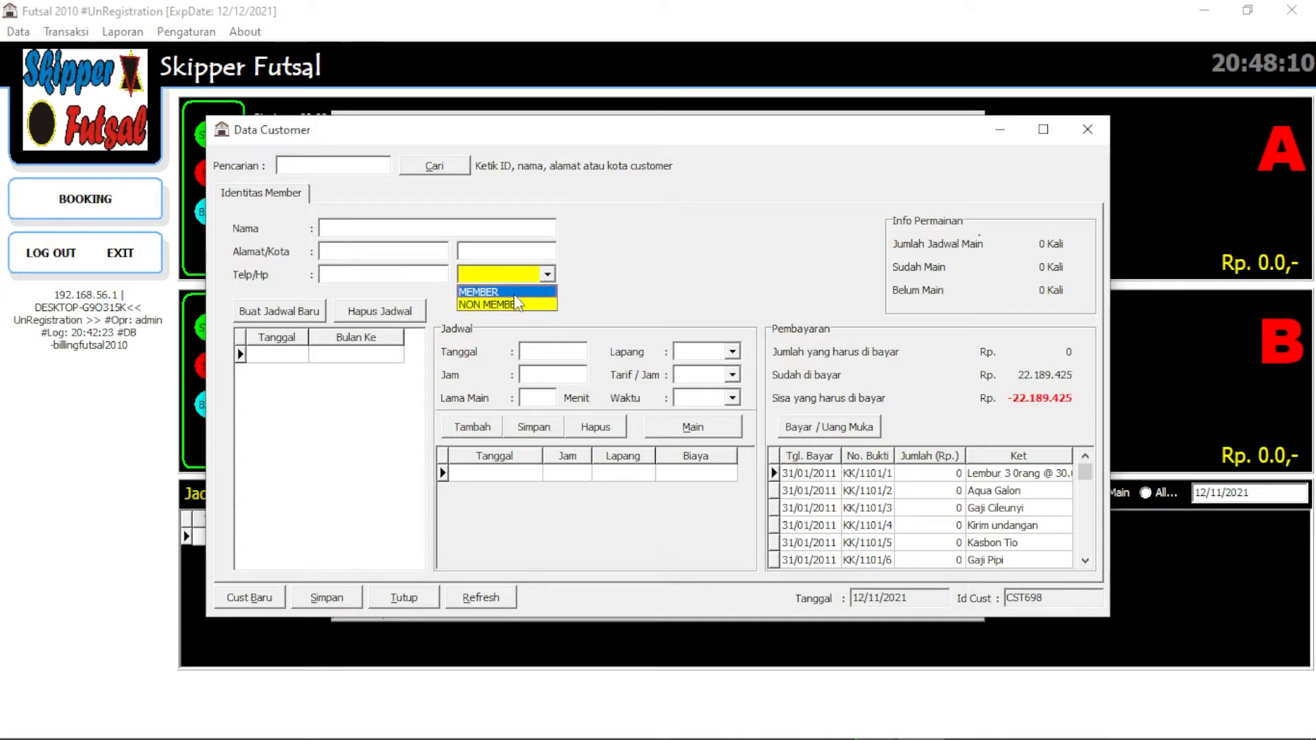
{"action": "left_click", "coordinate": [517, 304]}
{"action": "left_click", "coordinate": [533, 276]}
{"action": "left_click", "coordinate": [519, 306]}
{"action": "left_click", "coordinate": [534, 276]}
{"action": "left_click", "coordinate": [501, 289]}
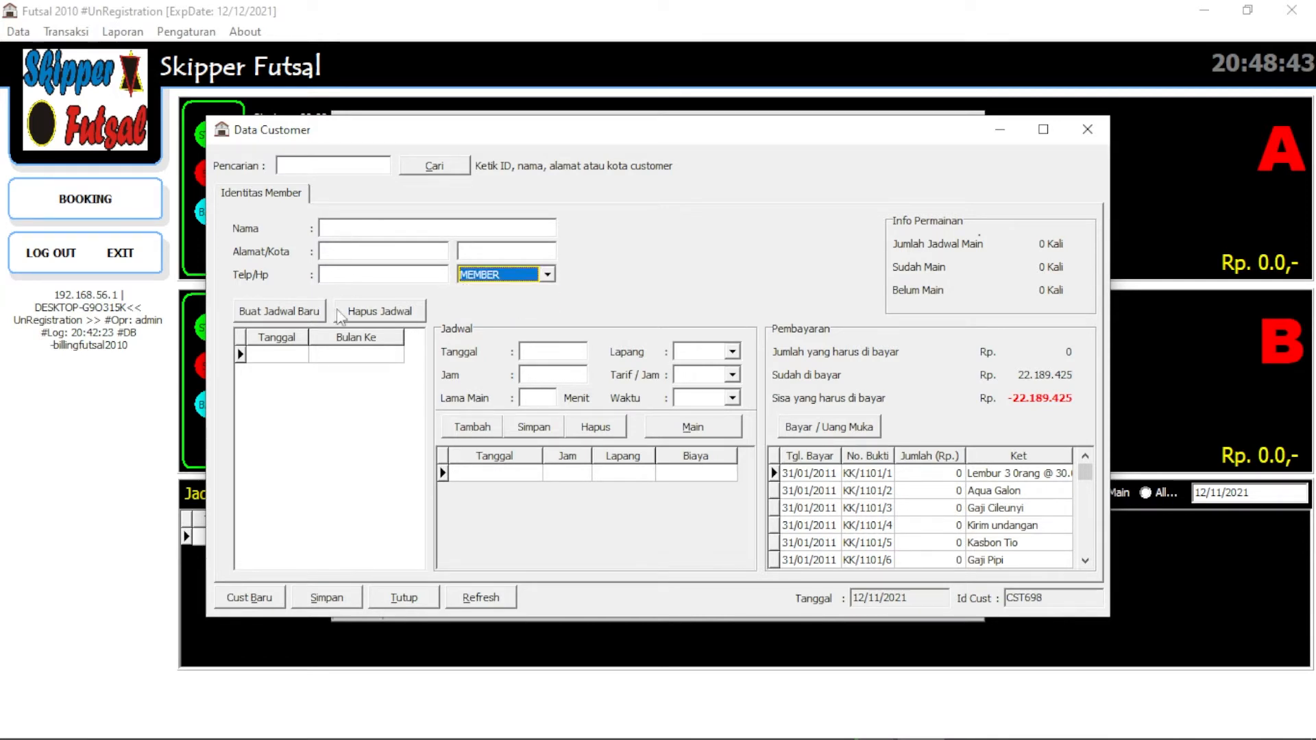
Create a new monthly schedule dated 12/11/2021 and fill in its session date and time
{"action": "left_click", "coordinate": [305, 356]}
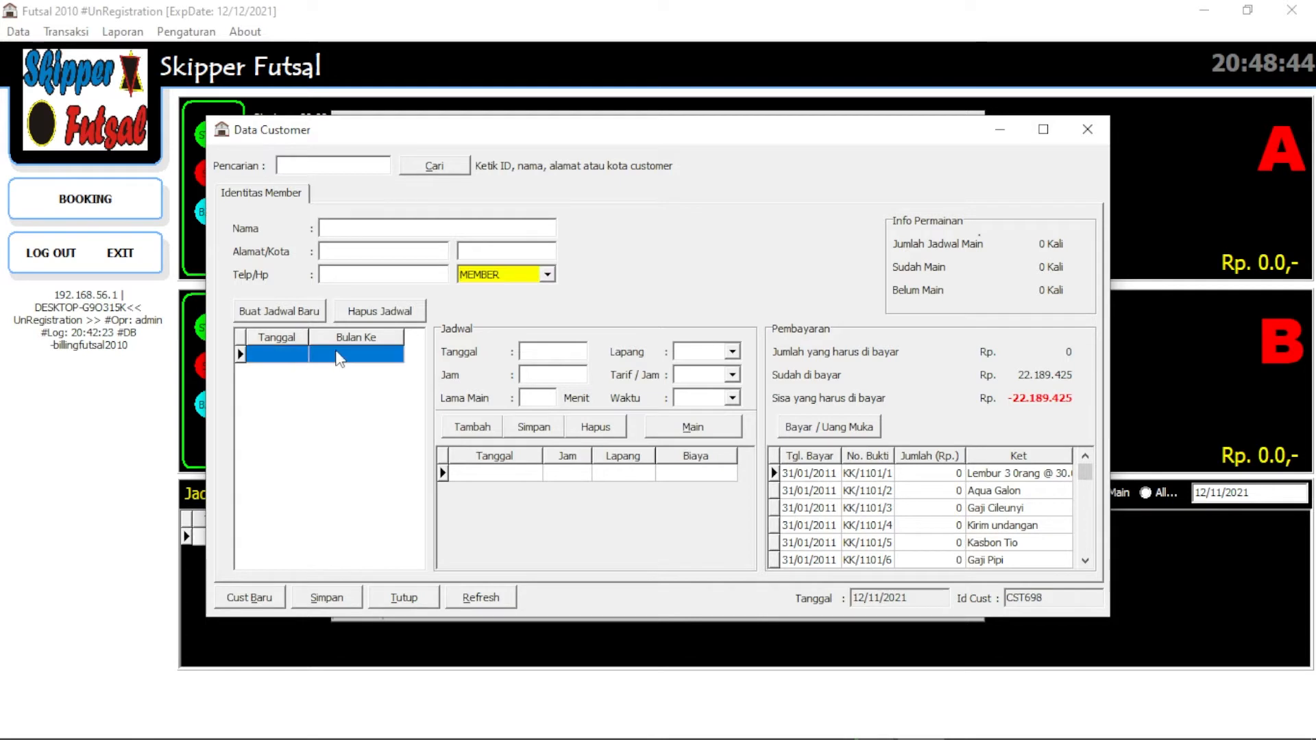
{"action": "left_click", "coordinate": [299, 314]}
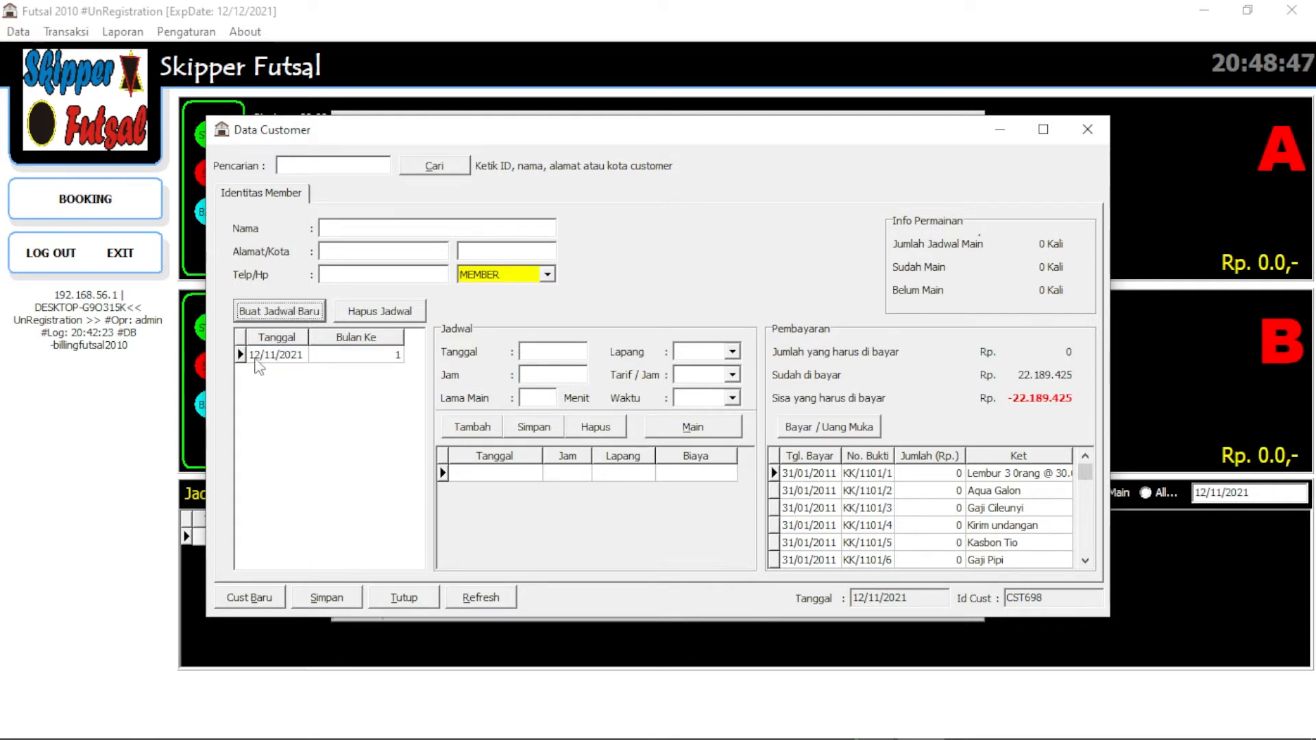
{"action": "left_click", "coordinate": [279, 357]}
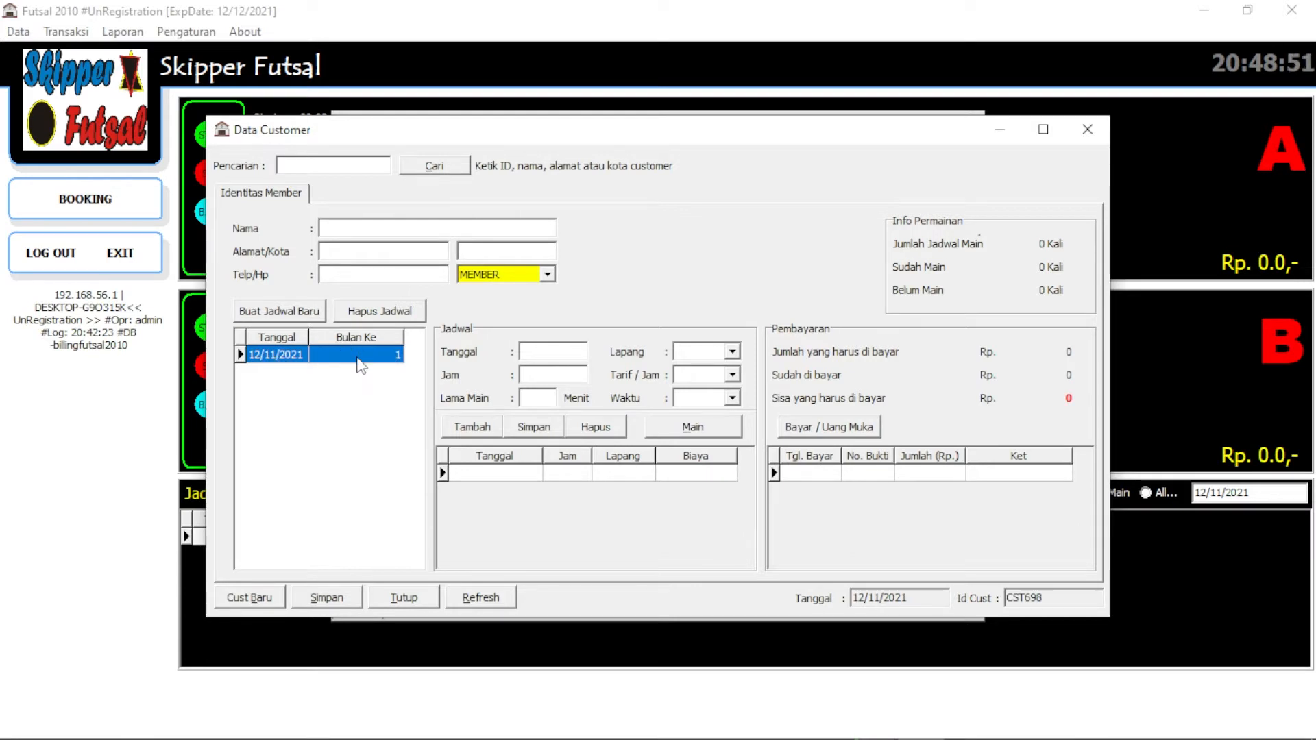
{"action": "left_click", "coordinate": [541, 351]}
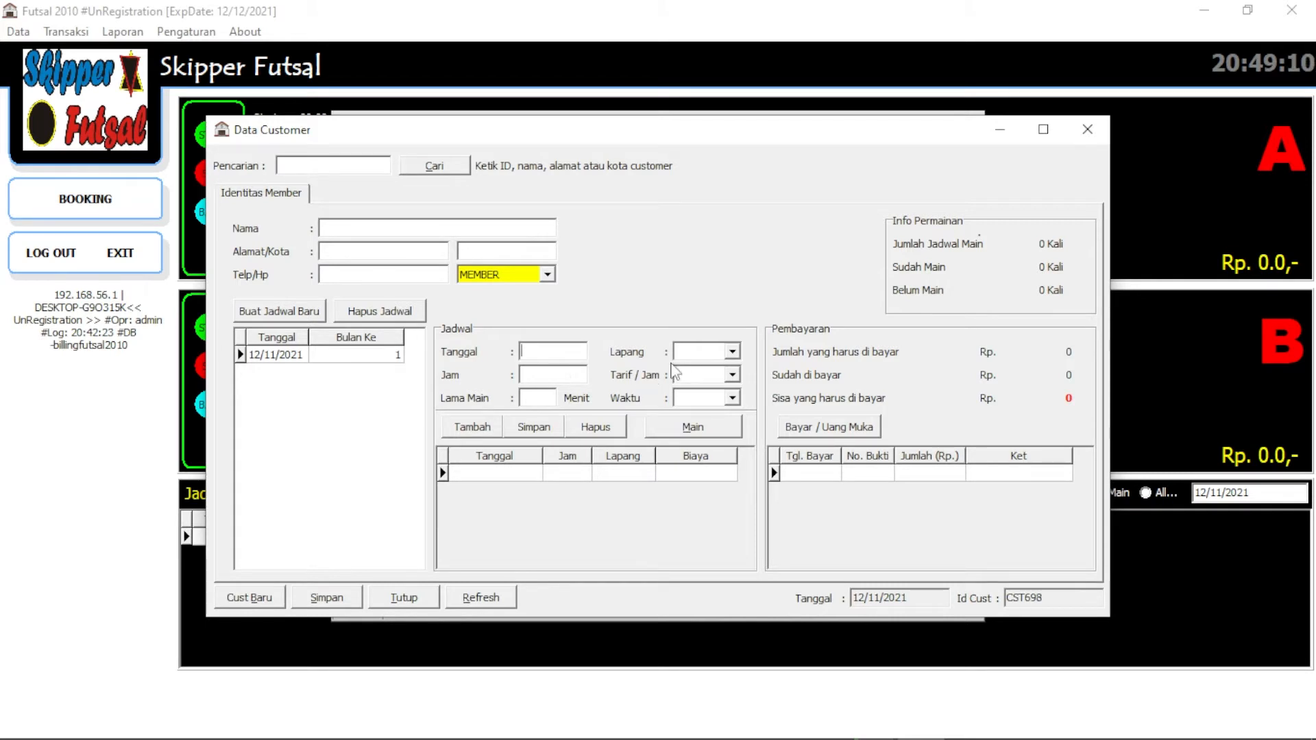
{"action": "left_click", "coordinate": [557, 352]}
Enter a session on the 13th with a 60-minute duration on court A
{"action": "type", "text": "13/11/2021"}
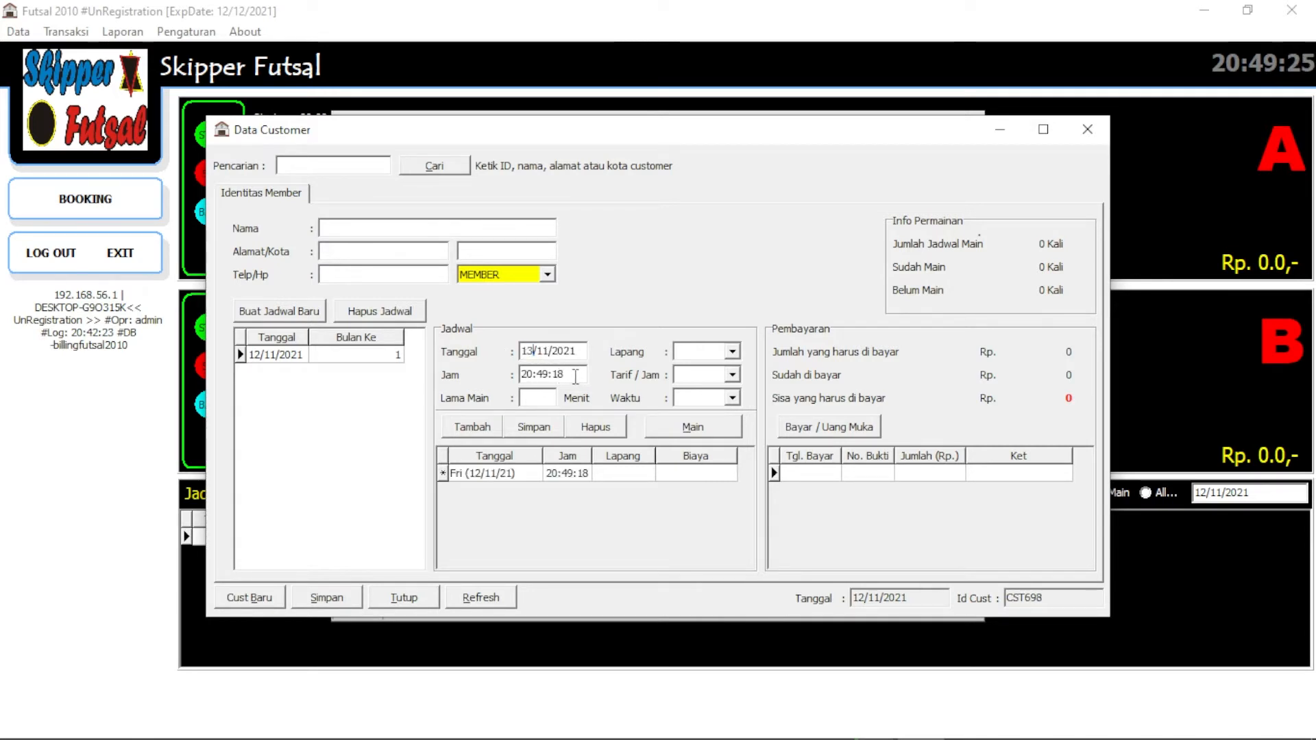
{"action": "left_click_drag", "start_coordinate": [577, 377], "coordinate": [520, 381]}
{"action": "left_click", "coordinate": [536, 399]}
{"action": "type", "text": "60"}
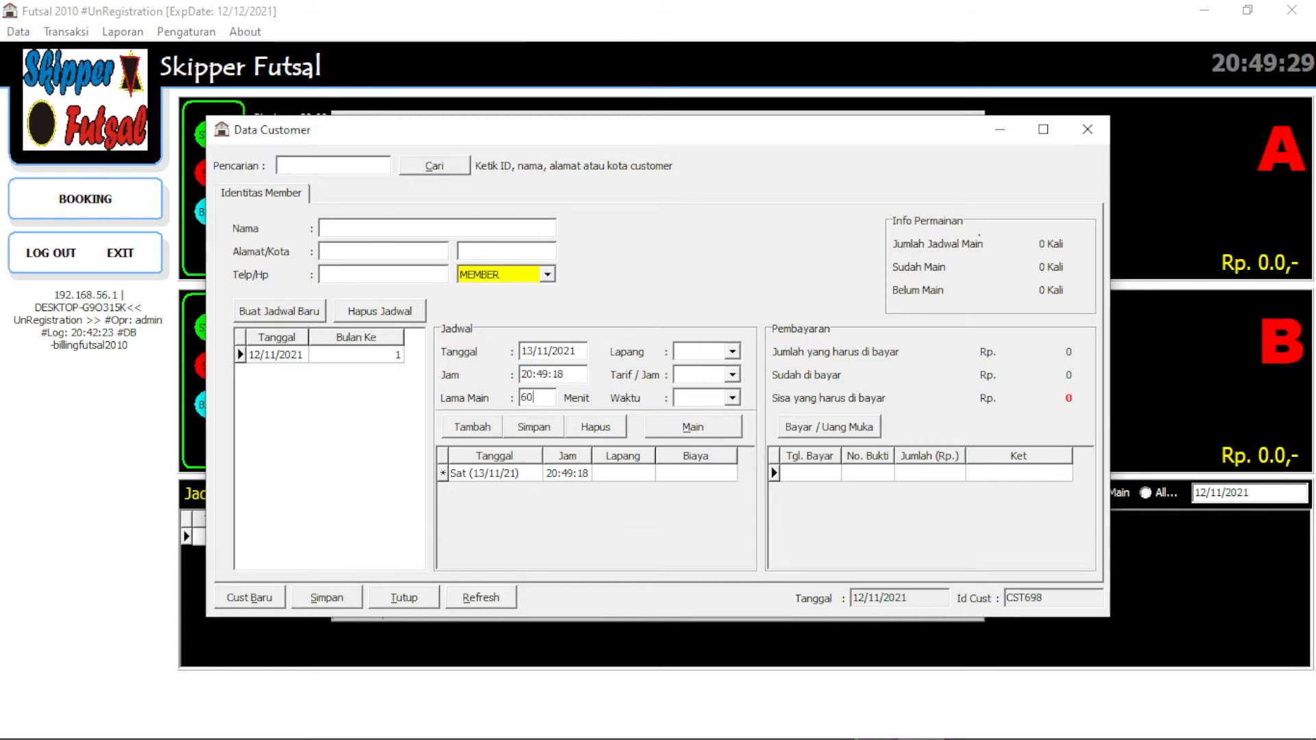
{"action": "left_click", "coordinate": [732, 352]}
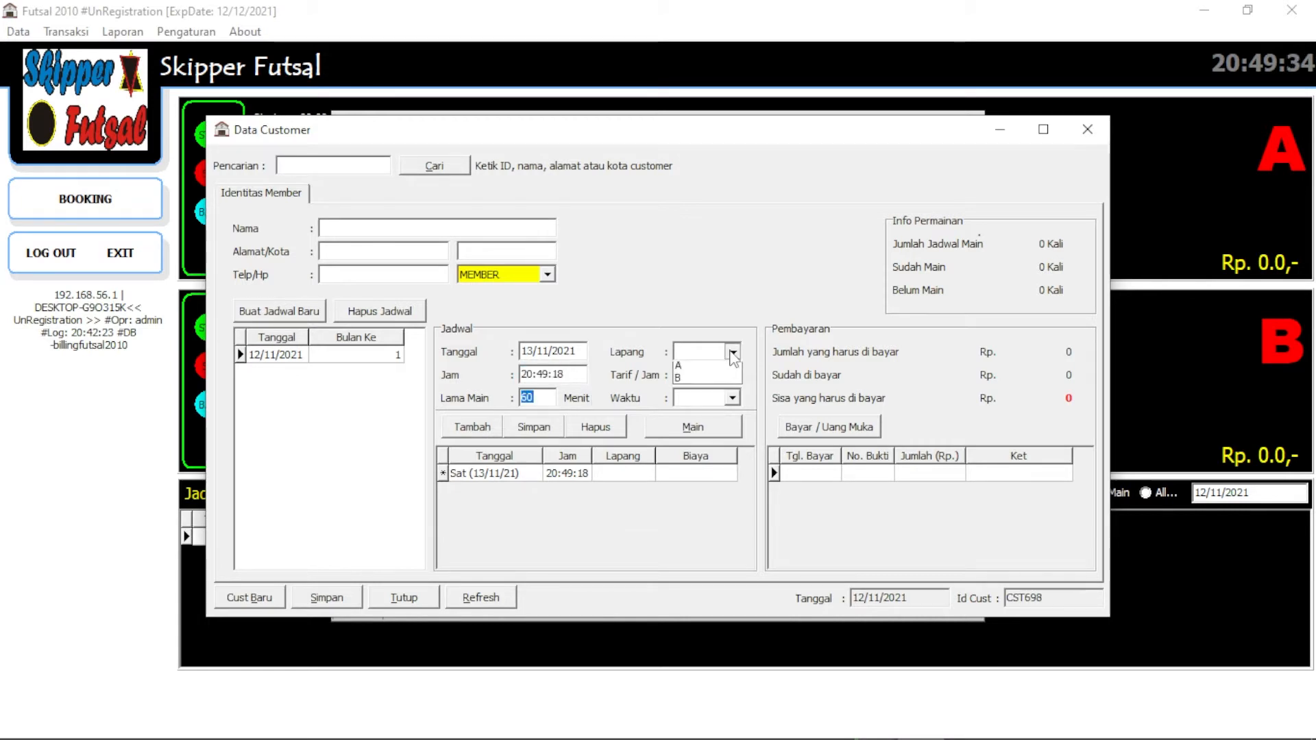
{"action": "left_click", "coordinate": [697, 371]}
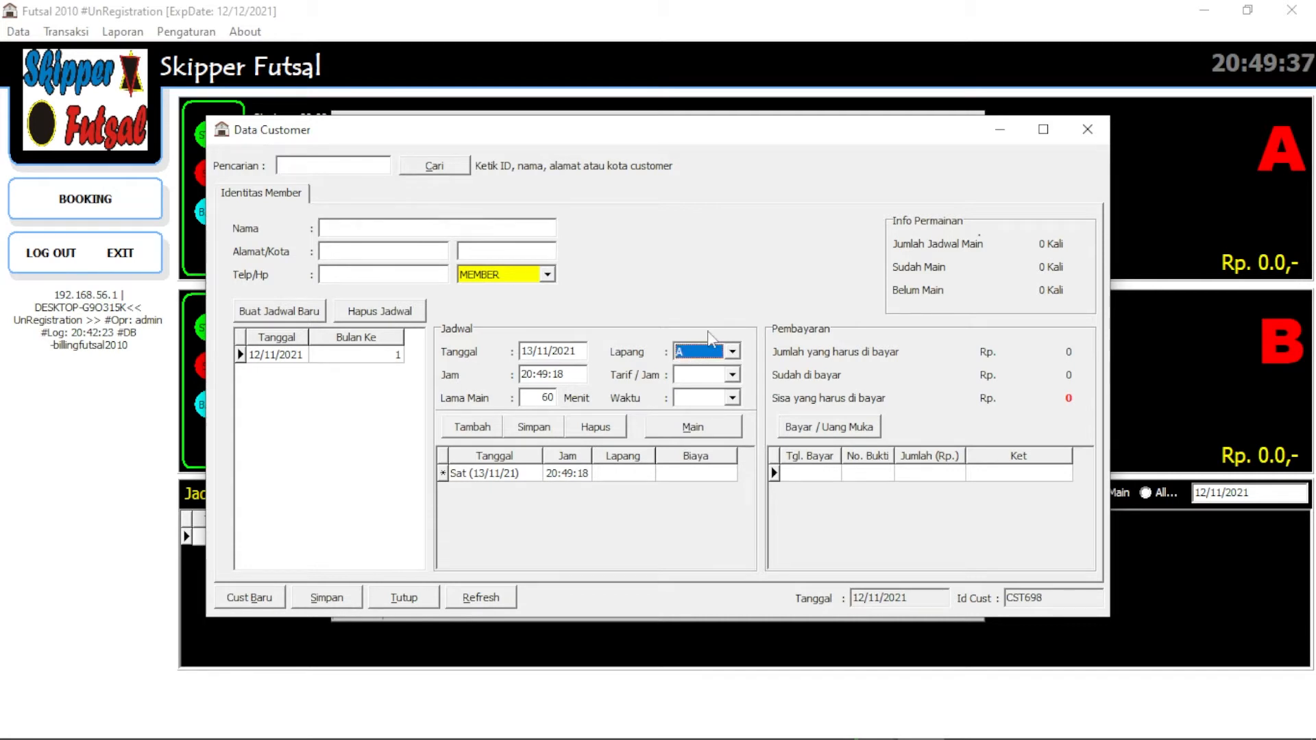
Give the court A session a 100000 hourly rate and SIANG time, save it, and start the 14/11 session
{"action": "left_click_drag", "start_coordinate": [716, 138], "coordinate": [648, 119]}
{"action": "left_click", "coordinate": [674, 362]}
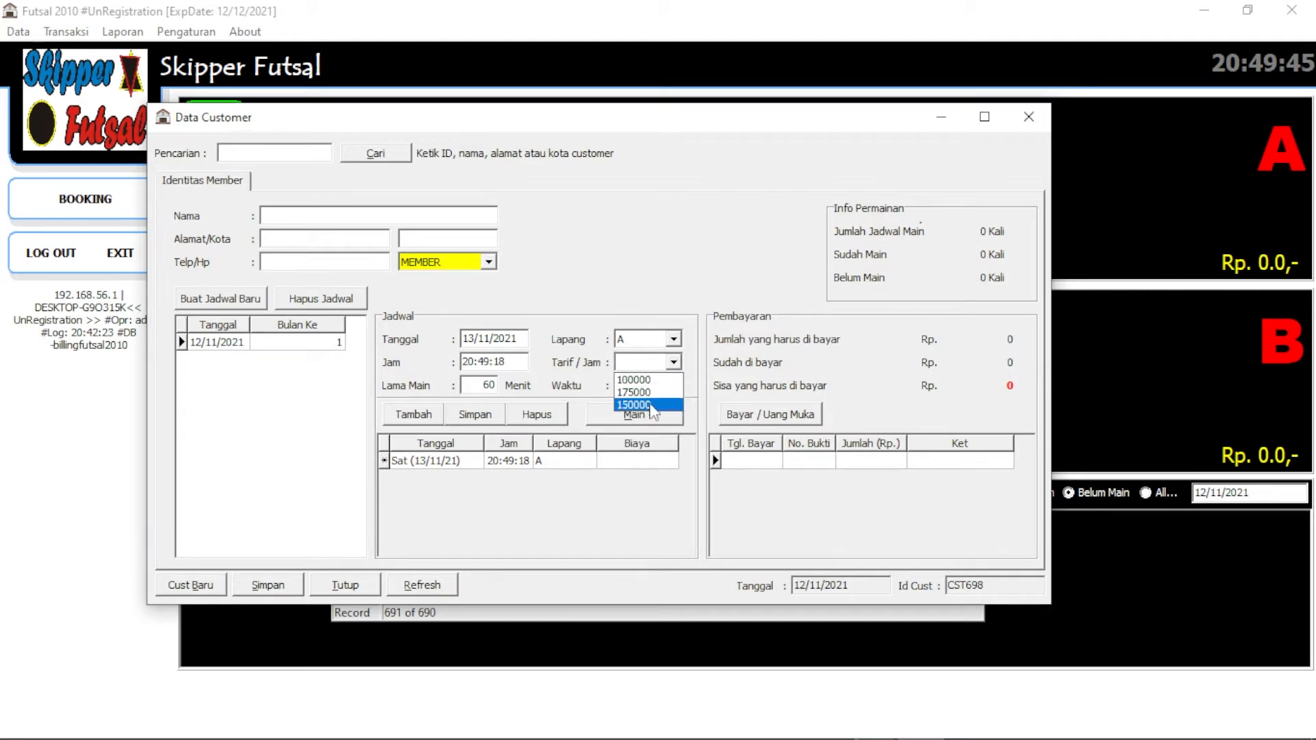
{"action": "left_click", "coordinate": [654, 383]}
{"action": "left_click", "coordinate": [649, 386]}
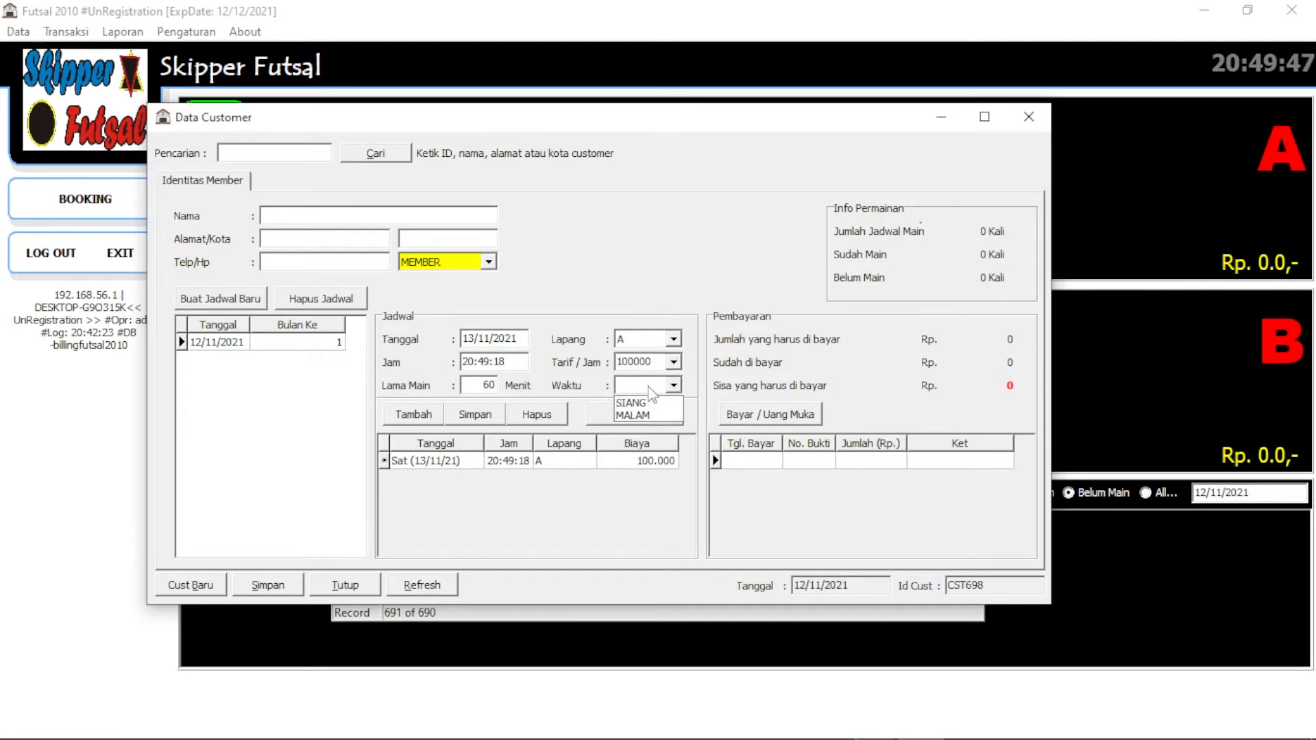
{"action": "left_click", "coordinate": [637, 403]}
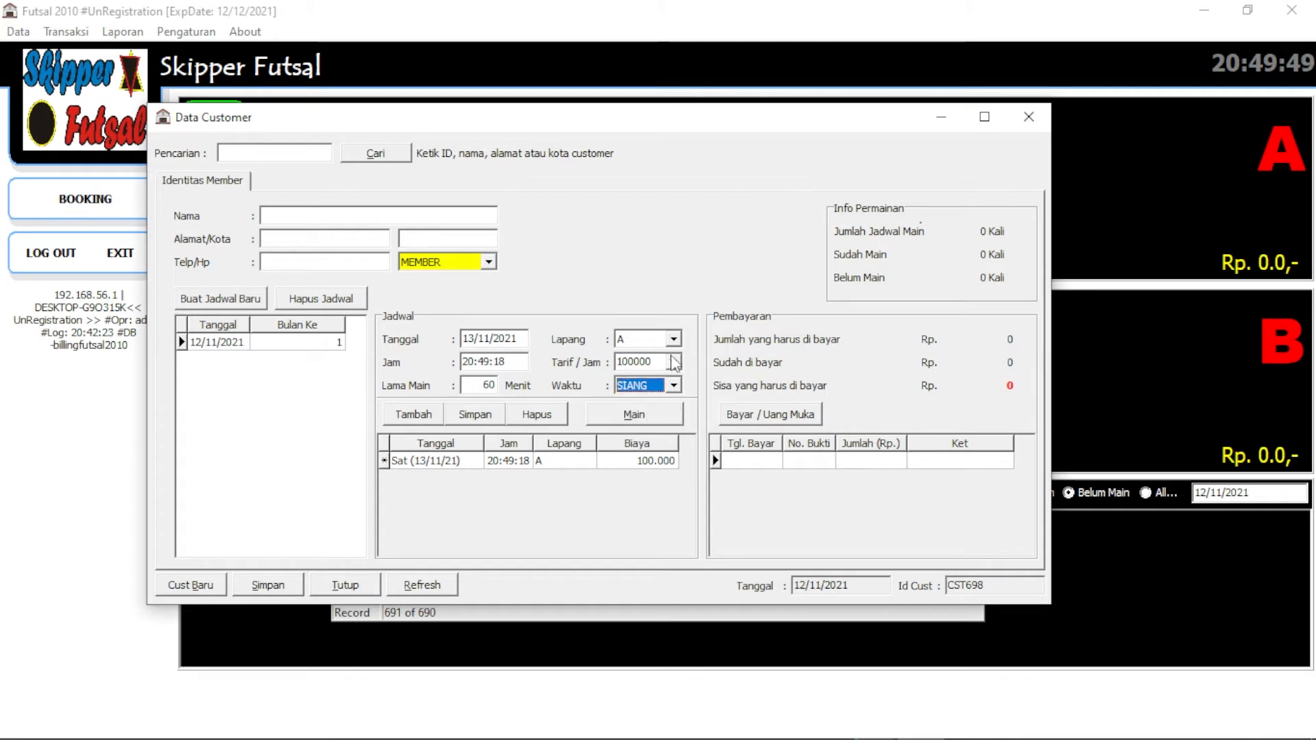
{"action": "left_click", "coordinate": [480, 418]}
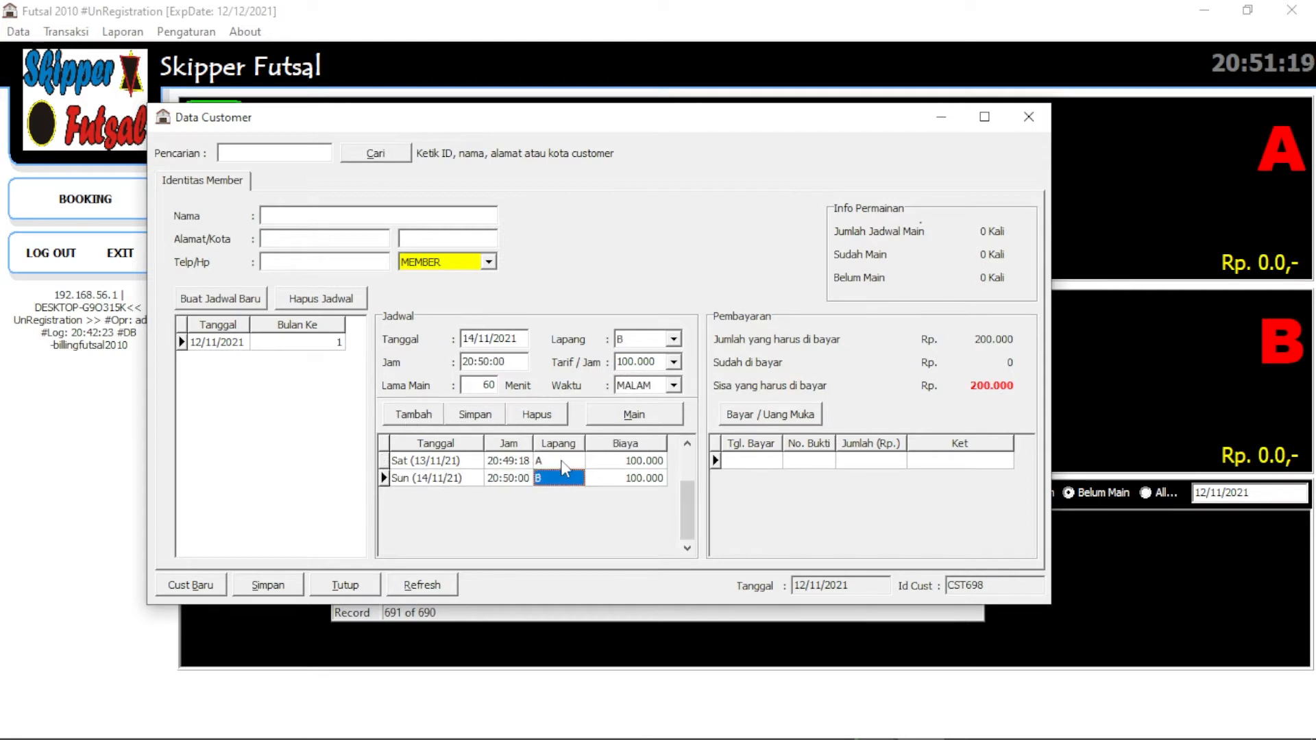
{"action": "left_click", "coordinate": [562, 461]}
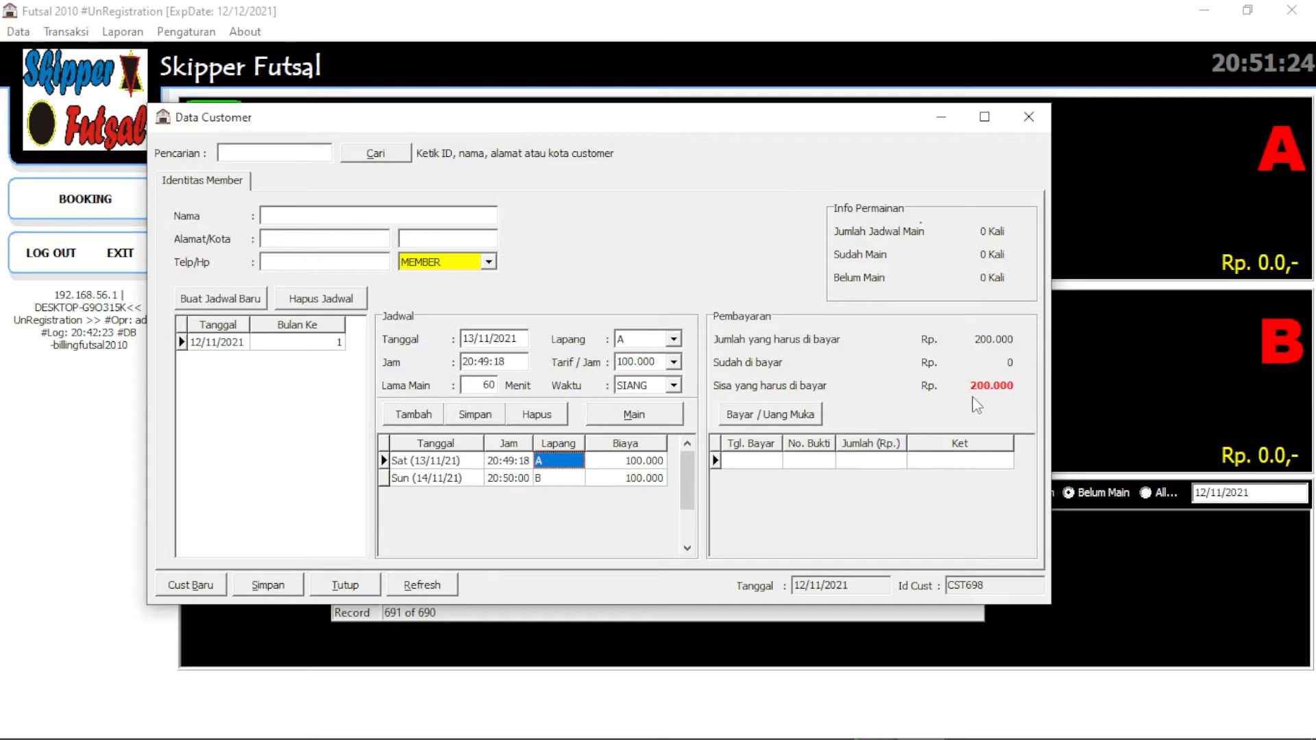
Record a 100000 down payment and view its KWITANSI receipt before closing the form
{"action": "left_click", "coordinate": [787, 417]}
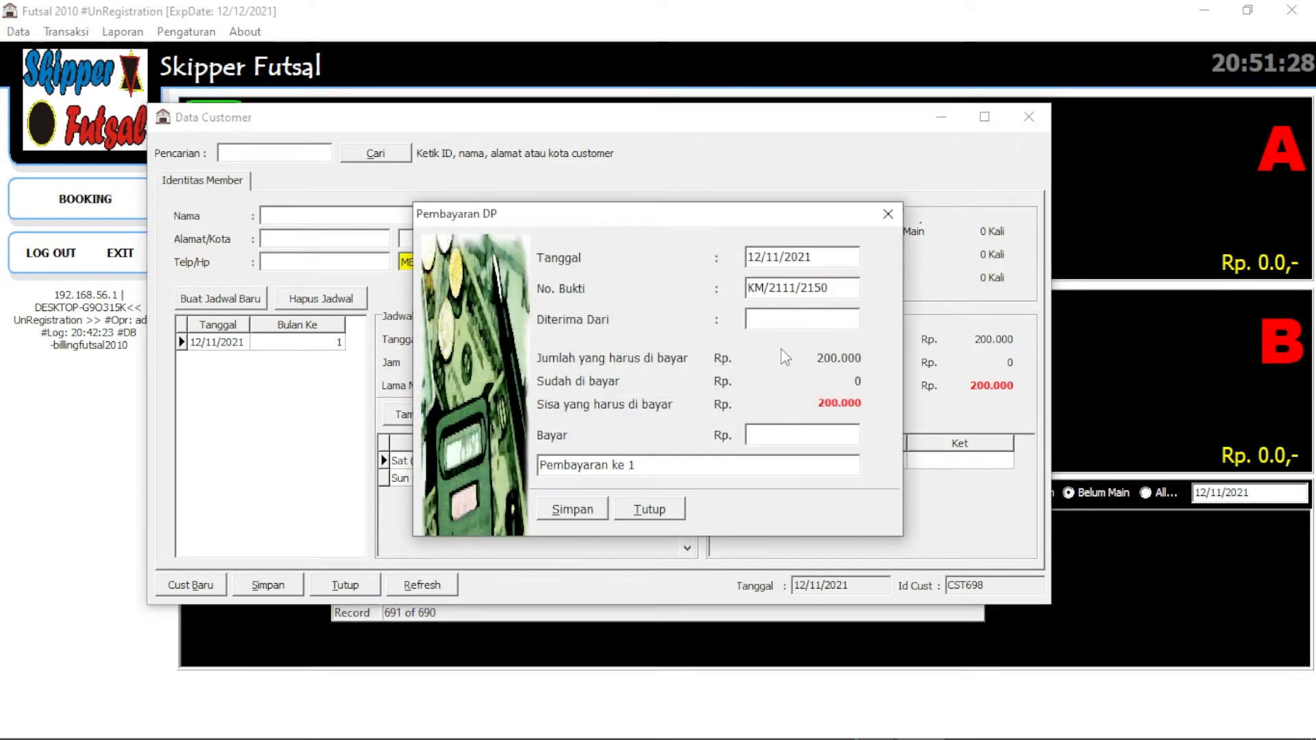
{"action": "type", "text": "1"}
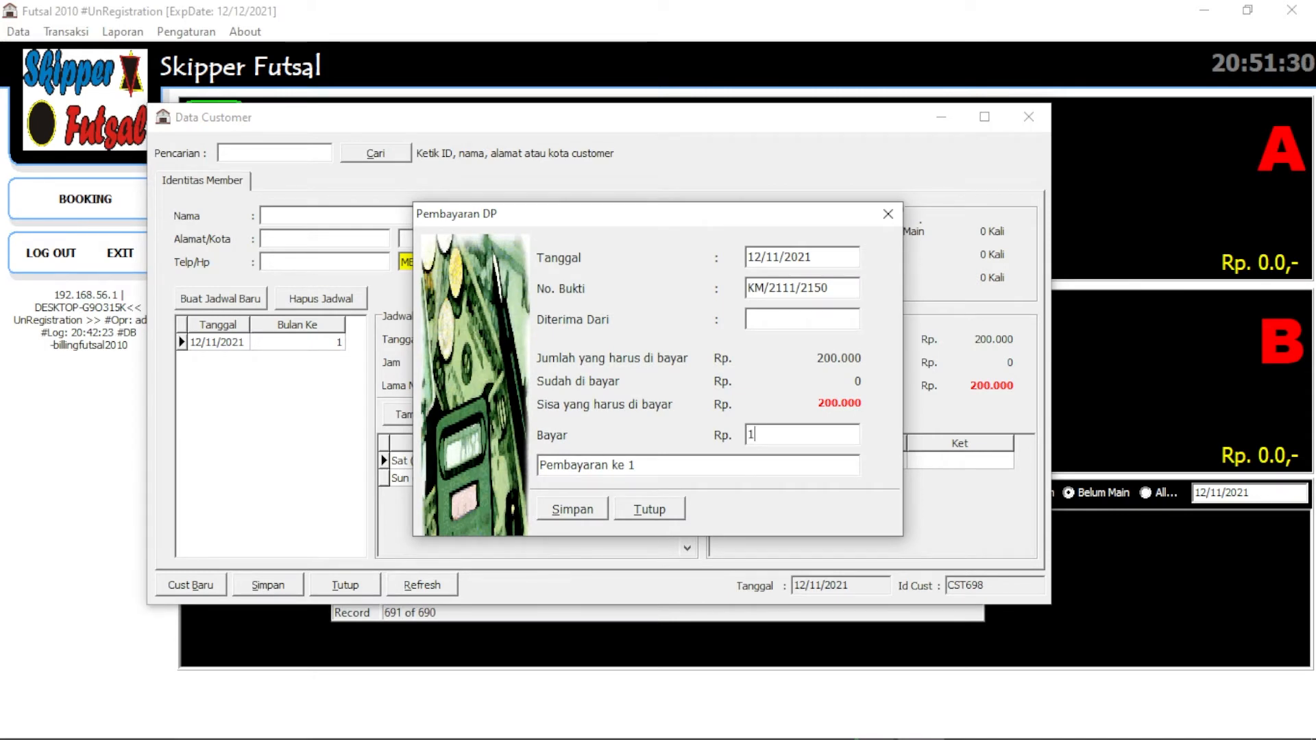
{"action": "type", "text": "00000"}
{"action": "left_click", "coordinate": [560, 510]}
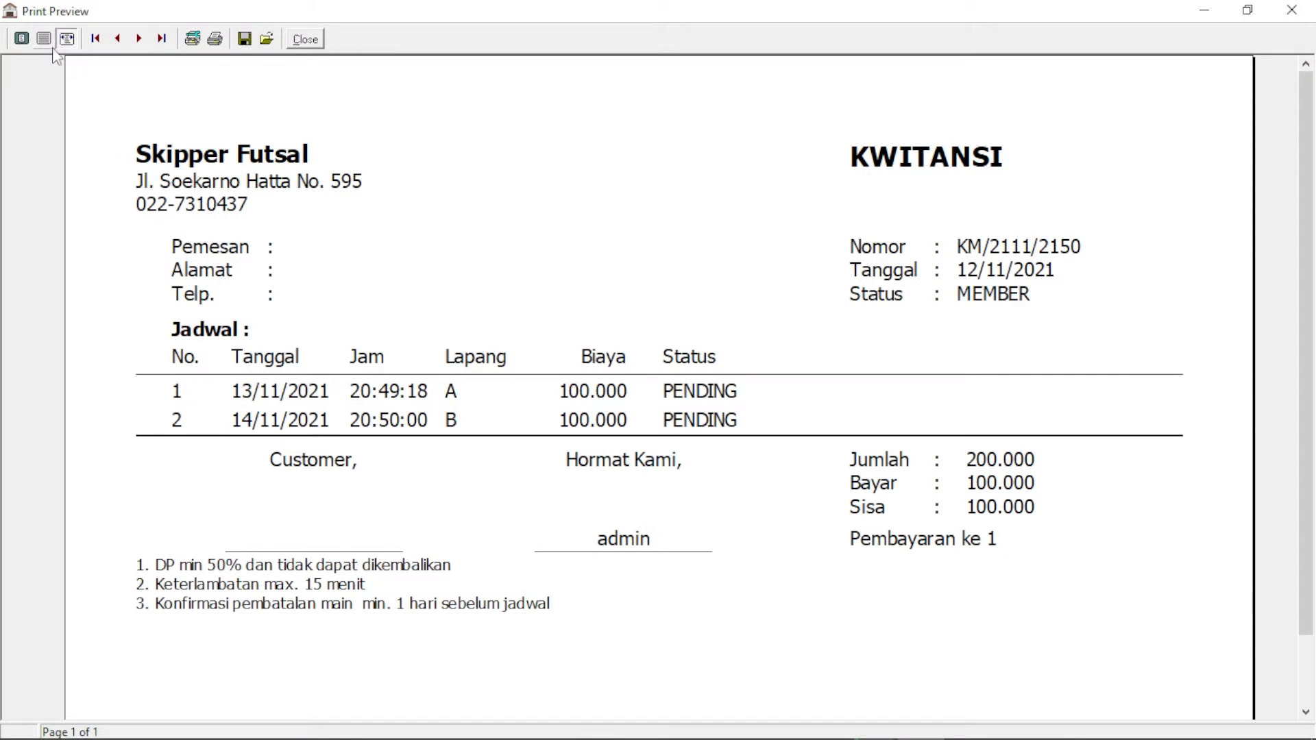
{"action": "left_click", "coordinate": [67, 38]}
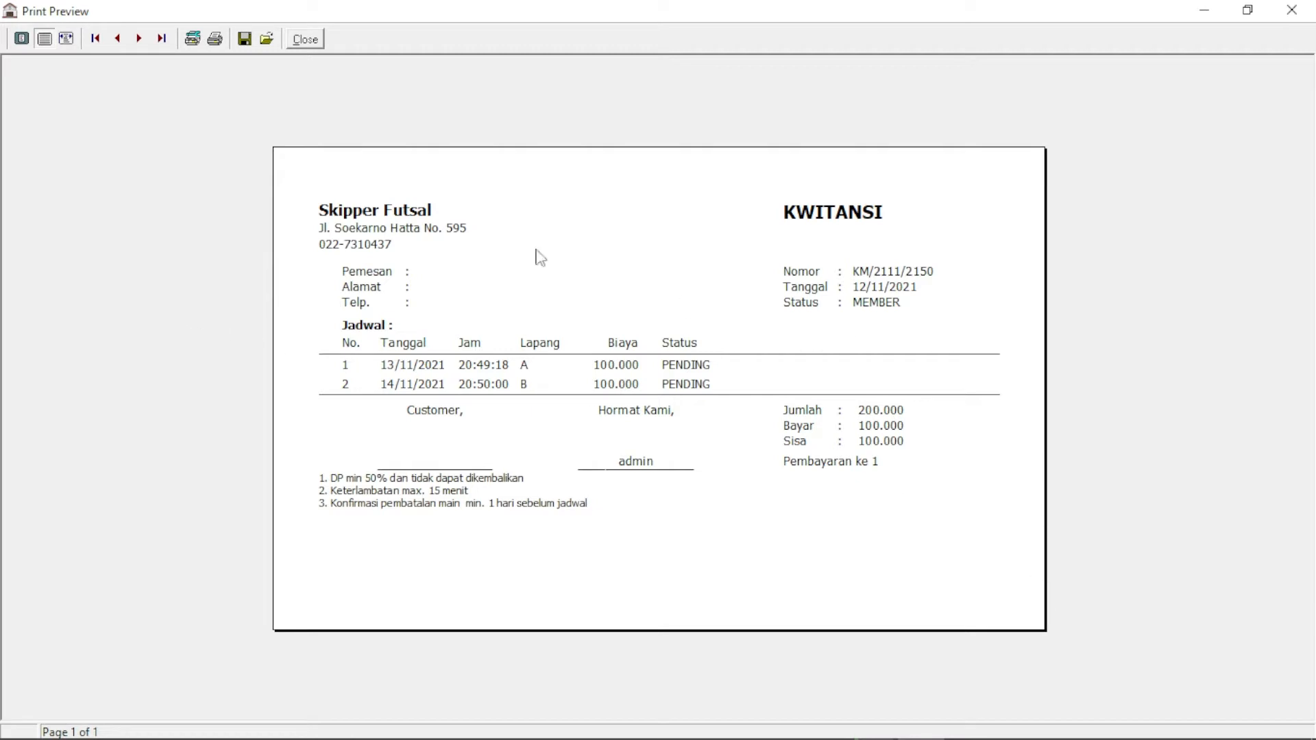
{"action": "left_click", "coordinate": [306, 39]}
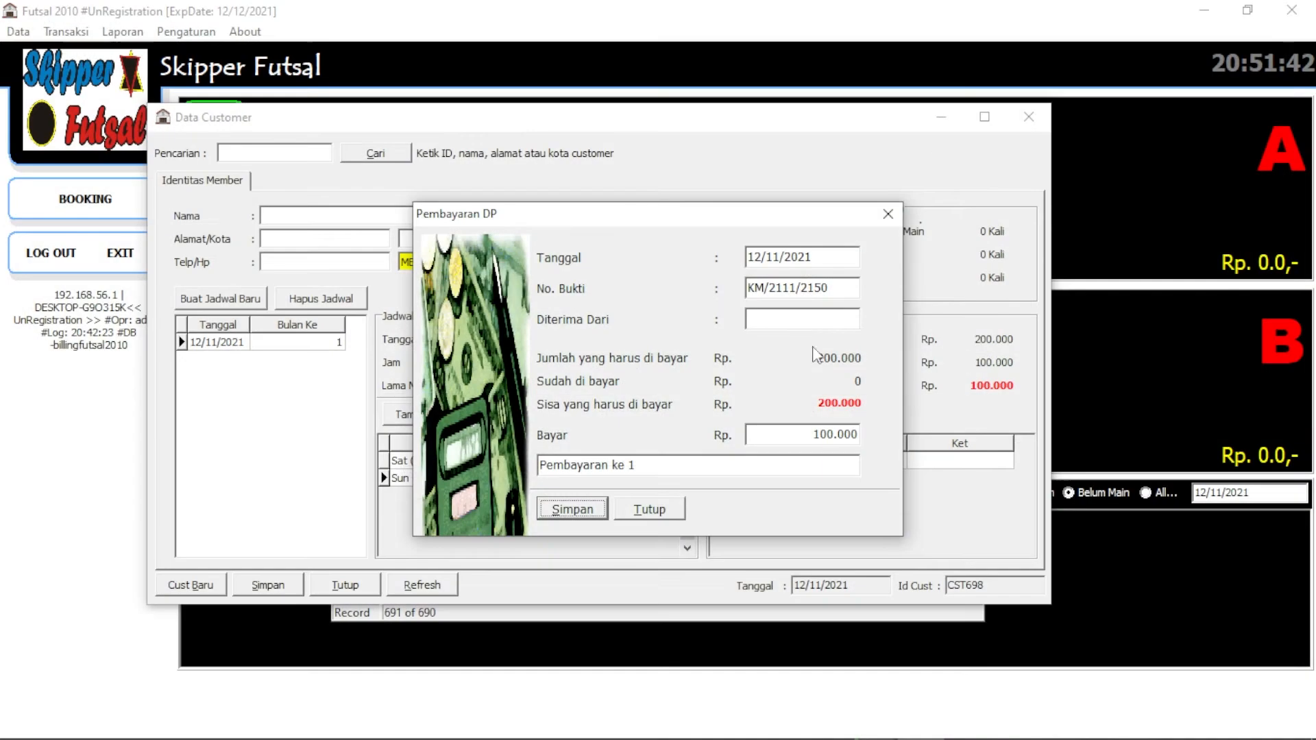
{"action": "left_click", "coordinate": [651, 508]}
Check the recorded payment amount and its note in the payment list
{"action": "left_click", "coordinate": [884, 466]}
{"action": "left_click", "coordinate": [972, 471]}
{"action": "left_click", "coordinate": [894, 464]}
{"action": "left_click", "coordinate": [943, 467]}
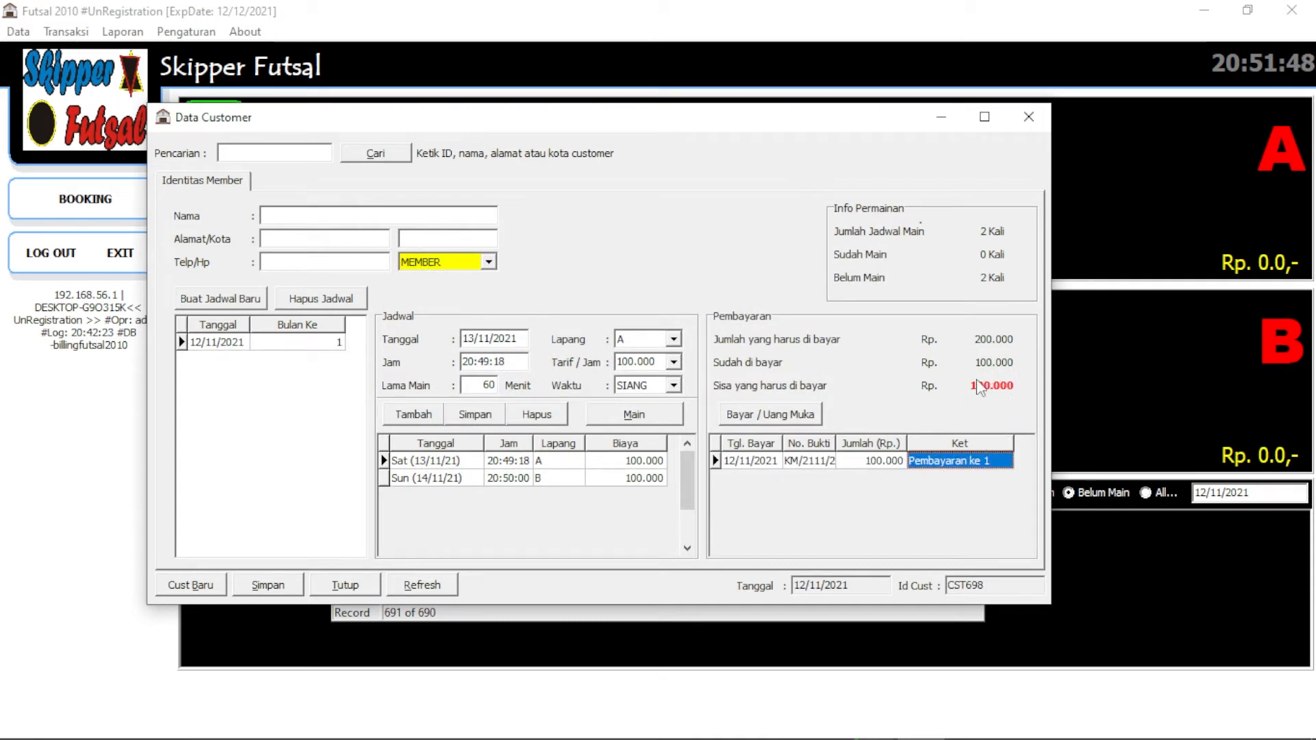
Enter the customer's name in the customer form and save the details
{"action": "left_click", "coordinate": [441, 588]}
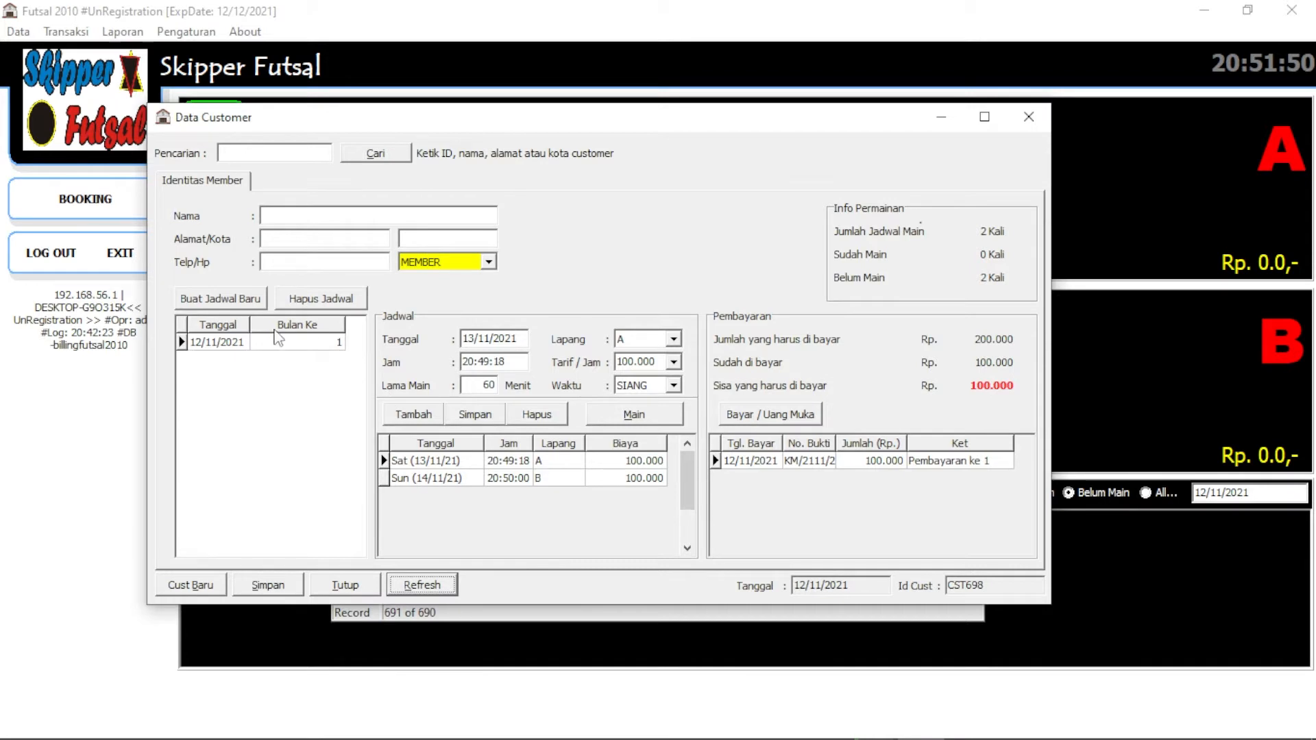
{"action": "left_click", "coordinate": [259, 348]}
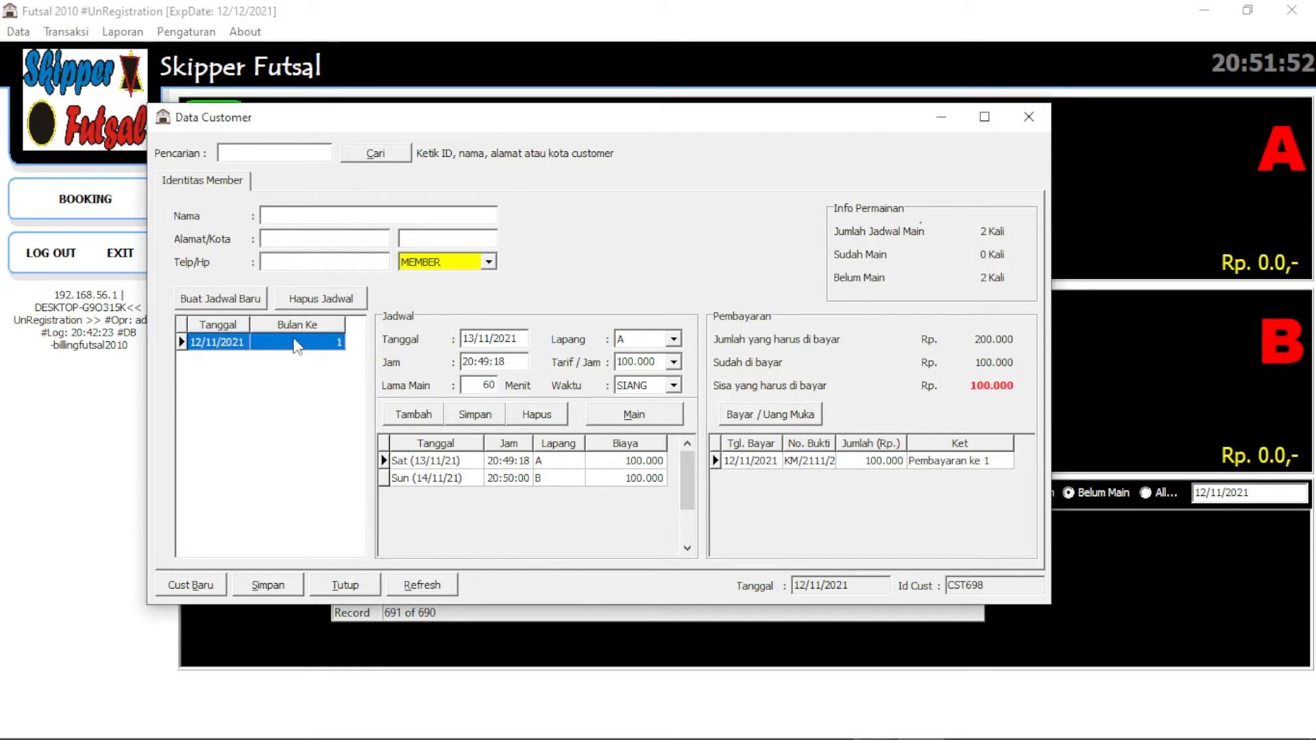
{"action": "left_click", "coordinate": [307, 215]}
{"action": "type", "text": "Ranran"}
{"action": "key", "text": "Tab"}
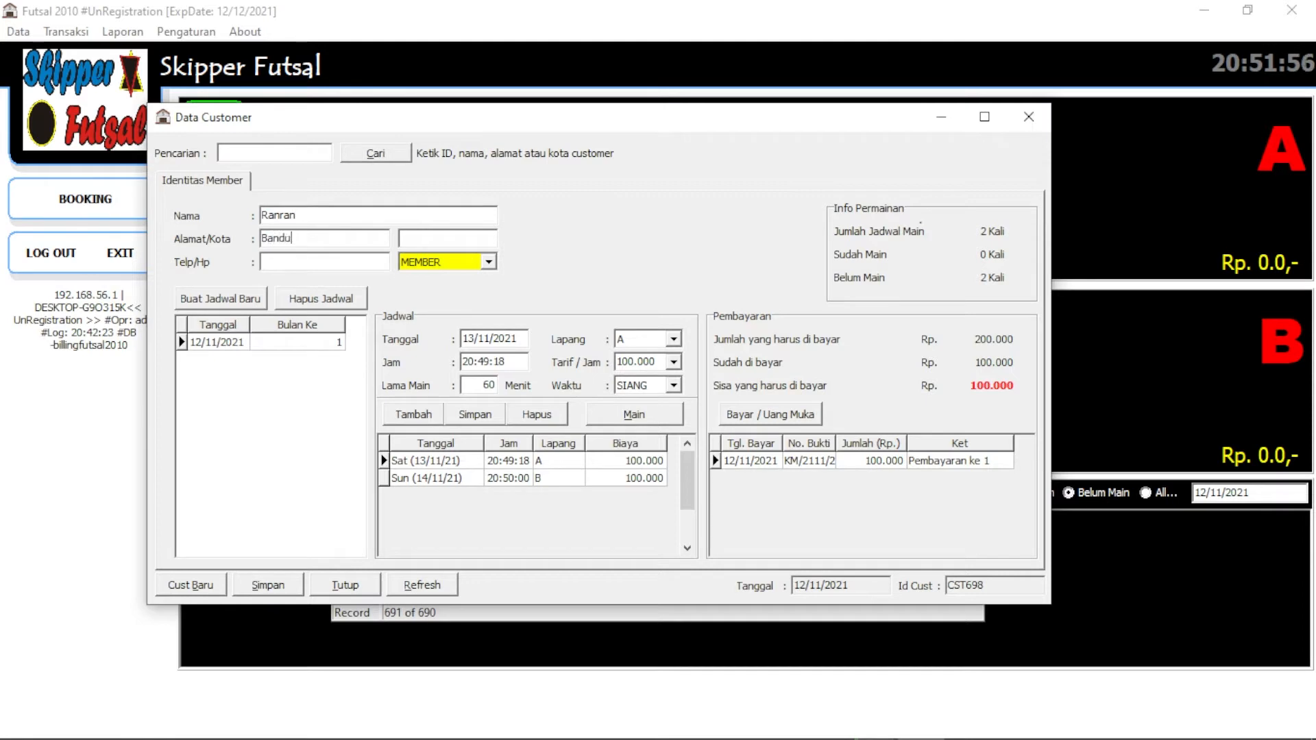
{"action": "left_click", "coordinate": [268, 586]}
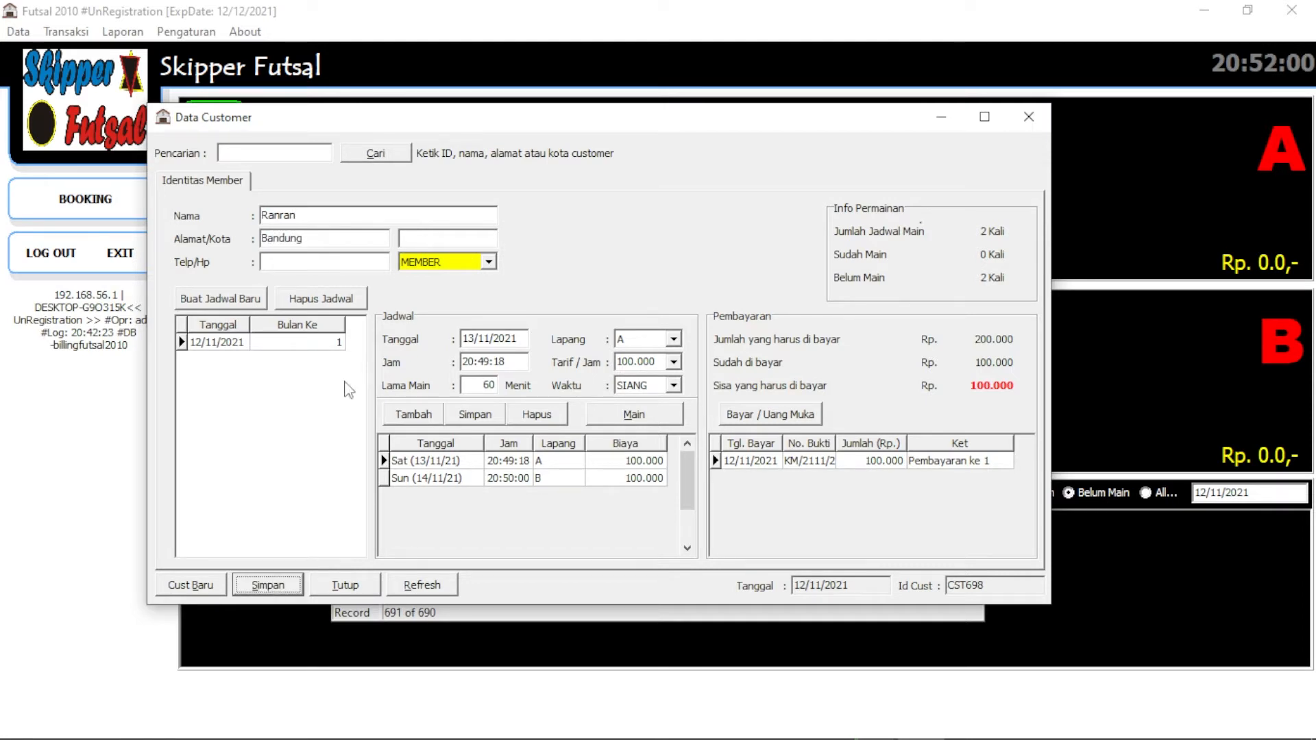
Review the saved name and the 14/11 court B session, then close the customer form
{"action": "left_click_drag", "start_coordinate": [307, 217], "coordinate": [203, 216]}
{"action": "left_click", "coordinate": [519, 478]}
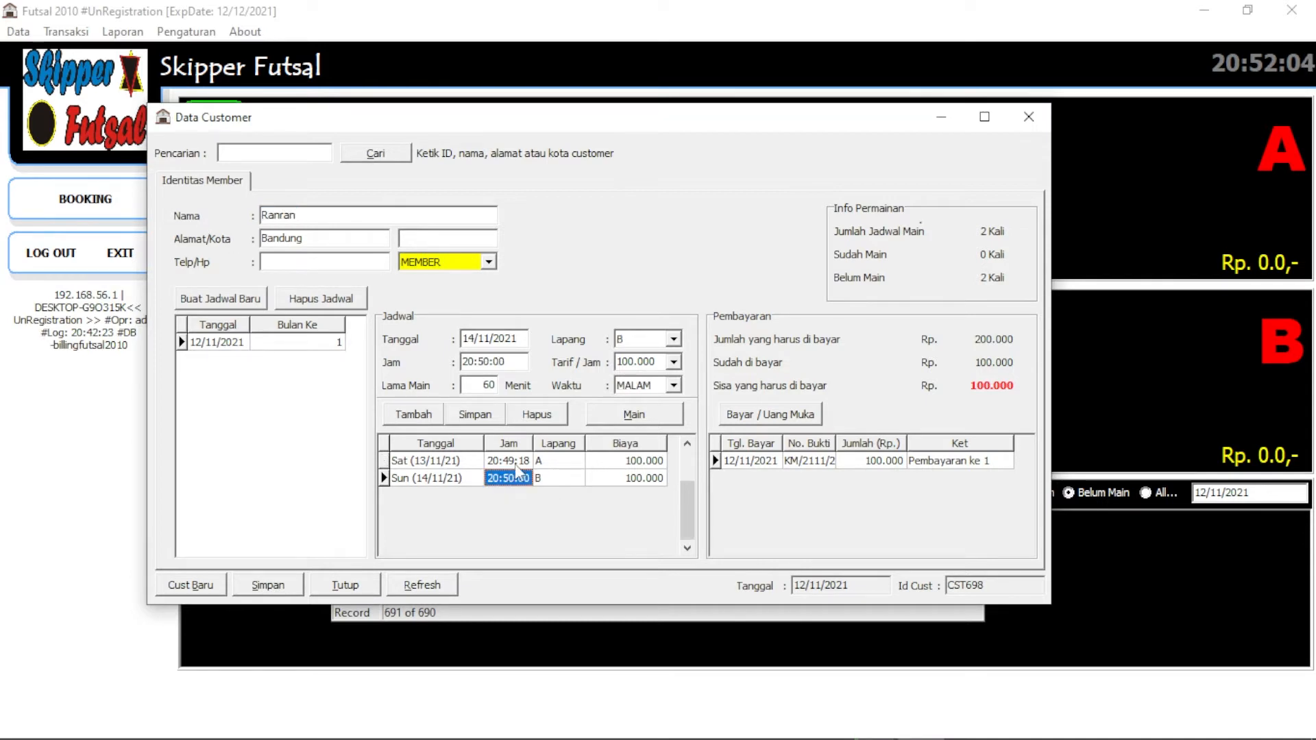
{"action": "left_click", "coordinate": [347, 586]}
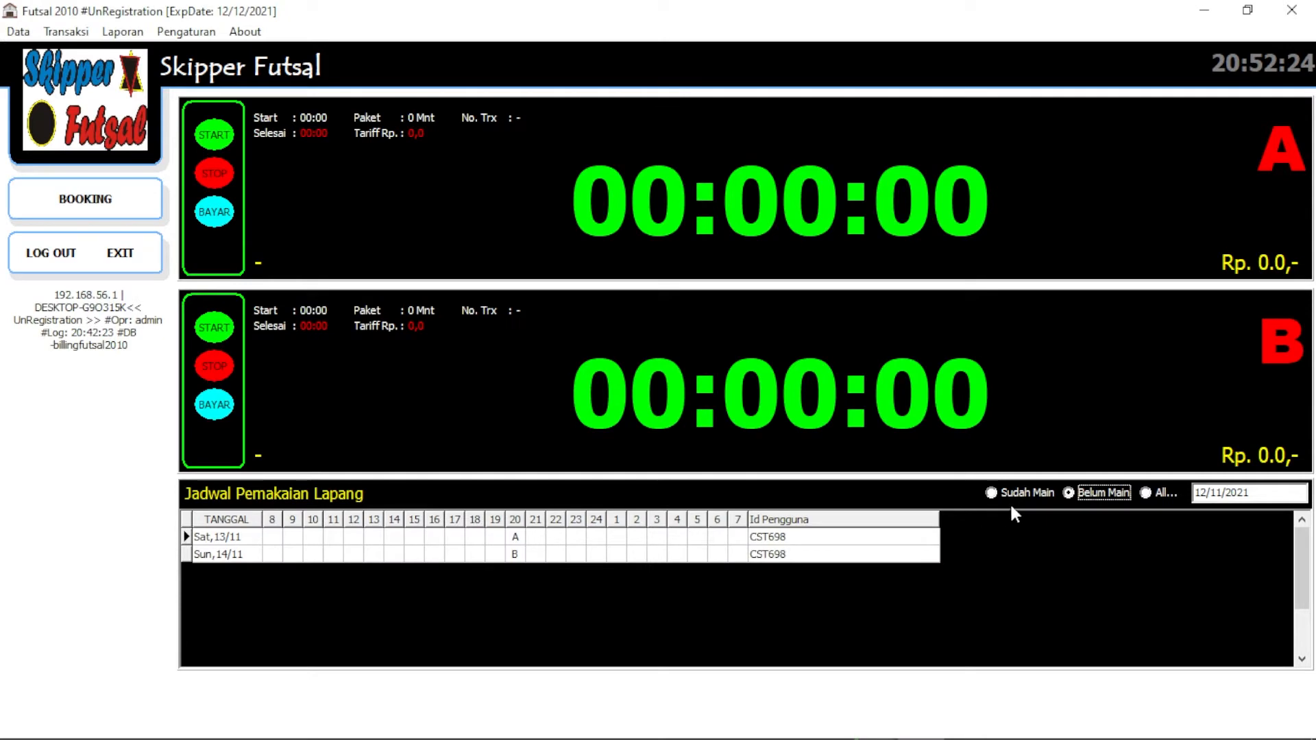
{"action": "left_click", "coordinate": [1013, 492]}
{"action": "left_click", "coordinate": [1100, 492]}
{"action": "left_click", "coordinate": [1154, 496]}
{"action": "left_click", "coordinate": [1100, 493]}
{"action": "left_click", "coordinate": [515, 538]}
{"action": "left_click", "coordinate": [816, 539]}
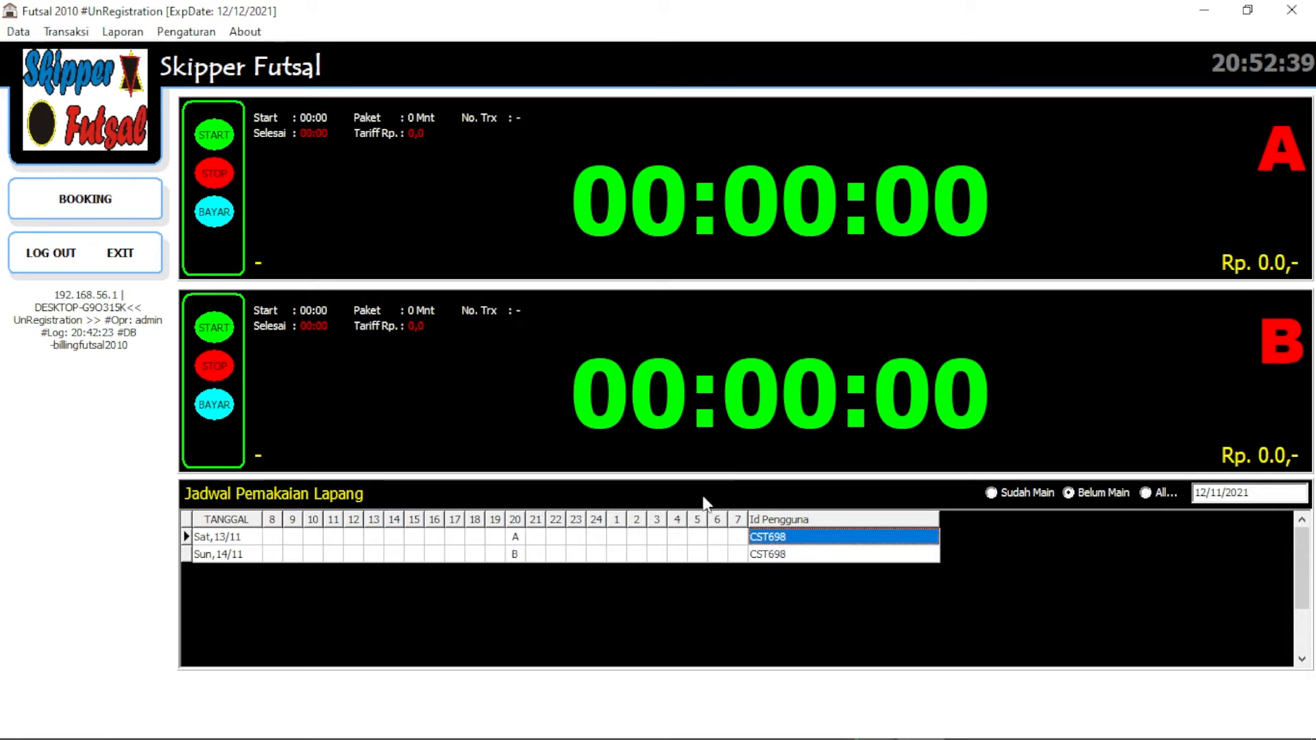
{"action": "left_click", "coordinate": [17, 31]}
{"action": "left_click", "coordinate": [48, 76]}
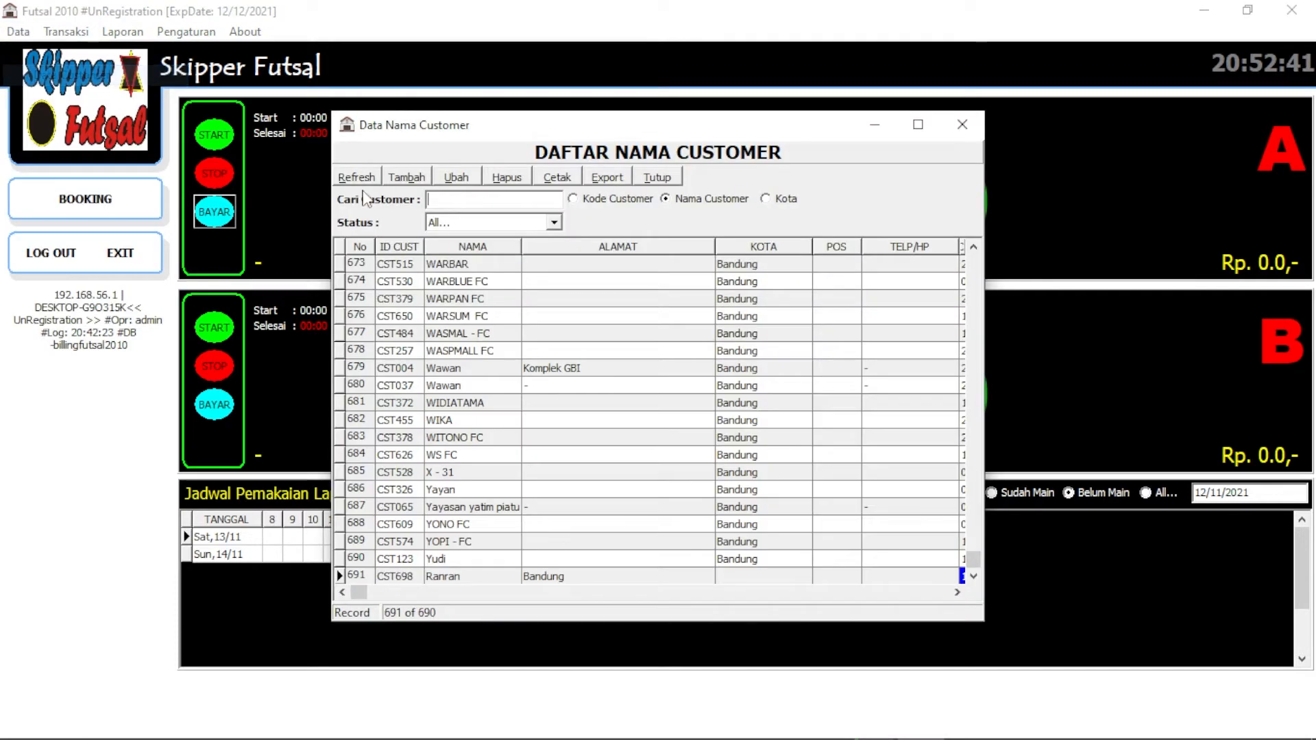
{"action": "left_click", "coordinate": [357, 178]}
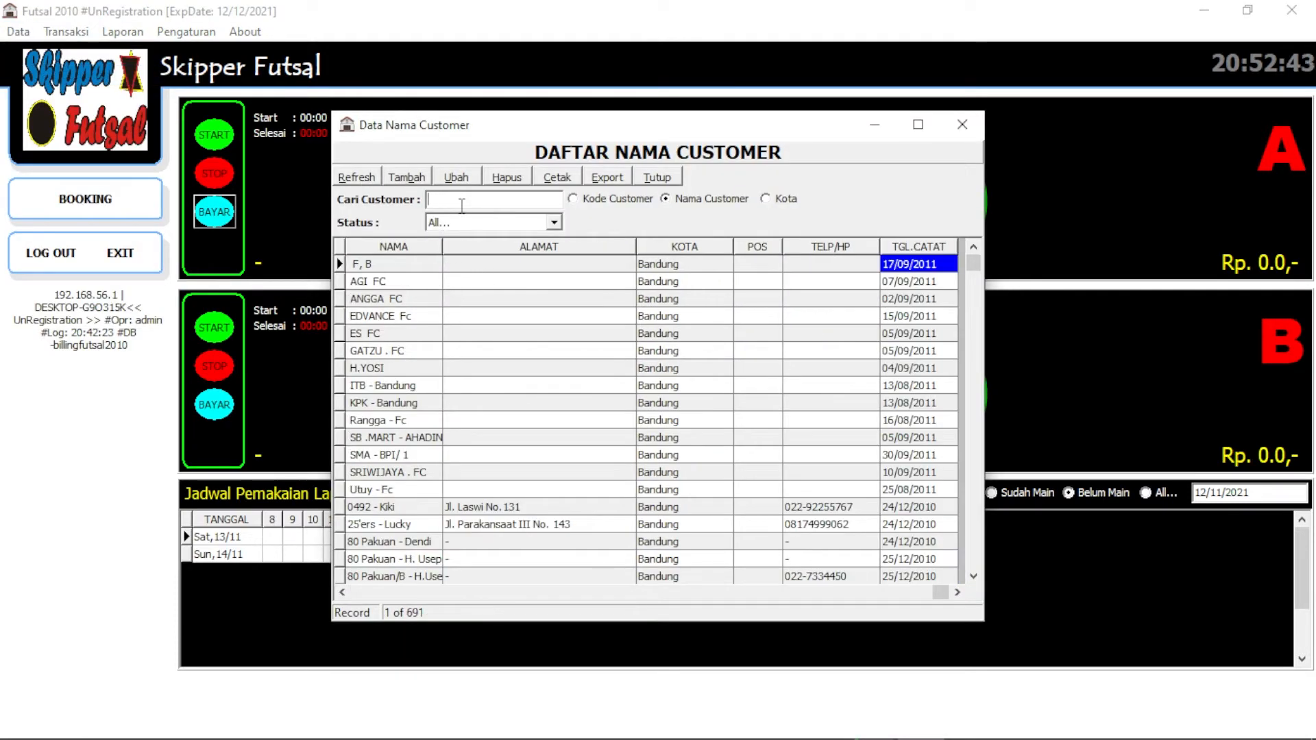
{"action": "type", "text": "ranran"}
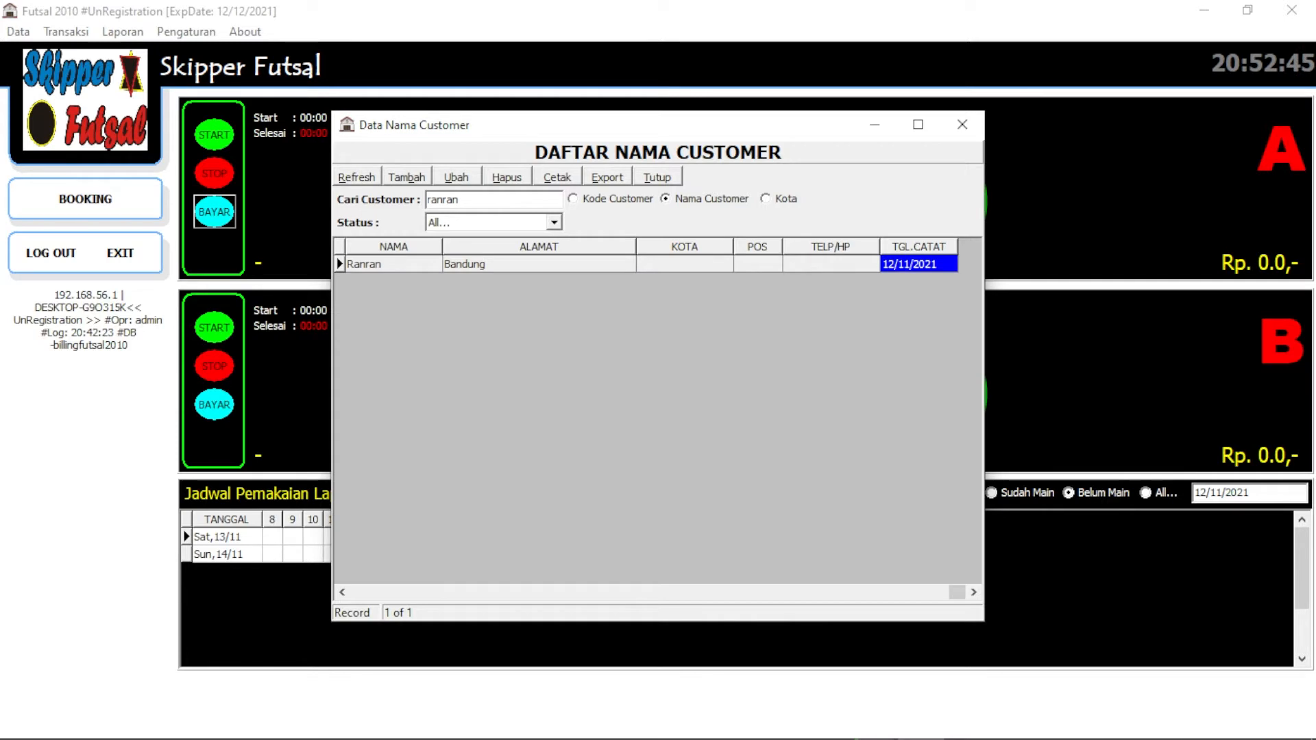
{"action": "left_click", "coordinate": [437, 265]}
{"action": "left_click", "coordinate": [385, 592]}
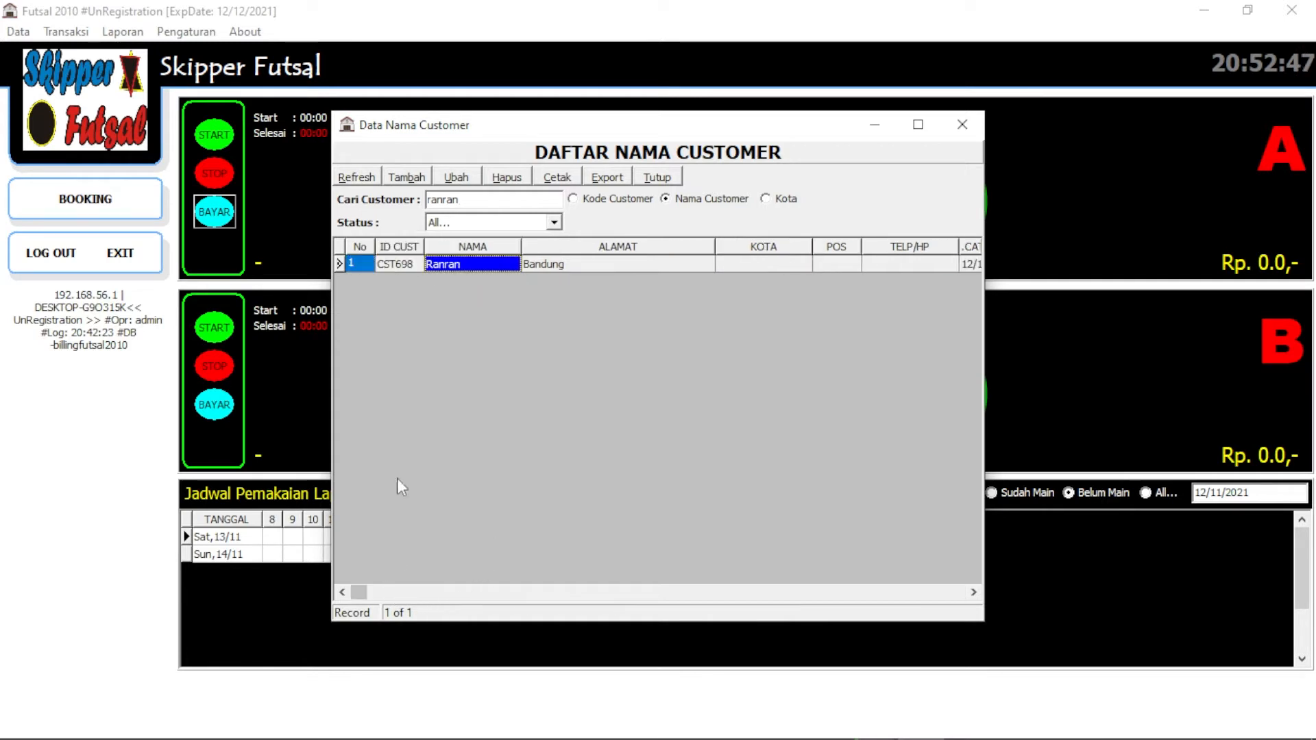
{"action": "left_click", "coordinate": [399, 269]}
{"action": "left_click_drag", "start_coordinate": [574, 130], "coordinate": [392, 30]}
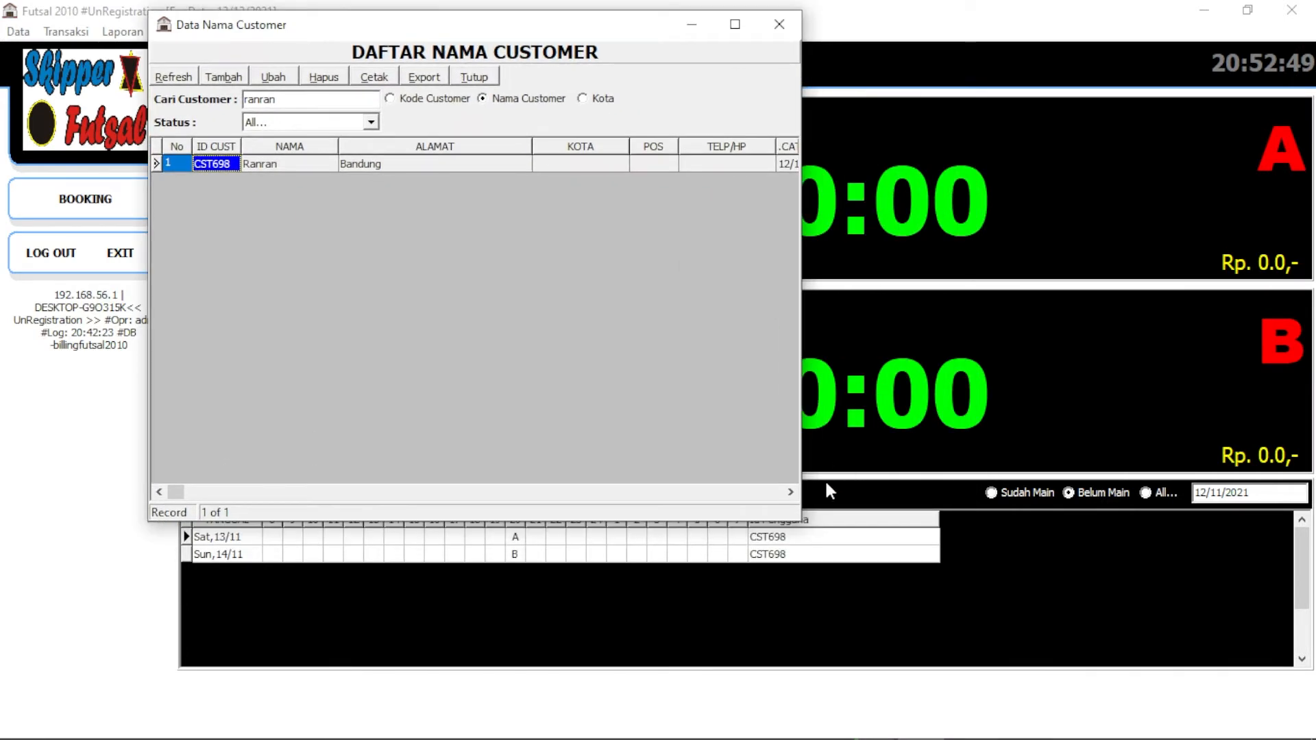
{"action": "left_click", "coordinate": [779, 24]}
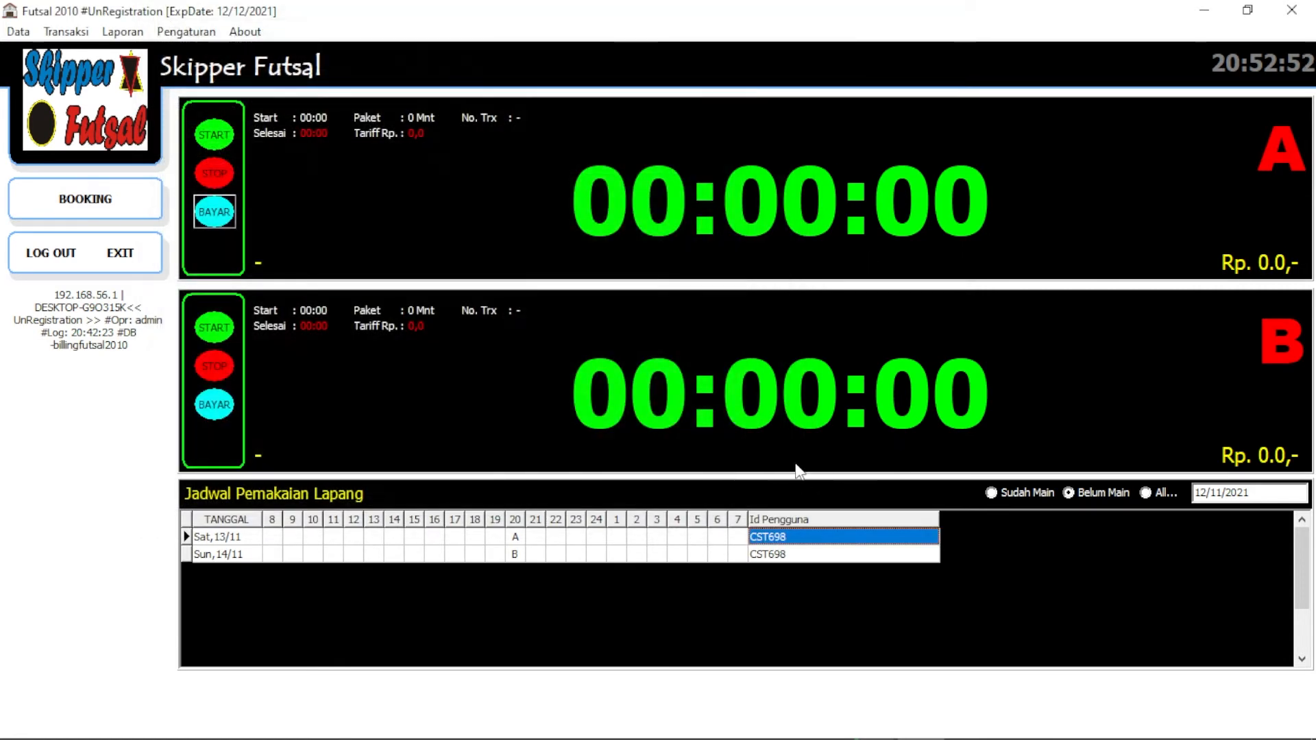
Review the 13/11 court A and Sun 14/11 booking rows, then bring up the Data menu
{"action": "left_click", "coordinate": [515, 538]}
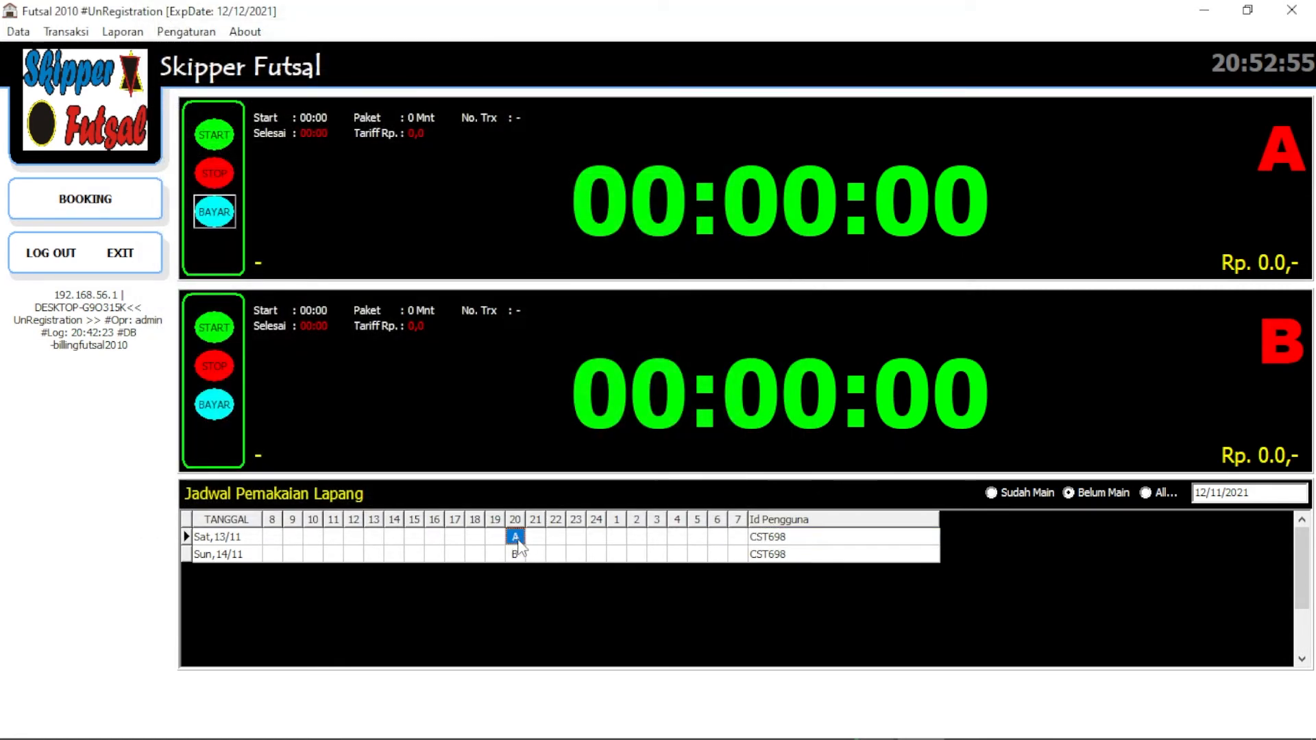
{"action": "left_click", "coordinate": [801, 539]}
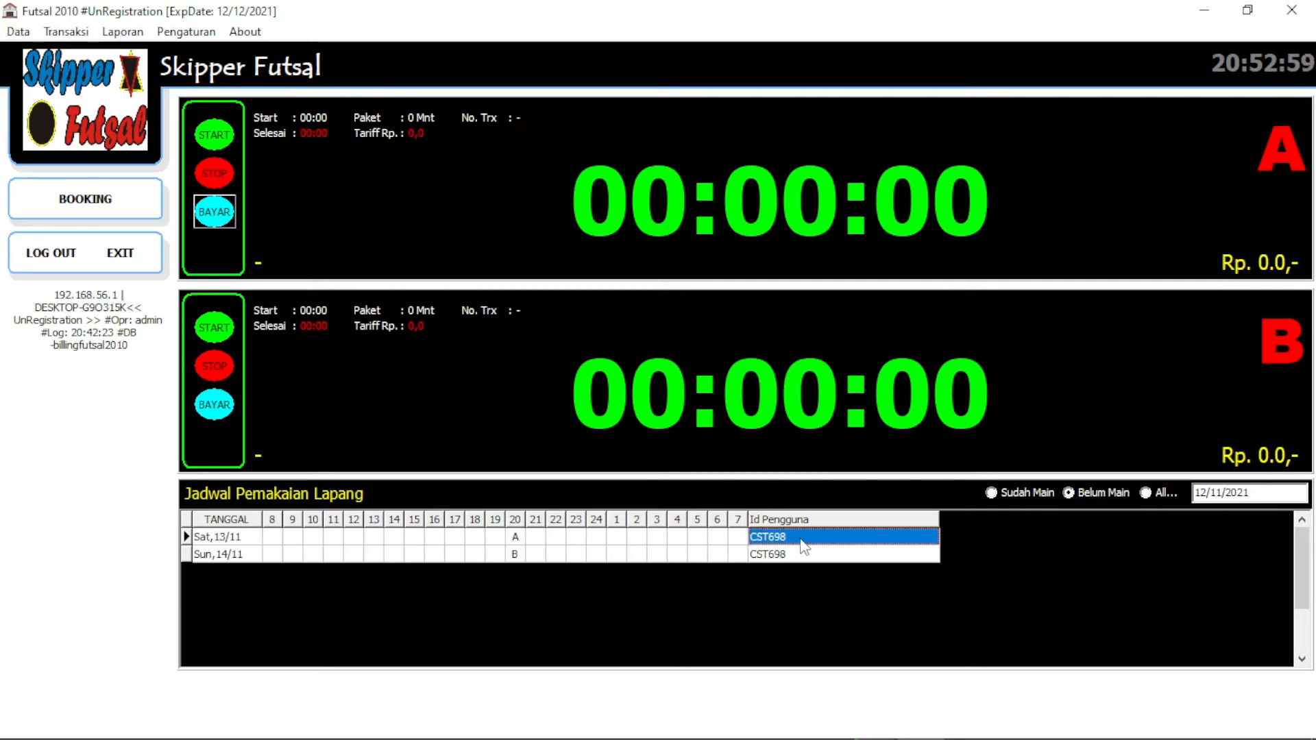
{"action": "left_click", "coordinate": [247, 553]}
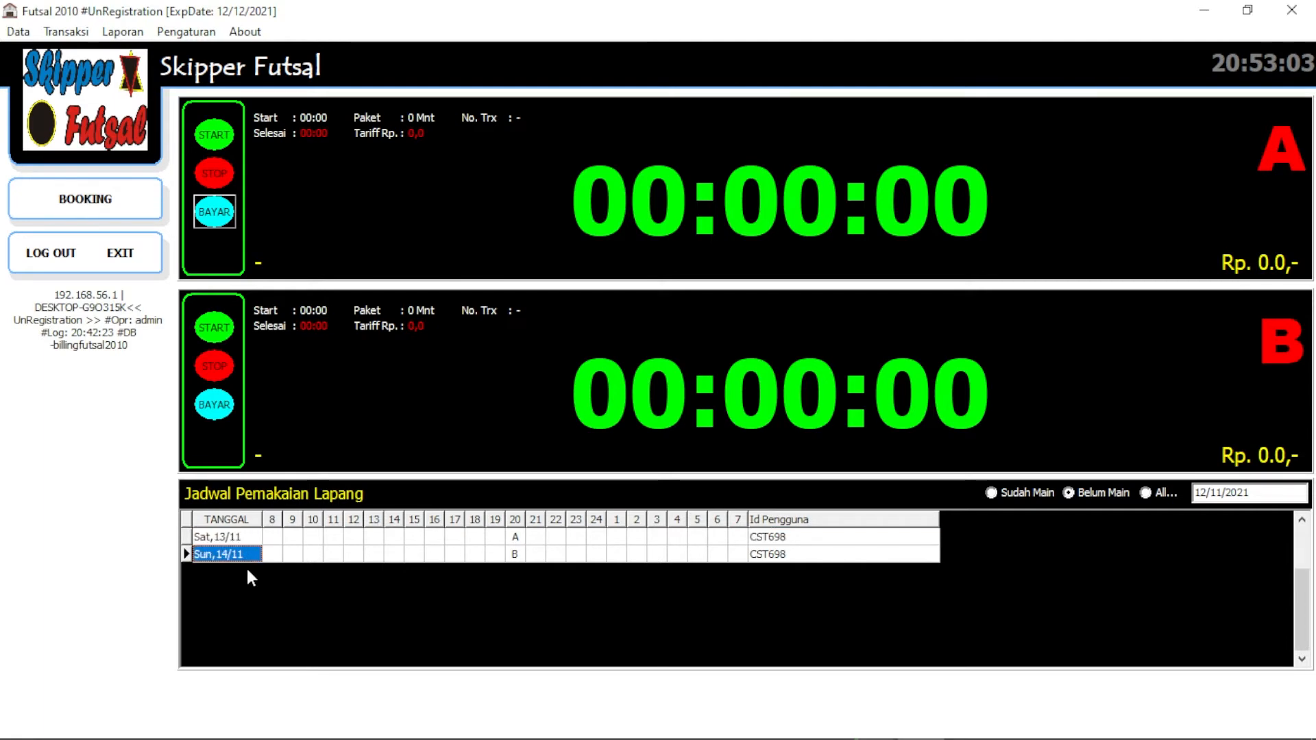
{"action": "left_click", "coordinate": [17, 31]}
{"action": "left_click", "coordinate": [18, 34]}
{"action": "left_click", "coordinate": [16, 35]}
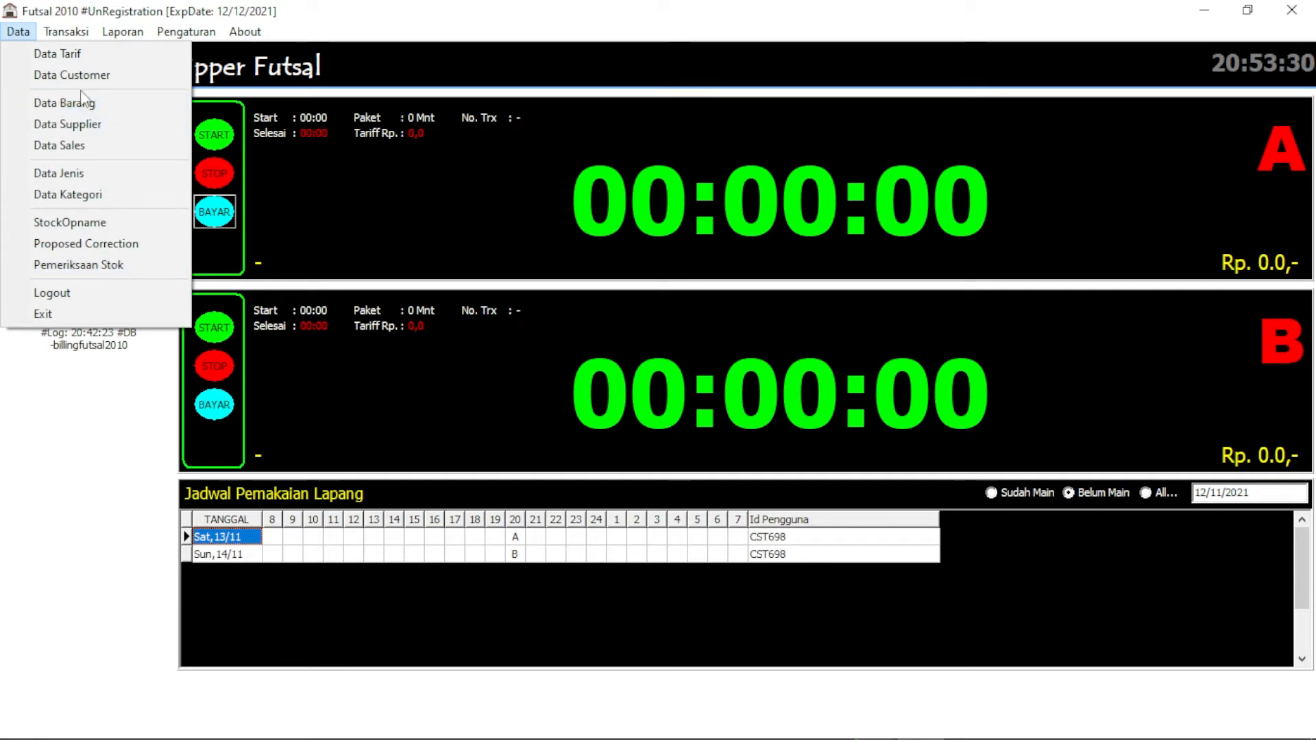
Open the Data Barang register and browse the Tas Nike and Deker items without adding any
{"action": "left_click", "coordinate": [96, 104]}
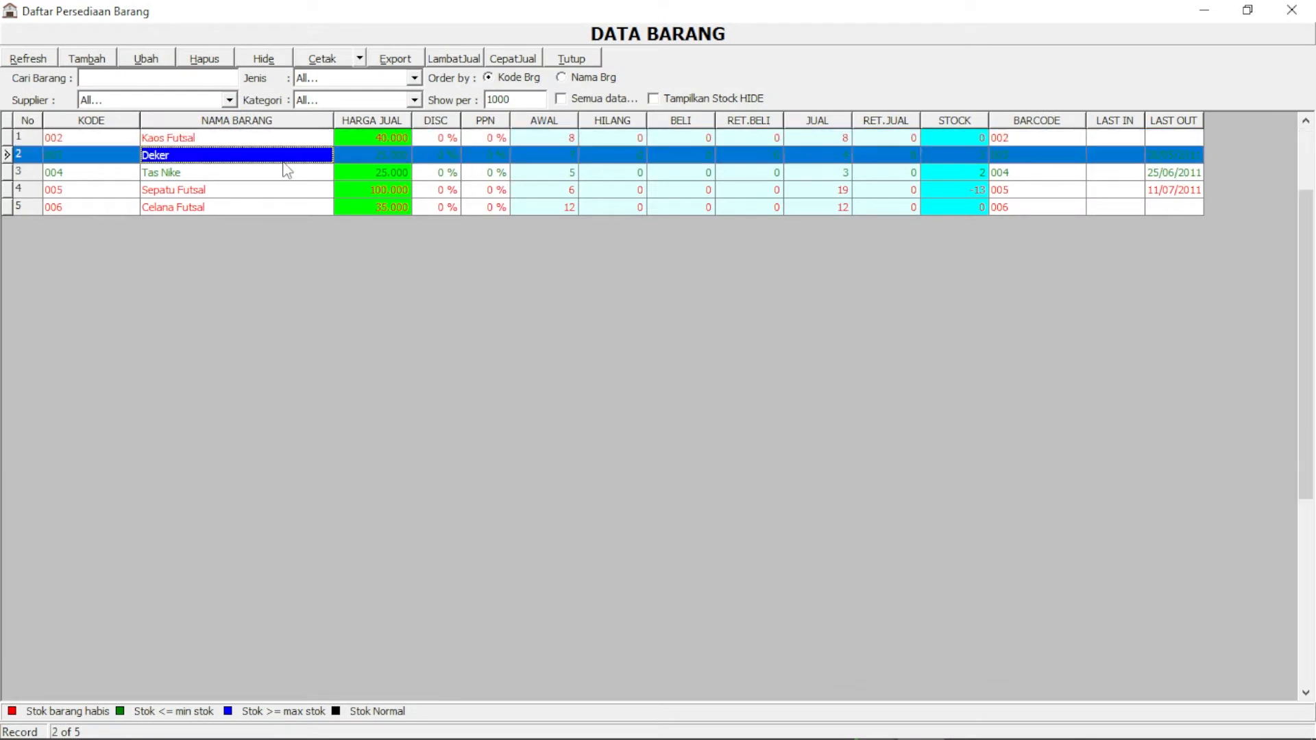
{"action": "left_click", "coordinate": [96, 64]}
{"action": "left_click", "coordinate": [693, 560]}
{"action": "left_click", "coordinate": [199, 171]}
{"action": "left_click", "coordinate": [198, 154]}
{"action": "left_click", "coordinate": [96, 65]}
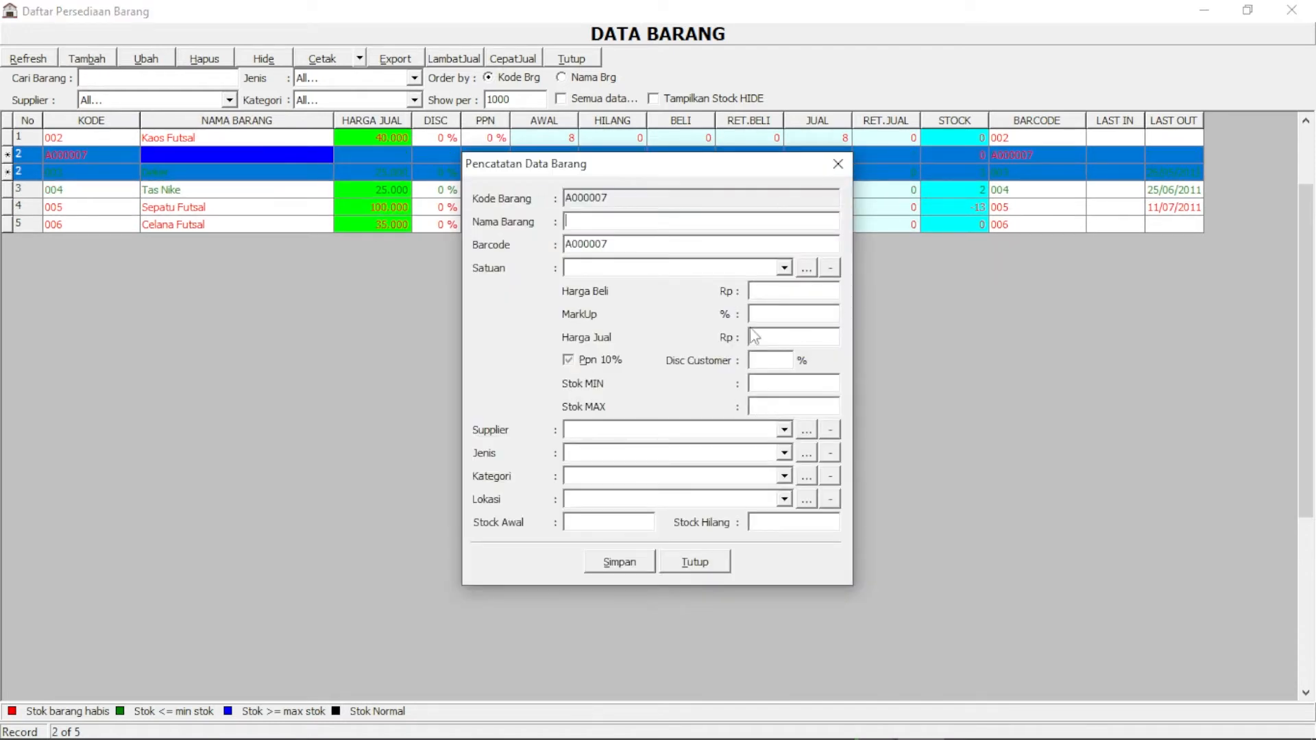
{"action": "left_click", "coordinate": [702, 562]}
Open the Deker item's details, close them without saving, and close the goods list
{"action": "left_click", "coordinate": [140, 63]}
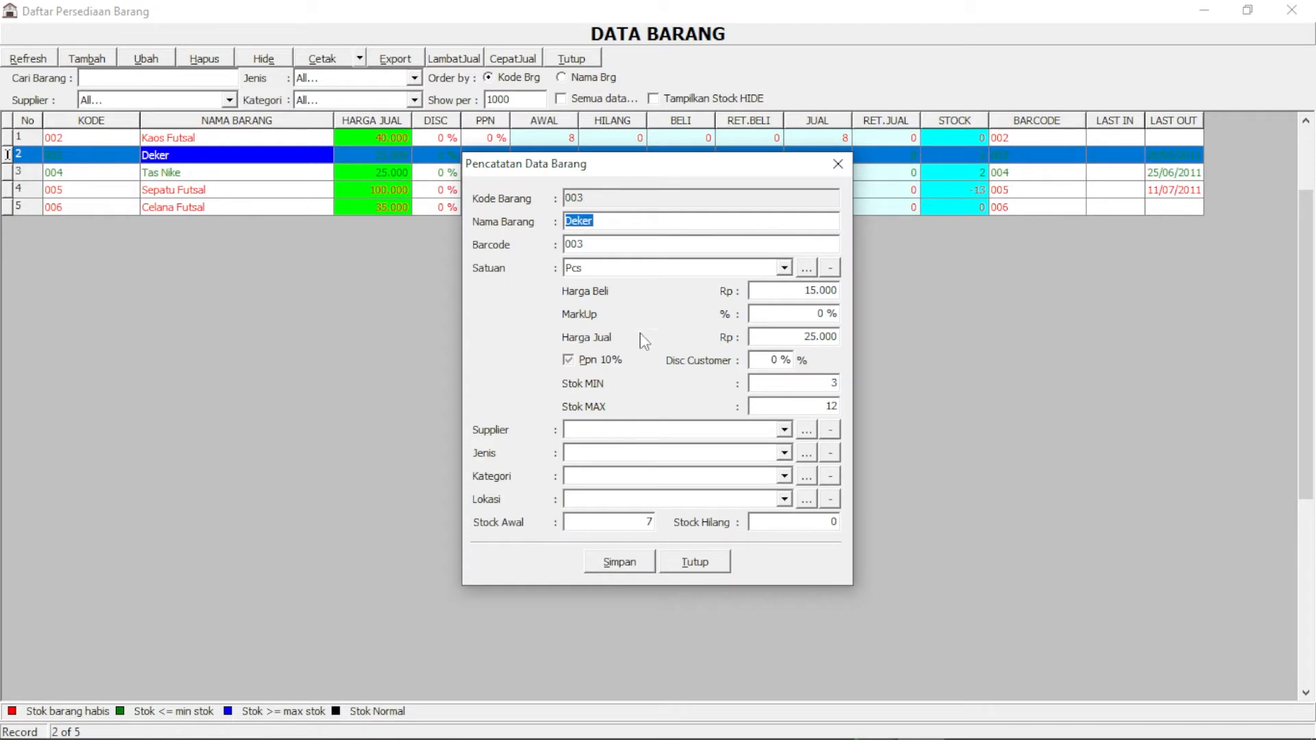
{"action": "left_click", "coordinate": [635, 200]}
{"action": "left_click", "coordinate": [663, 273]}
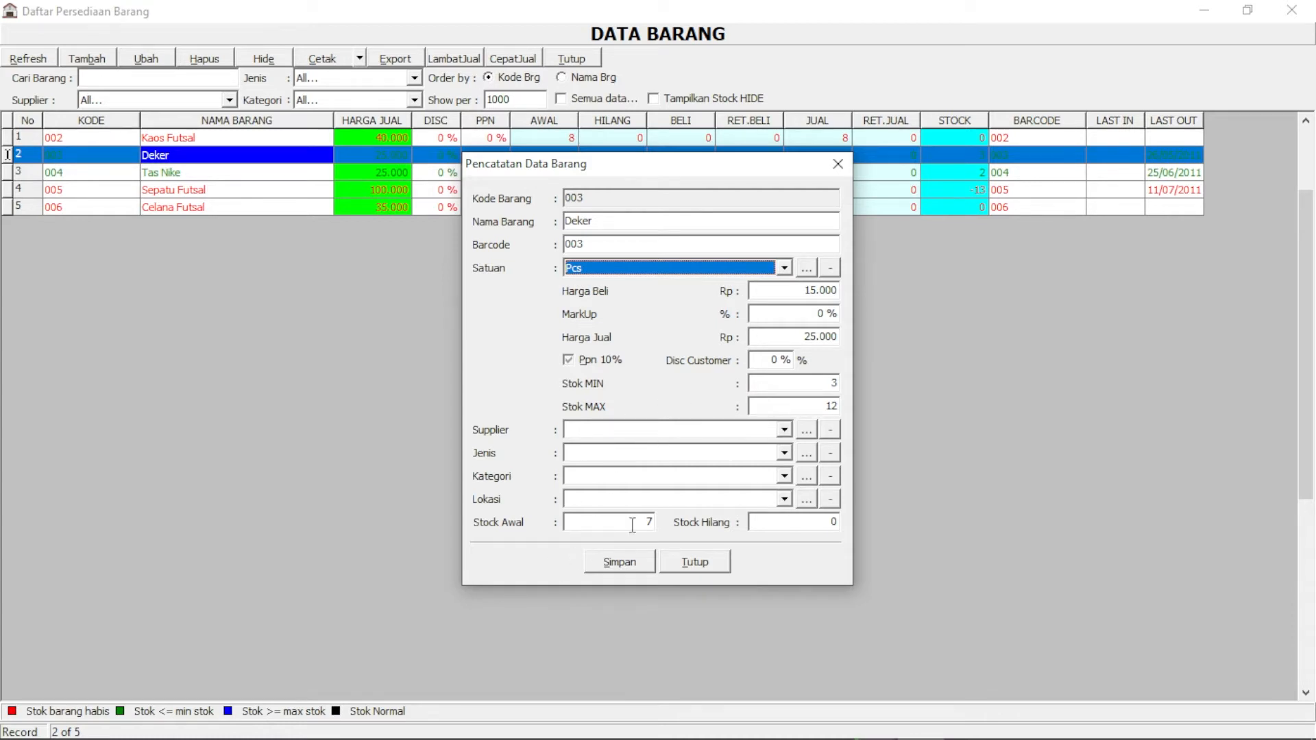
{"action": "left_click", "coordinate": [705, 563]}
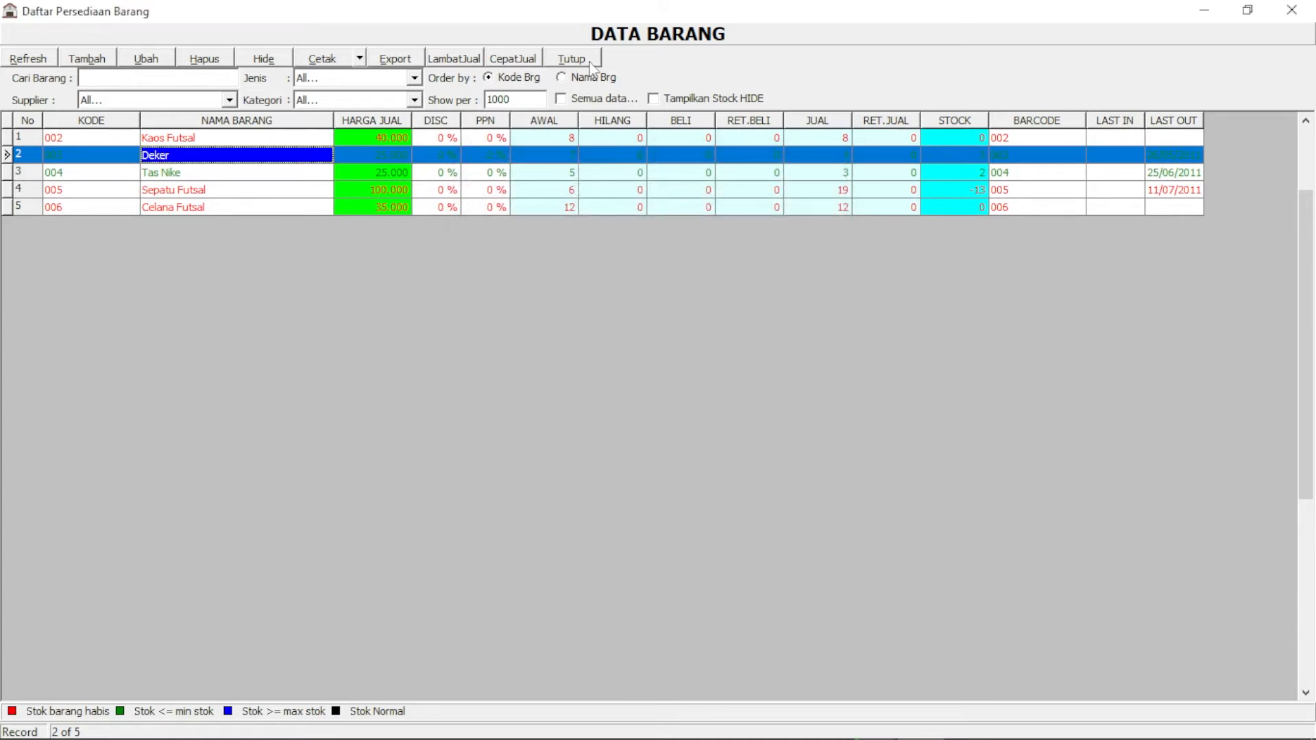
{"action": "left_click", "coordinate": [584, 58]}
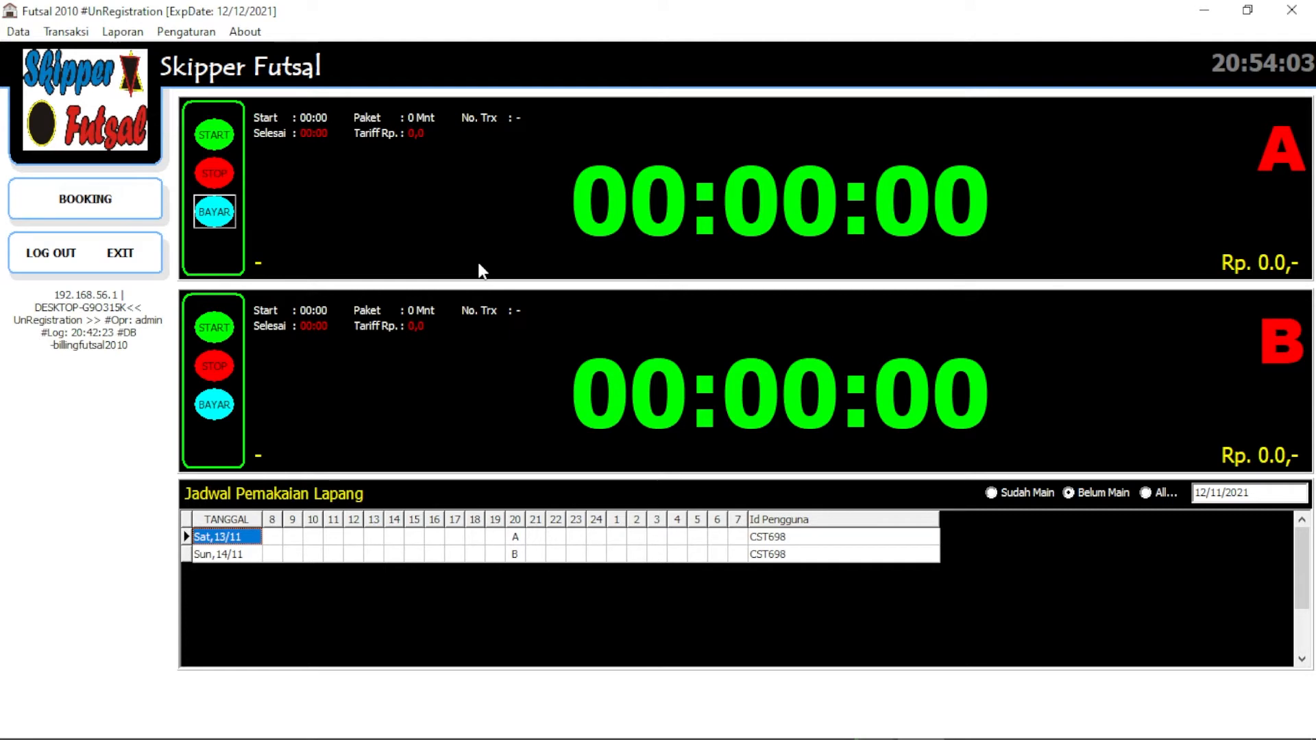
{"action": "left_click", "coordinate": [20, 31]}
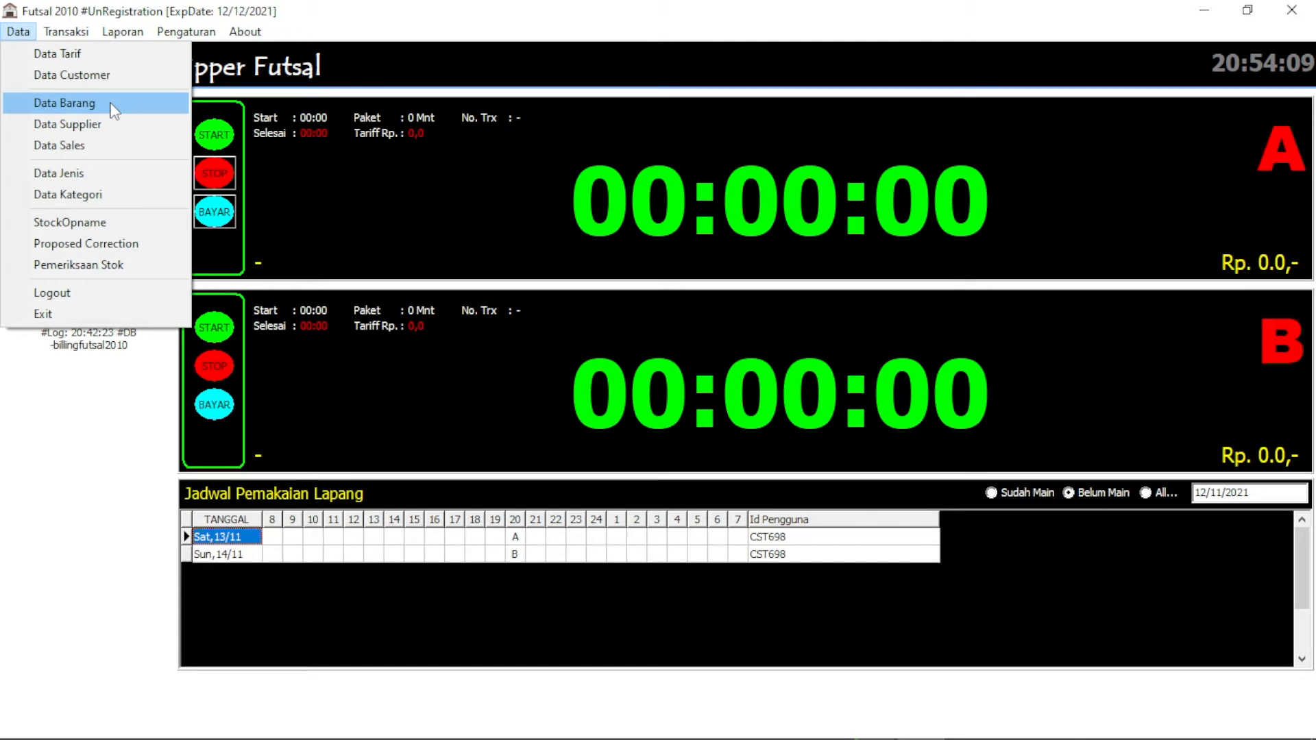
{"action": "mouse_move", "coordinate": [60, 37]}
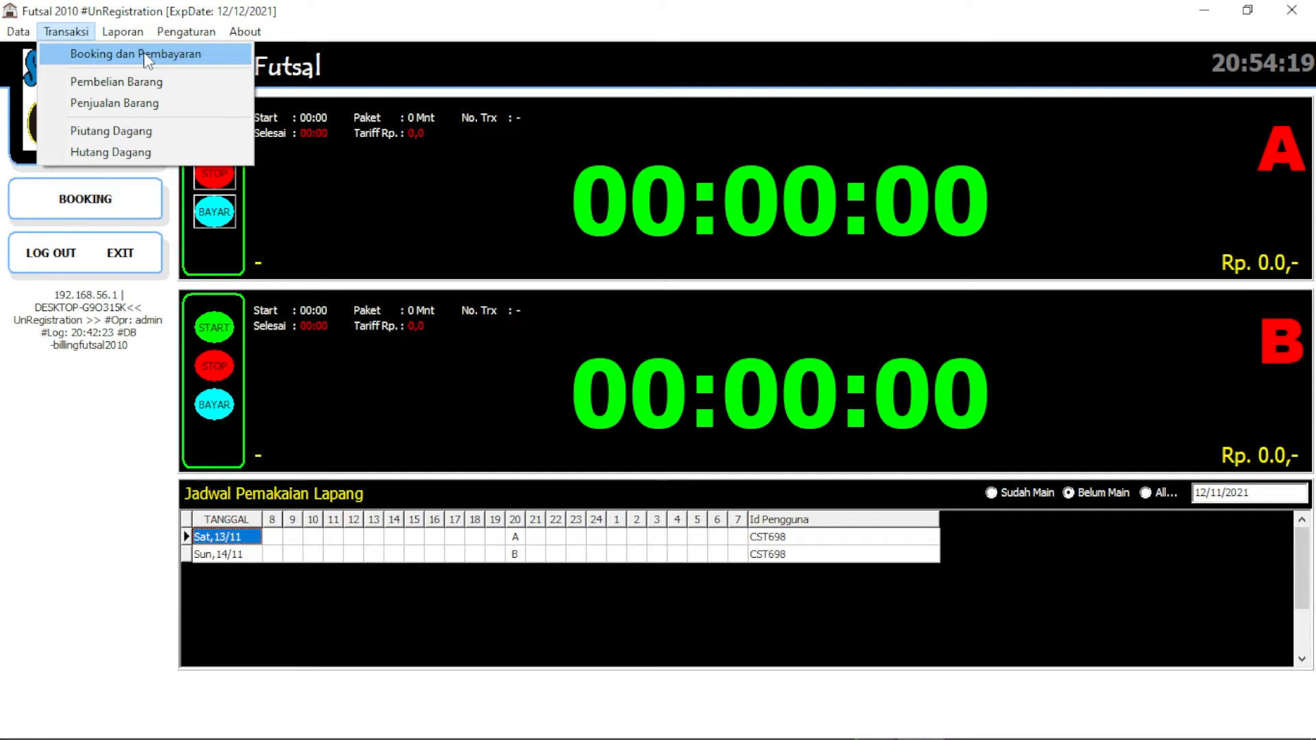
{"action": "left_click", "coordinate": [98, 53]}
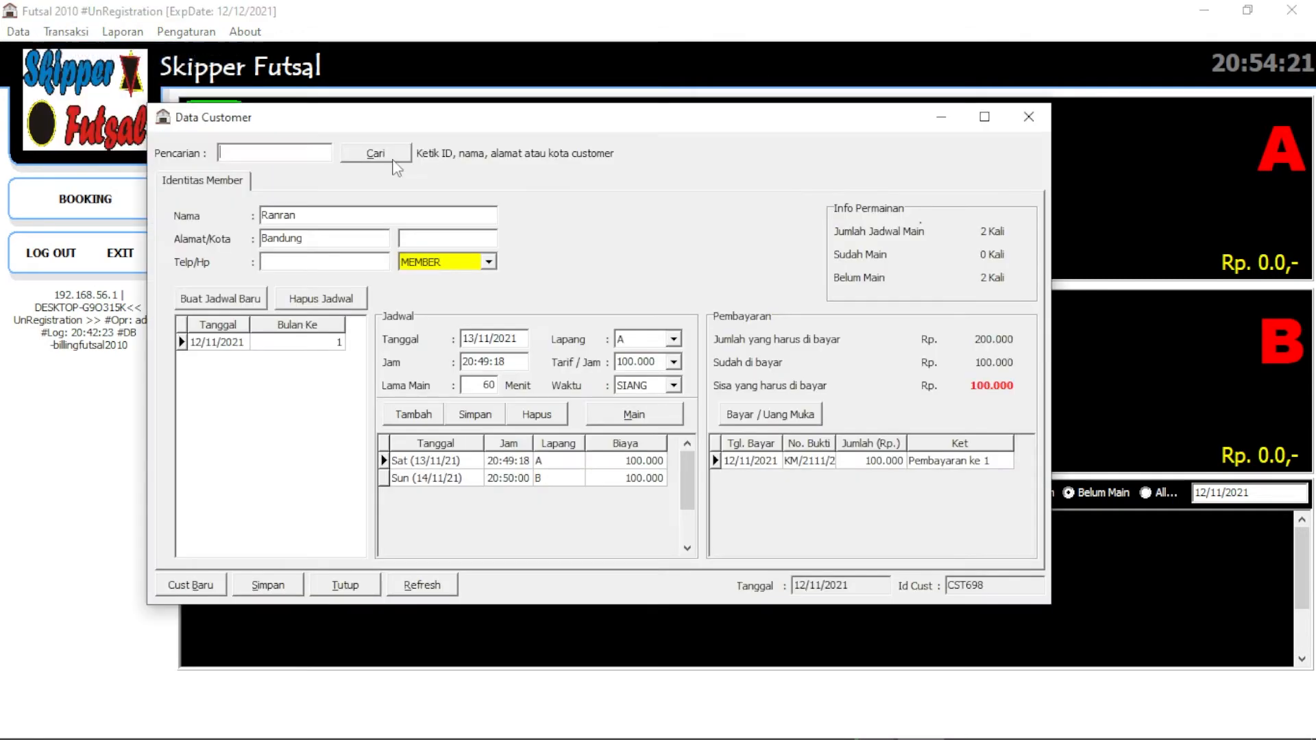
{"action": "left_click_drag", "start_coordinate": [528, 131], "coordinate": [564, 131]}
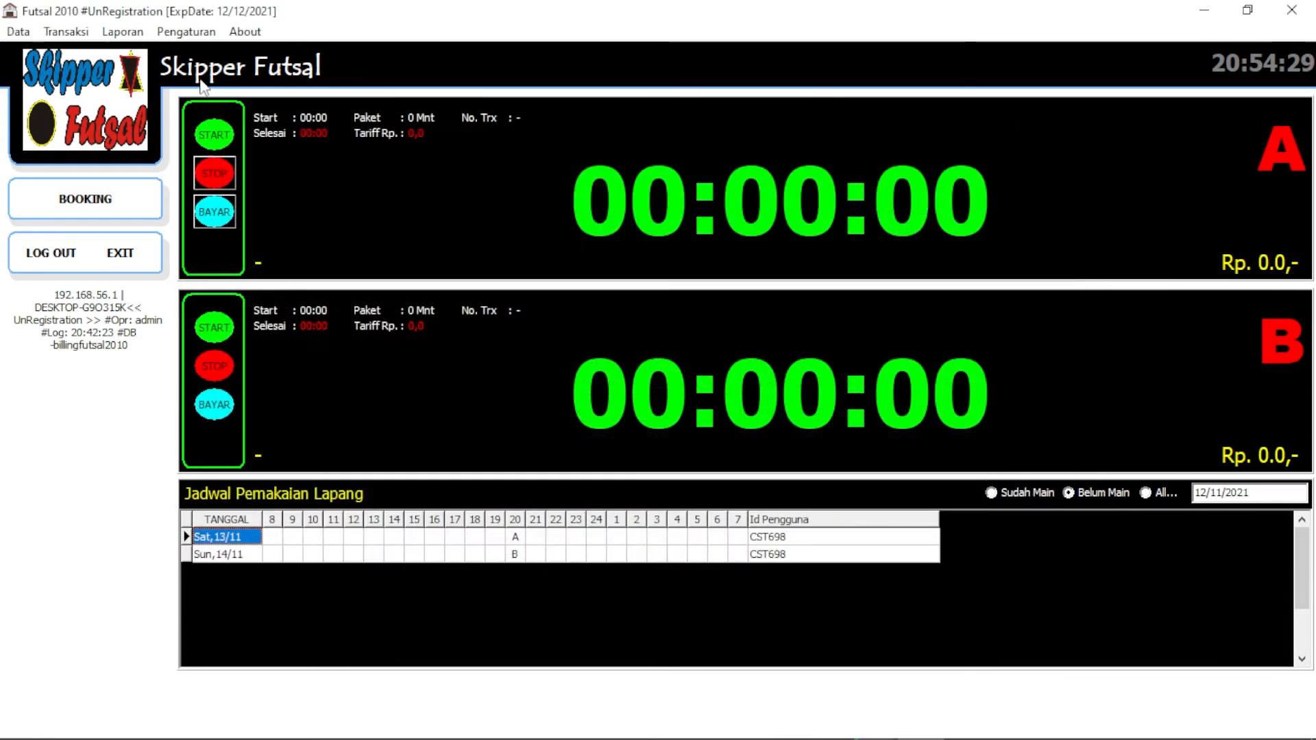
{"action": "left_click", "coordinate": [1065, 116]}
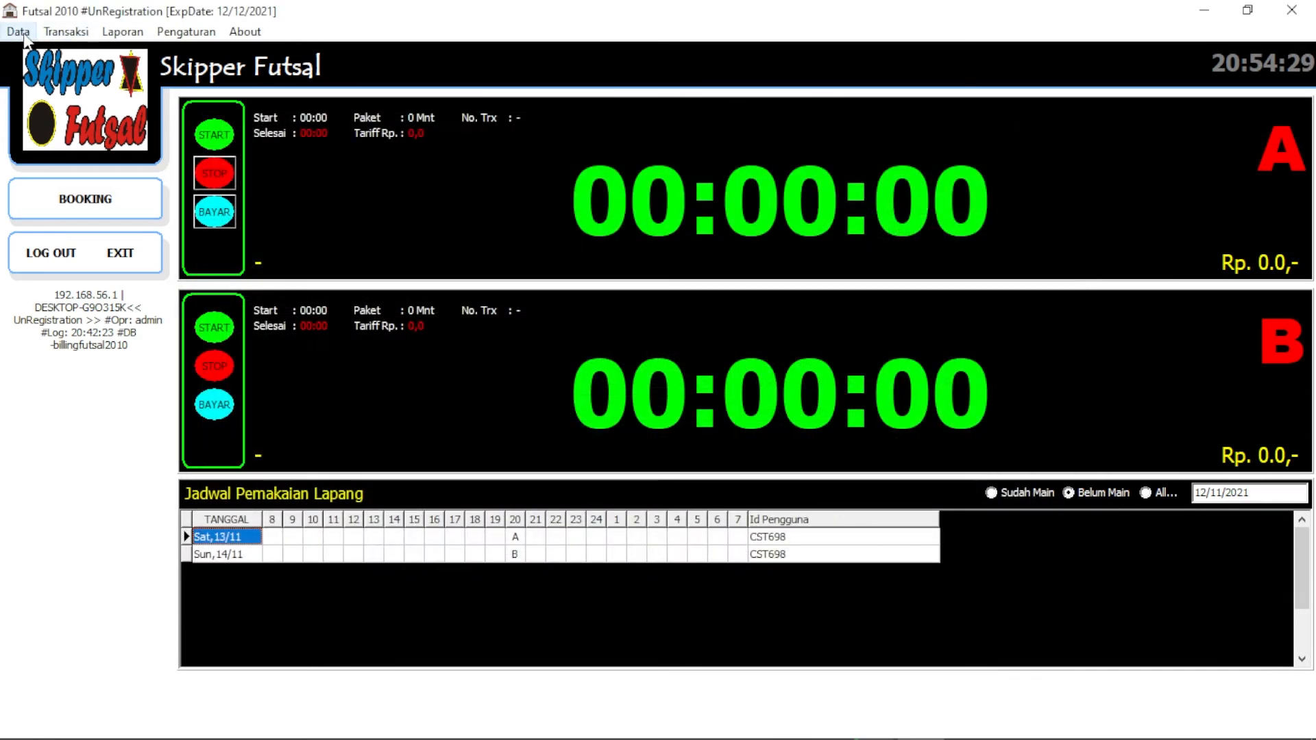
{"action": "left_click", "coordinate": [19, 32]}
{"action": "left_click", "coordinate": [31, 75]}
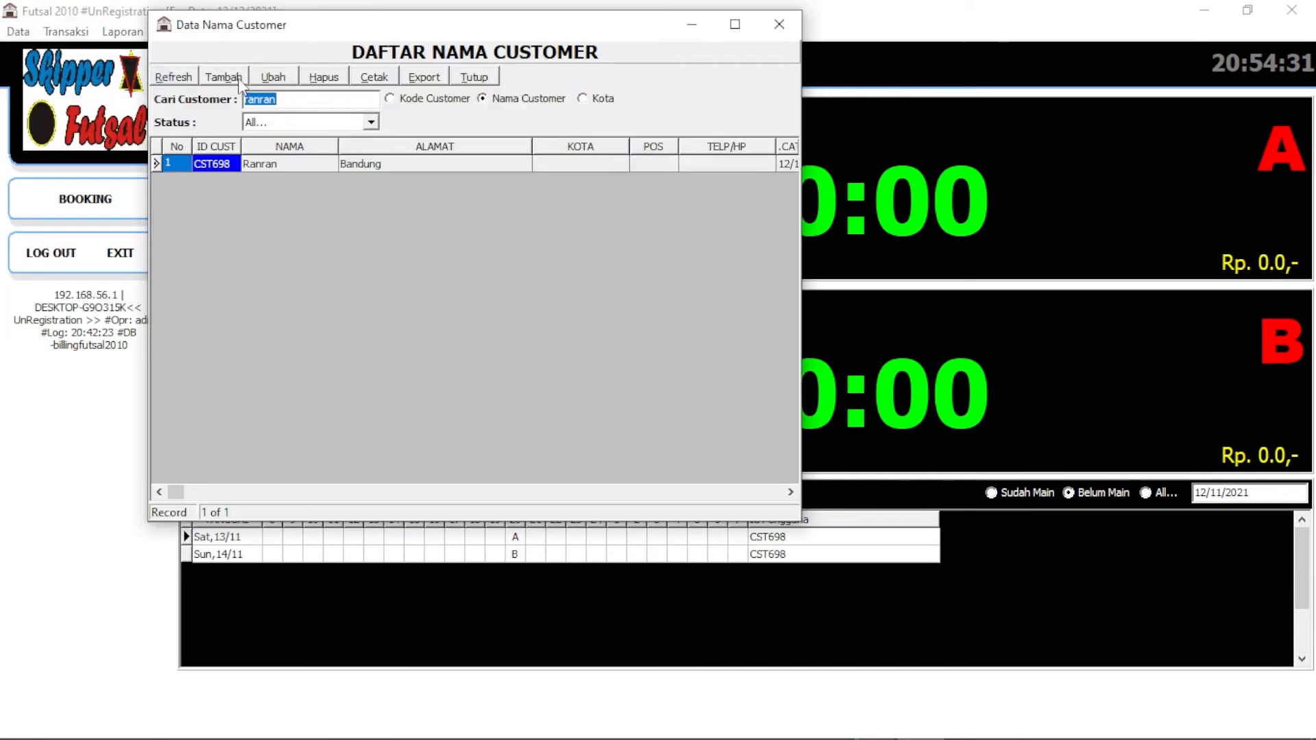
{"action": "left_click", "coordinate": [273, 77]}
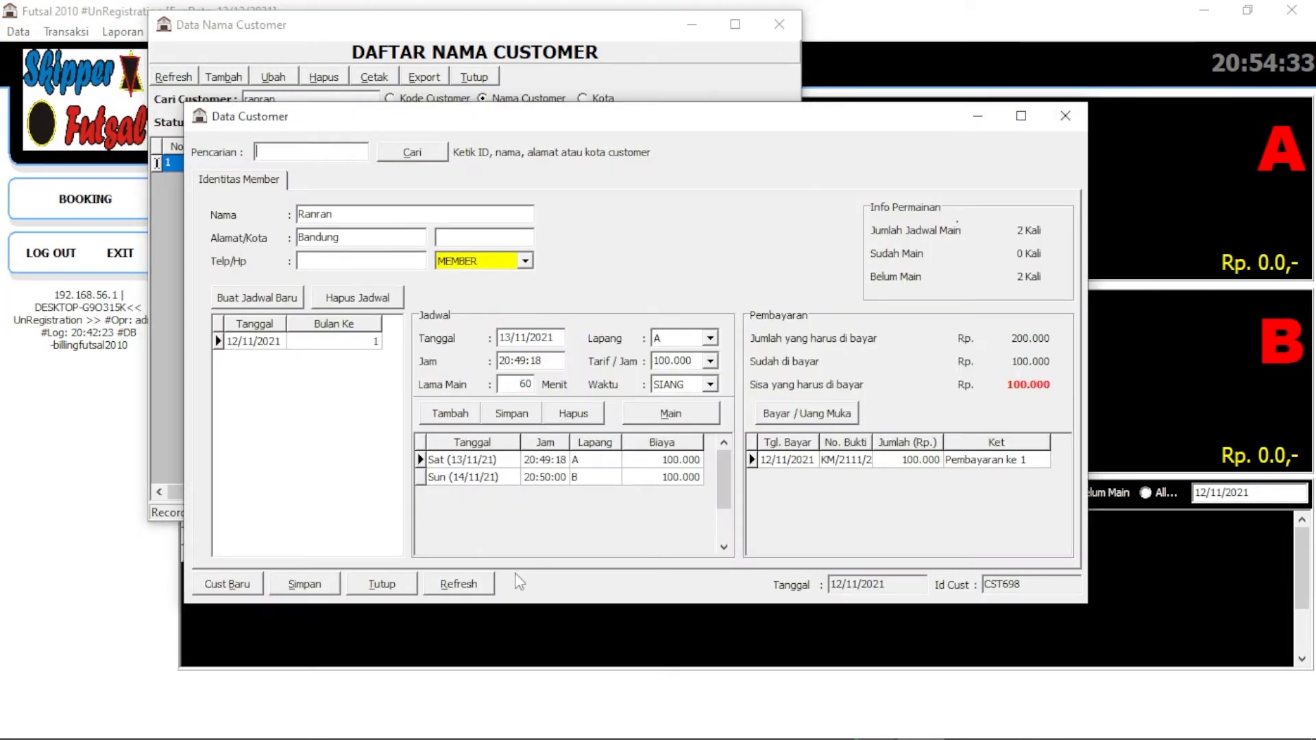
{"action": "left_click", "coordinate": [382, 584]}
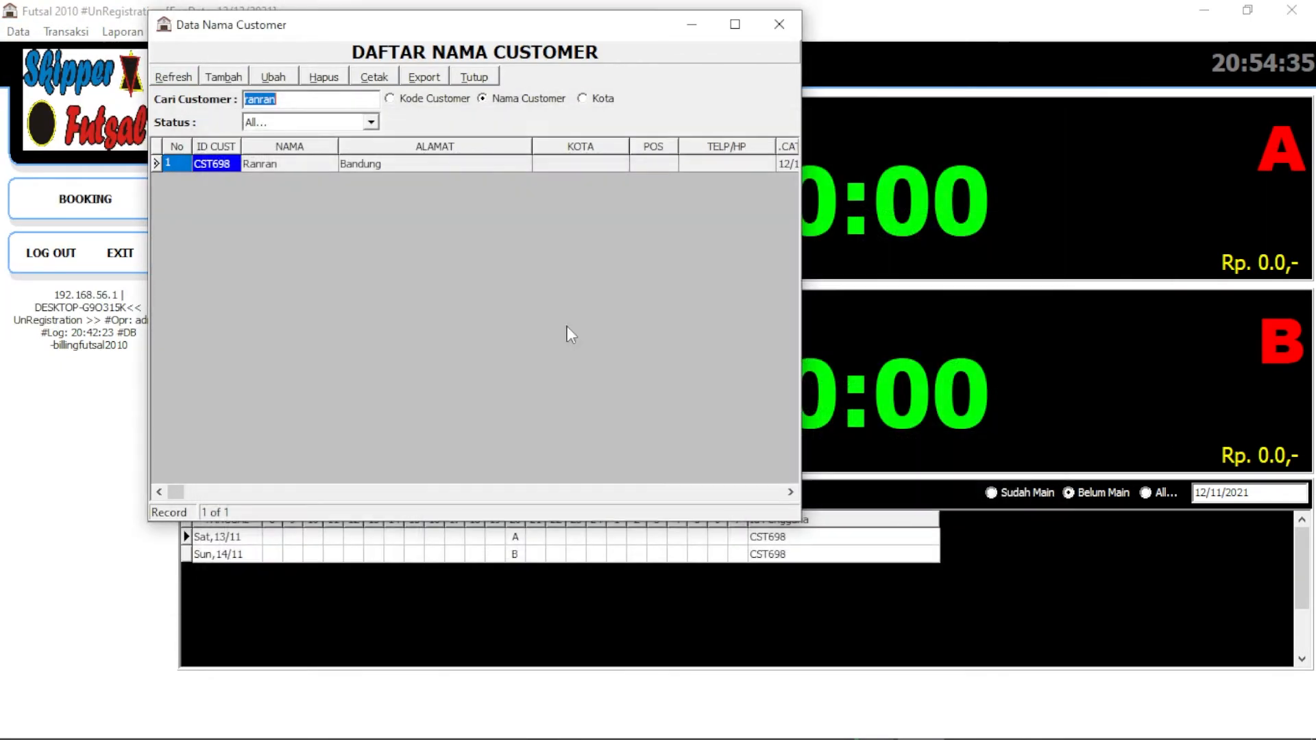
{"action": "left_click", "coordinate": [780, 24]}
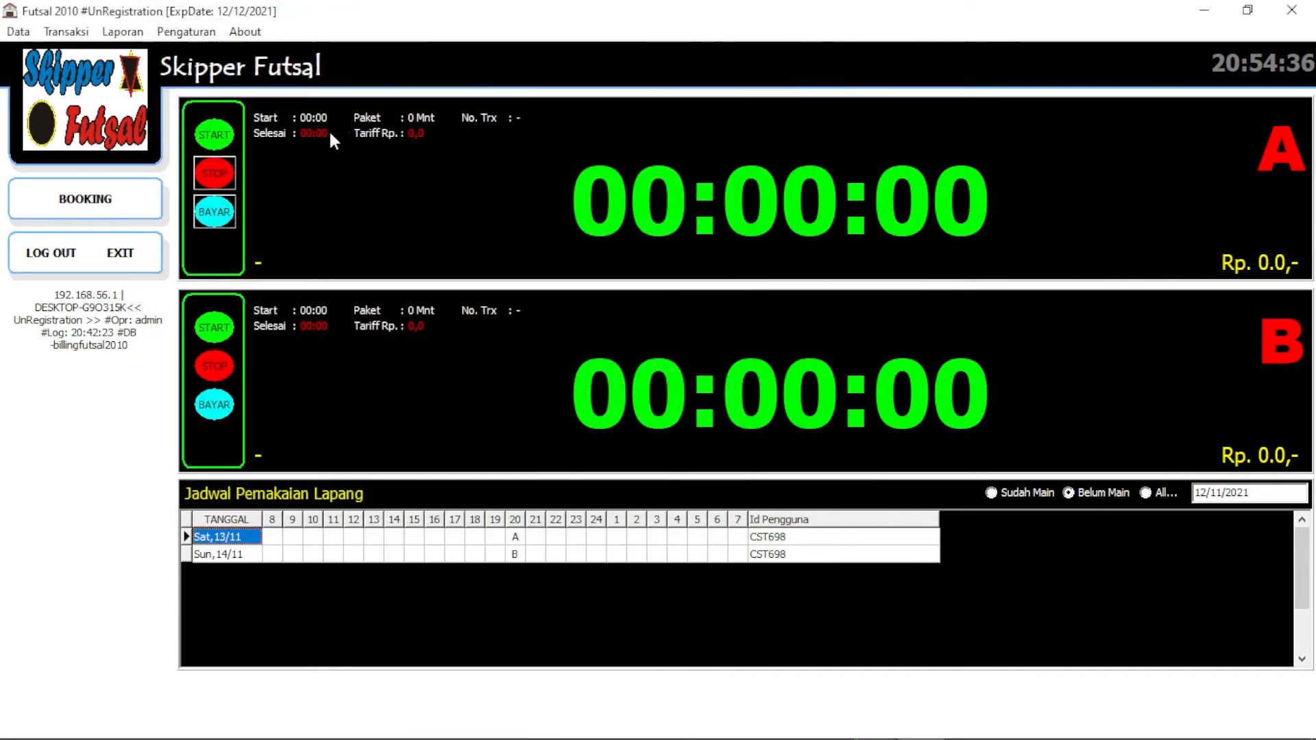
{"action": "left_click", "coordinate": [69, 35]}
{"action": "left_click", "coordinate": [60, 50]}
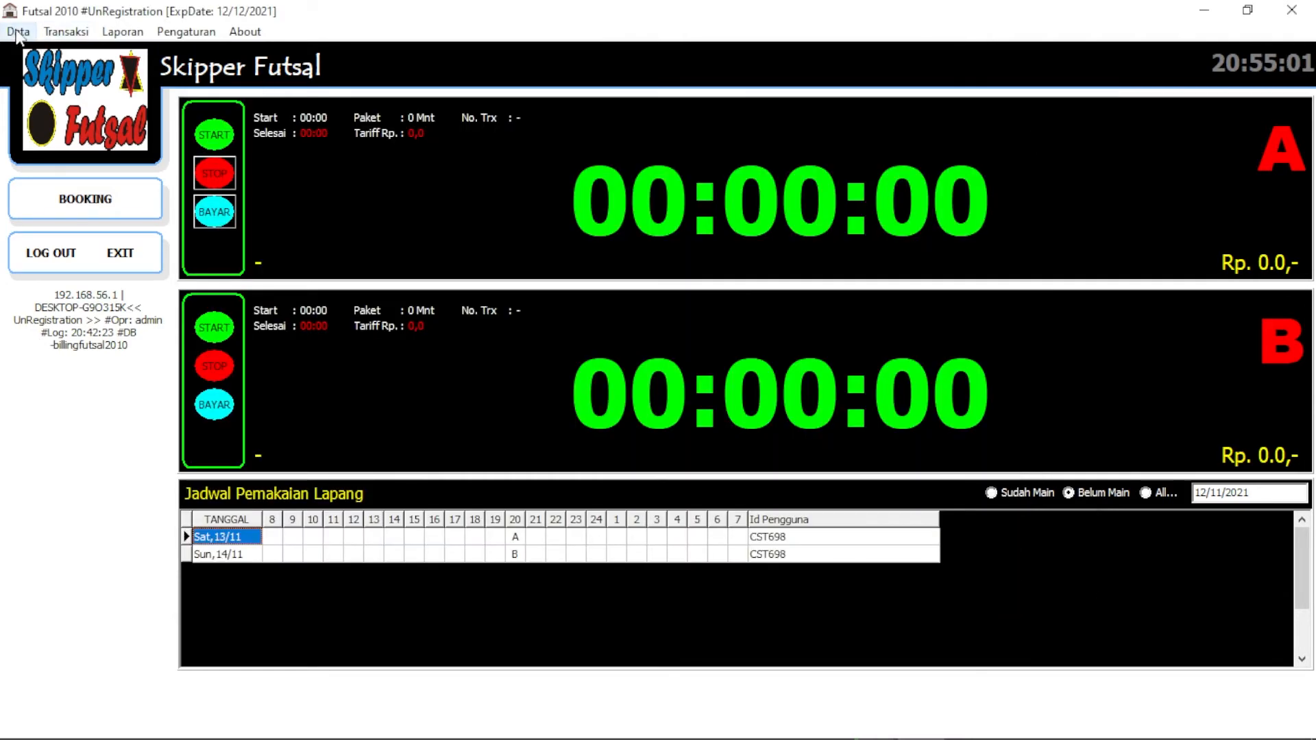
{"action": "left_click", "coordinate": [19, 33]}
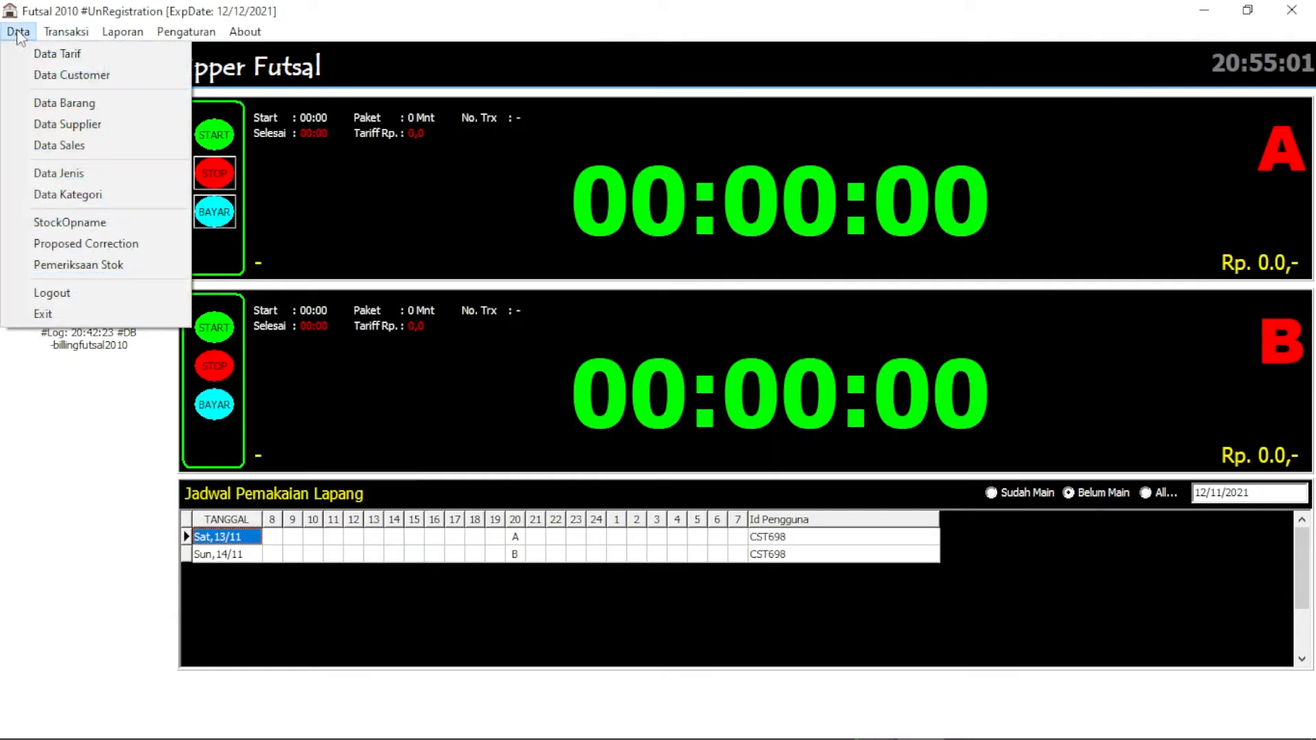
Browse the full customer name list, then open customer booking and payment
{"action": "left_click", "coordinate": [48, 76]}
{"action": "left_click", "coordinate": [219, 181]}
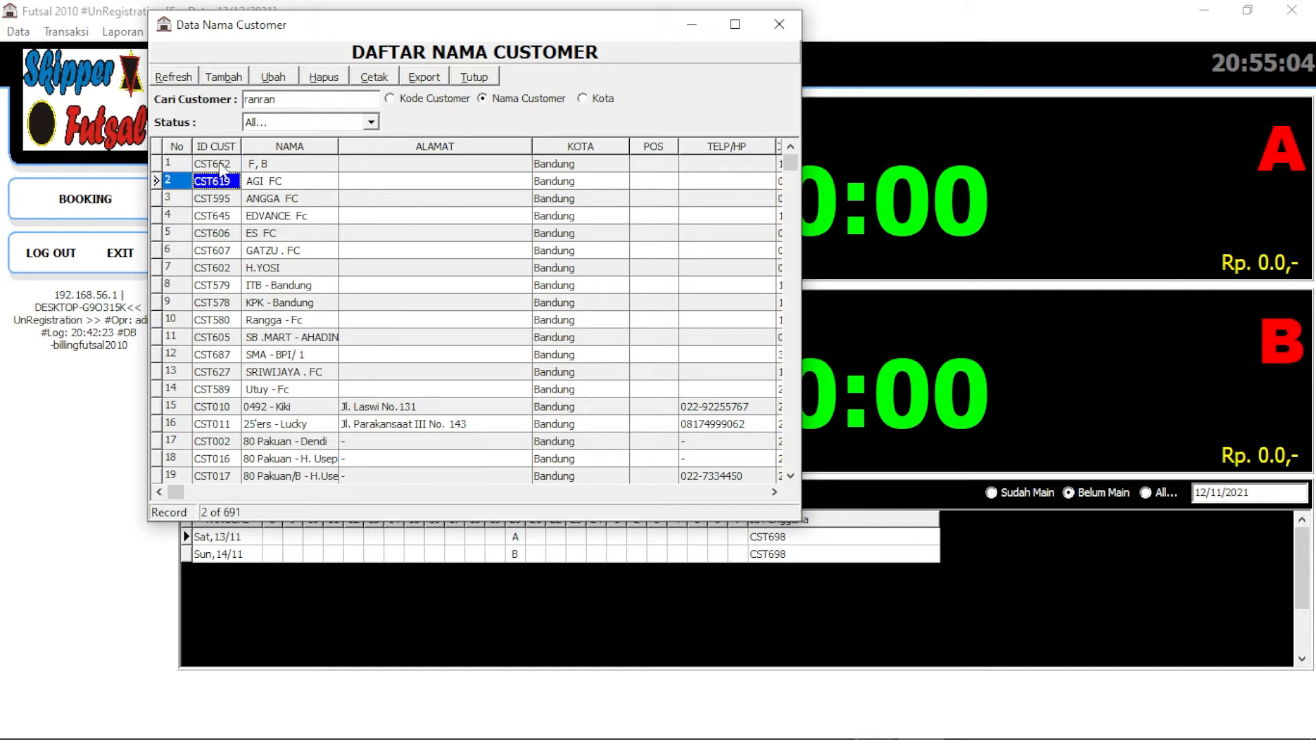
{"action": "left_click", "coordinate": [220, 167]}
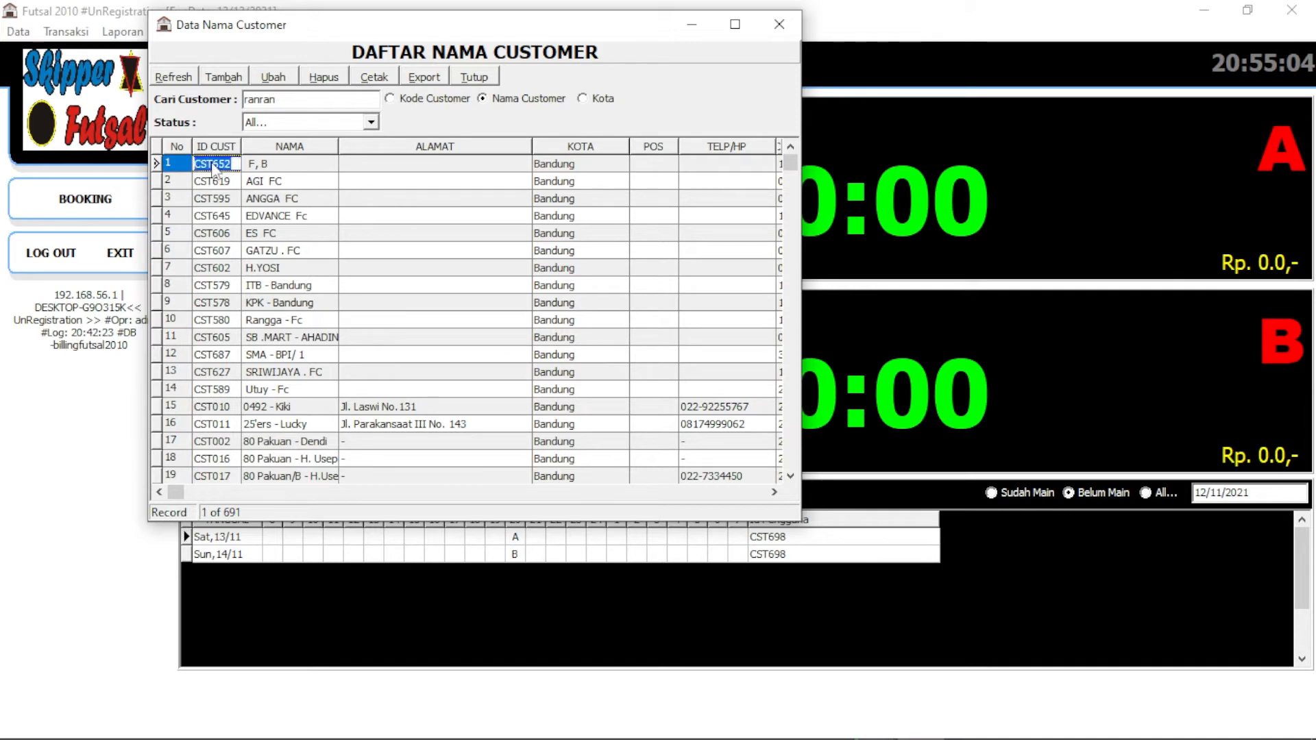
{"action": "left_click", "coordinate": [475, 79]}
{"action": "left_click", "coordinate": [66, 32]}
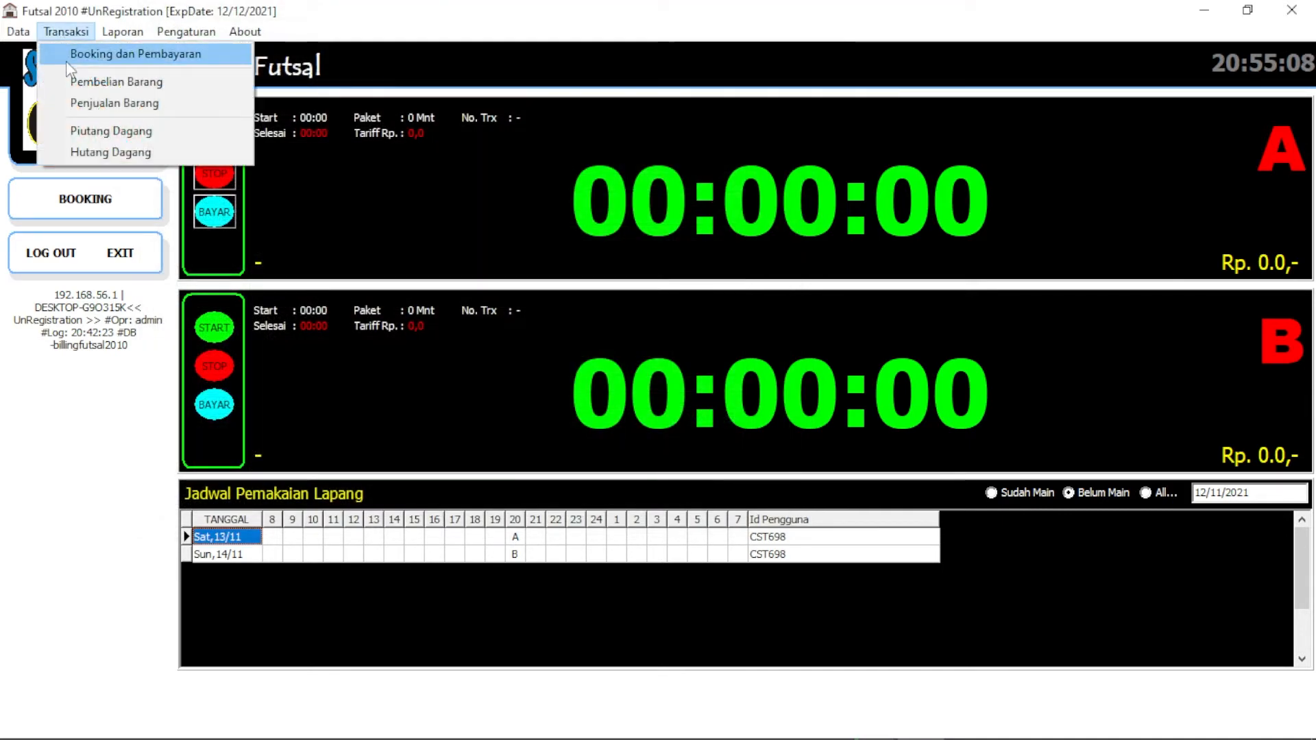
{"action": "left_click", "coordinate": [77, 52]}
Look up the member's record by customer ID and review its name, address and booking month
{"action": "left_click", "coordinate": [334, 153]}
{"action": "type", "text": "CST652"}
{"action": "left_click", "coordinate": [408, 153]}
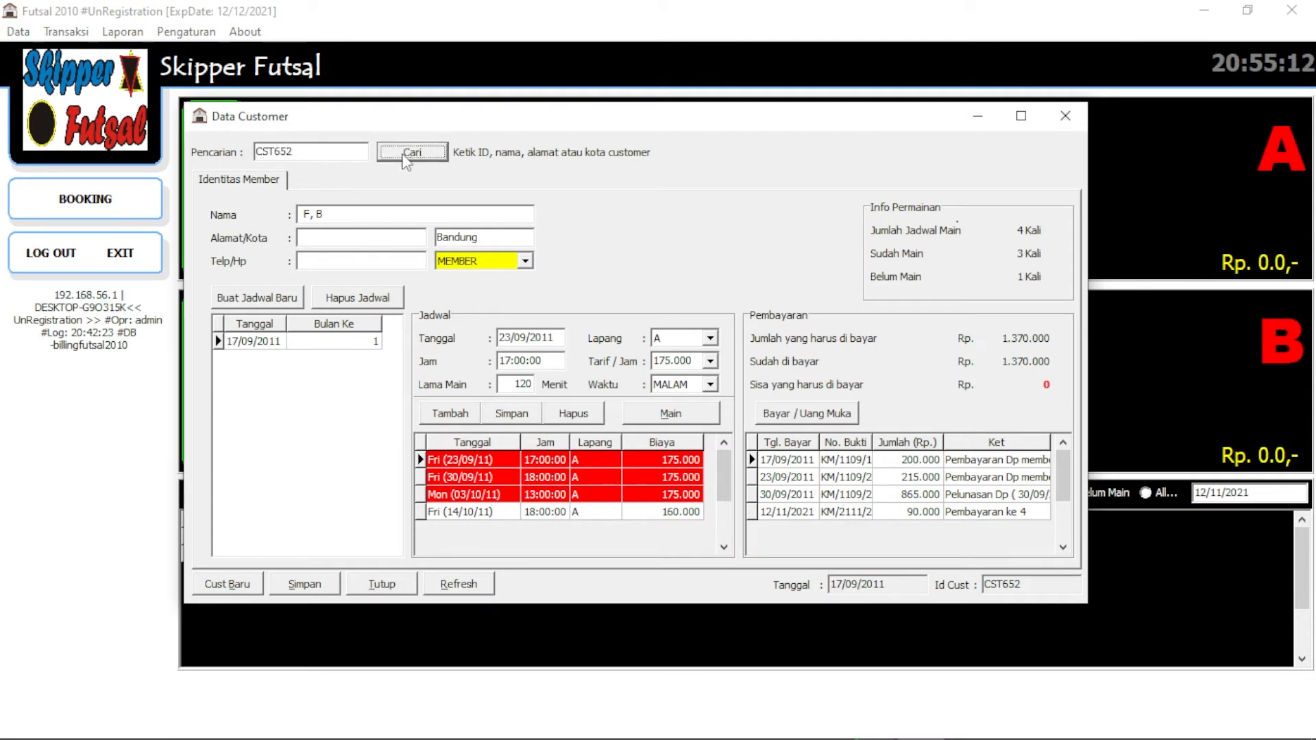
{"action": "left_click_drag", "start_coordinate": [370, 214], "coordinate": [201, 209]}
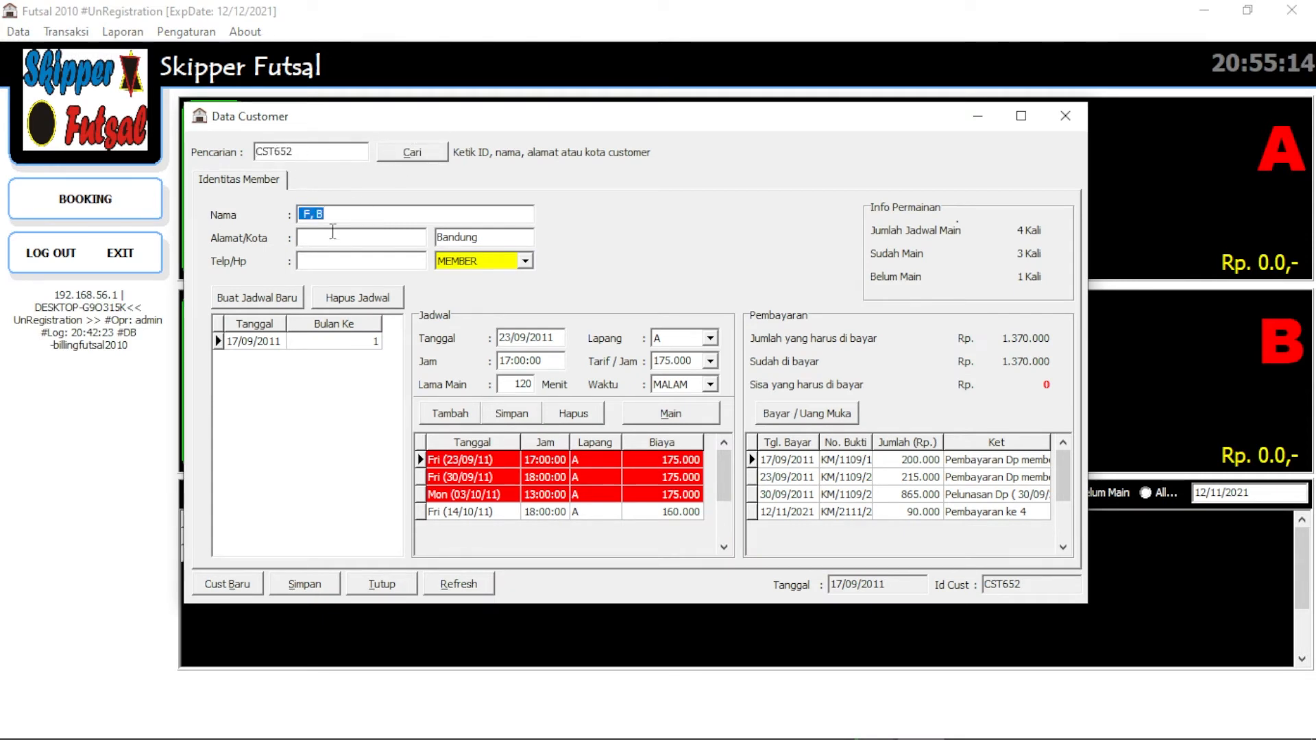
{"action": "left_click", "coordinate": [351, 237]}
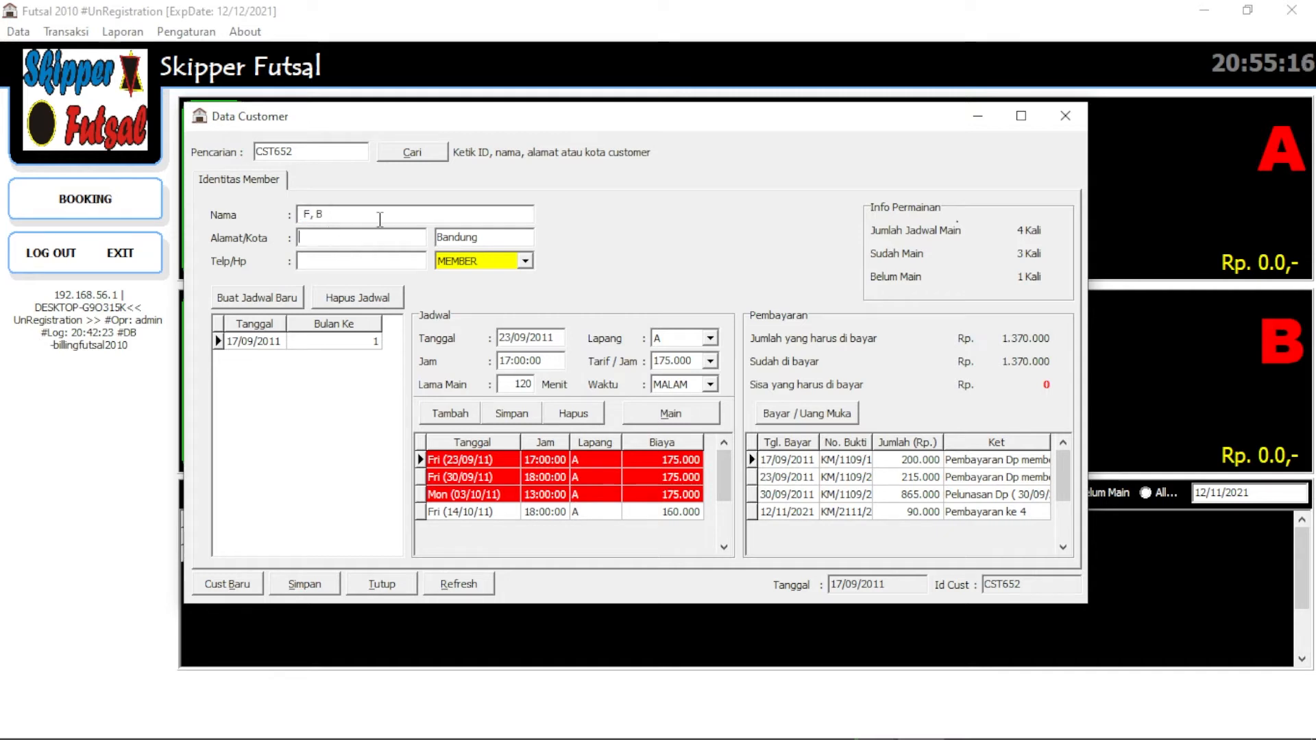
{"action": "left_click", "coordinate": [326, 342]}
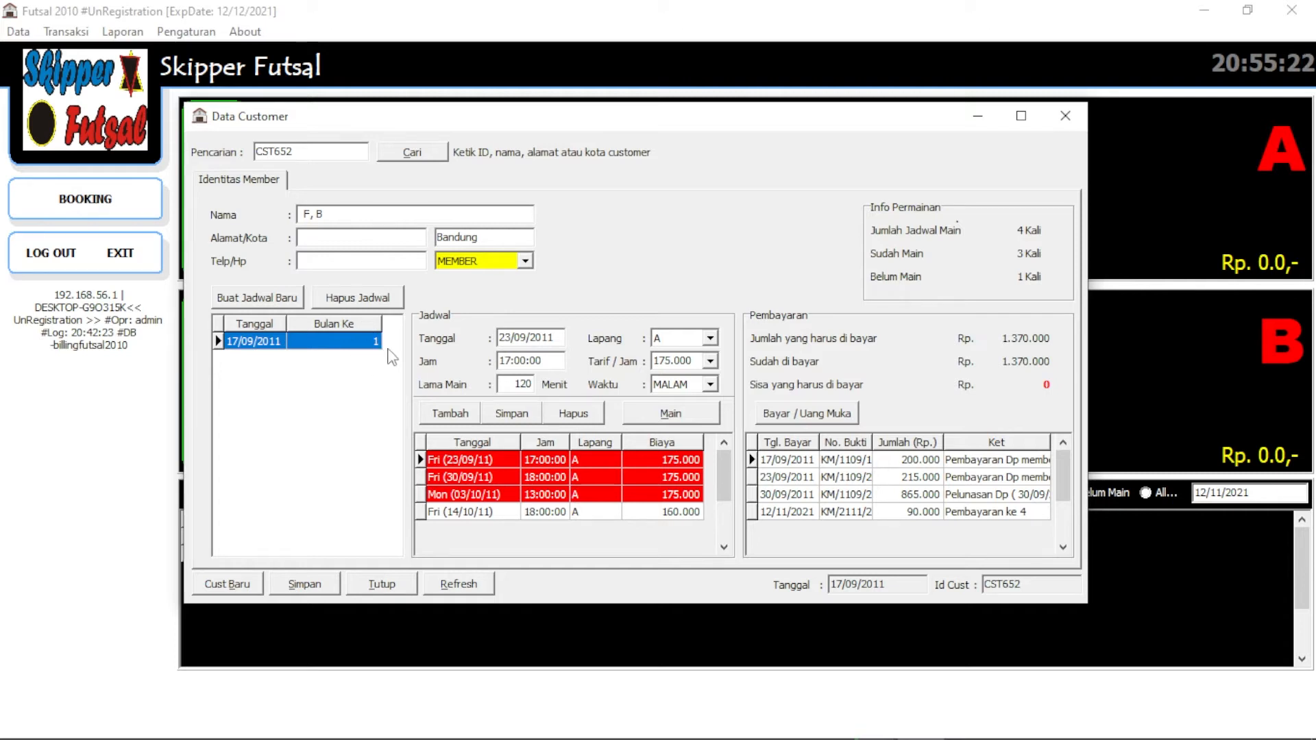
Check the sessions on 30/09/2011, 03/10/2011 and 14/10/2011 and their courts
{"action": "left_click", "coordinate": [501, 458]}
{"action": "left_click", "coordinate": [499, 475]}
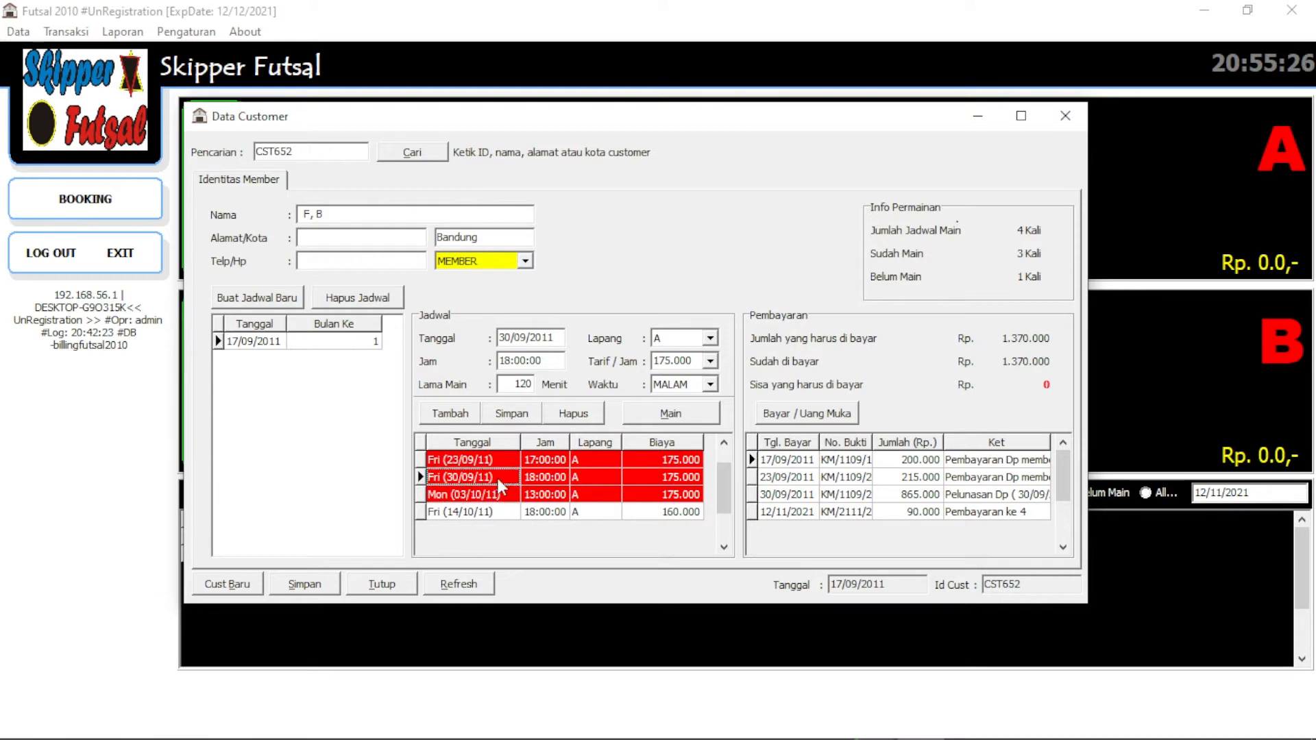
{"action": "left_click", "coordinate": [495, 494]}
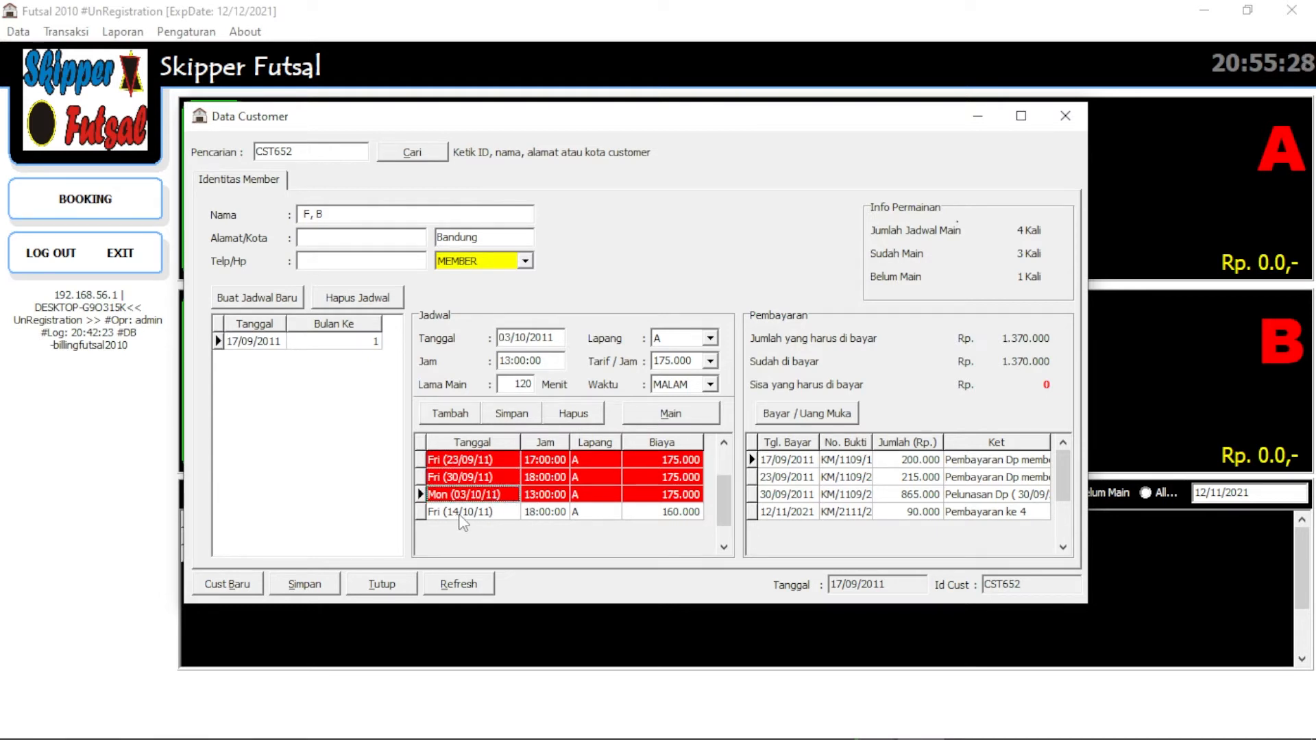
{"action": "left_click", "coordinate": [463, 512]}
{"action": "left_click", "coordinate": [529, 514]}
{"action": "left_click", "coordinate": [595, 512]}
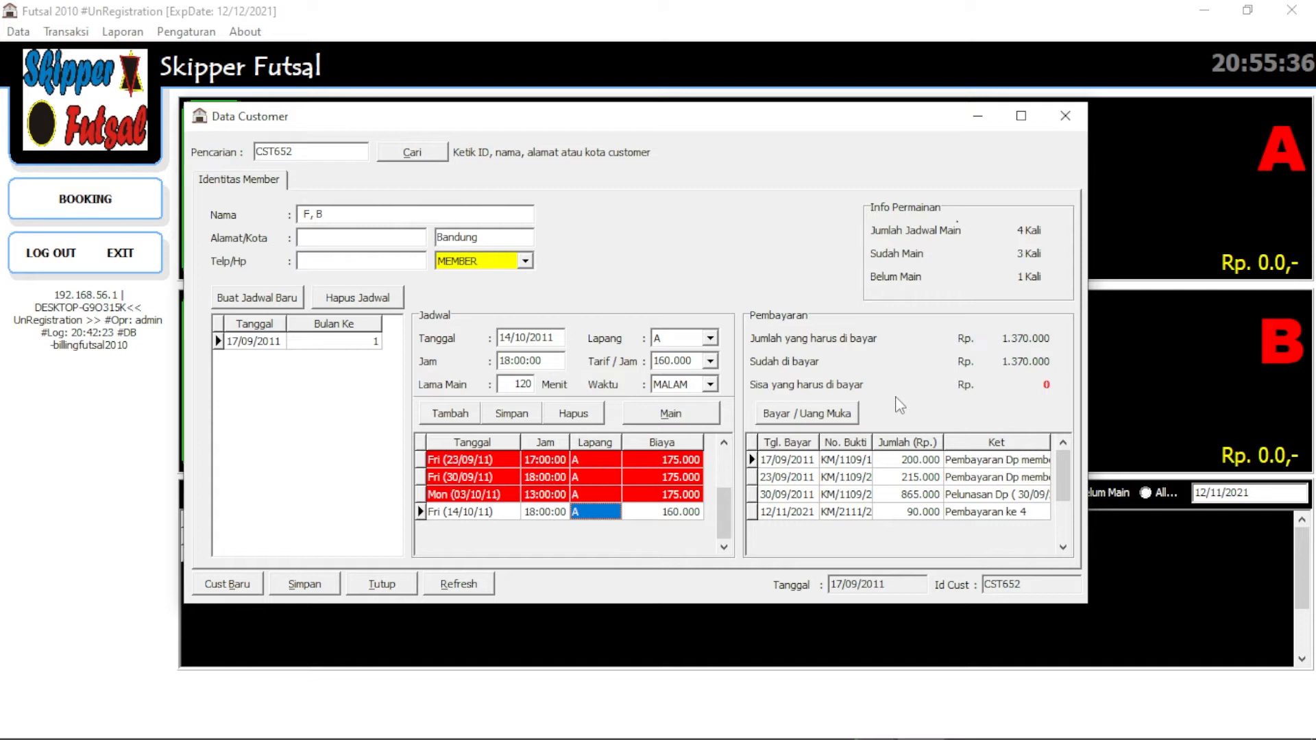
Step through the recorded payment entries and their notes
{"action": "left_click", "coordinate": [794, 464]}
{"action": "left_click", "coordinate": [793, 478]}
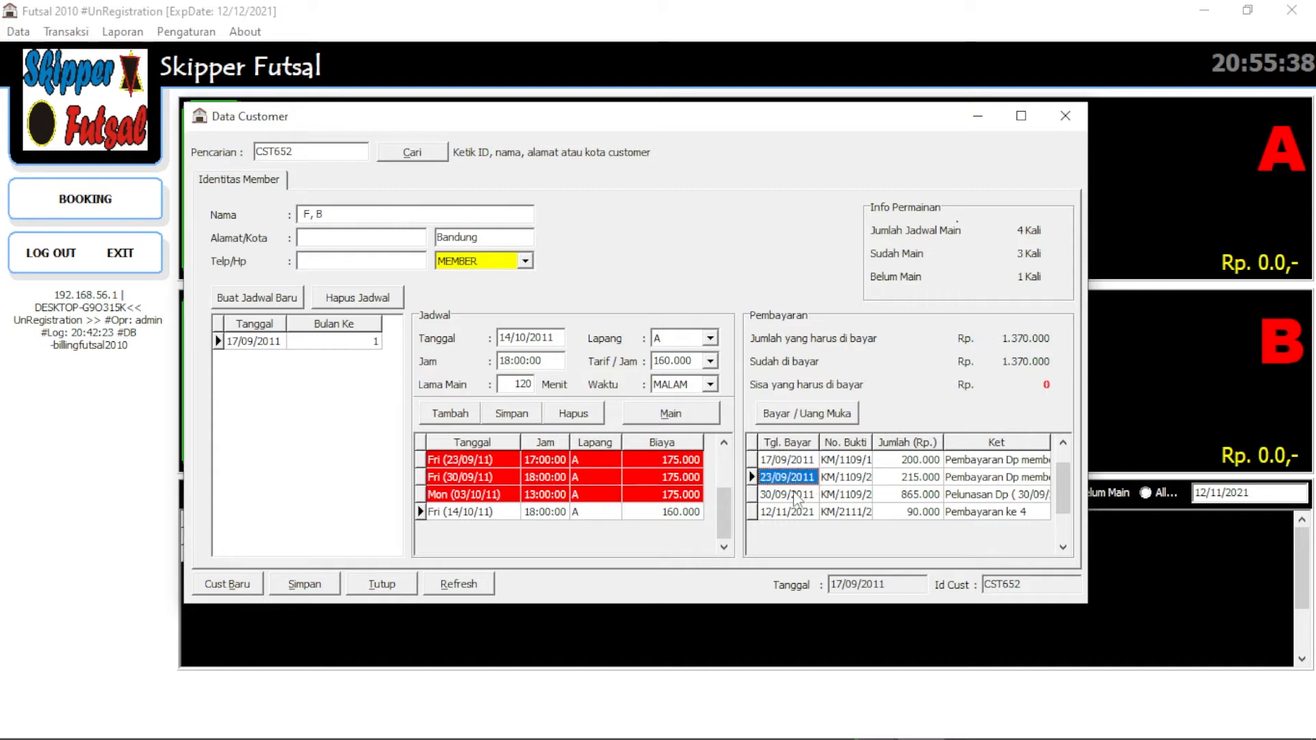
{"action": "left_click", "coordinate": [795, 495]}
{"action": "left_click", "coordinate": [797, 512]}
{"action": "left_click", "coordinate": [1019, 511]}
{"action": "left_click", "coordinate": [1018, 495]}
{"action": "left_click", "coordinate": [1016, 477]}
{"action": "left_click", "coordinate": [1002, 511]}
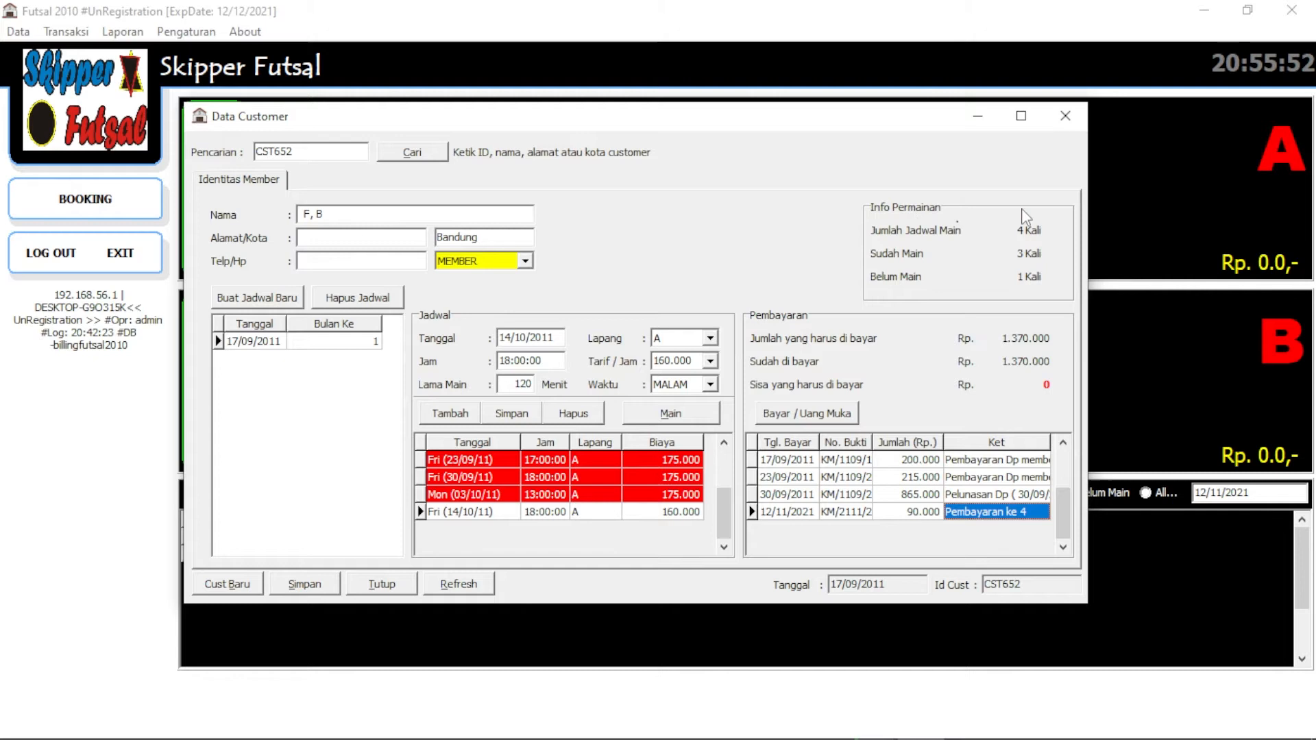
Review the 14/10/11 session's start time and court, then close the customer record
{"action": "left_click", "coordinate": [622, 460]}
{"action": "left_click", "coordinate": [614, 477]}
{"action": "left_click", "coordinate": [608, 494]}
{"action": "left_click", "coordinate": [609, 511]}
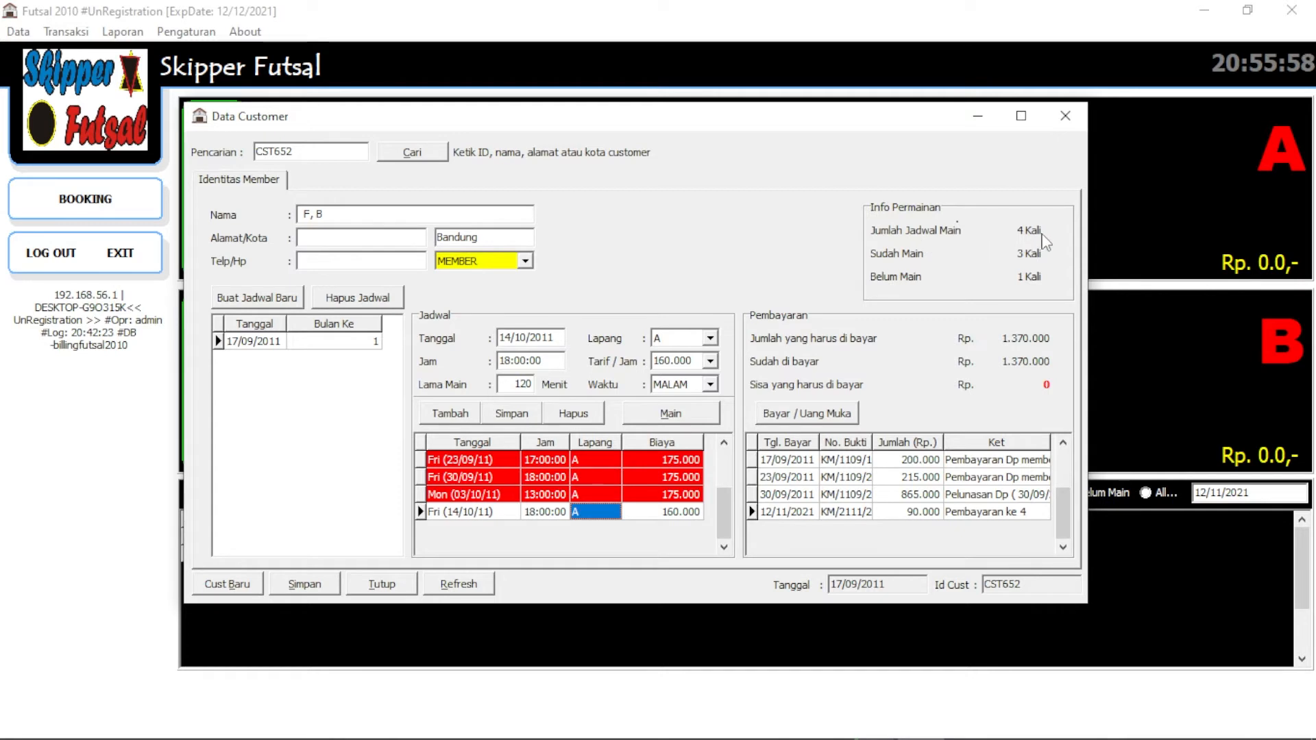
{"action": "left_click", "coordinate": [602, 494]}
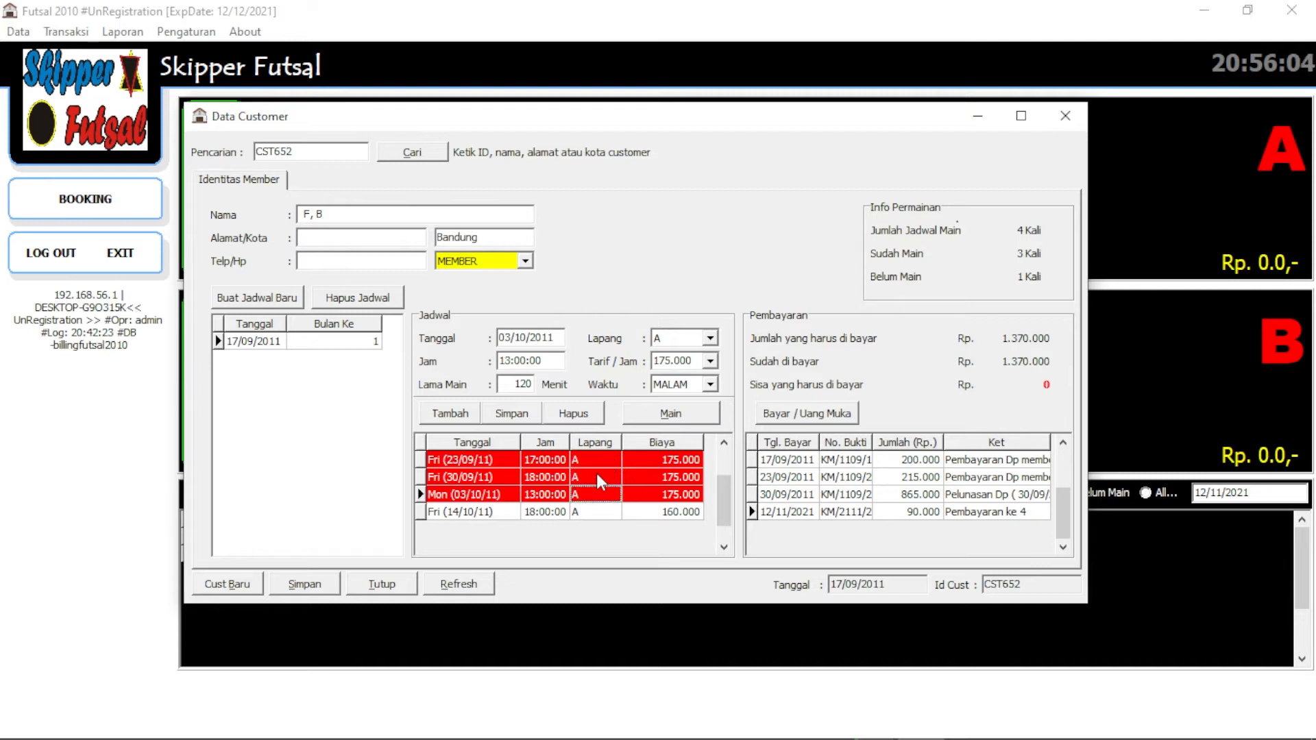
{"action": "left_click", "coordinate": [455, 521]}
{"action": "left_click", "coordinate": [548, 514]}
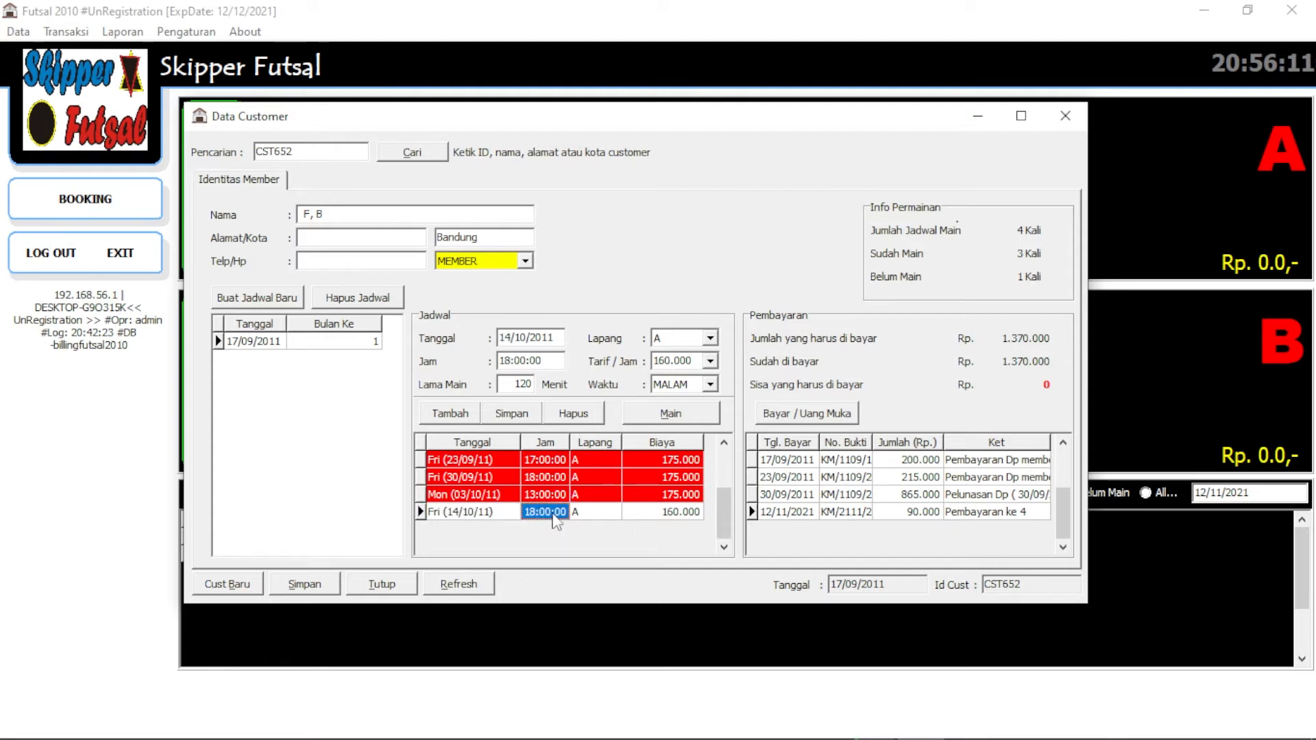
{"action": "left_click", "coordinate": [598, 514]}
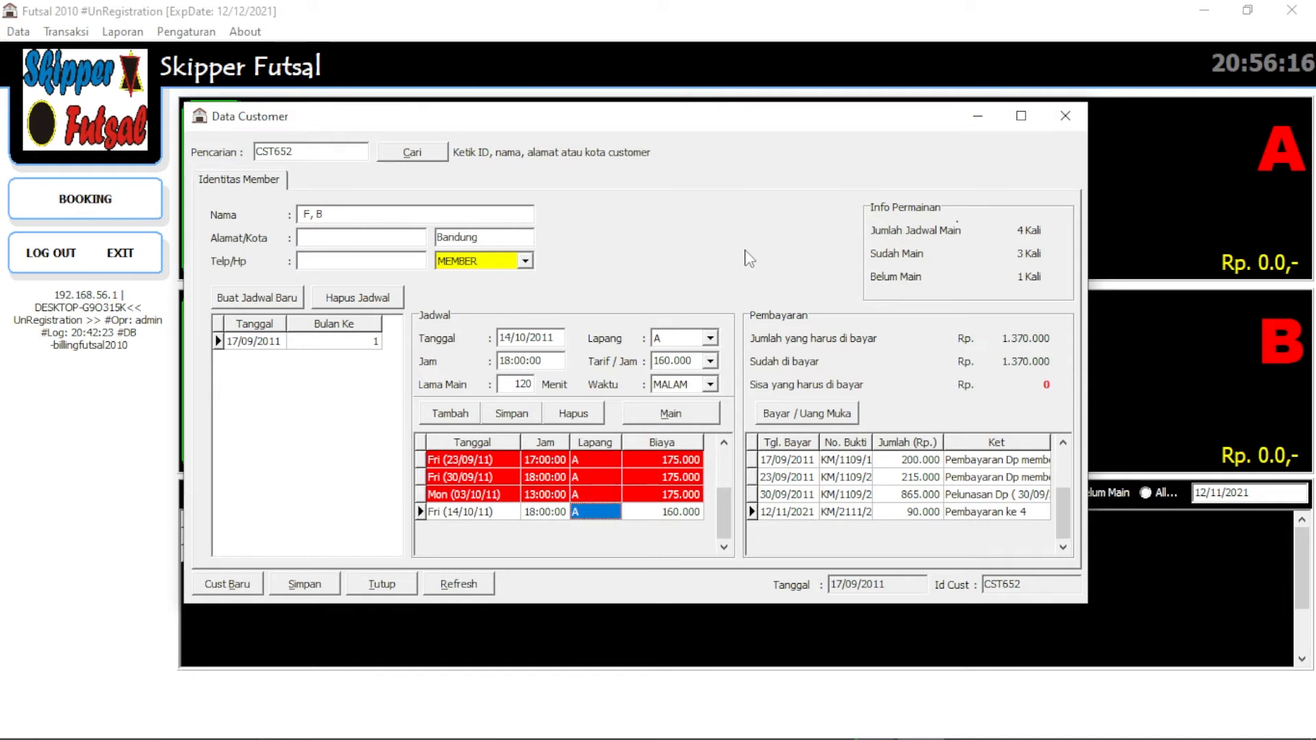
{"action": "left_click", "coordinate": [73, 34]}
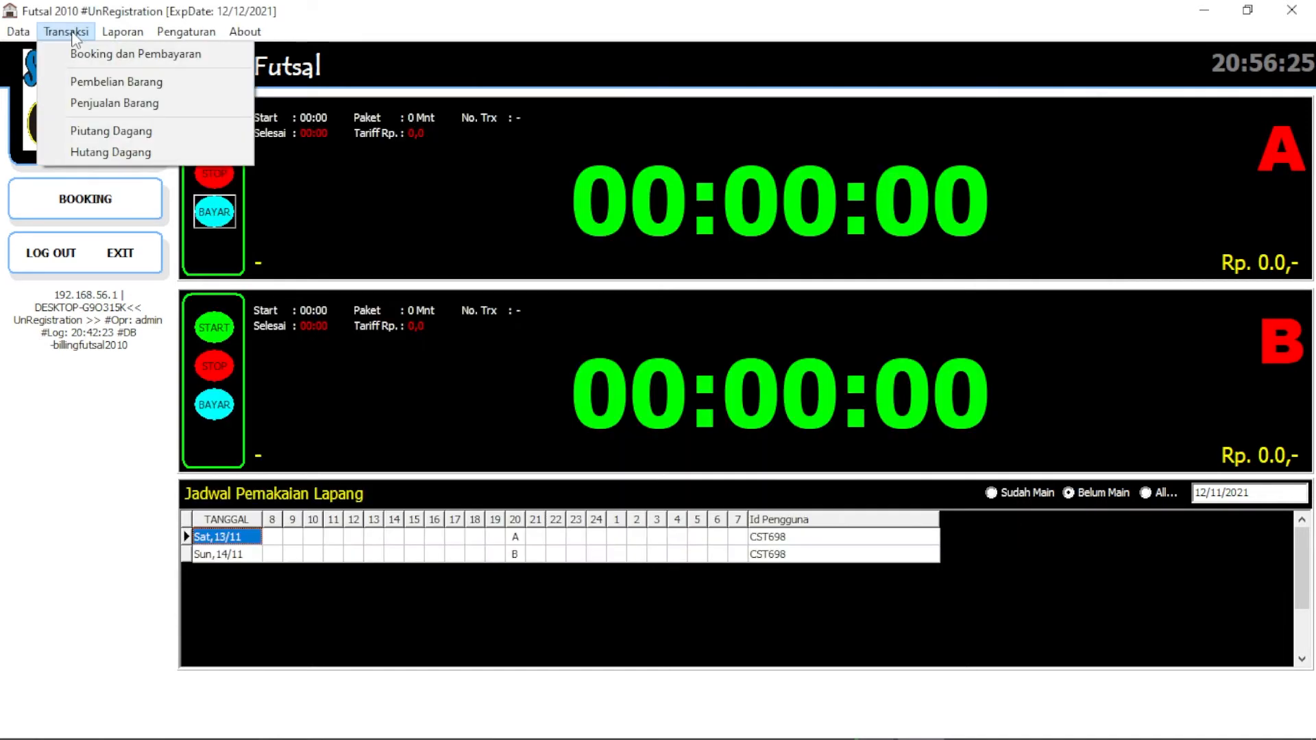
Open Pembelian Barang and Penjualan Barang in turn, closing each with F11, then show the Laporan menu
{"action": "left_click", "coordinate": [94, 82]}
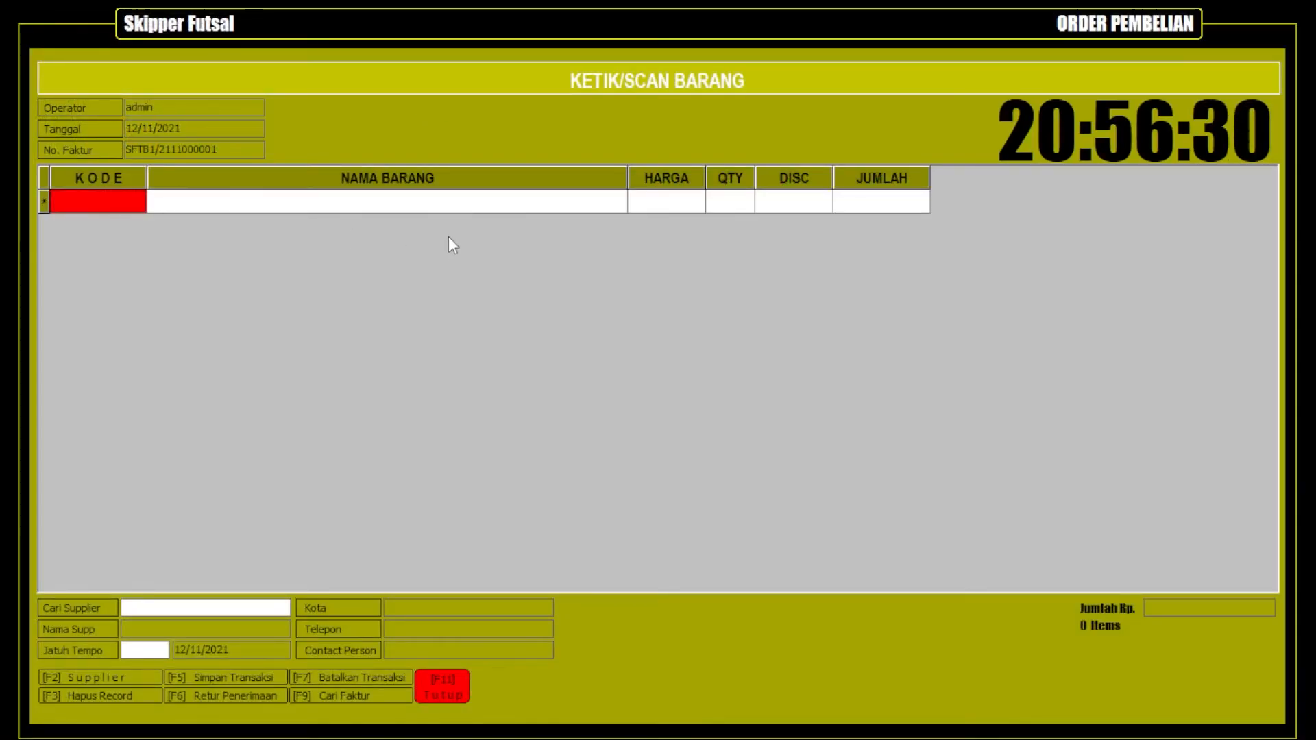
{"action": "key", "text": "F11"}
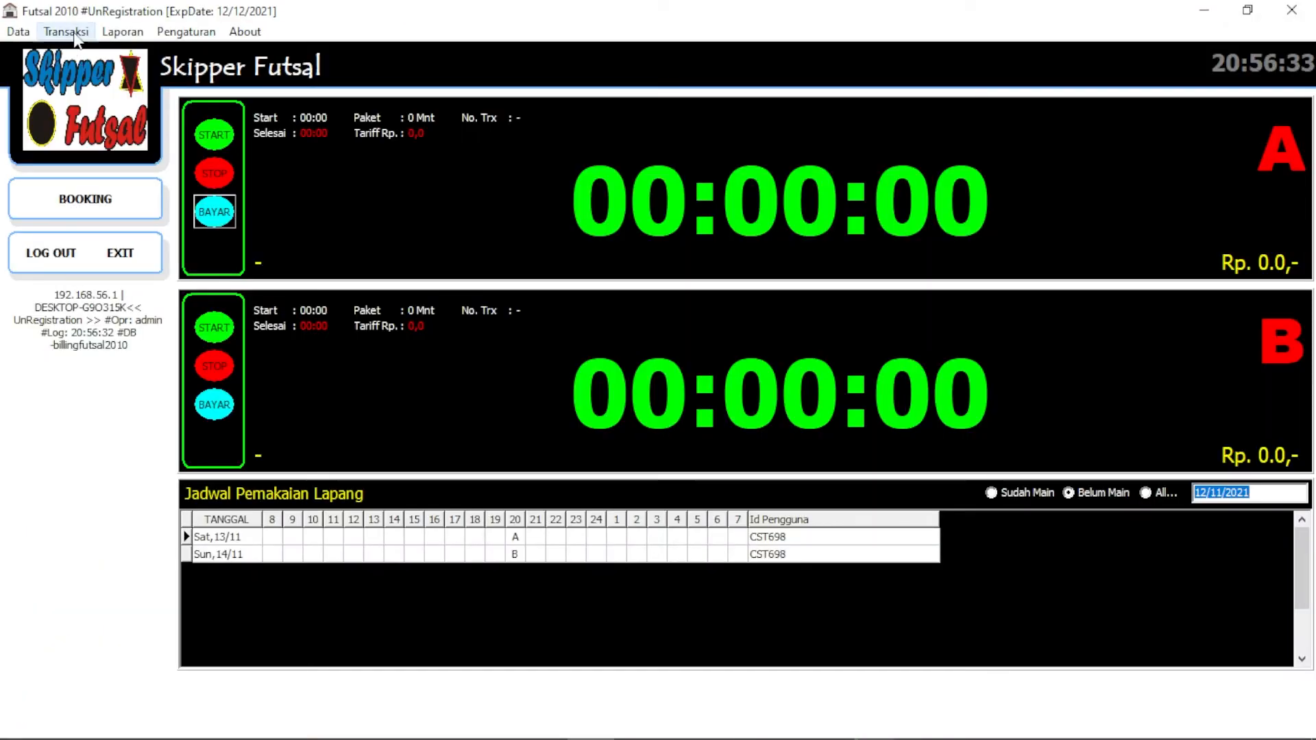
{"action": "left_click", "coordinate": [67, 32]}
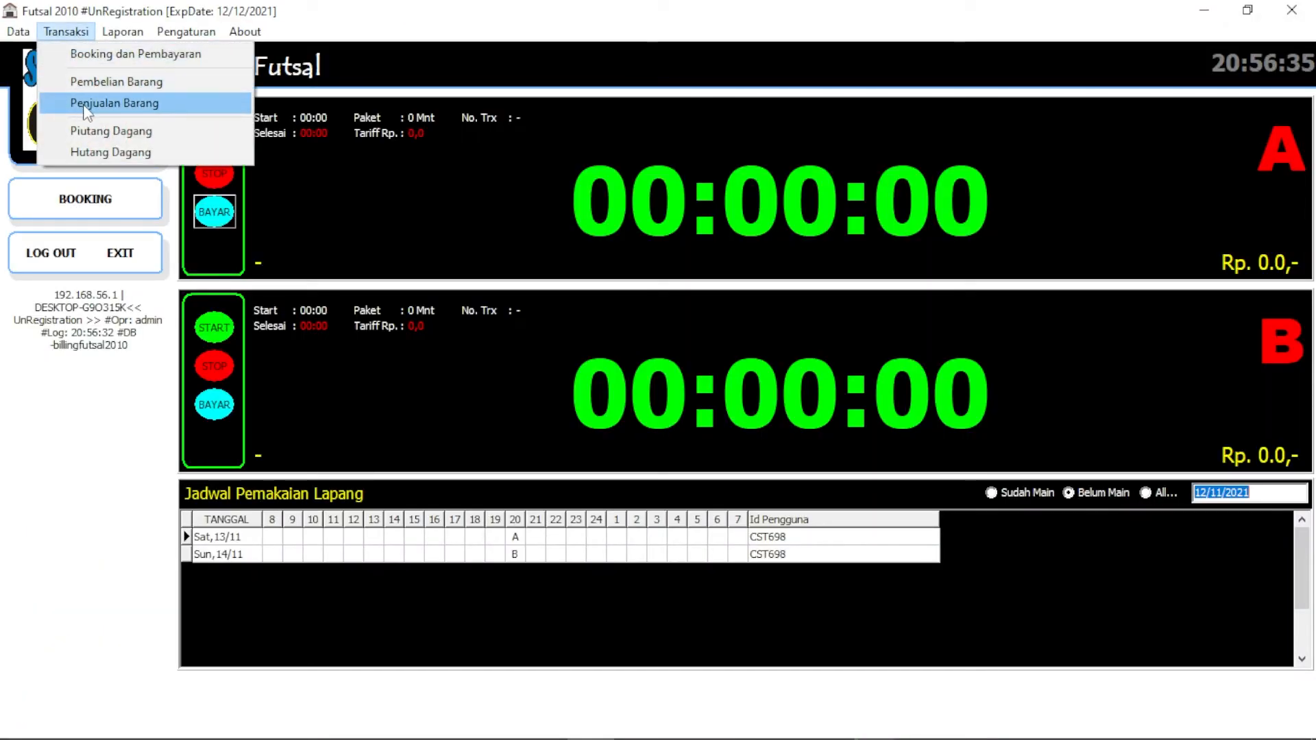
{"action": "left_click", "coordinate": [110, 101]}
{"action": "key", "text": "F11"}
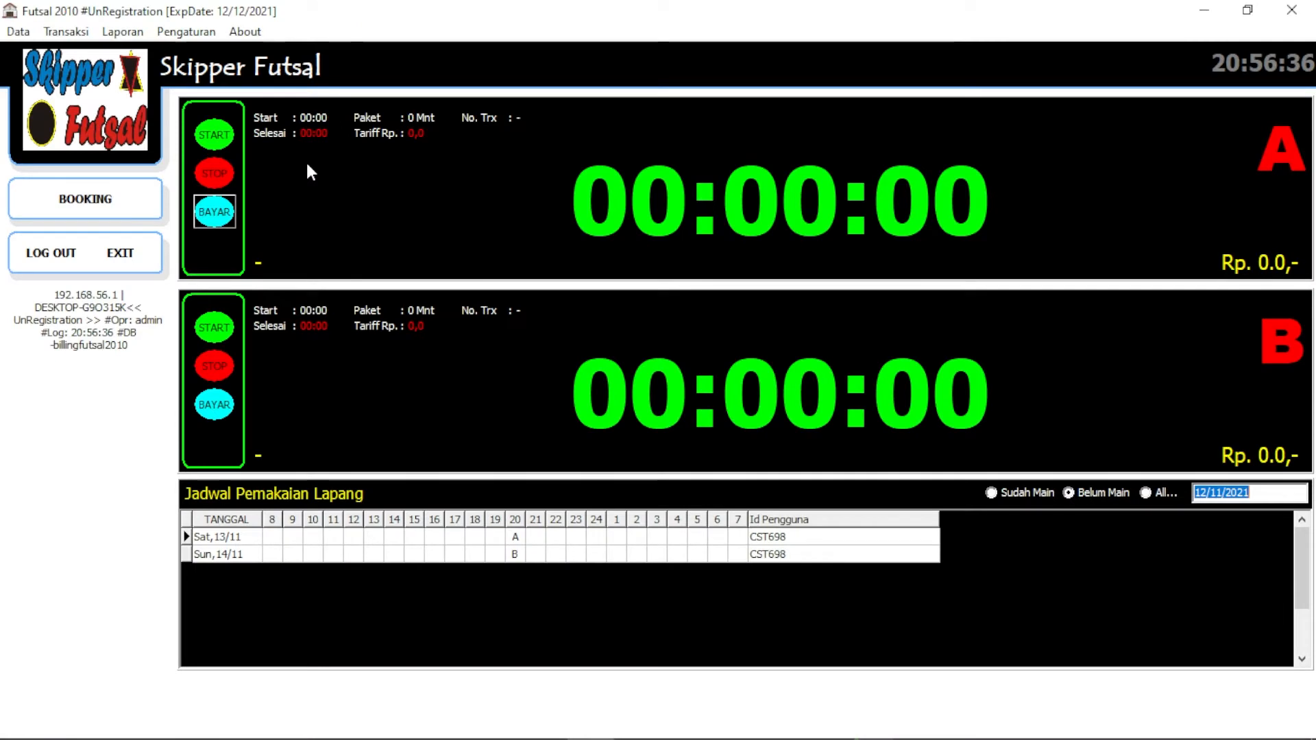
{"action": "left_click", "coordinate": [65, 33]}
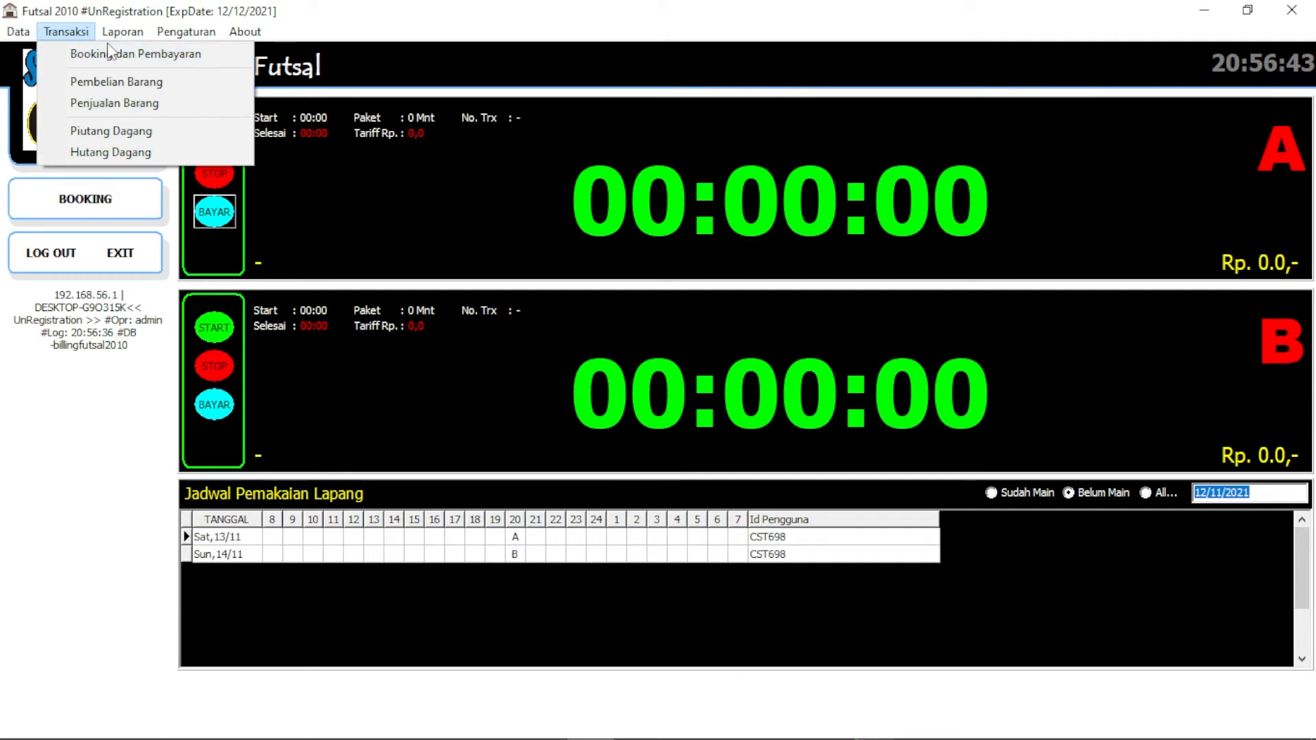
{"action": "mouse_move", "coordinate": [121, 31]}
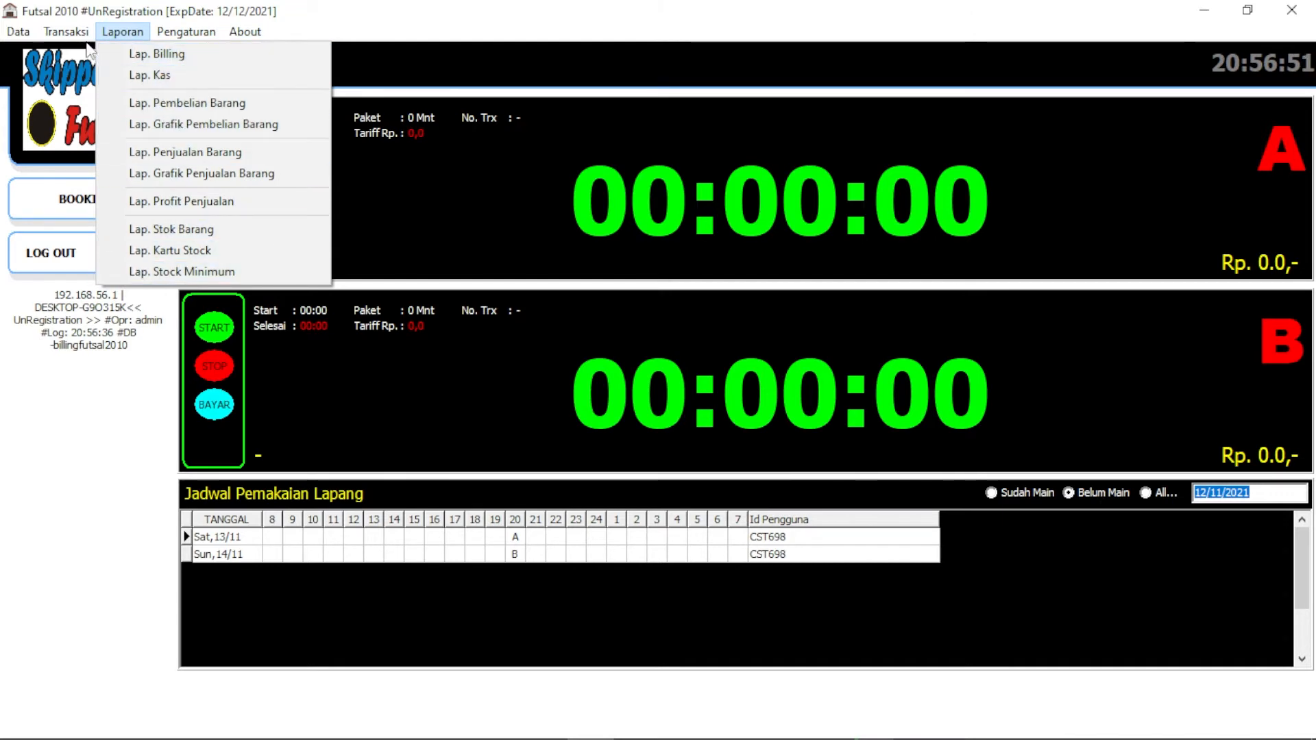
Open Lap. Billing full screen and apply a report period starting 01/10/2011
{"action": "left_click", "coordinate": [211, 55]}
{"action": "double_click", "coordinate": [466, 156]}
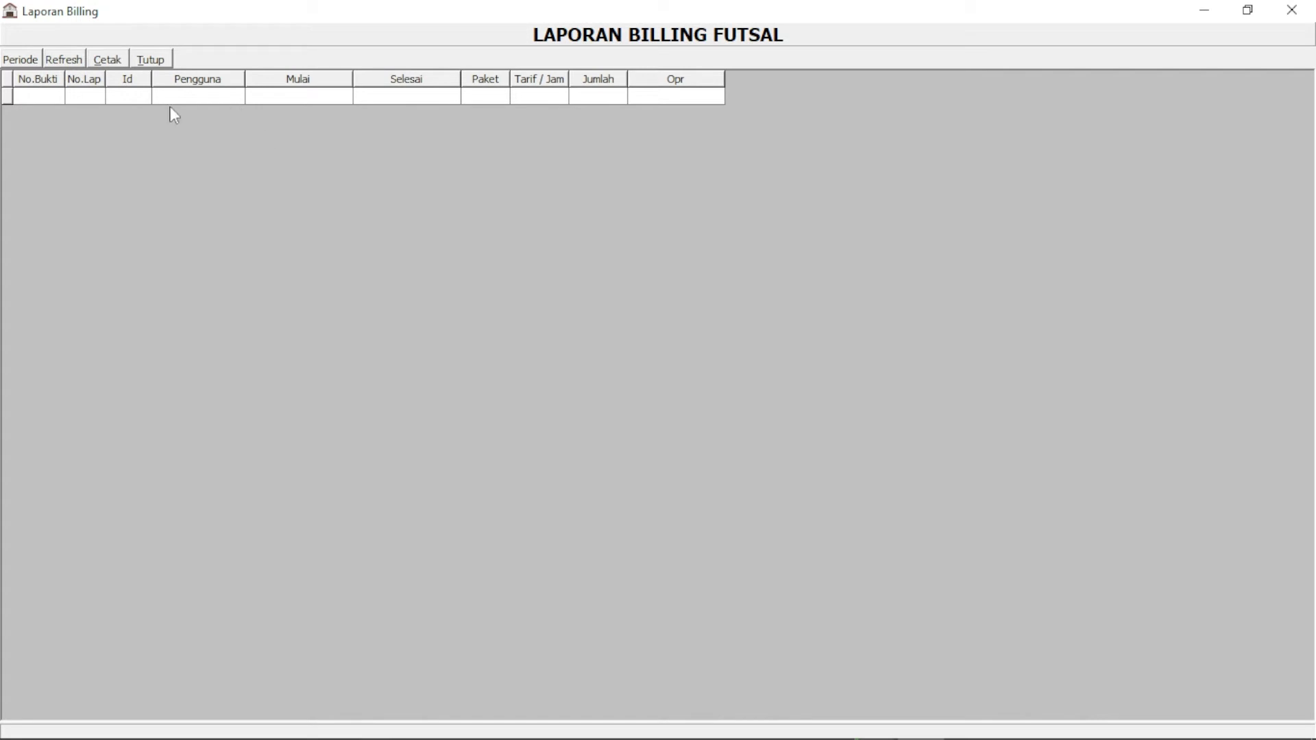
{"action": "left_click", "coordinate": [17, 61]}
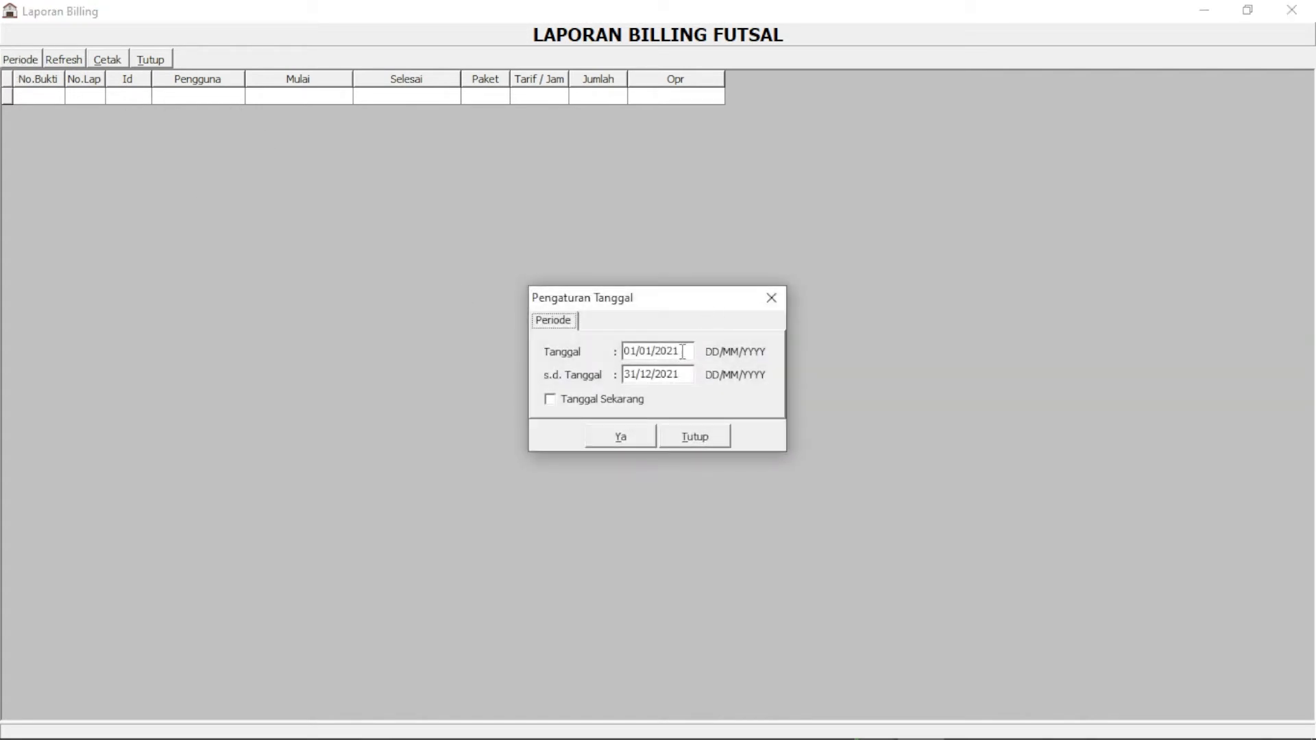
{"action": "left_click_drag", "start_coordinate": [681, 354], "coordinate": [620, 353]}
{"action": "left_click", "coordinate": [617, 439]}
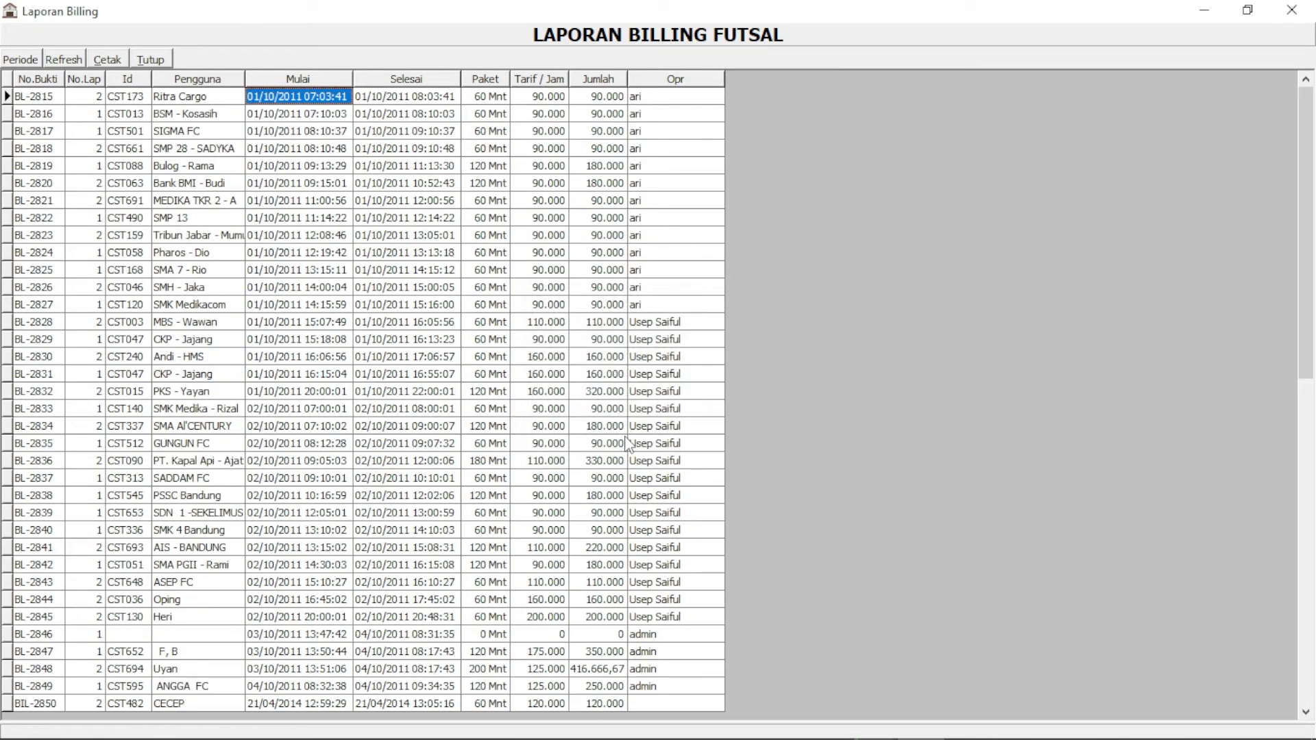
Preview the billing report for printing, scroll through it, then close the preview and report
{"action": "left_click", "coordinate": [109, 65]}
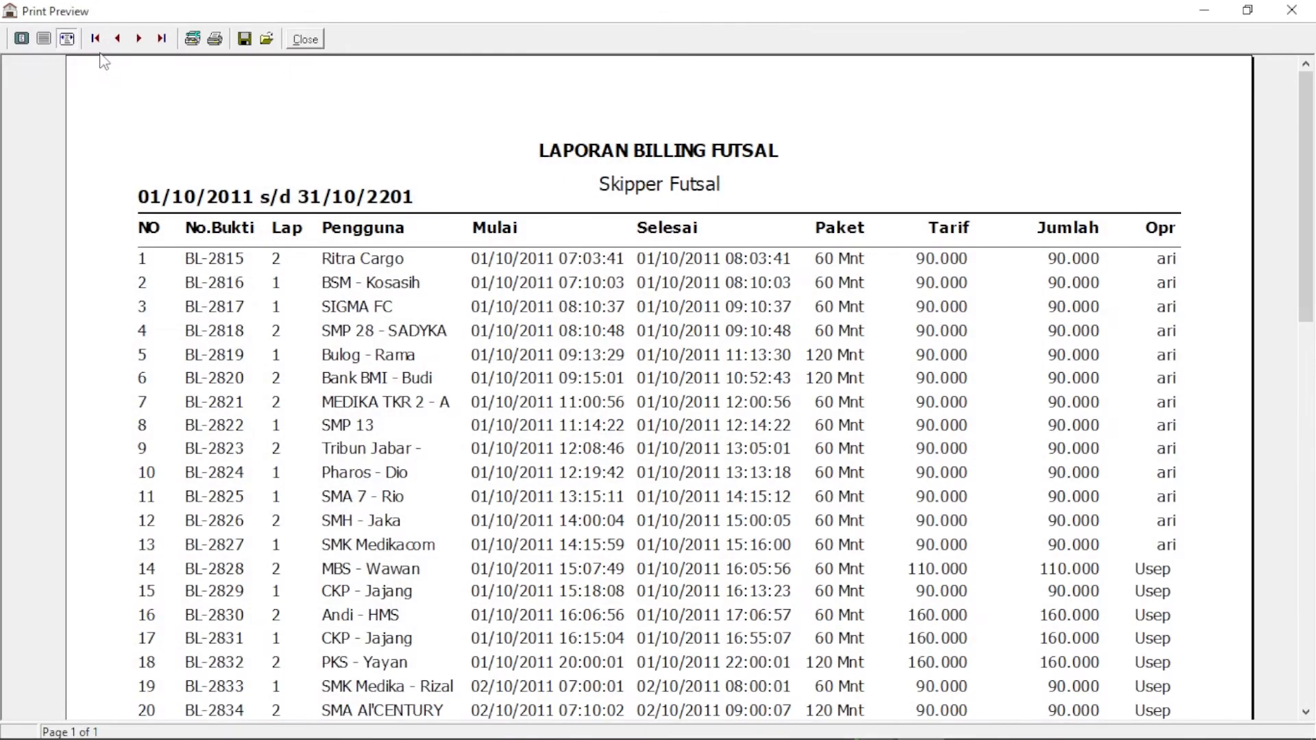
{"action": "left_click_drag", "start_coordinate": [1302, 183], "coordinate": [1220, 349]}
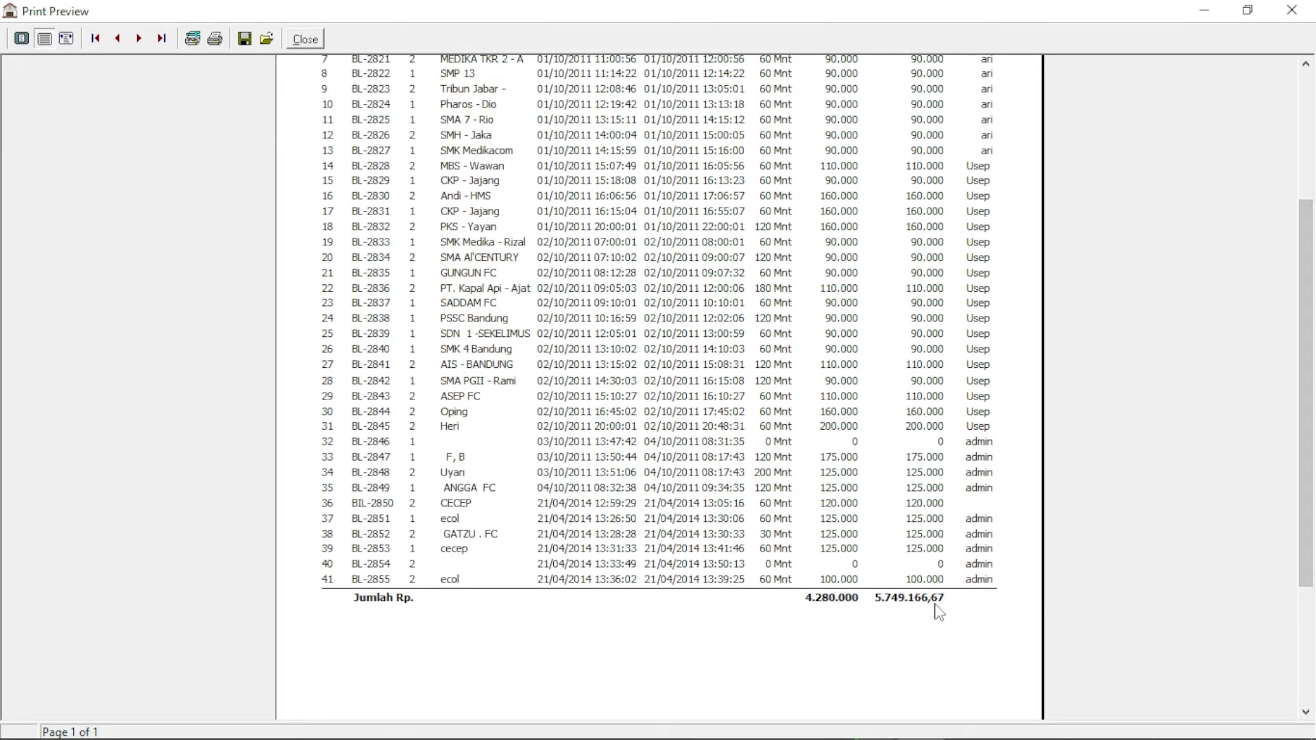
{"action": "left_click_drag", "start_coordinate": [1309, 450], "coordinate": [1240, 296]}
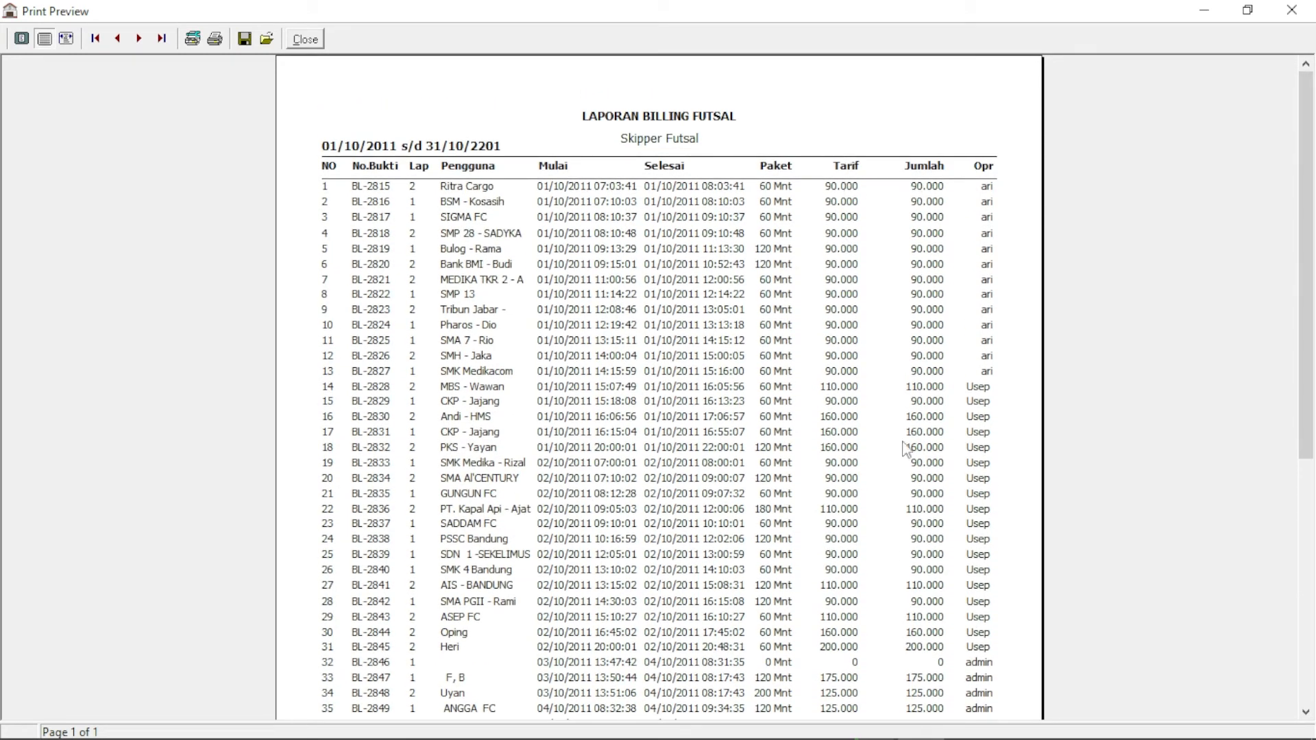
{"action": "left_click_drag", "start_coordinate": [1300, 229], "coordinate": [233, 88]}
{"action": "left_click", "coordinate": [305, 39]}
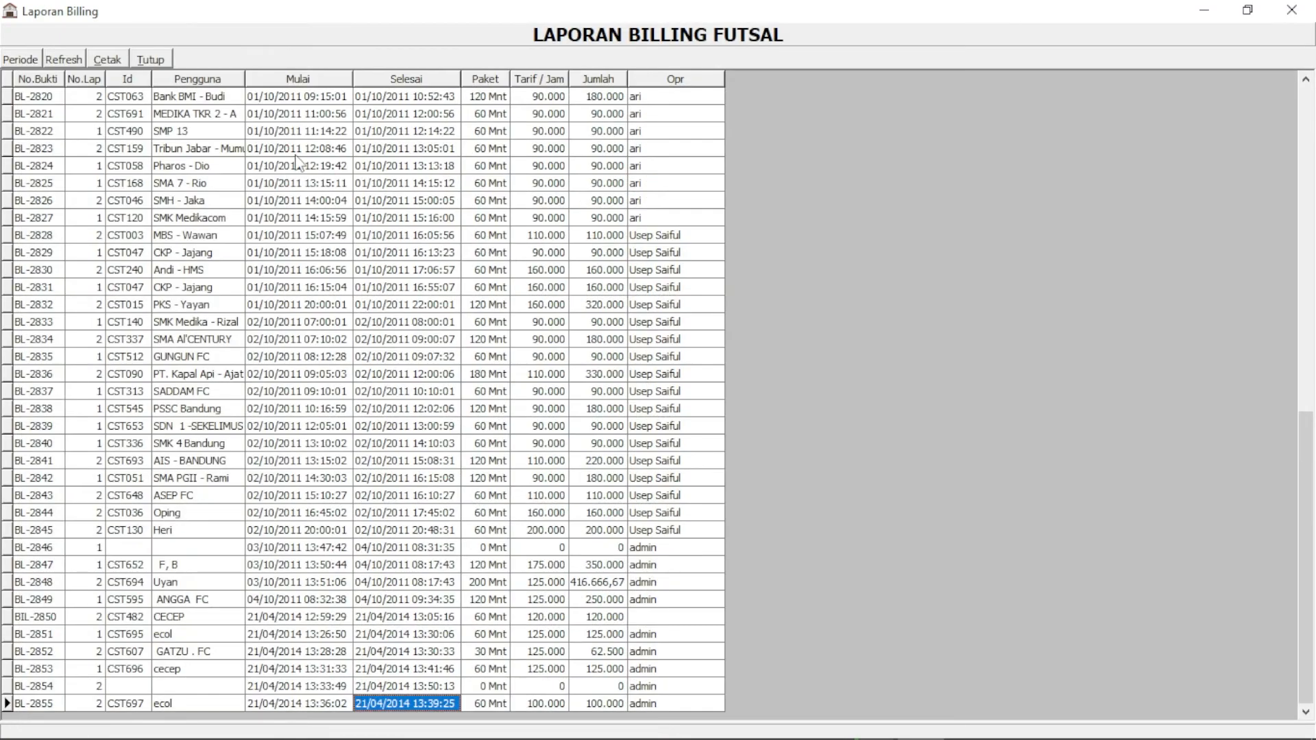
{"action": "left_click", "coordinate": [150, 60]}
Open the Lap. Kas report, load its 27 cash transactions, and inspect the first entries
{"action": "left_click", "coordinate": [144, 39]}
{"action": "left_click", "coordinate": [143, 71]}
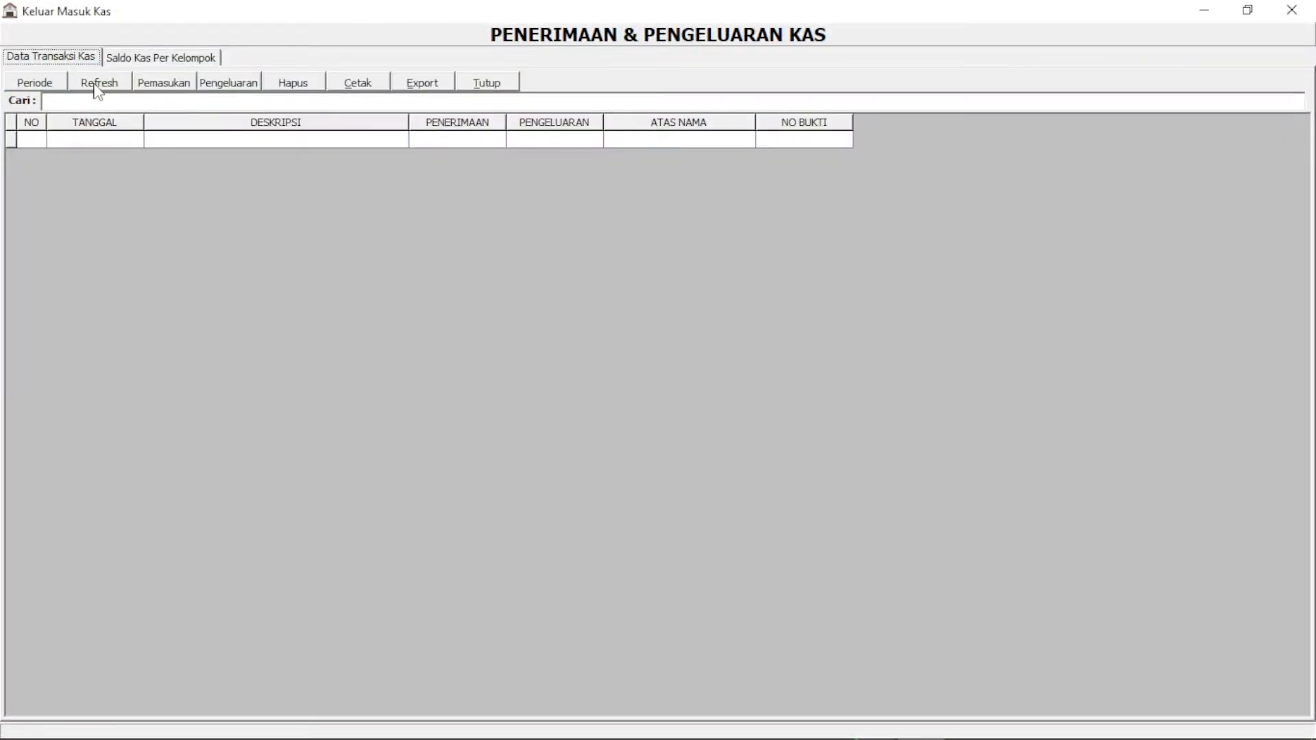
{"action": "left_click", "coordinate": [94, 85]}
{"action": "left_click", "coordinate": [298, 143]}
{"action": "left_click", "coordinate": [301, 174]}
{"action": "left_click", "coordinate": [301, 193]}
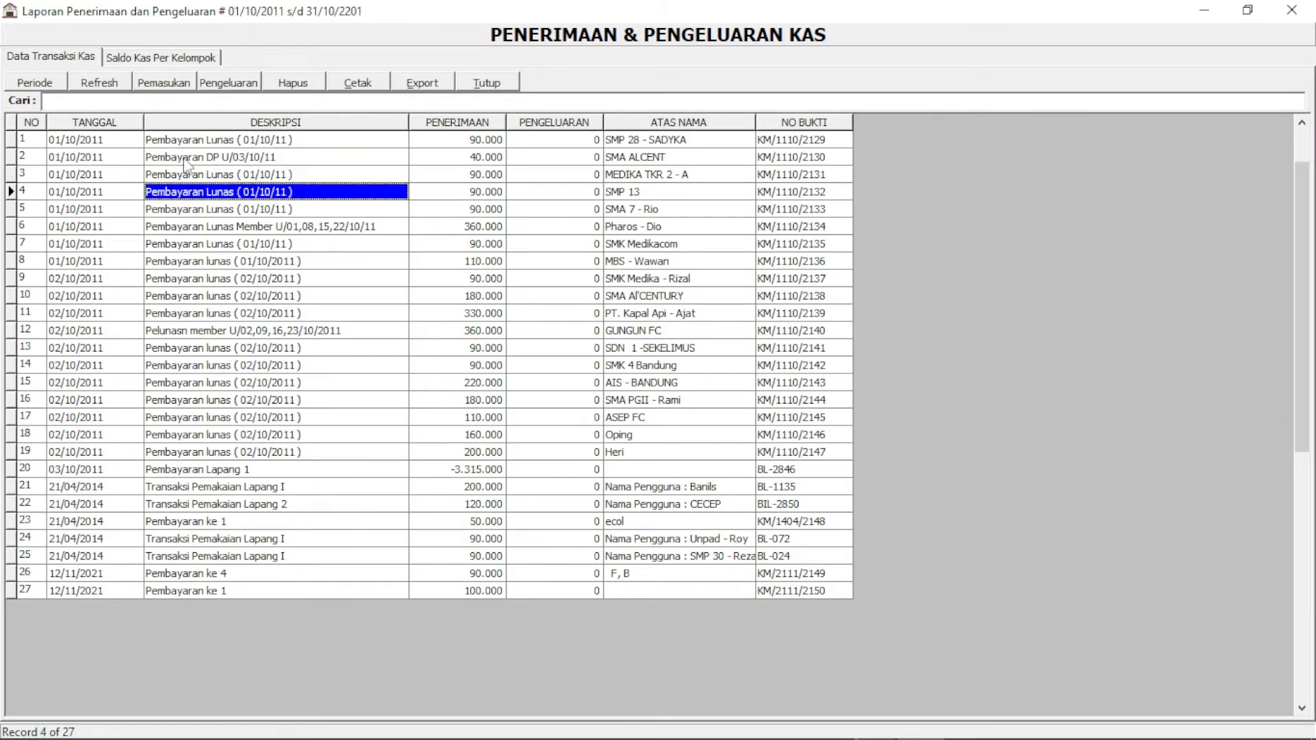
In the period settings, select the end date's wrong 2201 year and begin retyping it
{"action": "left_click", "coordinate": [50, 85]}
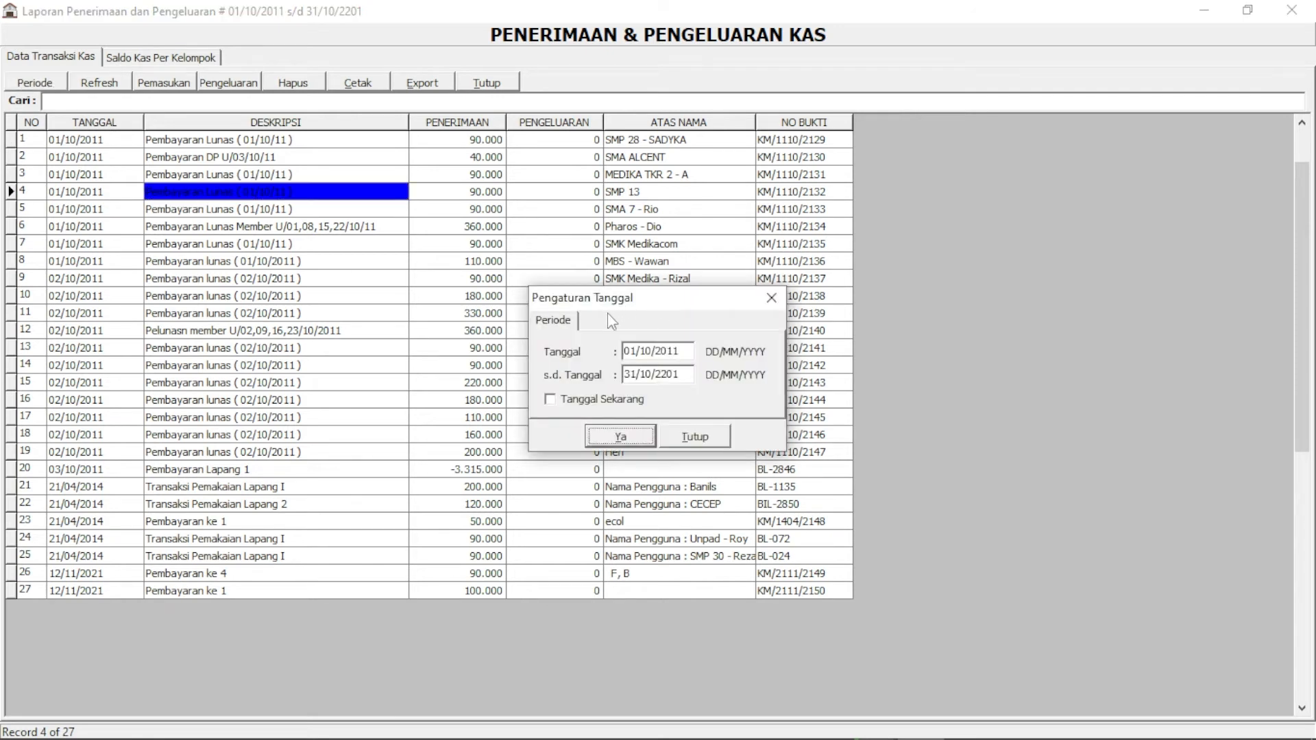
{"action": "left_click_drag", "start_coordinate": [644, 300], "coordinate": [645, 287]}
{"action": "left_click", "coordinate": [688, 338]}
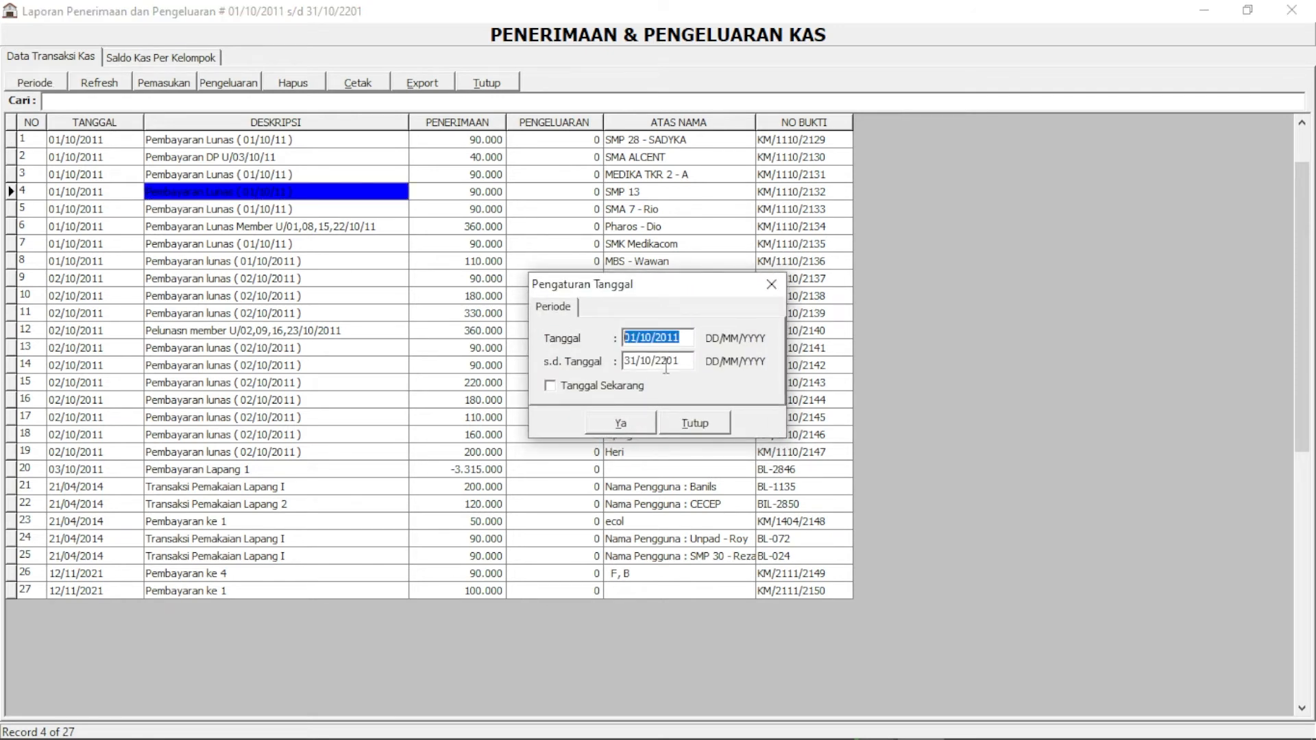
{"action": "left_click", "coordinate": [688, 360]}
{"action": "left_click_drag", "start_coordinate": [688, 361], "coordinate": [647, 360]}
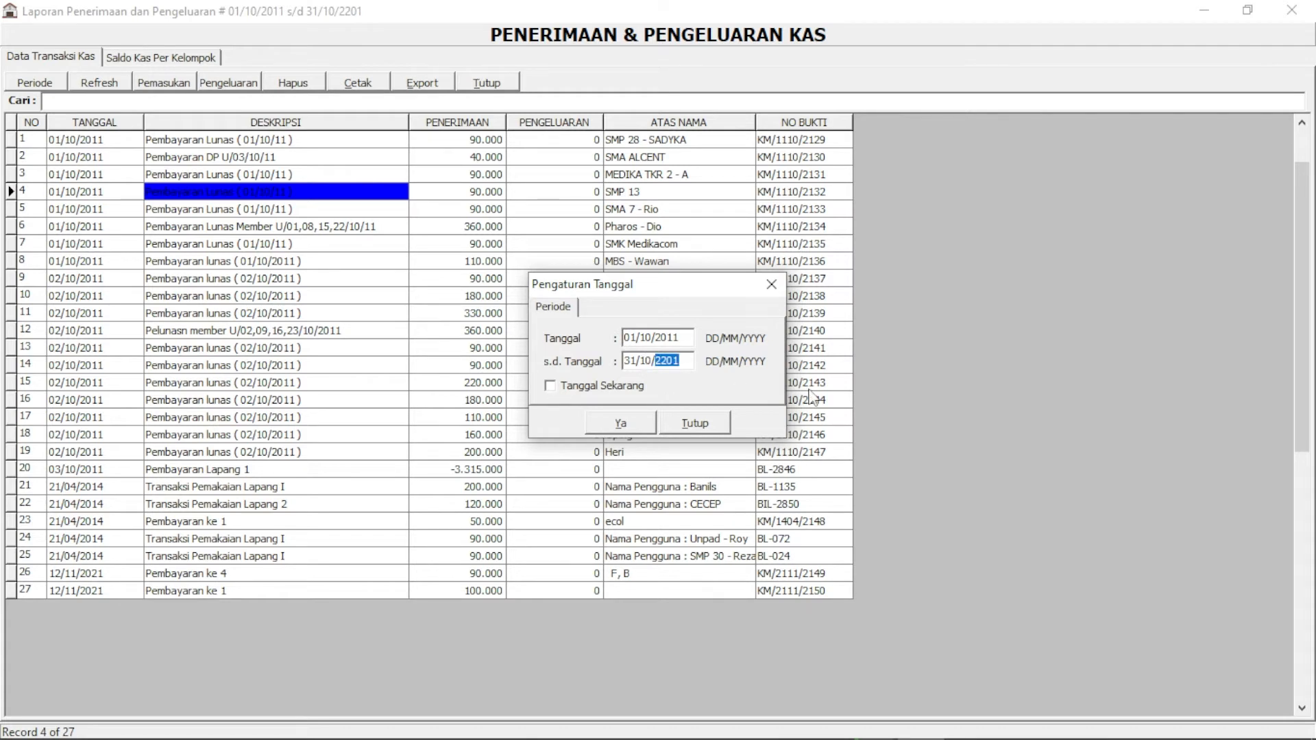
{"action": "type", "text": "1011"}
Apply the partly edited period, end date 31/10/1011, to the cash report
{"action": "double_click", "coordinate": [686, 362]}
{"action": "double_click", "coordinate": [687, 337]}
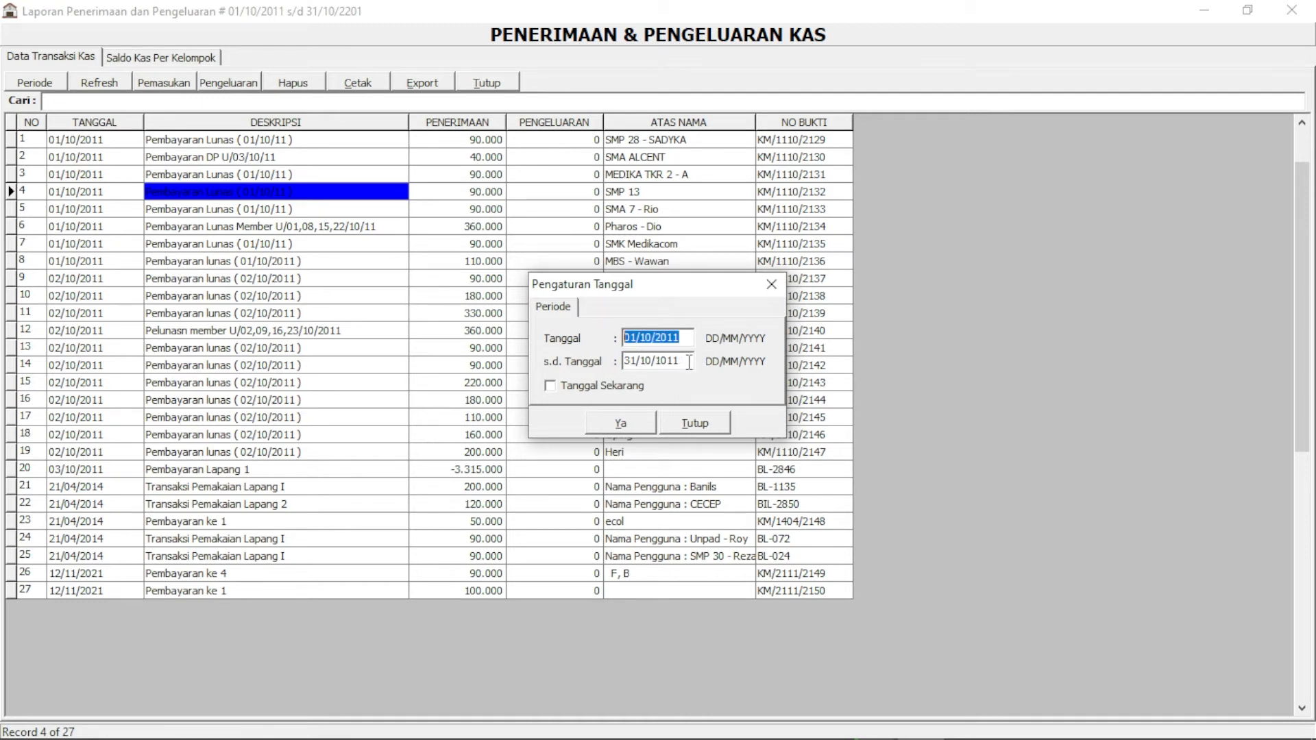
{"action": "double_click", "coordinate": [682, 361]}
{"action": "left_click", "coordinate": [633, 422]}
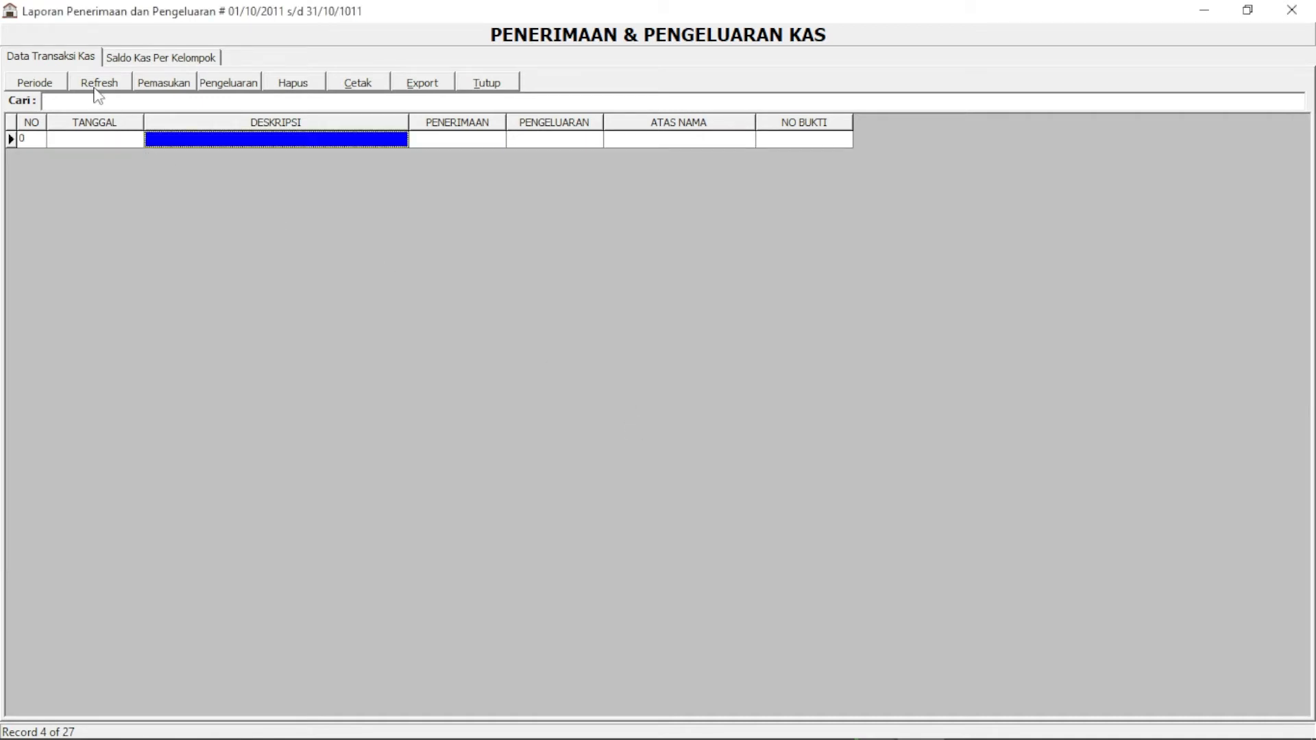
Correct the end date to 31/10/2011, reload, and browse the 20 October cash entries
{"action": "left_click", "coordinate": [44, 85]}
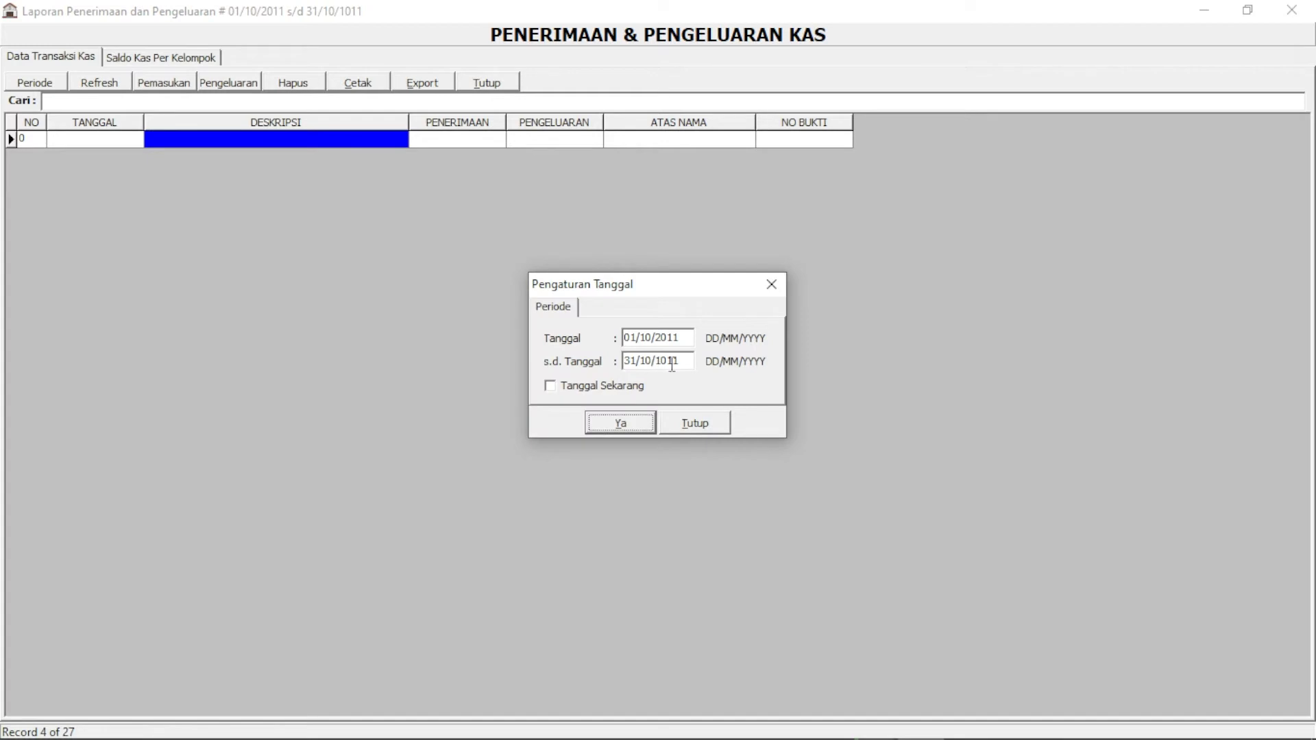
{"action": "left_click_drag", "start_coordinate": [684, 361], "coordinate": [663, 358]}
{"action": "type", "text": "20"}
{"action": "left_click", "coordinate": [628, 422]}
{"action": "mouse_move", "coordinate": [364, 244]}
{"action": "left_mouse_down"}
{"action": "mouse_move", "coordinate": [370, 404]}
{"action": "mouse_move", "coordinate": [367, 248]}
{"action": "left_mouse_up"}
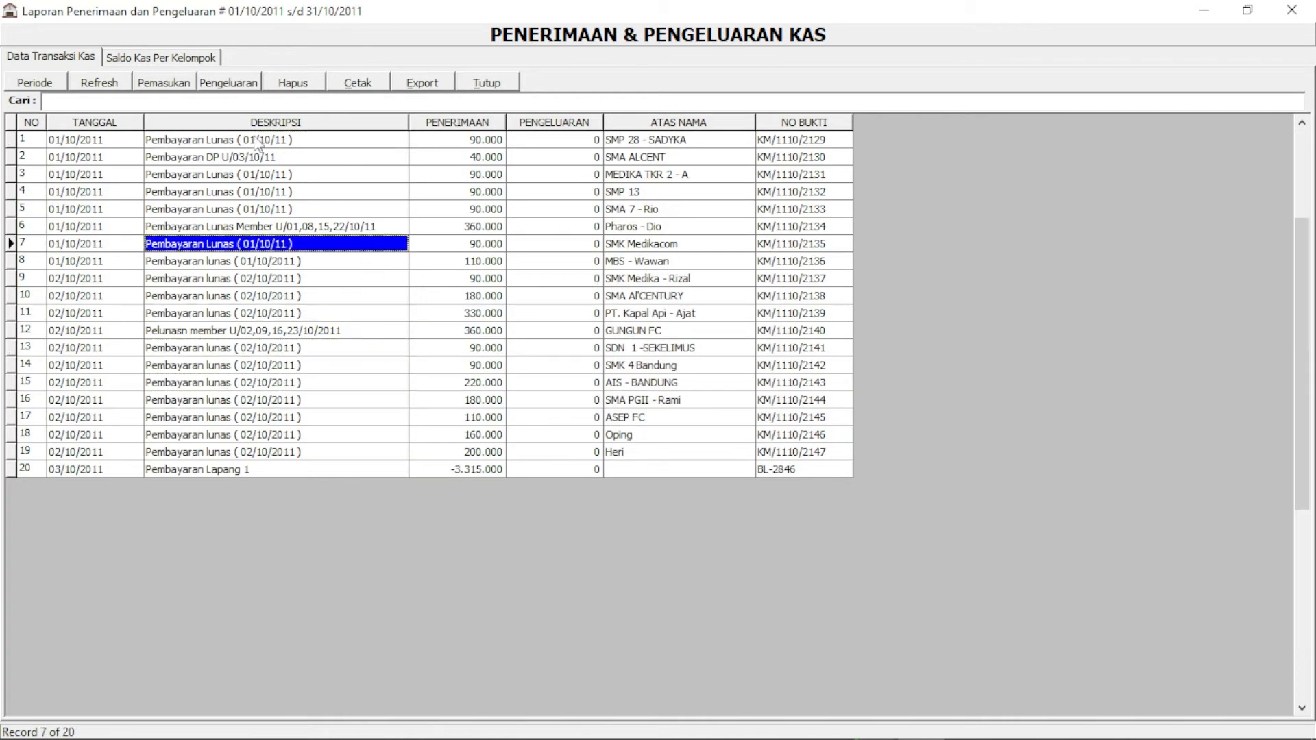
Review the October 2011 cash report preview at whole-page size, then close it back to the list
{"action": "left_click", "coordinate": [353, 86]}
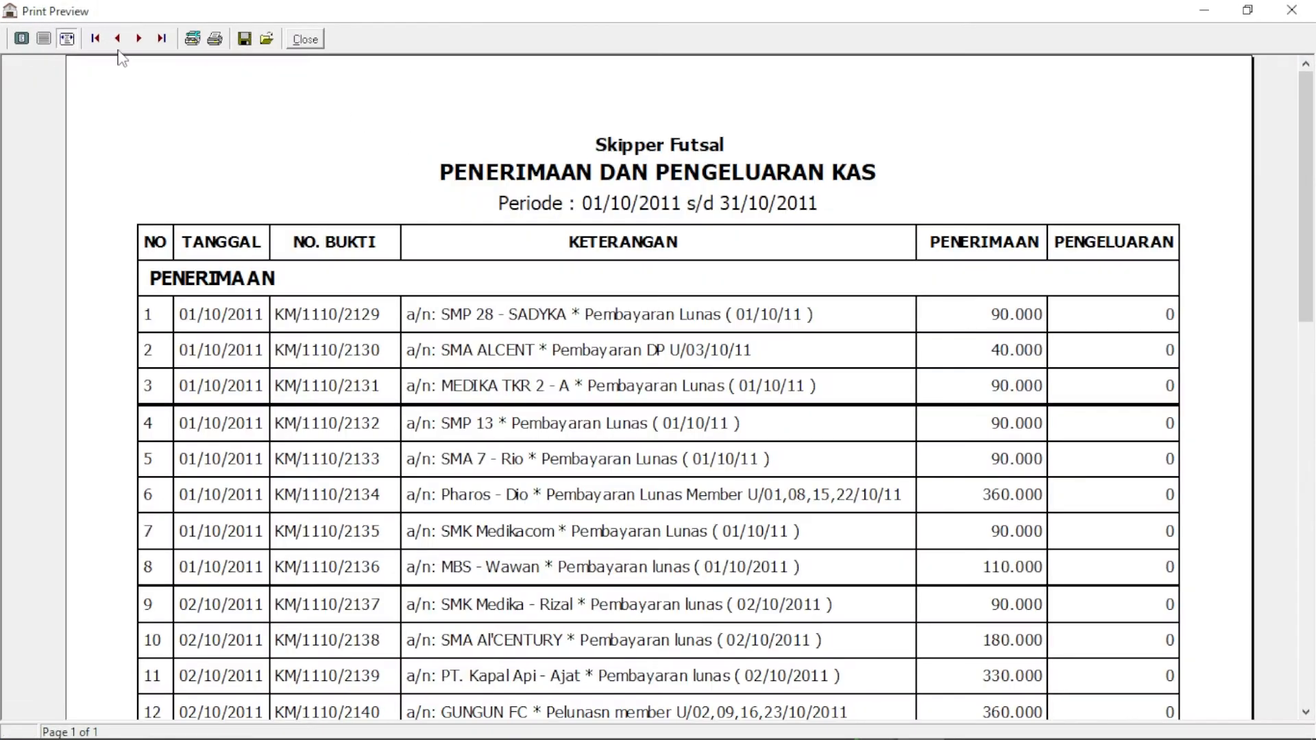
{"action": "left_click", "coordinate": [46, 39]}
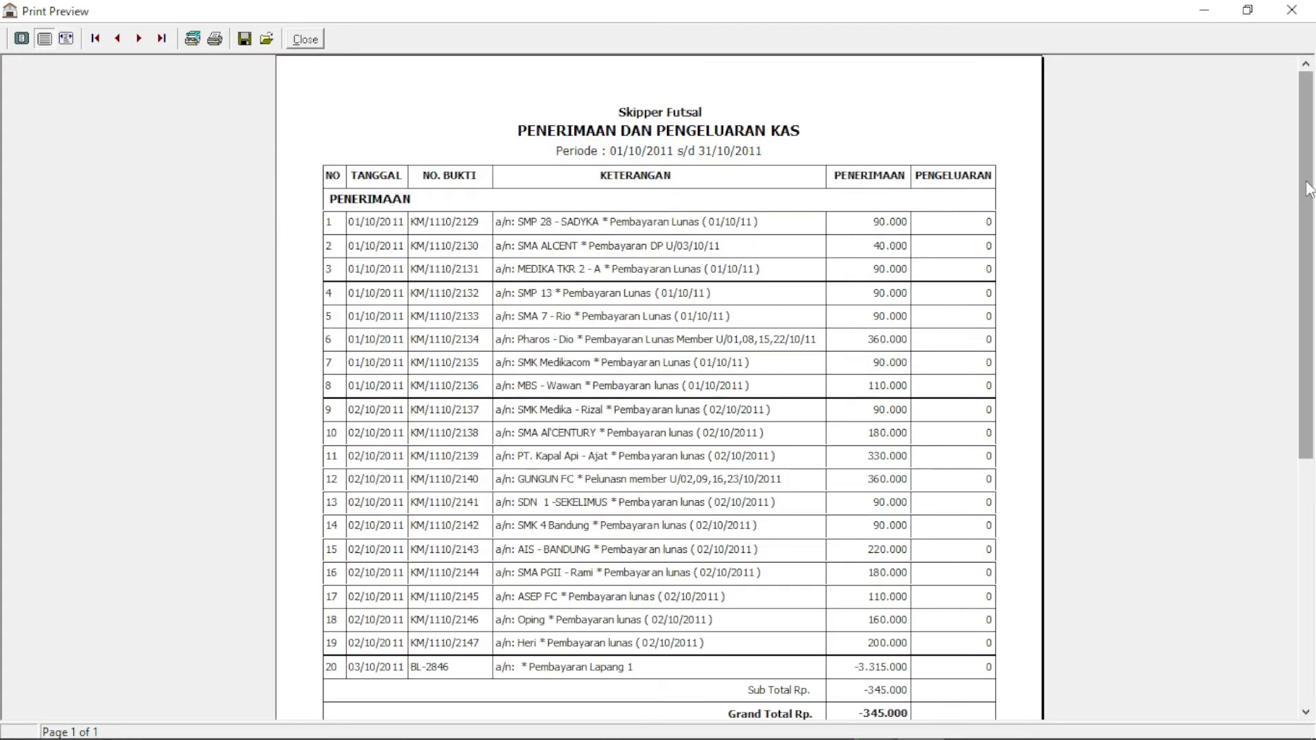
{"action": "scroll", "coordinate": [1293, 274], "scroll_direction": "down", "scroll_amount": 3}
{"action": "scroll", "coordinate": [1293, 274], "scroll_direction": "up", "scroll_amount": 3}
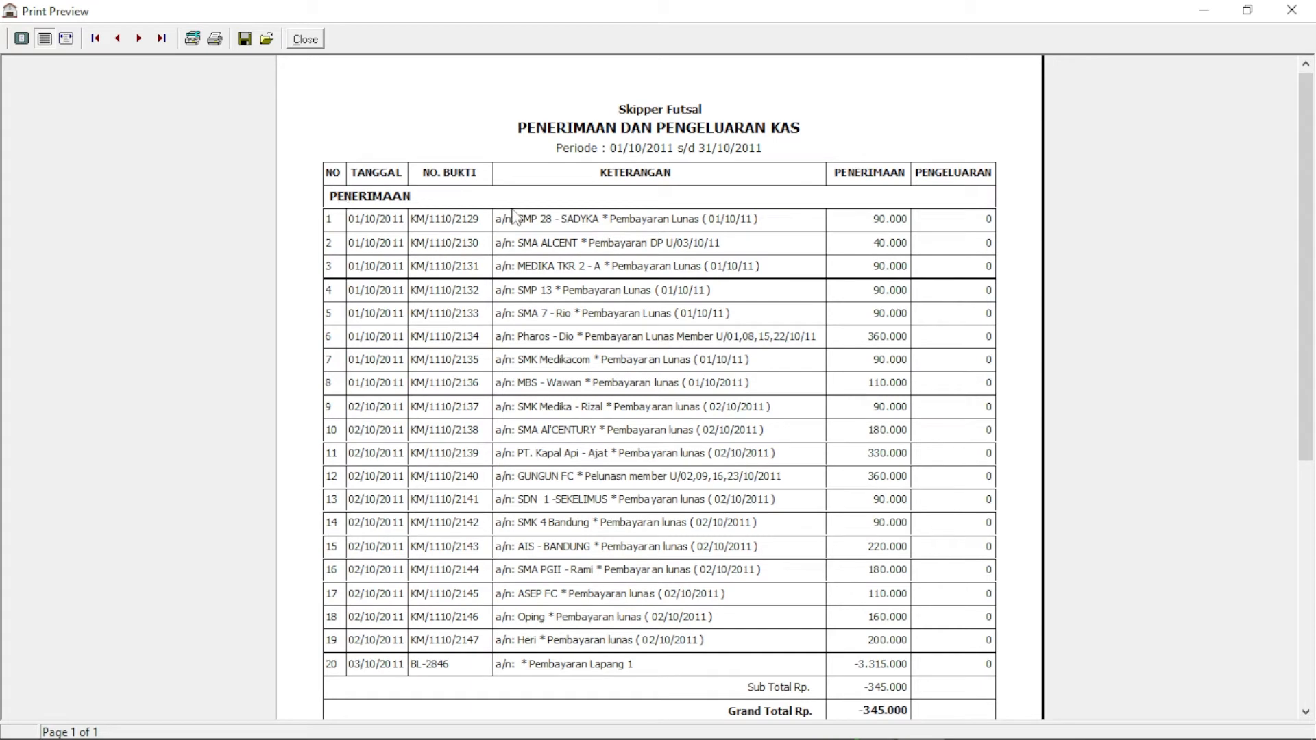
{"action": "scroll", "coordinate": [1306, 400], "scroll_direction": "down", "scroll_amount": 3}
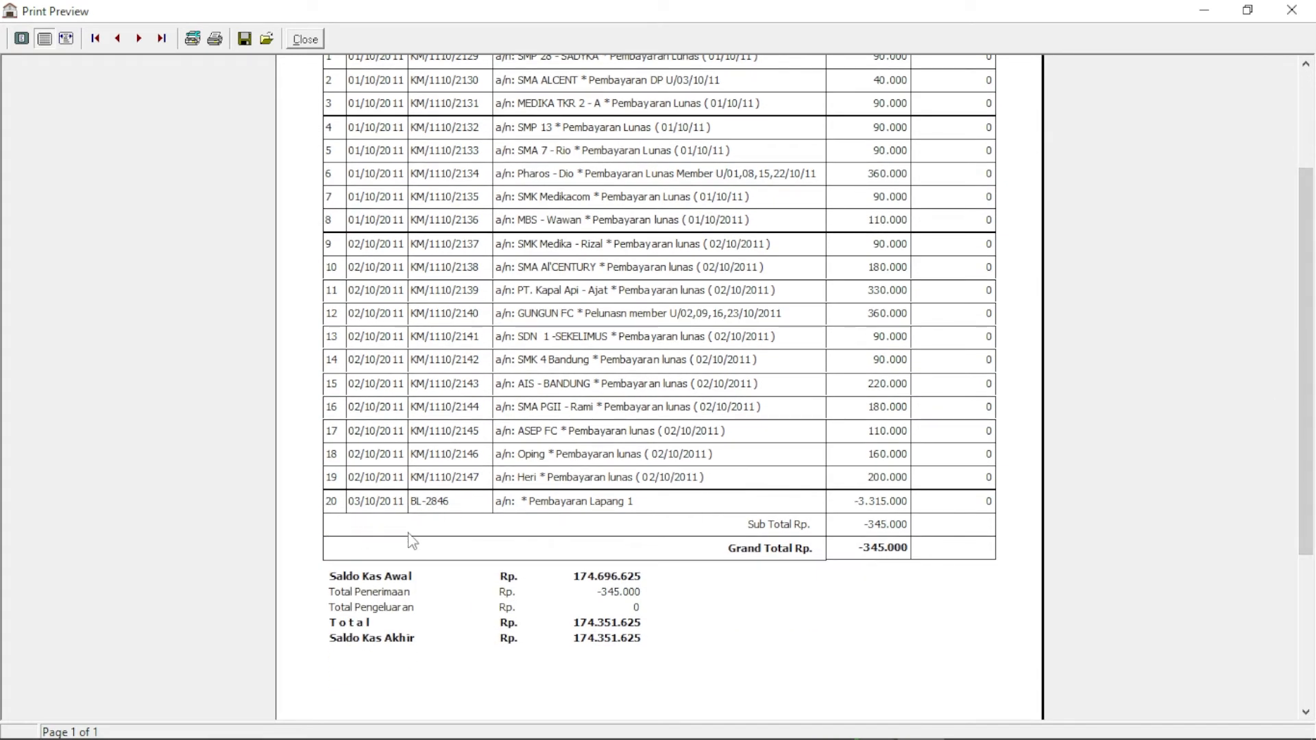
{"action": "scroll", "coordinate": [400, 542], "scroll_direction": "up", "scroll_amount": 2}
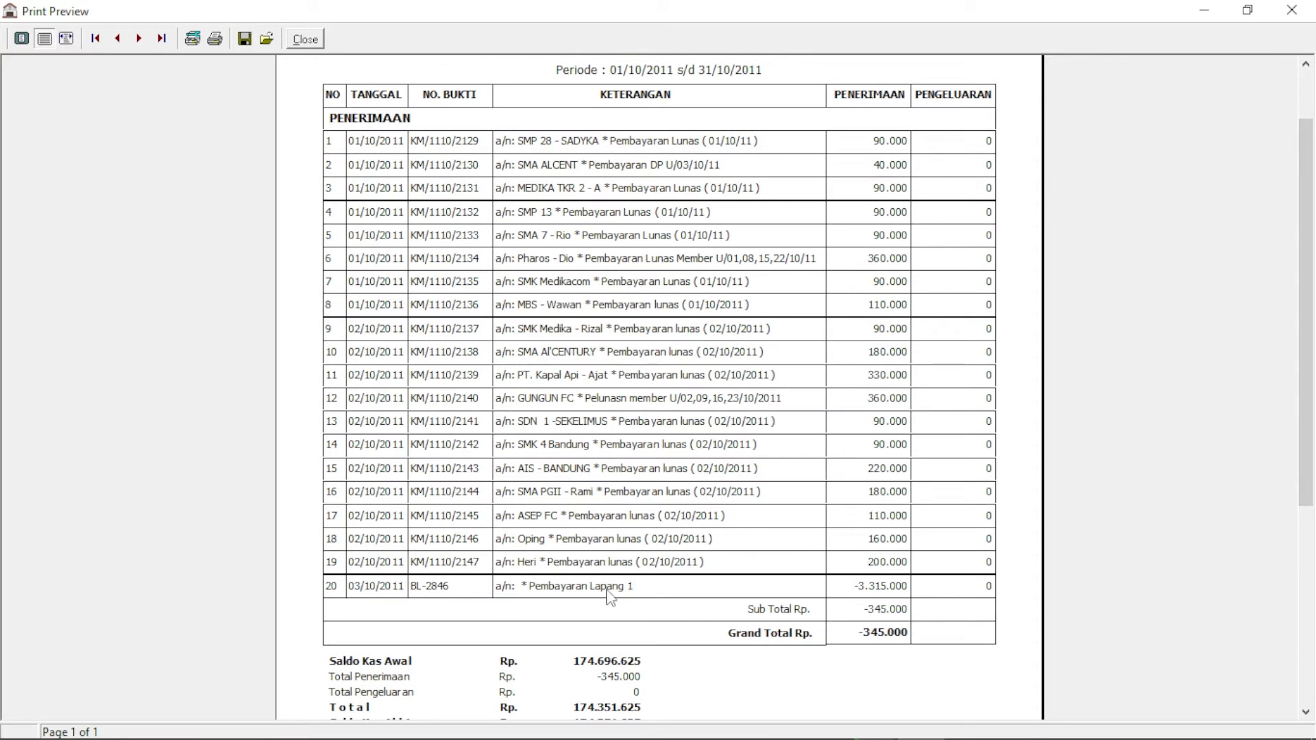
{"action": "left_click", "coordinate": [305, 39]}
{"action": "left_click", "coordinate": [321, 439]}
{"action": "left_click", "coordinate": [306, 469]}
{"action": "left_click", "coordinate": [165, 82]}
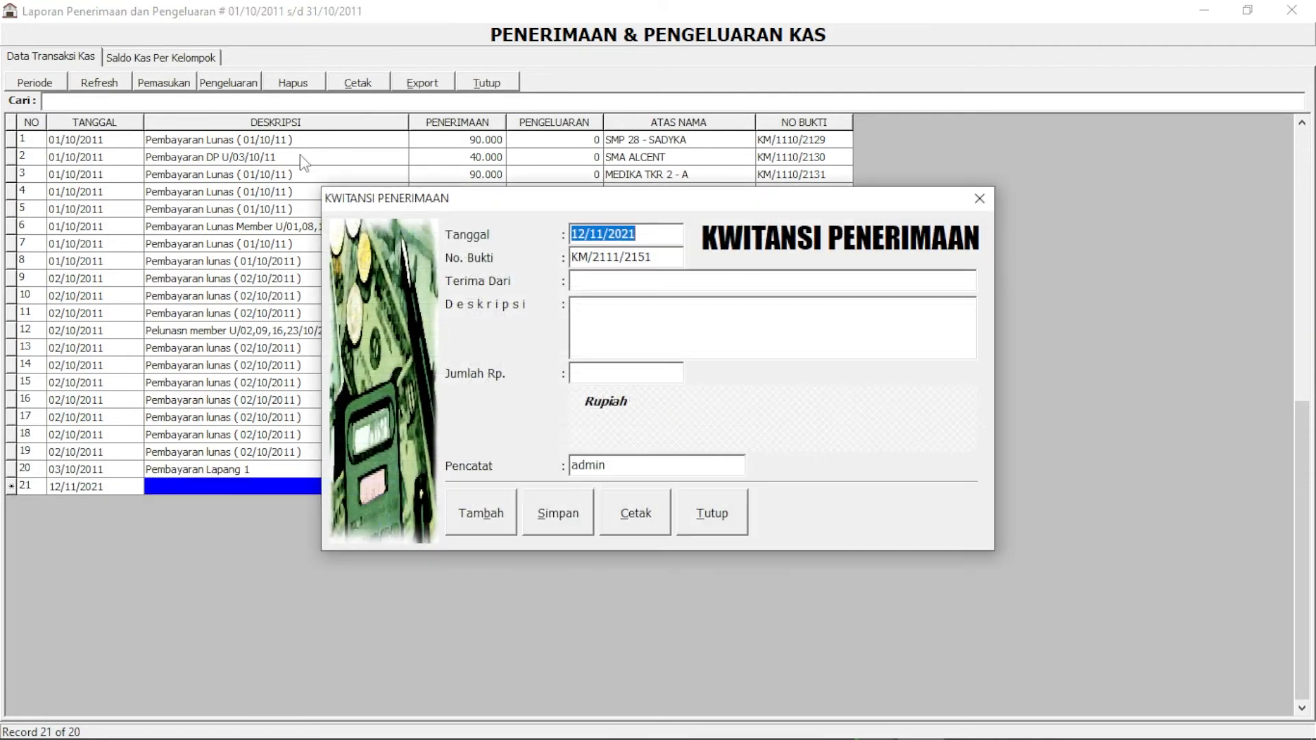
{"action": "left_click", "coordinate": [696, 518]}
{"action": "left_click", "coordinate": [381, 454]}
{"action": "left_click", "coordinate": [375, 471]}
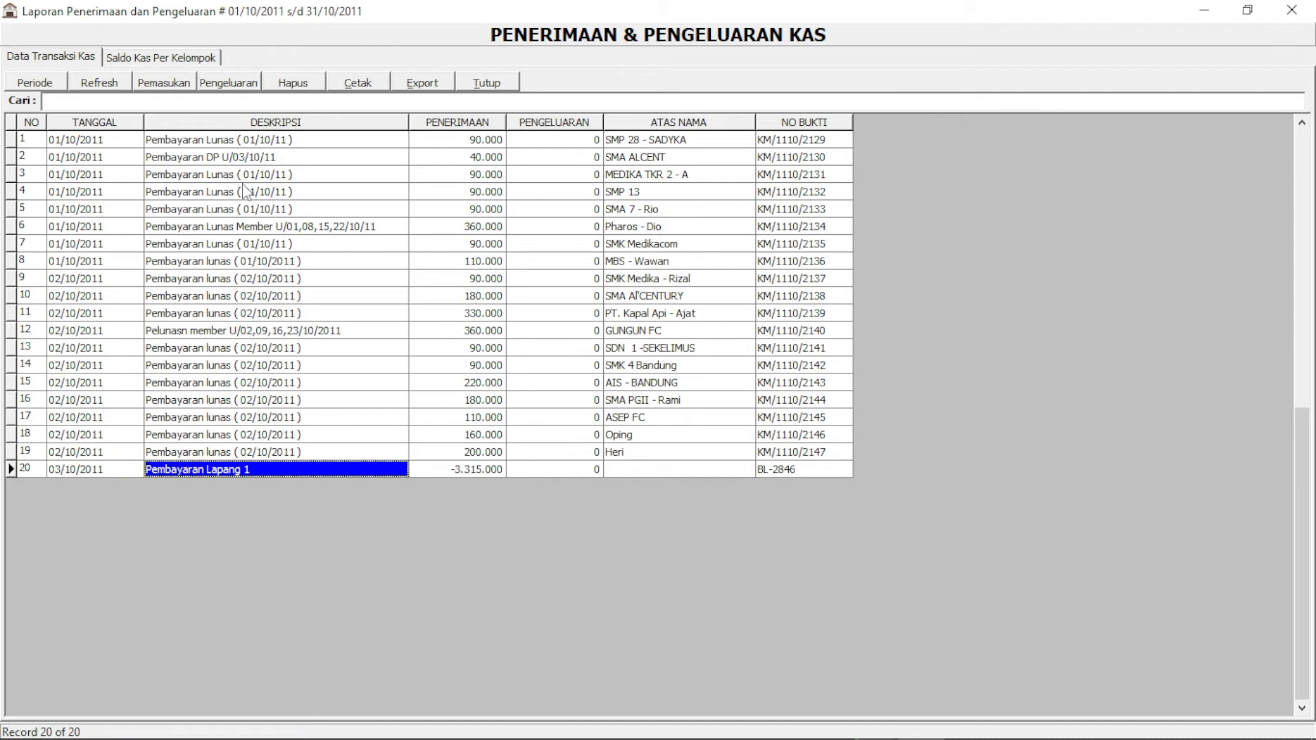
{"action": "left_click", "coordinate": [178, 87]}
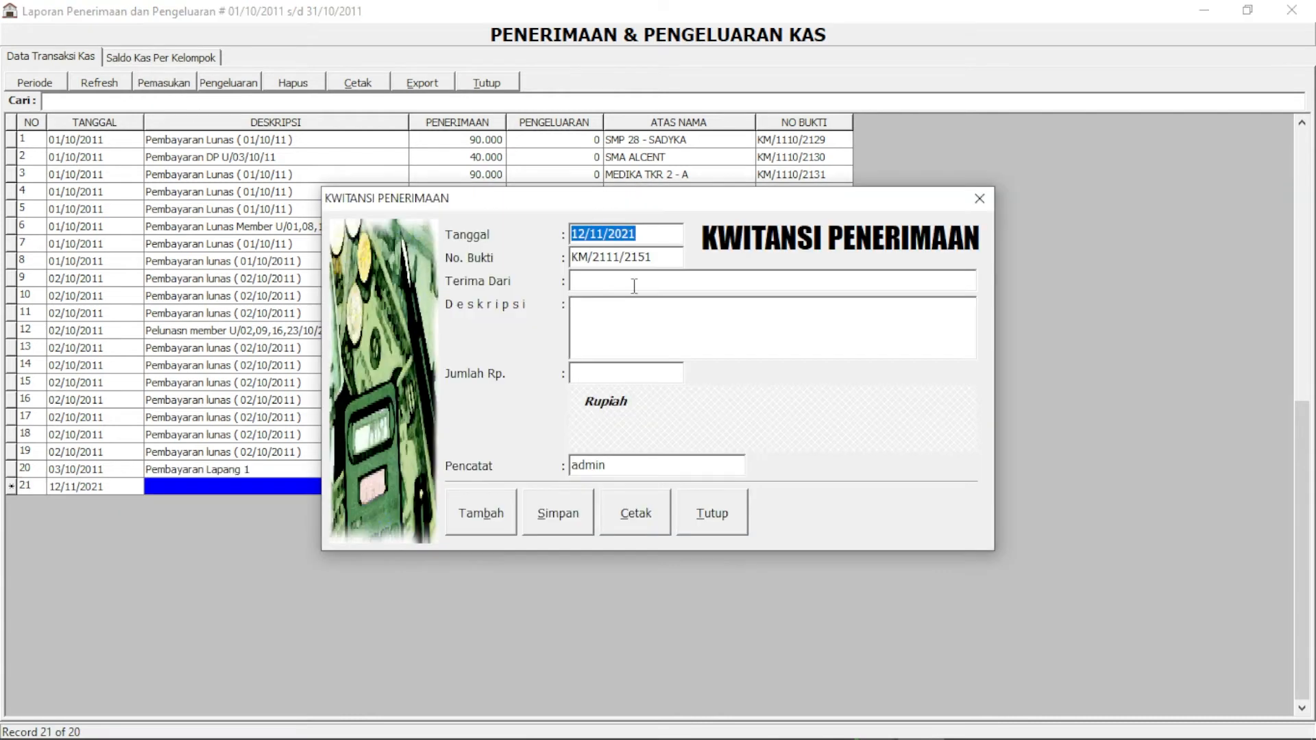
{"action": "left_click", "coordinate": [636, 283]}
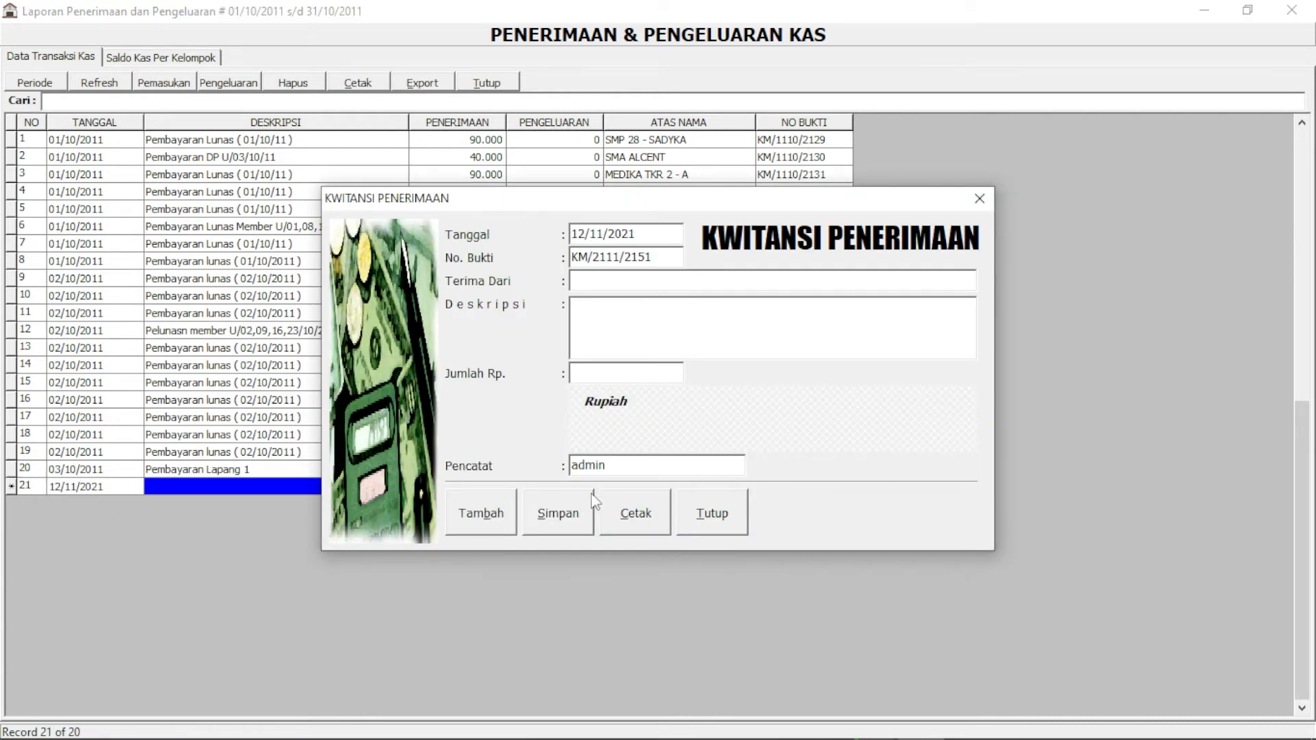
{"action": "left_click", "coordinate": [720, 515]}
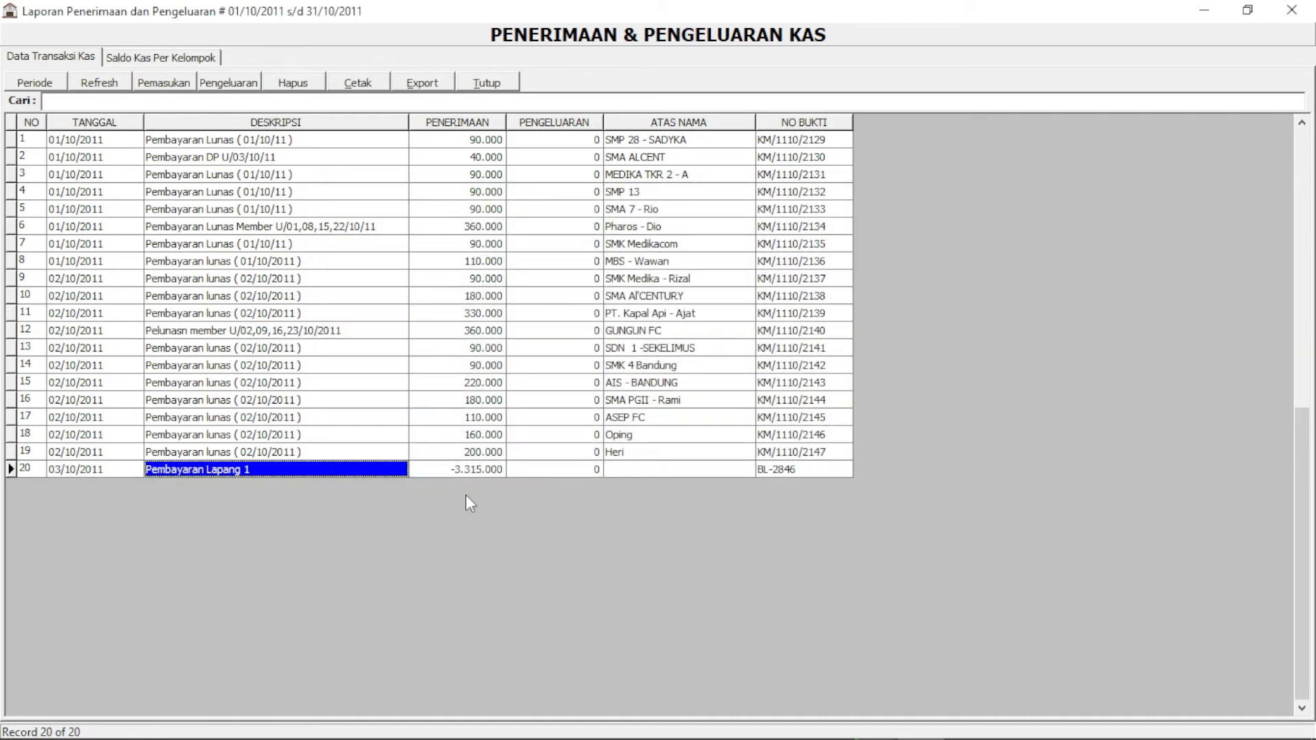
Record a 25.000 cash expense for Galon, described as 'Beli Galon'
{"action": "left_click", "coordinate": [232, 82]}
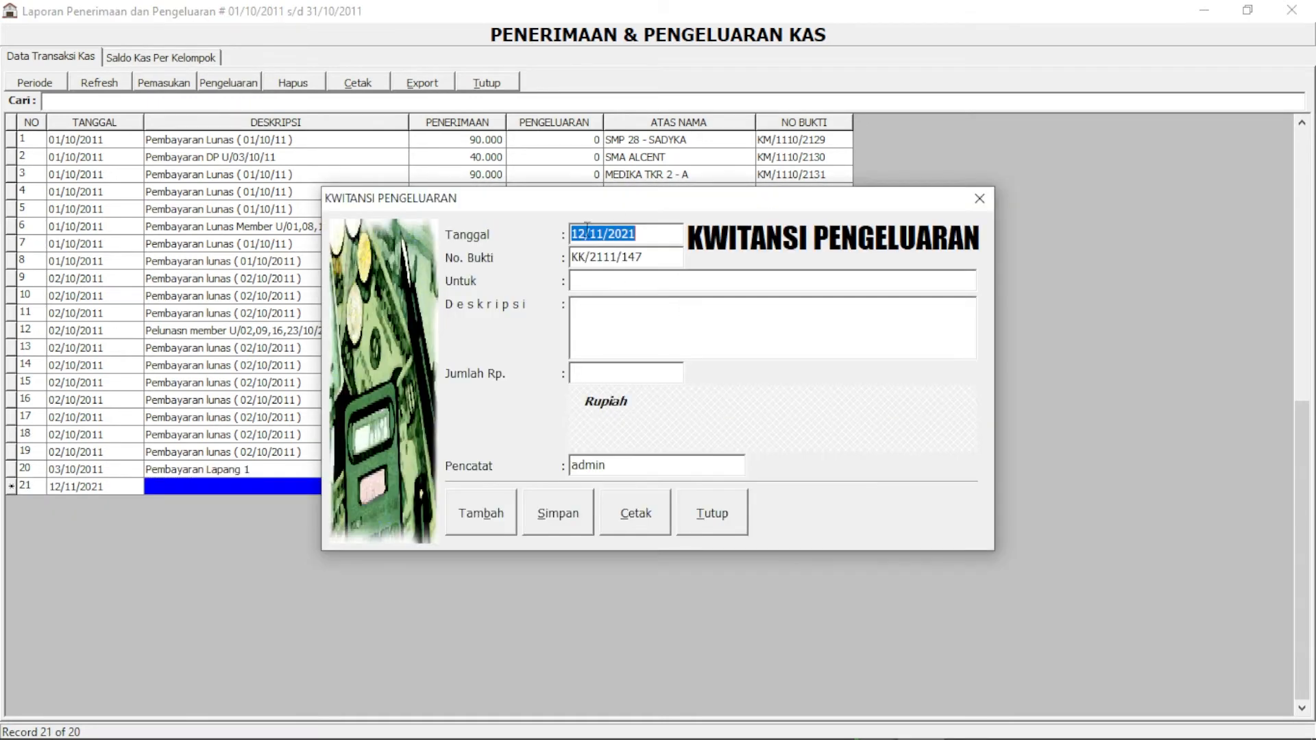
{"action": "left_click", "coordinate": [723, 511]}
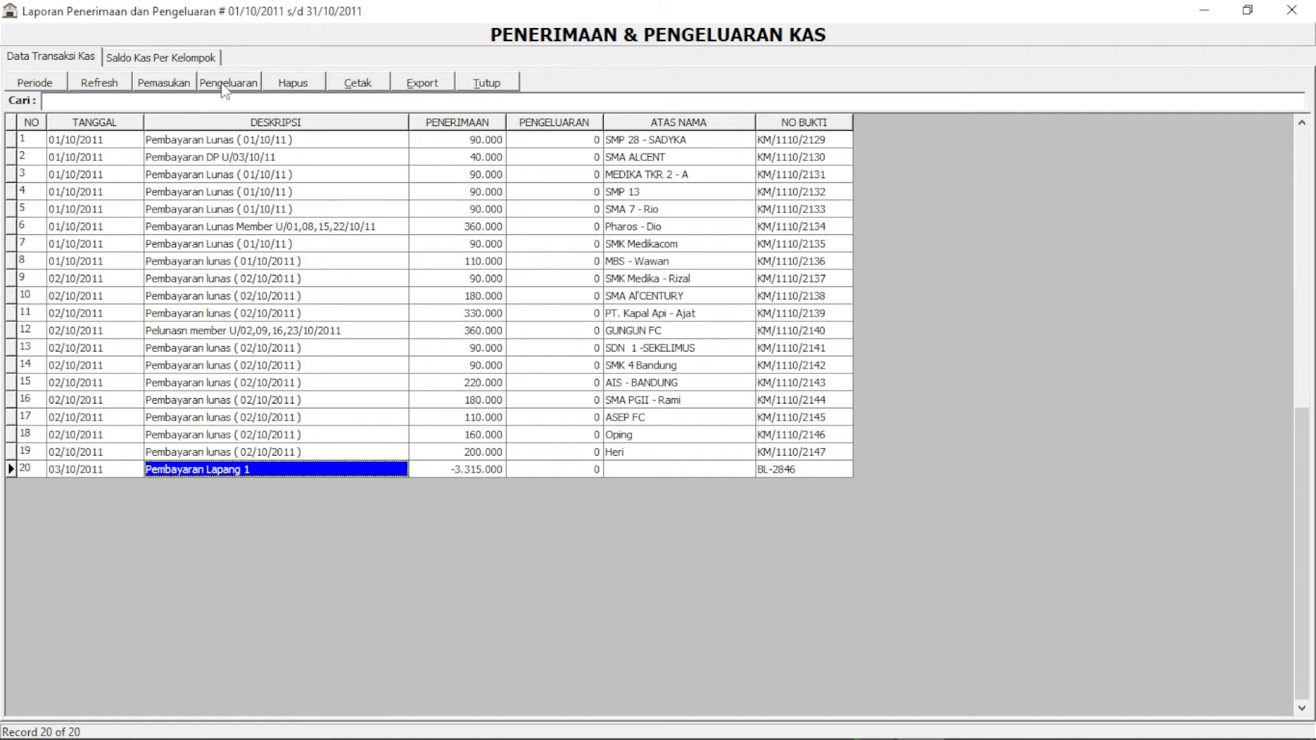
{"action": "left_click", "coordinate": [226, 84]}
{"action": "left_click", "coordinate": [619, 282]}
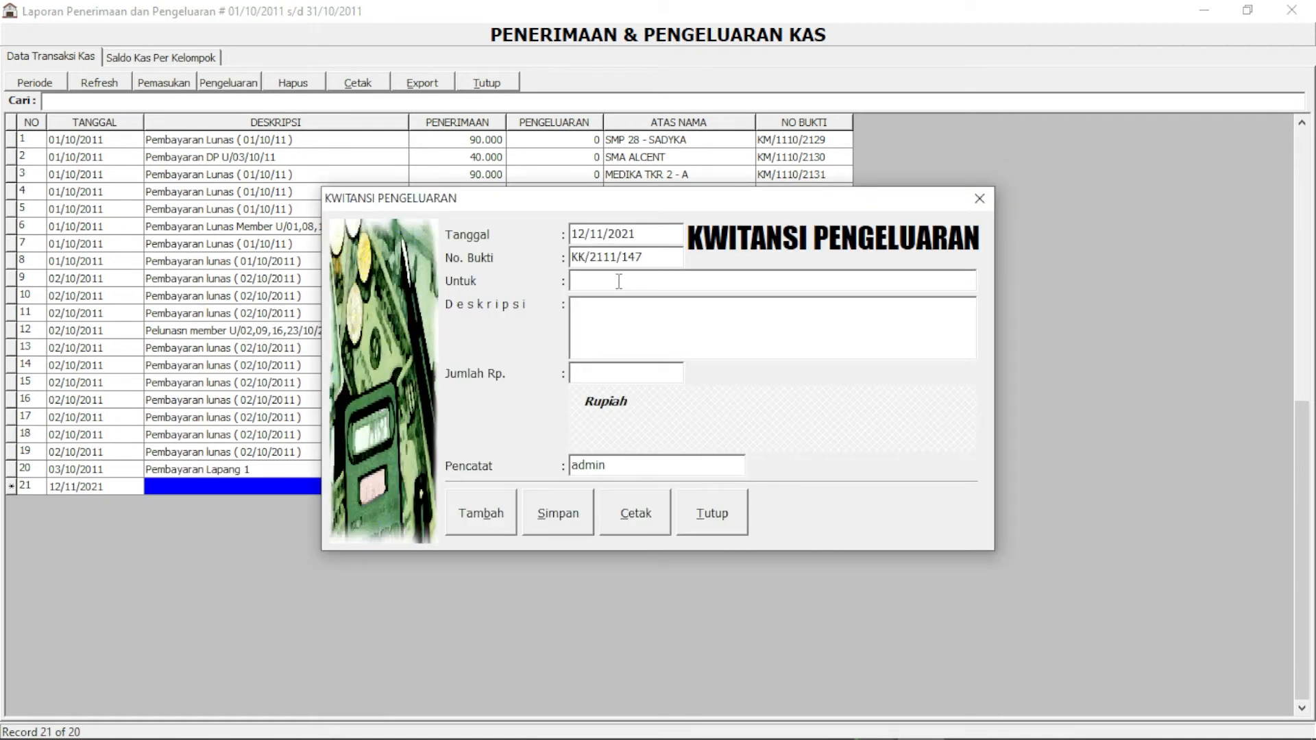
{"action": "type", "text": "Galon"}
{"action": "left_click", "coordinate": [567, 519]}
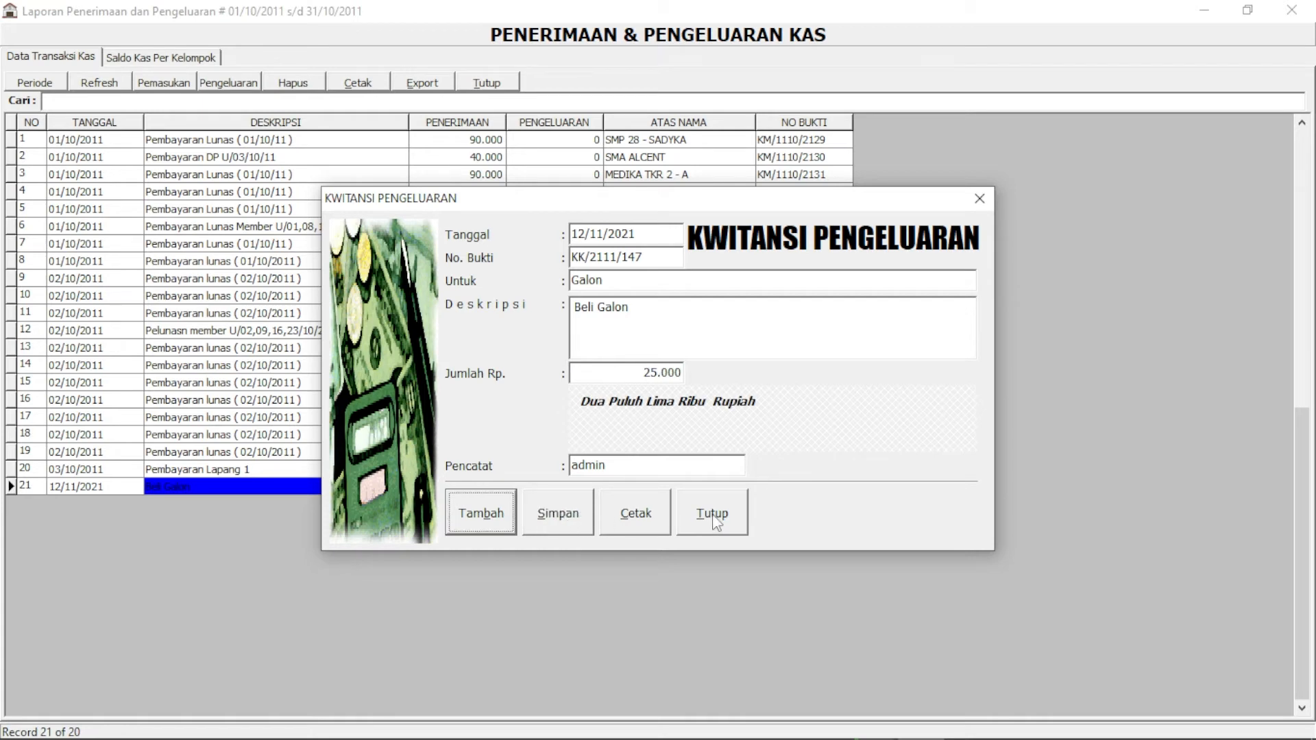
Preview the printed Beli Galon expense receipt at whole-page size, then close the receipt form
{"action": "left_click", "coordinate": [641, 524]}
{"action": "left_click", "coordinate": [44, 38]}
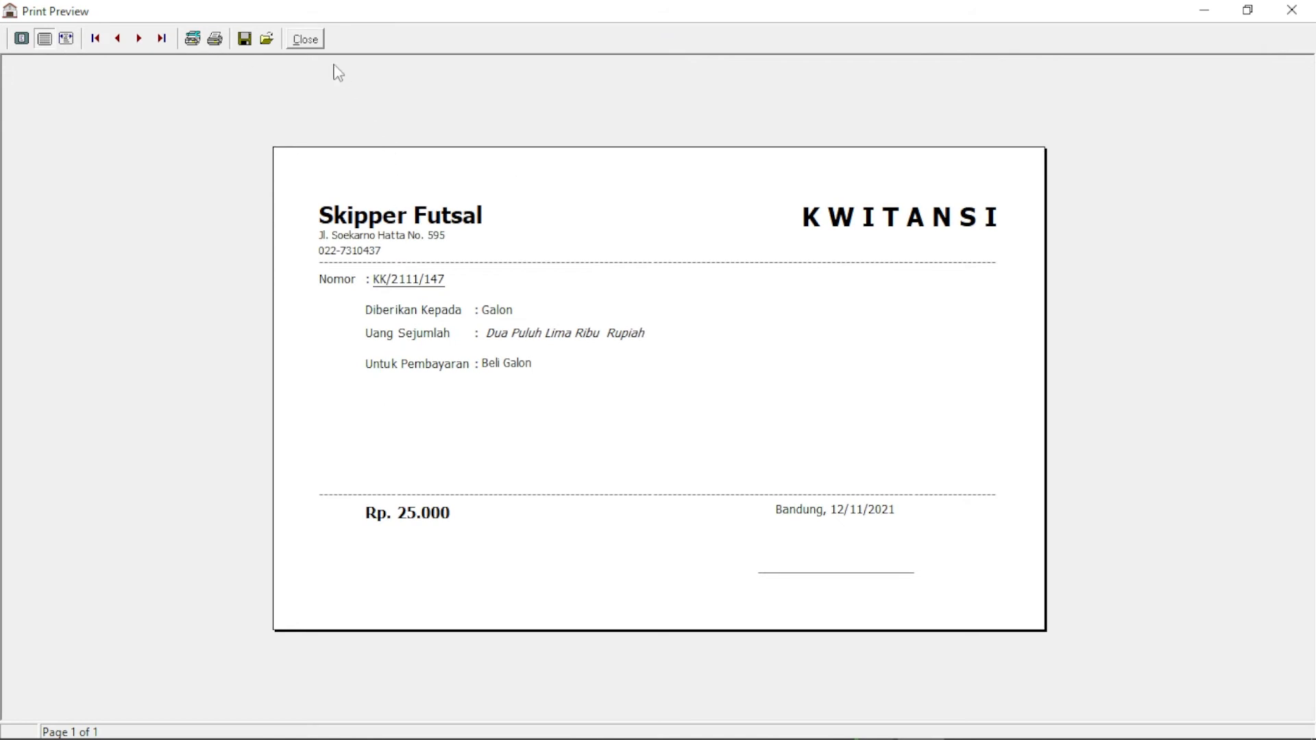
{"action": "left_click", "coordinate": [305, 40]}
{"action": "left_click", "coordinate": [709, 517]}
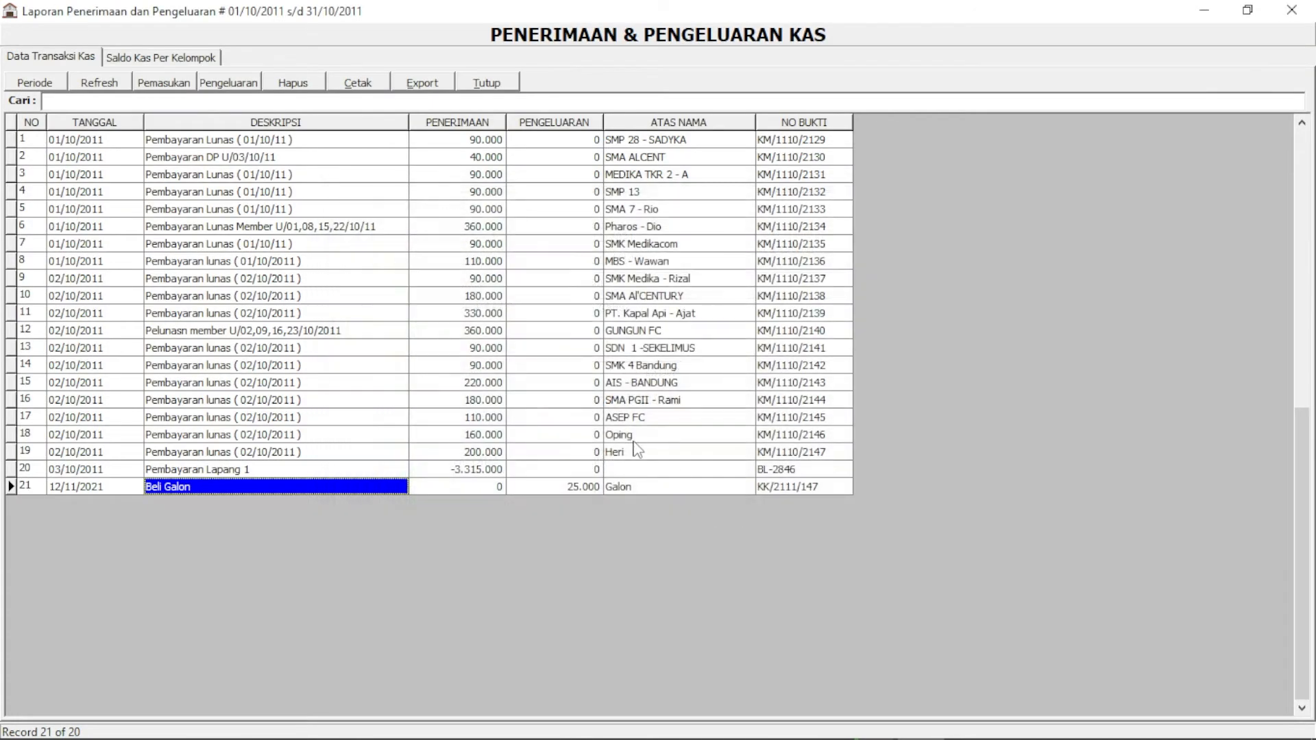
Locate the new 25.000 Galon expense row in the cash transactions list
{"action": "left_click", "coordinate": [641, 435]}
{"action": "left_click", "coordinate": [573, 489]}
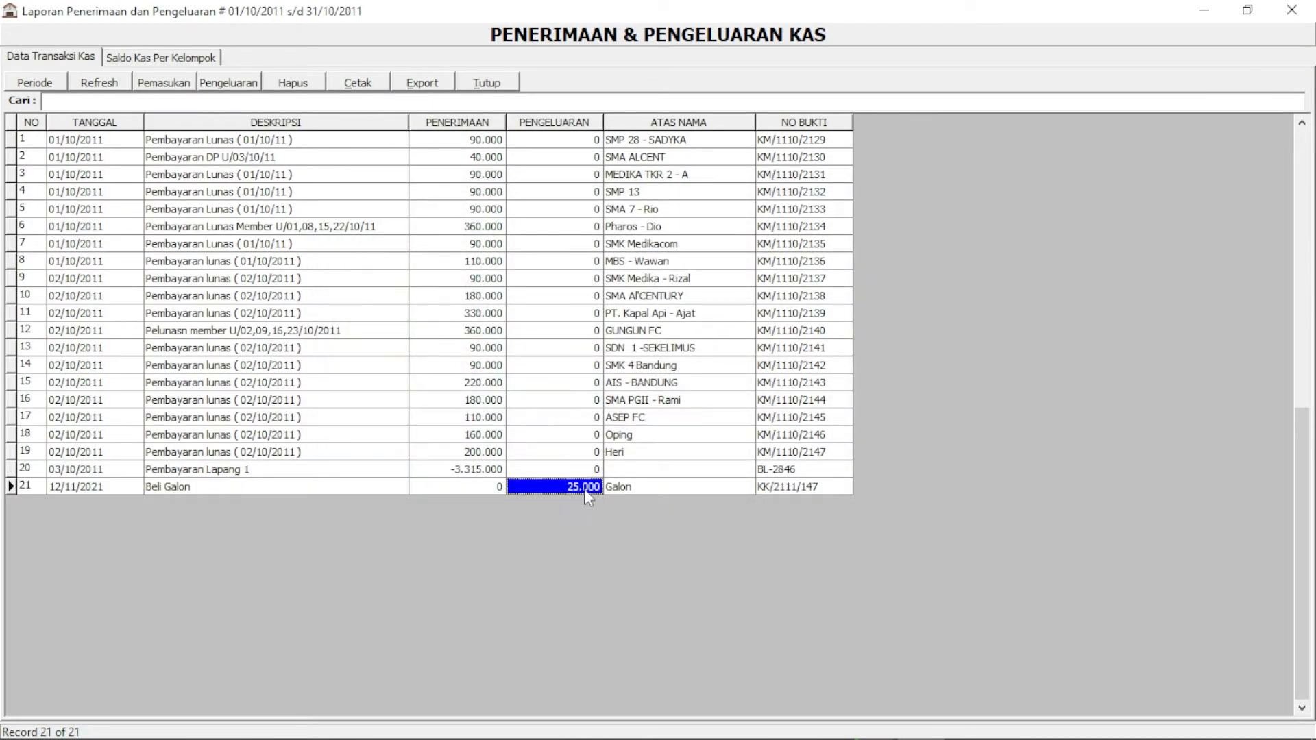
{"action": "left_click", "coordinate": [580, 470]}
{"action": "left_click", "coordinate": [582, 488]}
Preview the cash report with the Galon expense at whole-page size and scroll through it
{"action": "left_click", "coordinate": [354, 87]}
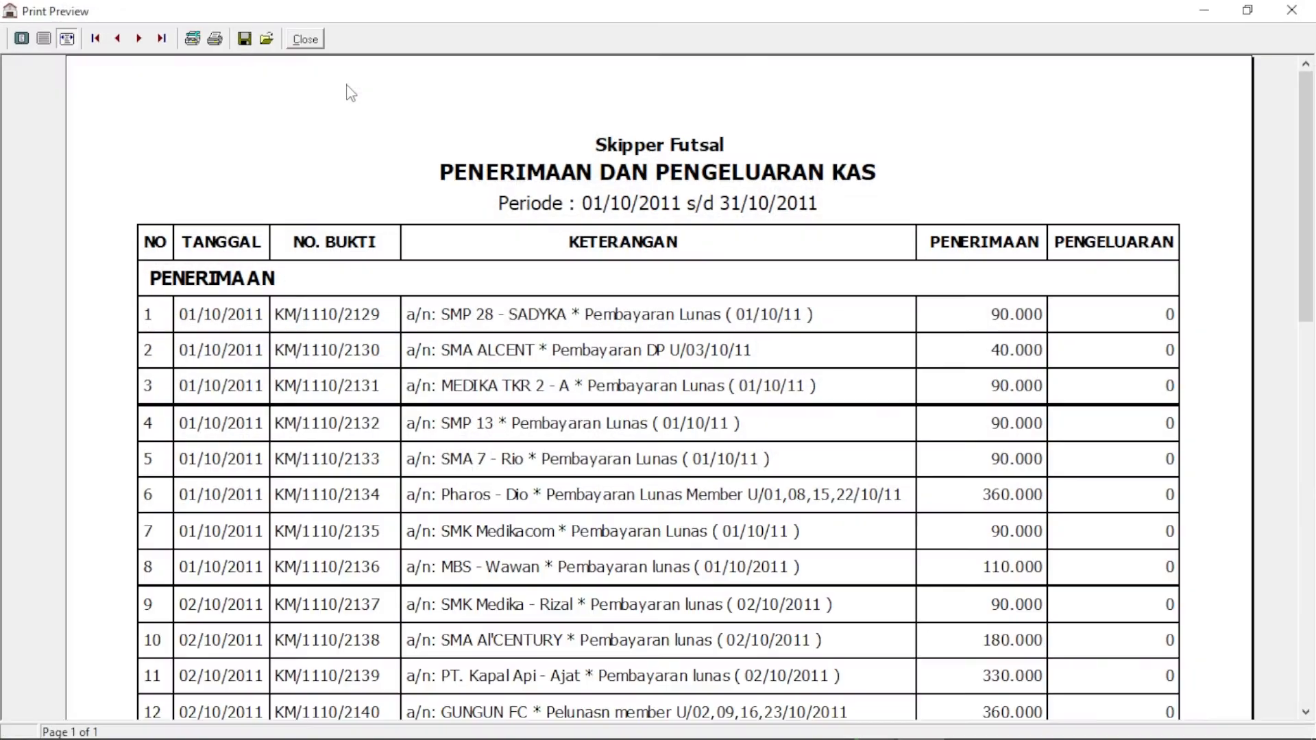
{"action": "left_click", "coordinate": [66, 38]}
{"action": "left_click_drag", "start_coordinate": [1304, 349], "coordinate": [1307, 488]}
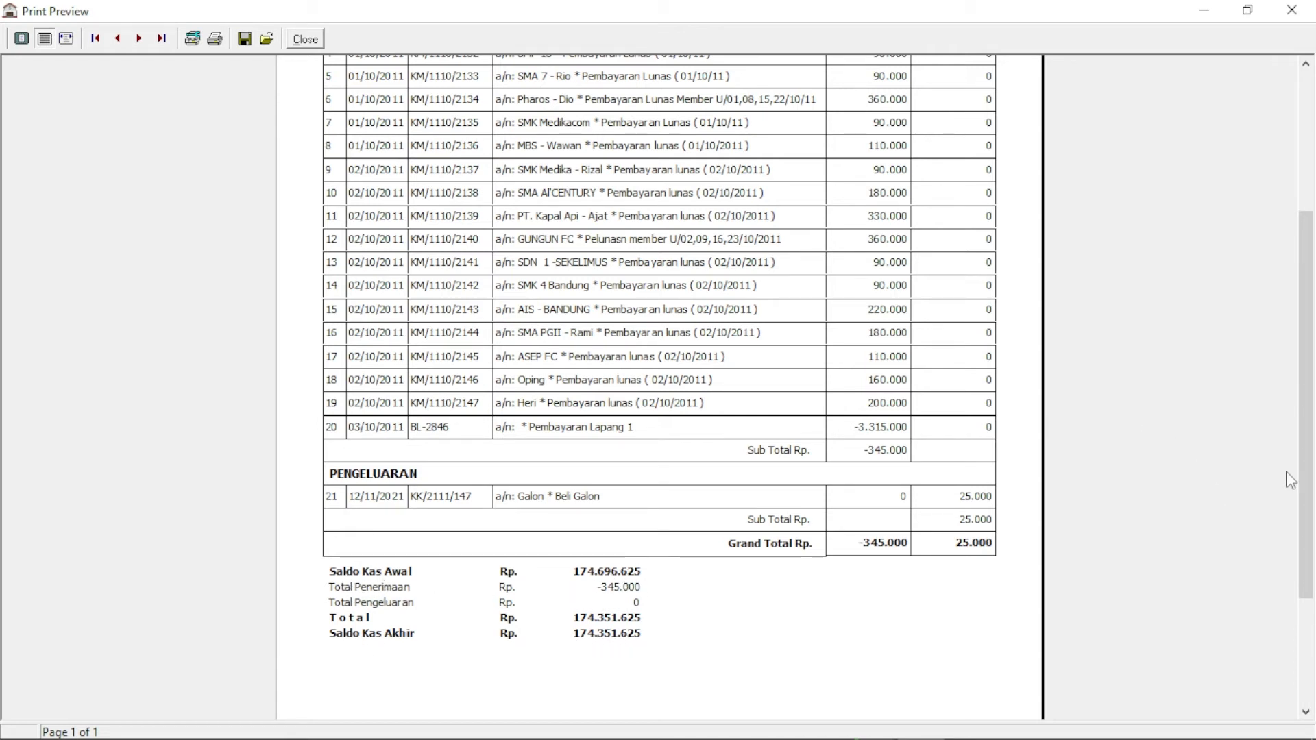
{"action": "scroll", "coordinate": [1257, 493], "scroll_direction": "up", "scroll_amount": 5}
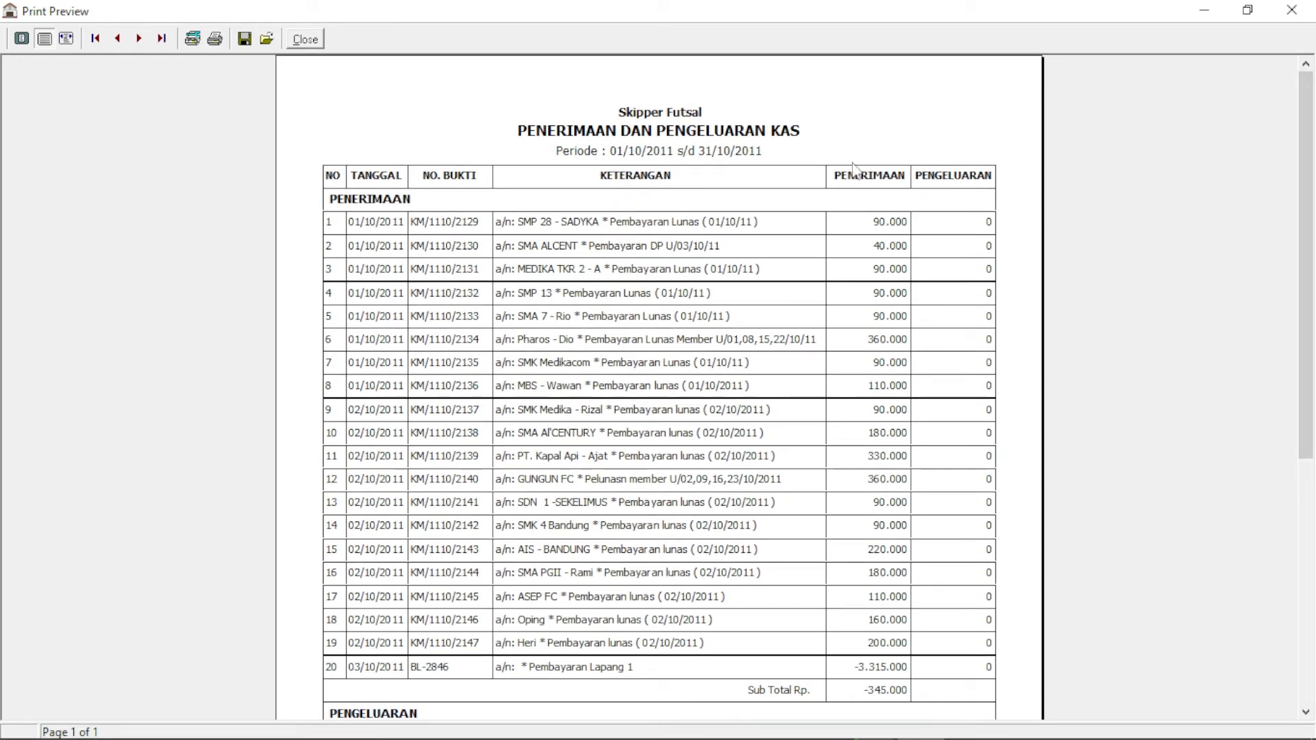
{"action": "left_click_drag", "start_coordinate": [1302, 219], "coordinate": [1287, 387]}
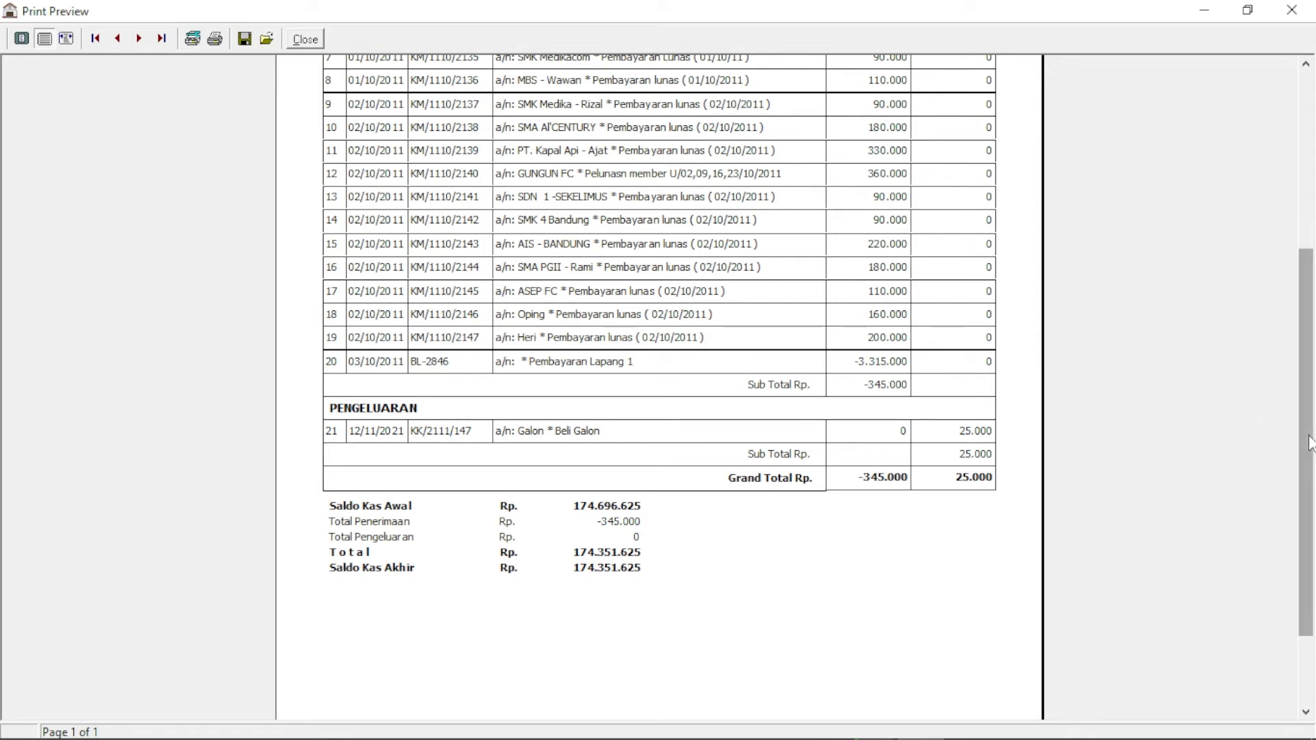
{"action": "scroll", "coordinate": [1306, 432], "scroll_direction": "up", "scroll_amount": 4}
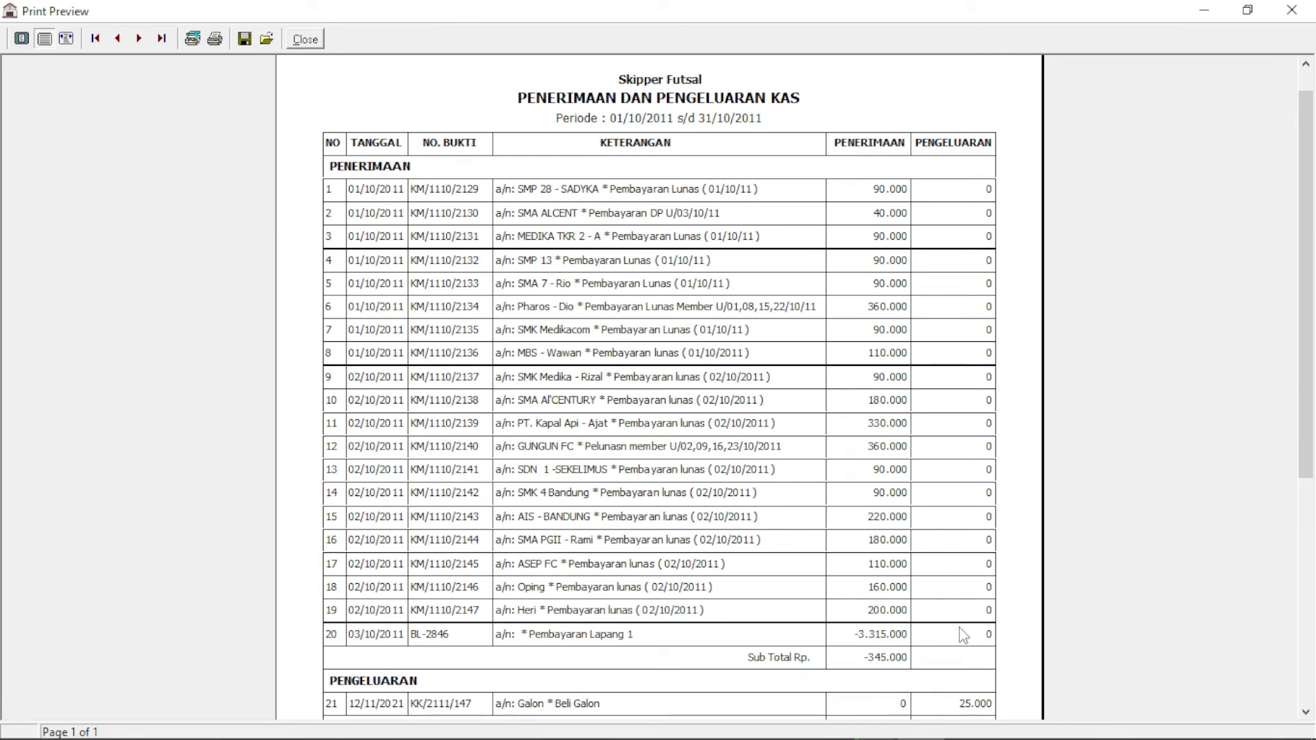
{"action": "left_click", "coordinate": [309, 44]}
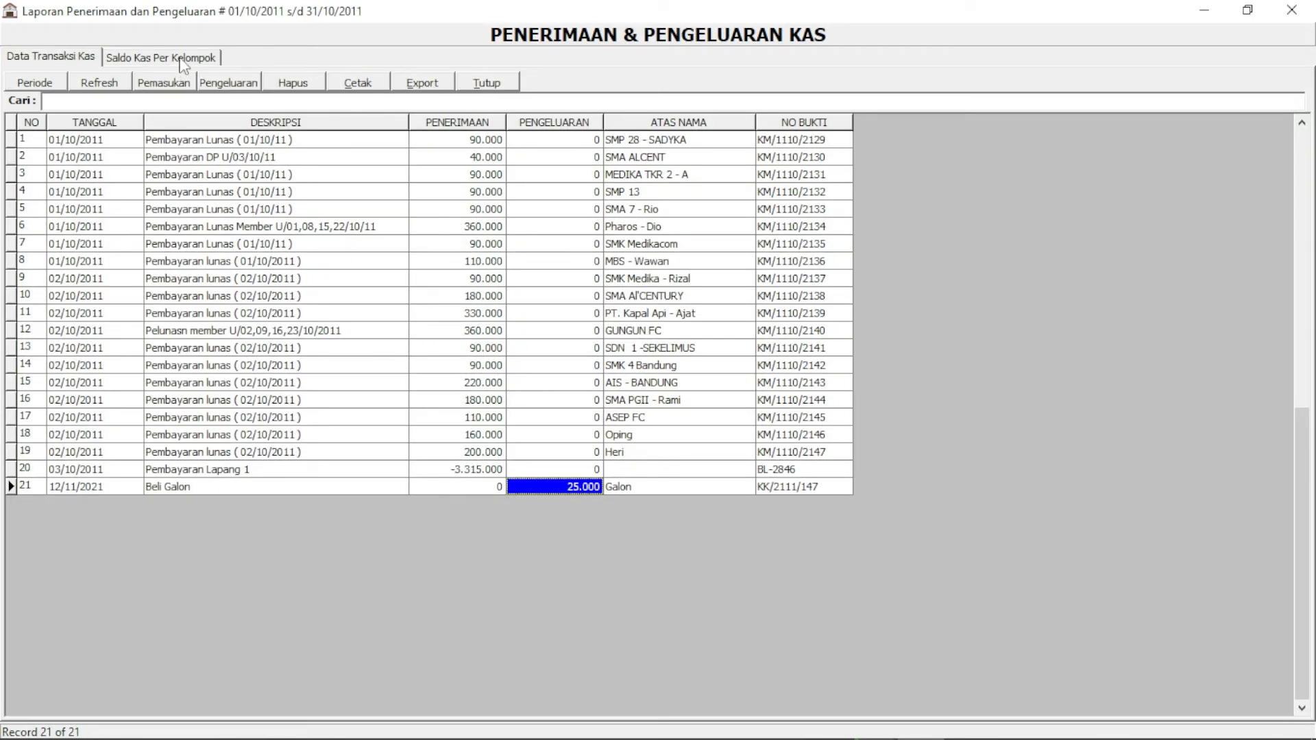
Export the October 2011 cash report to Excel and maximize the new workbook
{"action": "left_click", "coordinate": [375, 85]}
{"action": "left_click", "coordinate": [44, 38]}
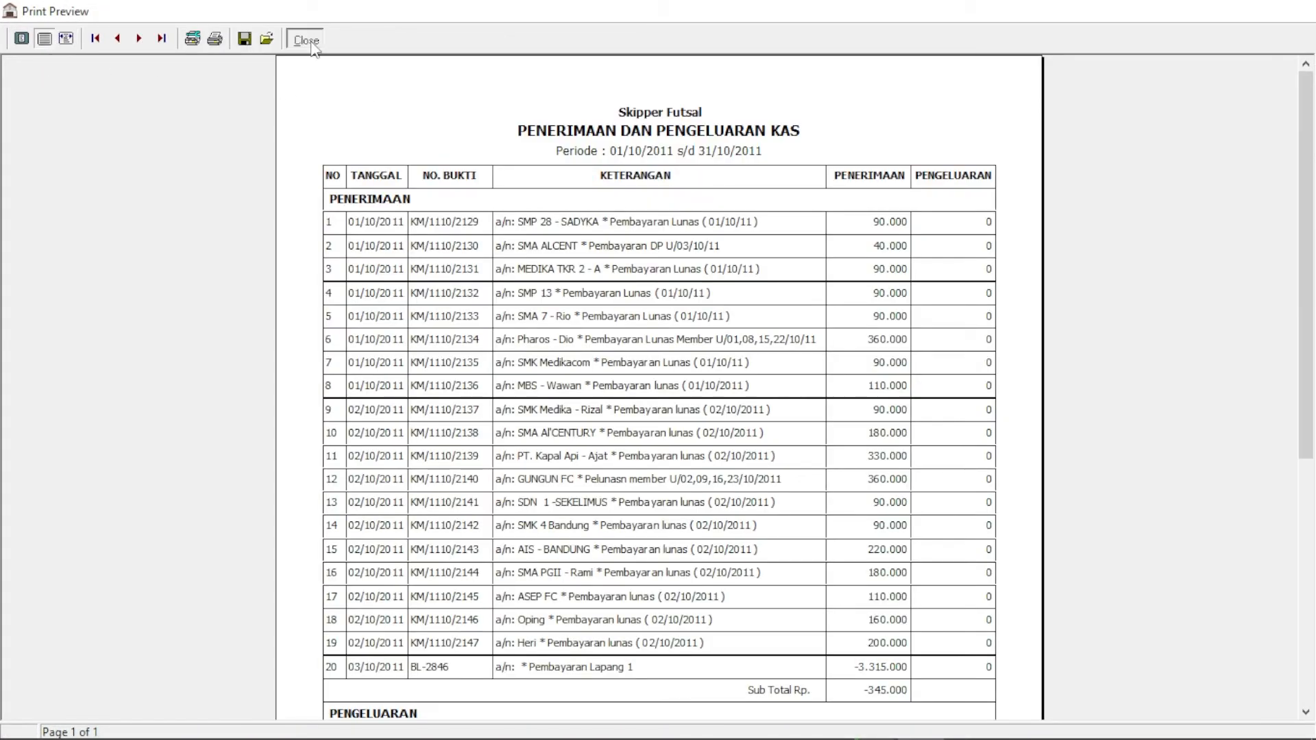
{"action": "left_click", "coordinate": [309, 41]}
{"action": "left_click", "coordinate": [434, 85]}
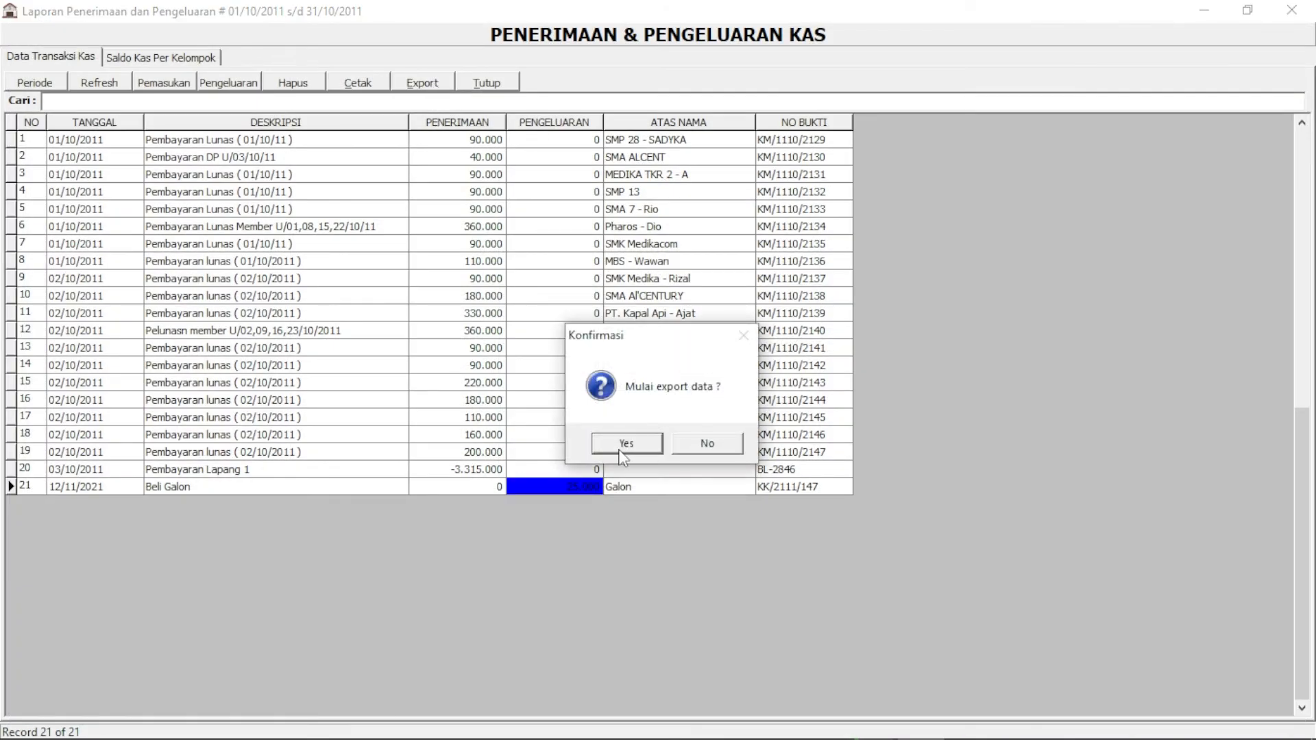
{"action": "left_click", "coordinate": [624, 444]}
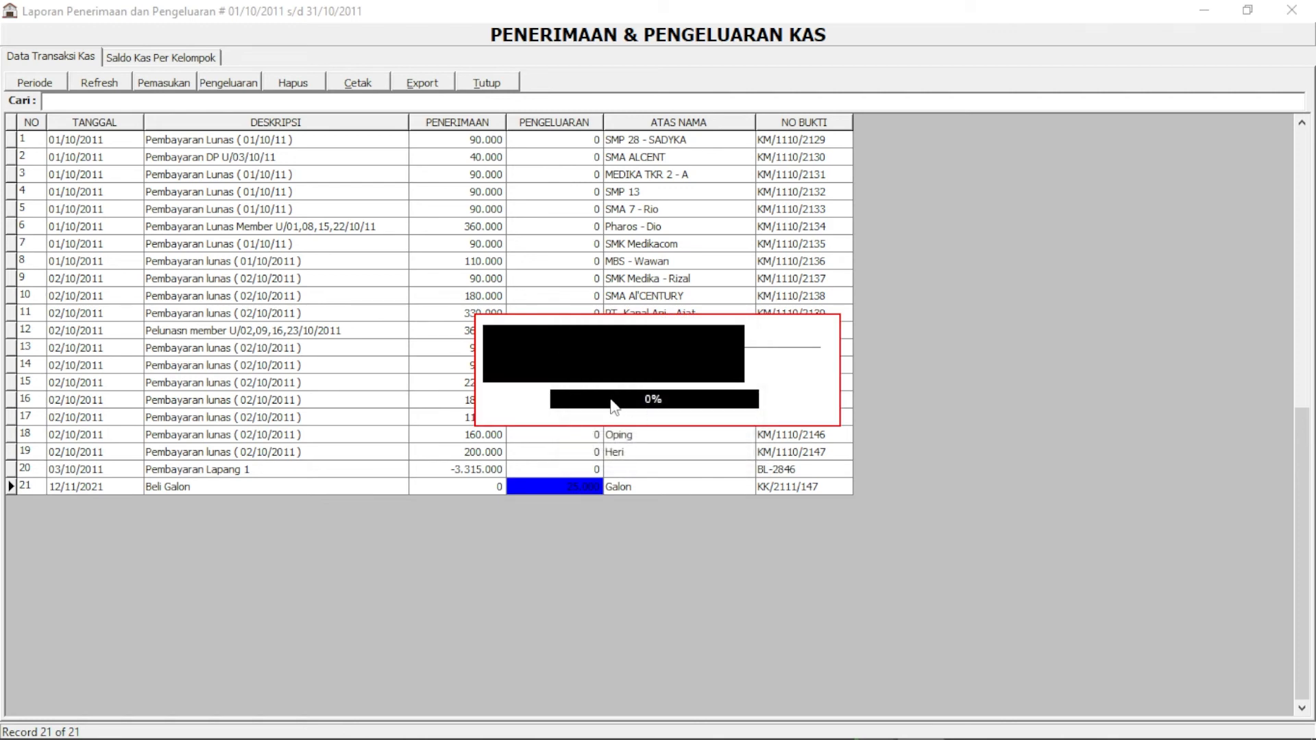
{"action": "left_click", "coordinate": [875, 173]}
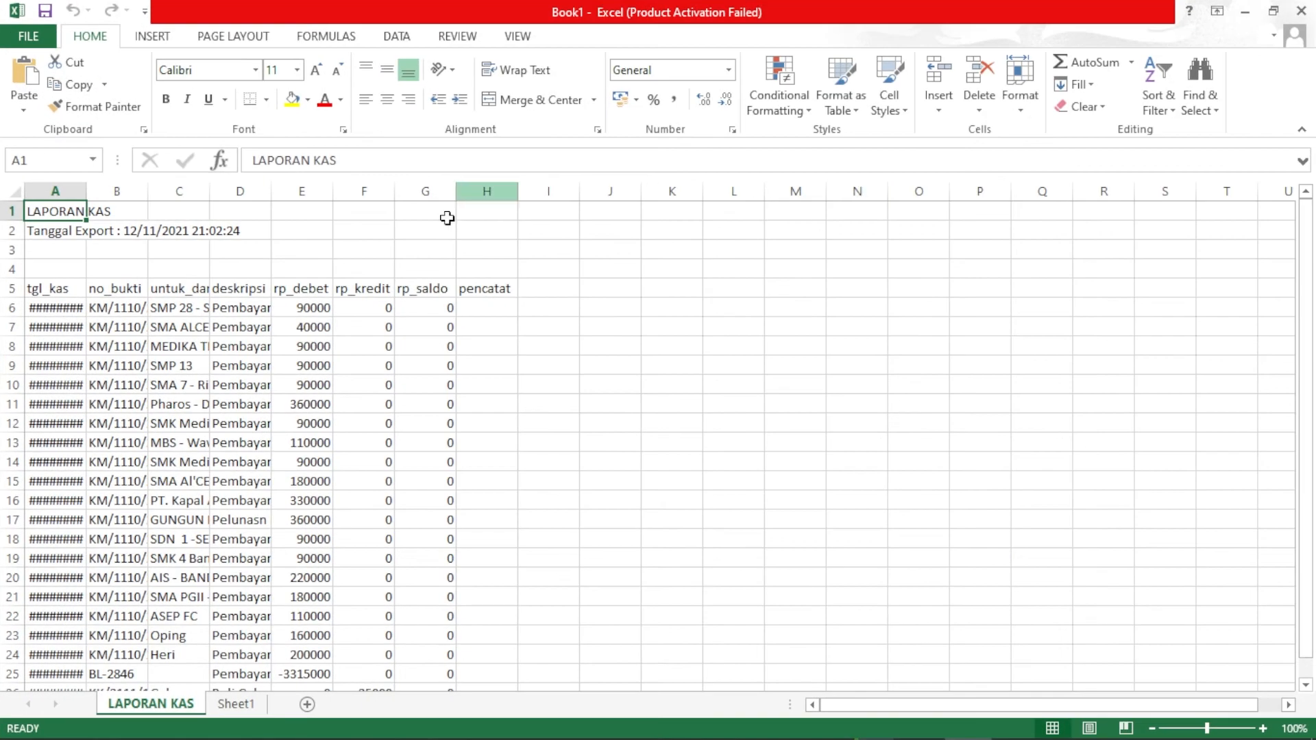
AutoFit all columns of the LAPORAN KAS sheet, then close Excel with Don't Save
{"action": "left_click", "coordinate": [12, 190]}
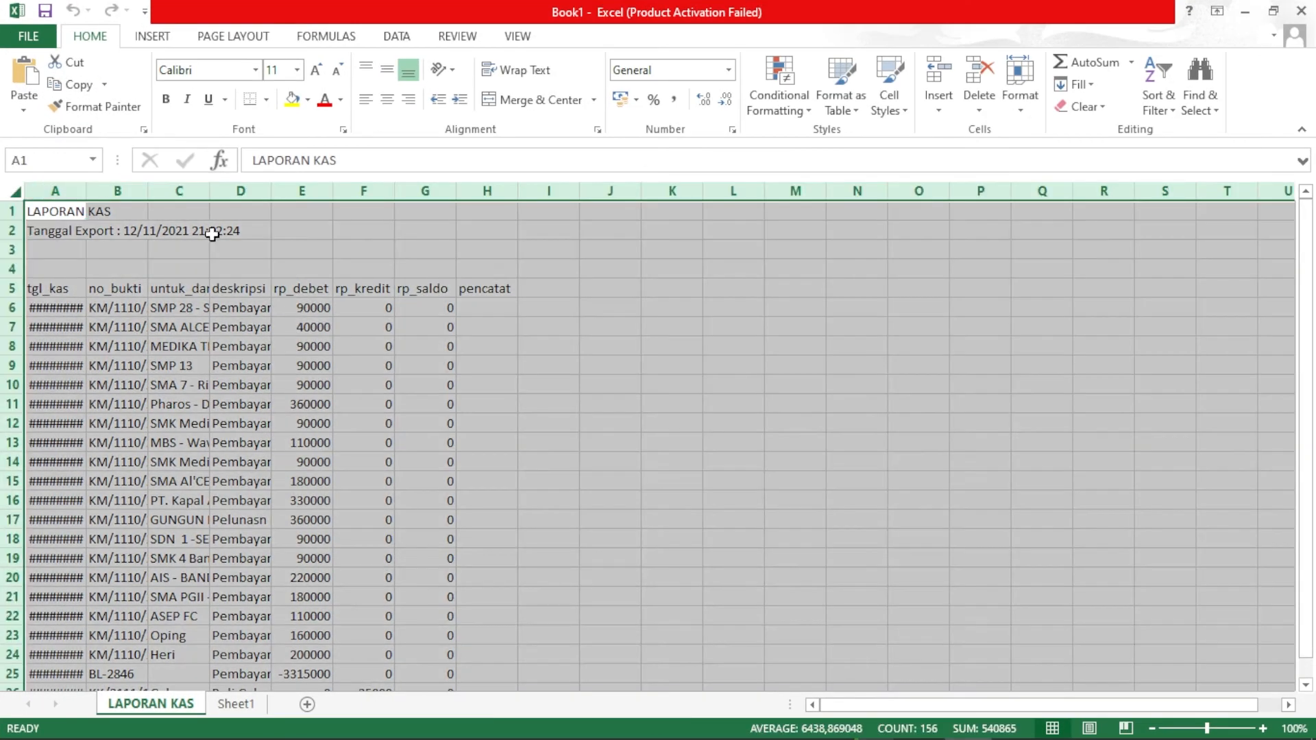
{"action": "double_click", "coordinate": [276, 189]}
{"action": "left_click", "coordinate": [407, 309]}
{"action": "key", "text": "Down"}
{"action": "key", "text": "Down"}
{"action": "key", "text": "Down"}
{"action": "key", "text": "Down"}
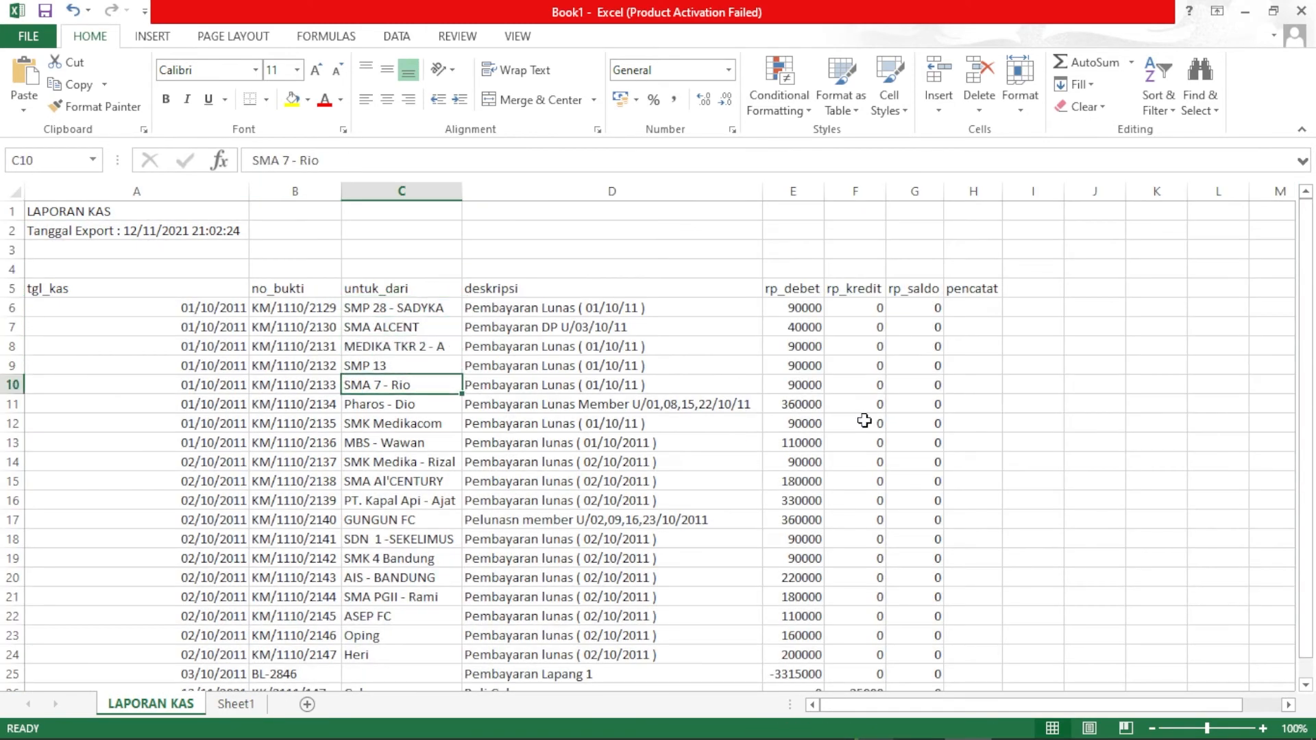
{"action": "scroll", "coordinate": [882, 384], "scroll_direction": "down", "scroll_amount": 4}
{"action": "scroll", "coordinate": [875, 459], "scroll_direction": "up", "scroll_amount": 4}
{"action": "left_click", "coordinate": [1301, 10]}
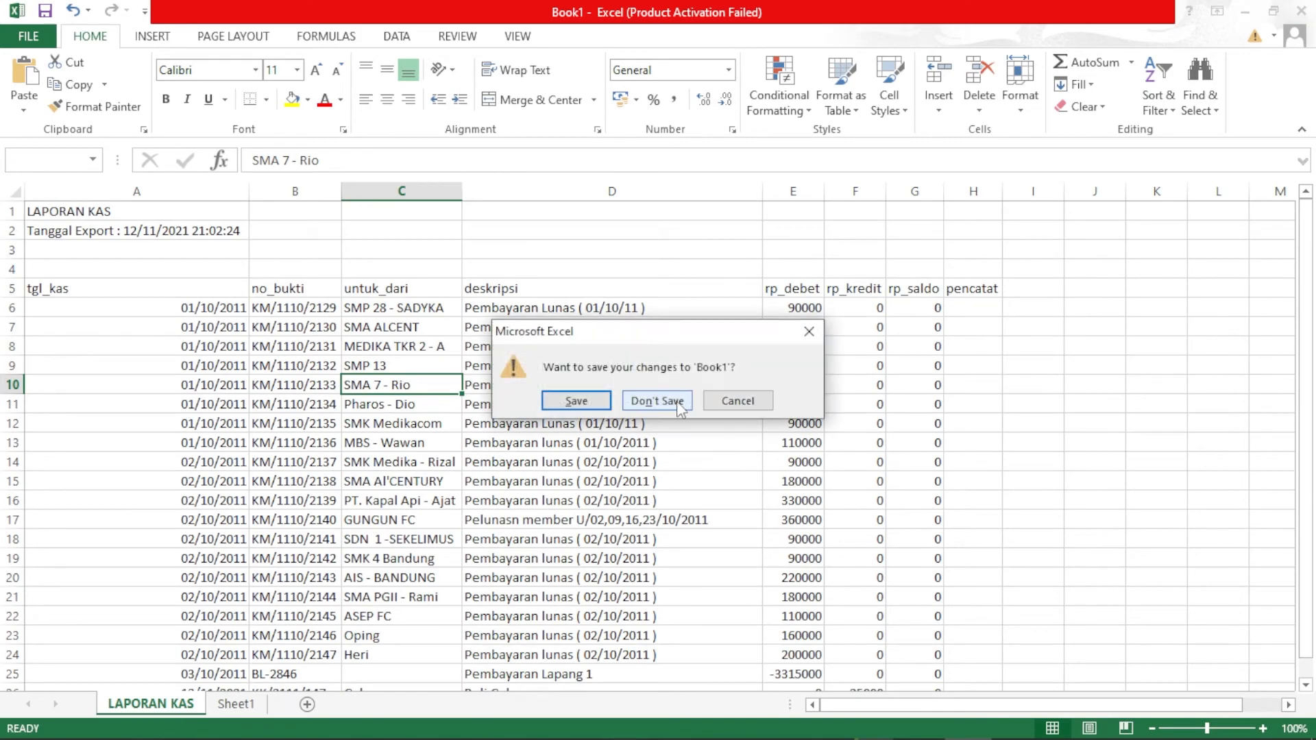
{"action": "left_click", "coordinate": [657, 401]}
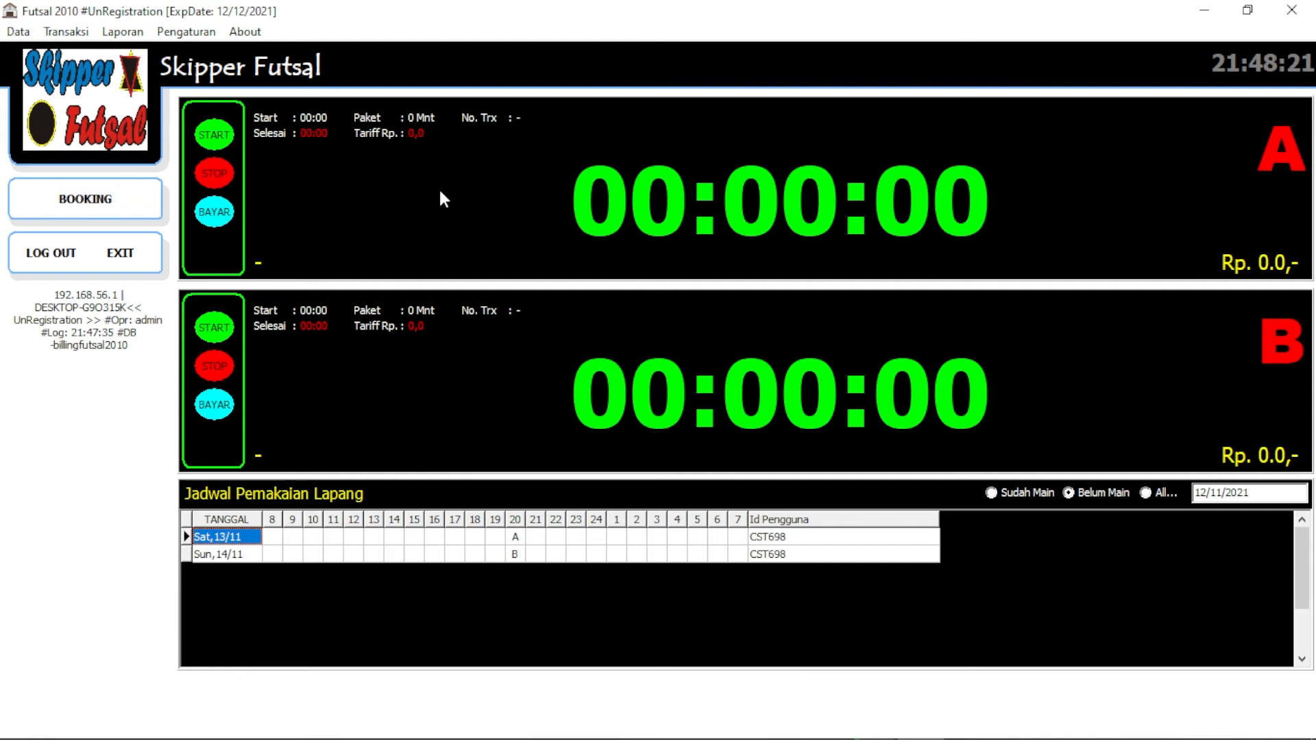
Open a Transaksi Pemakaian Lapang for court A with customer ID CST699 pre-assigned
{"action": "left_click", "coordinate": [87, 206]}
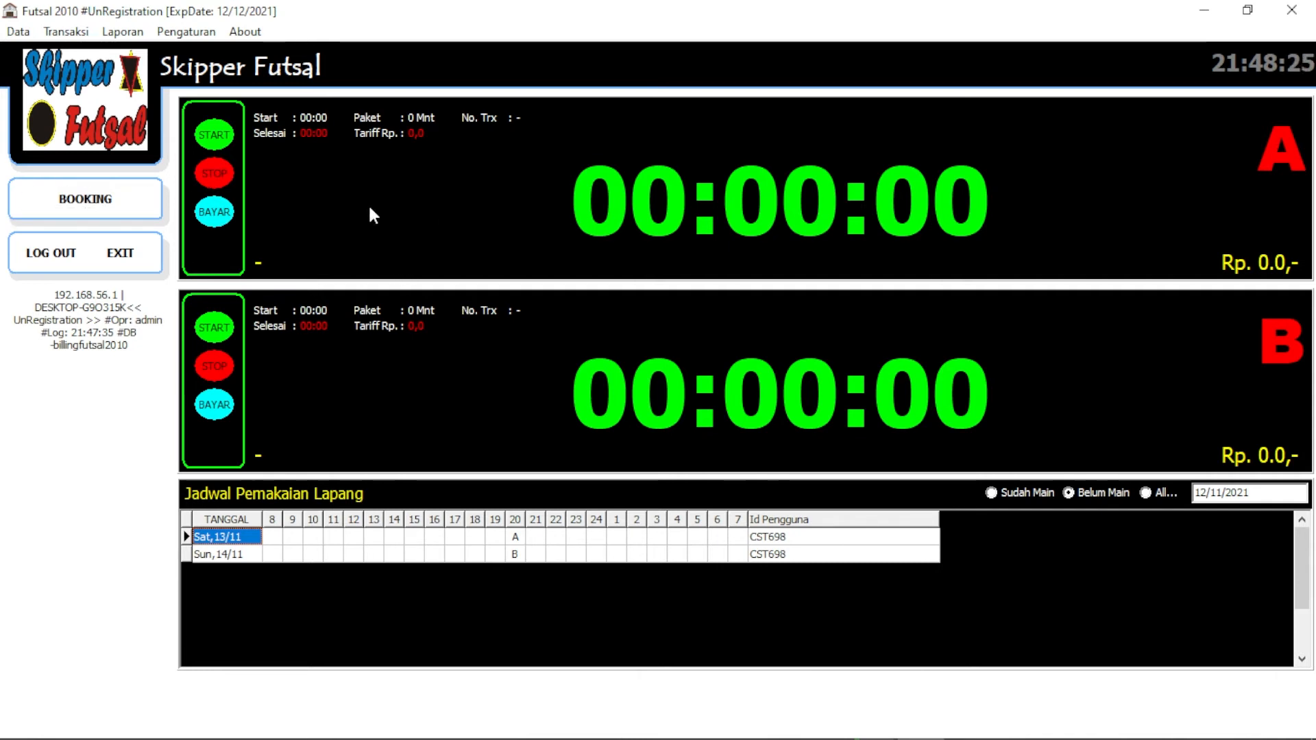
{"action": "left_click", "coordinate": [218, 133]}
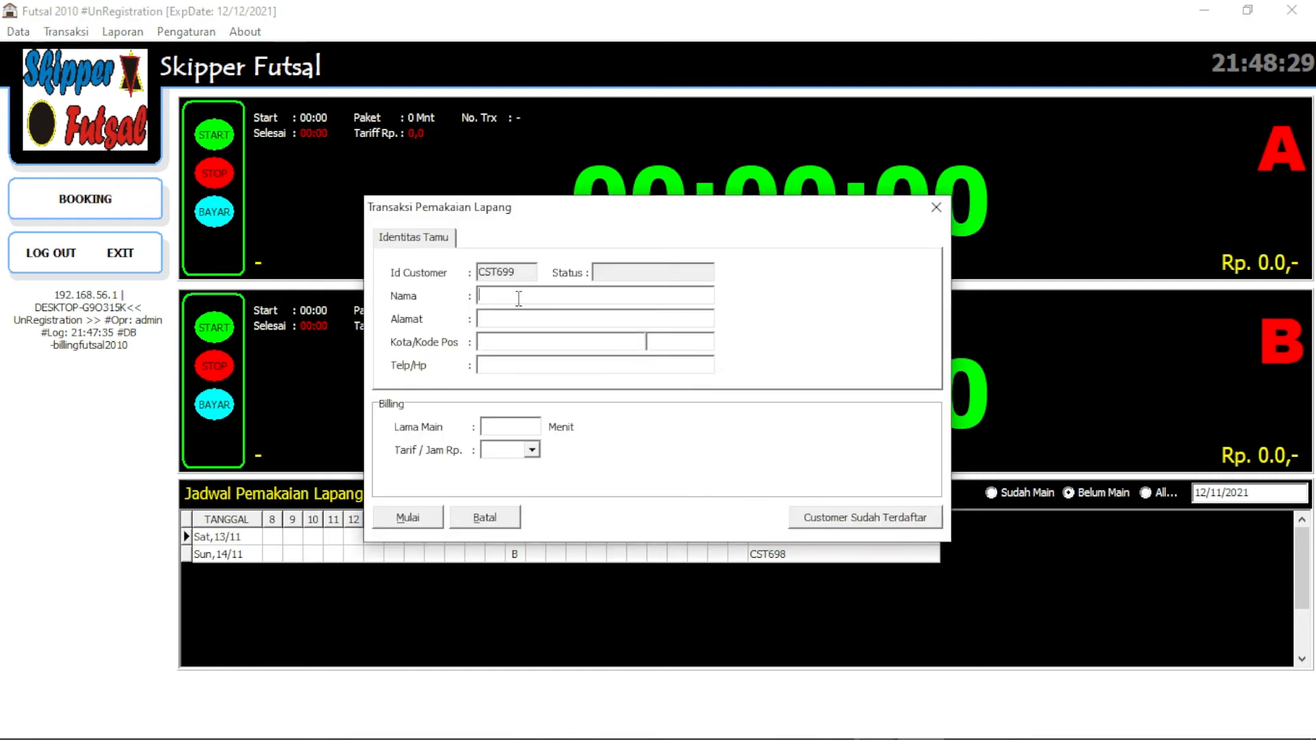
Enter the guest's name, 60 minutes play time and the 125000 hourly rate, then start court A
{"action": "type", "text": "Asep"}
{"action": "left_click", "coordinate": [501, 427]}
{"action": "type", "text": "60"}
{"action": "left_click", "coordinate": [532, 450]}
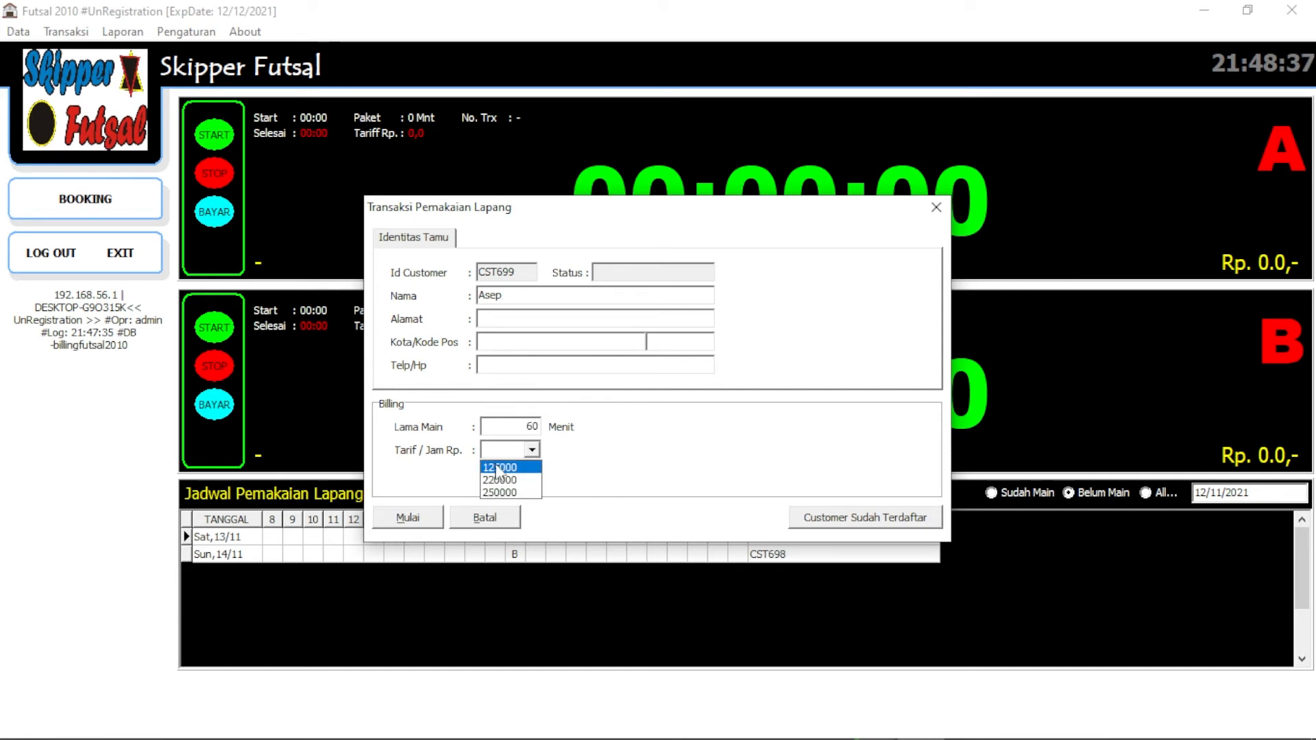
{"action": "left_click", "coordinate": [431, 457]}
{"action": "left_click", "coordinate": [531, 450]}
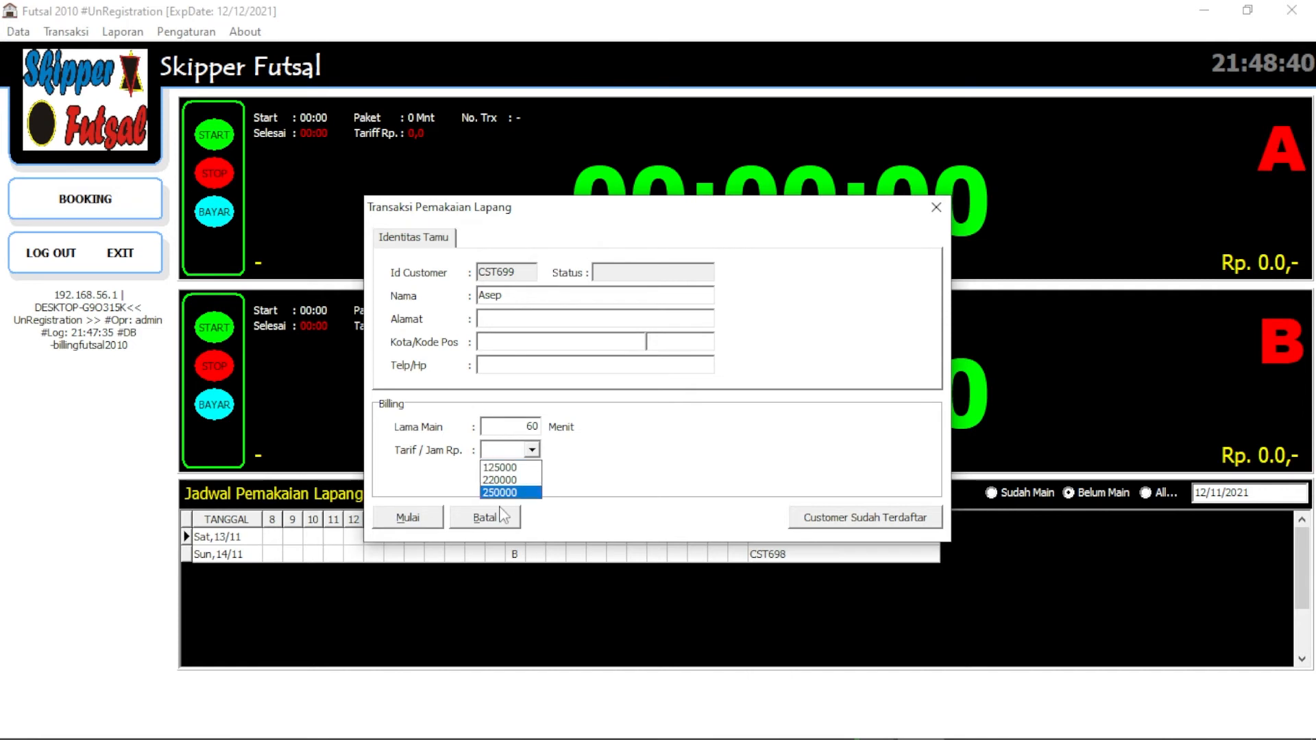
{"action": "left_click", "coordinate": [515, 471]}
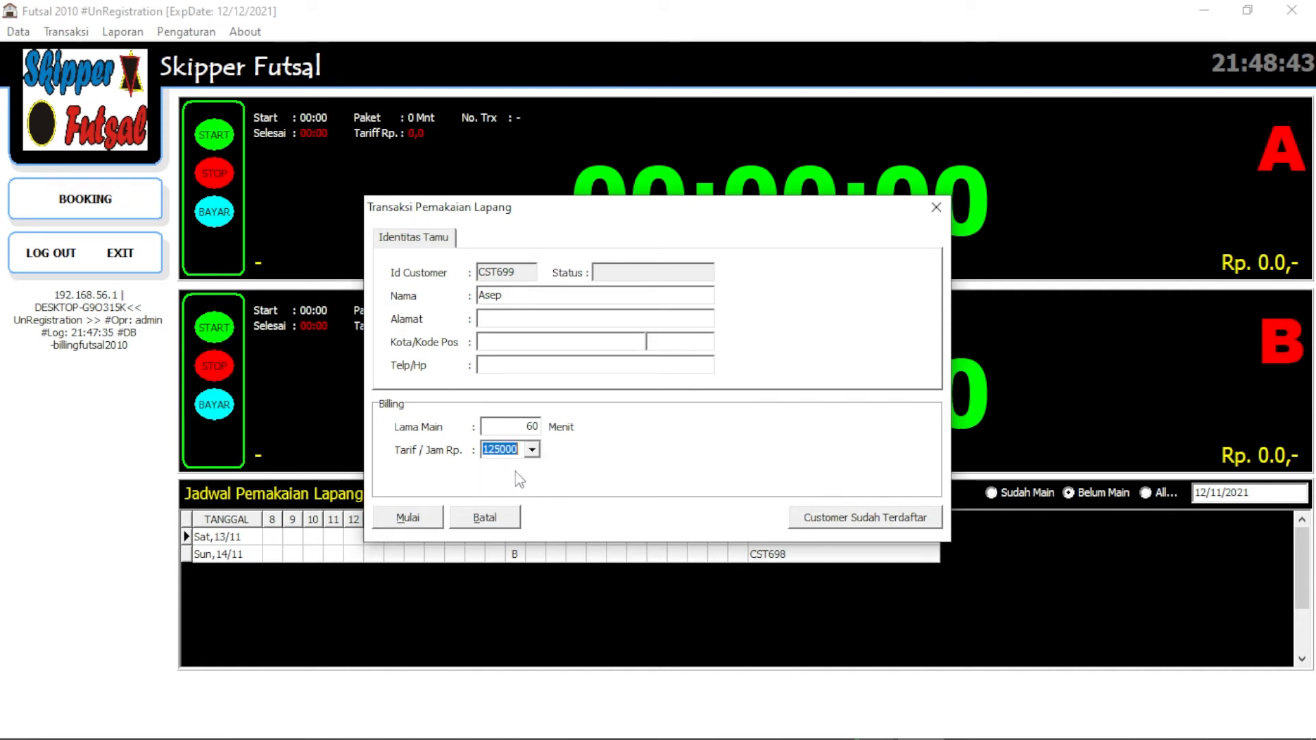
{"action": "left_click", "coordinate": [409, 518]}
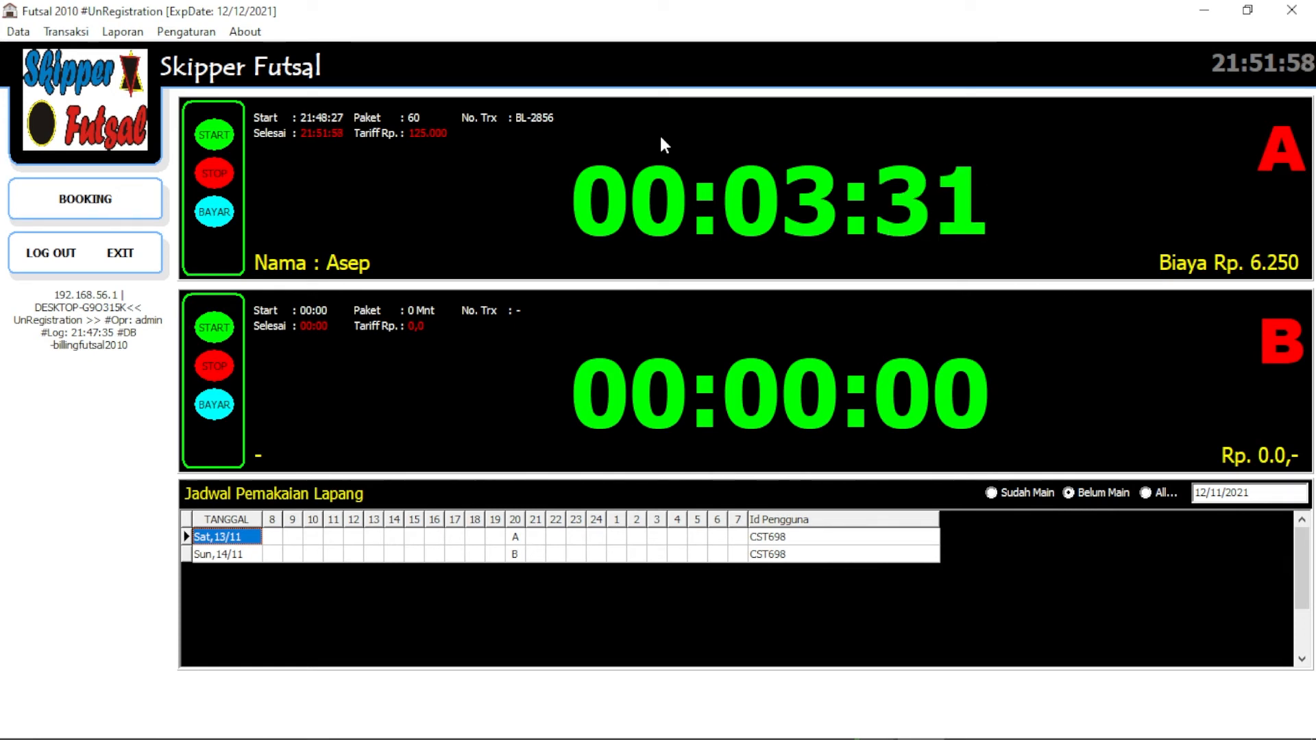
Stop court A's running guest session at 00:03:34, charging Rp 6.250
{"action": "left_click", "coordinate": [215, 175]}
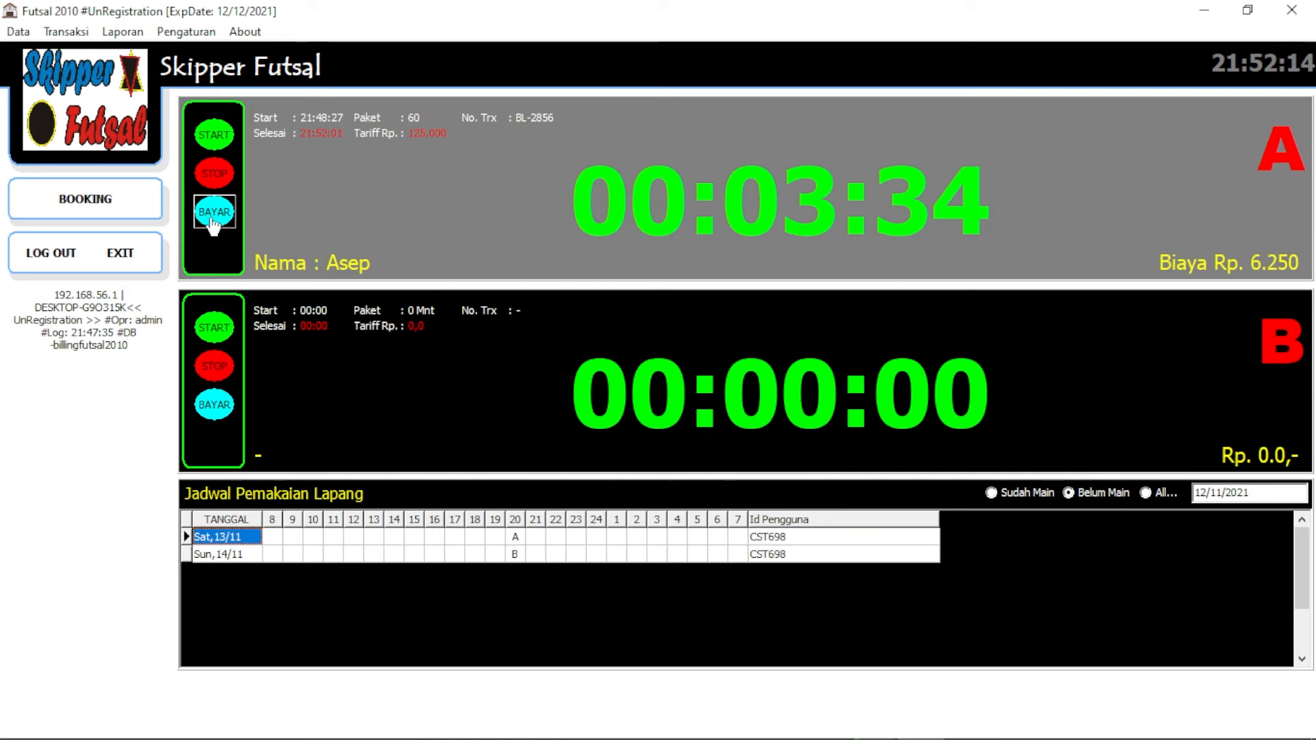
Bill court A's session at 125.000, close the receipt preview, and open Booking dan Pembayaran
{"action": "left_click", "coordinate": [212, 219]}
{"action": "left_click", "coordinate": [614, 444]}
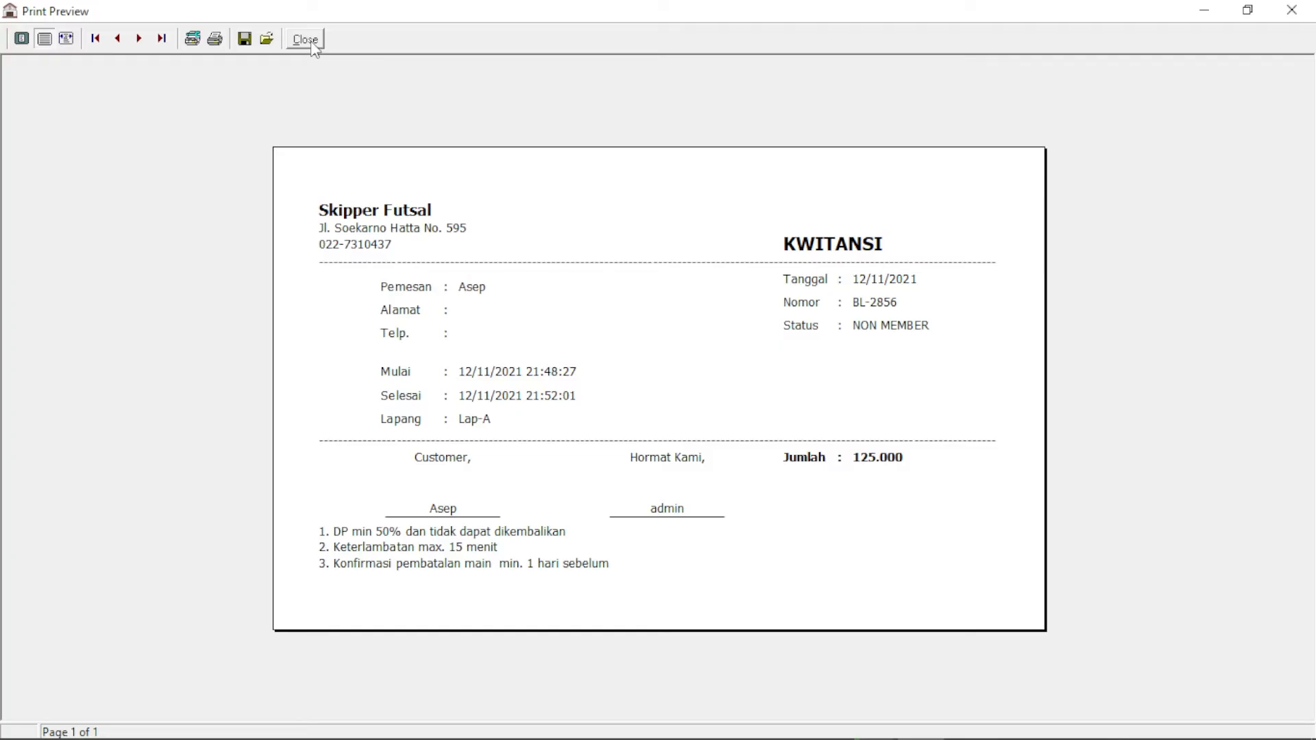
{"action": "left_click", "coordinate": [305, 39]}
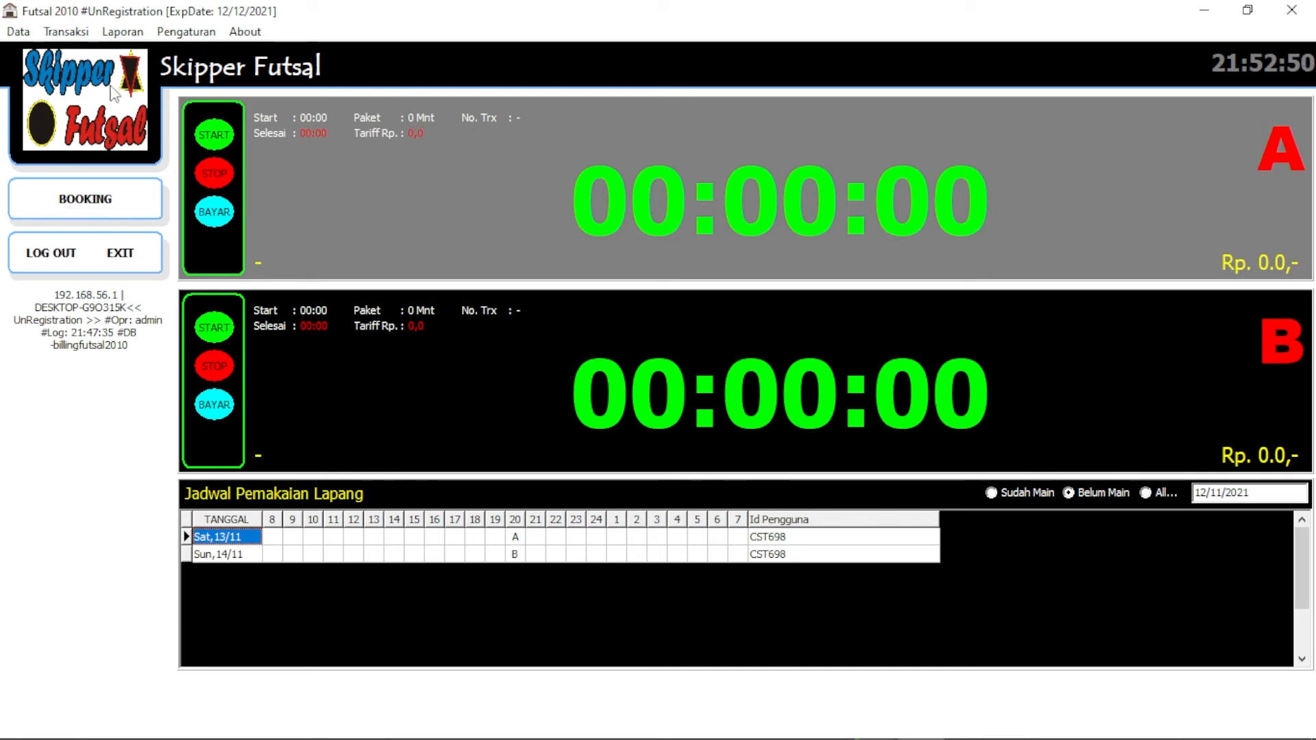
{"action": "left_click", "coordinate": [66, 32]}
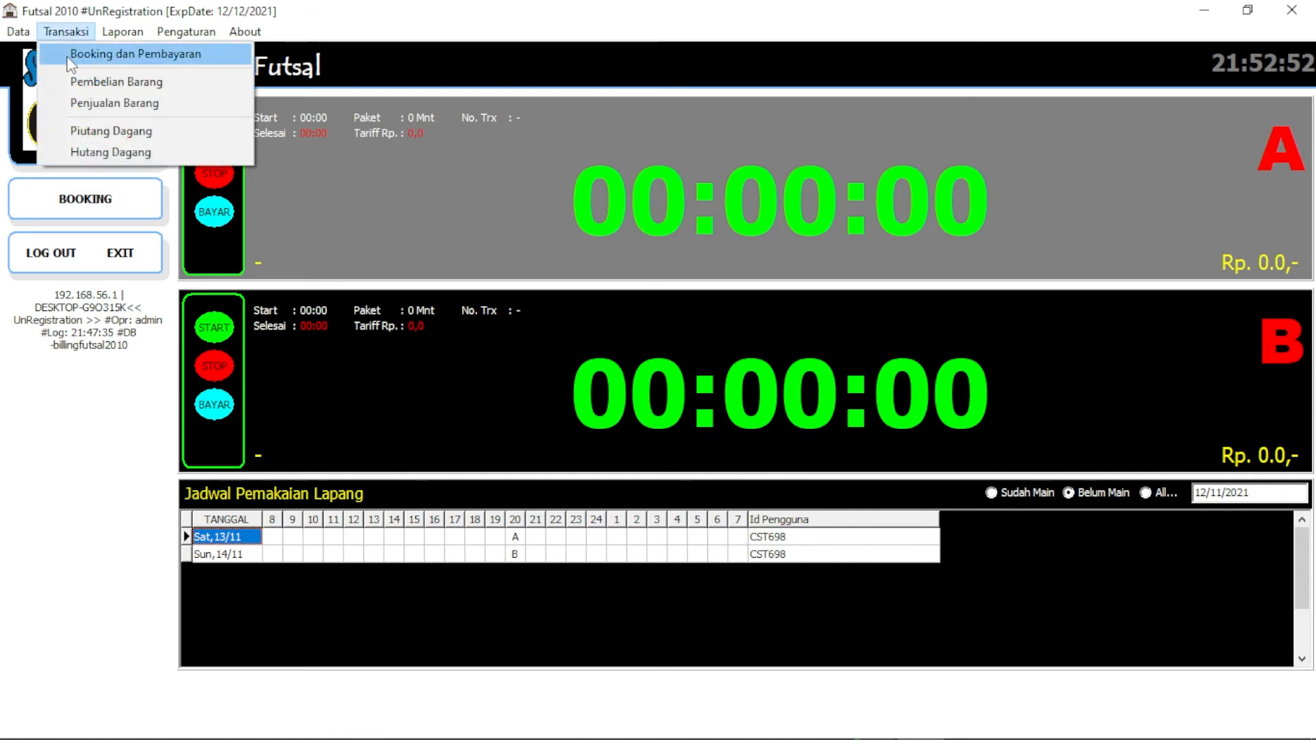
{"action": "left_click", "coordinate": [72, 55]}
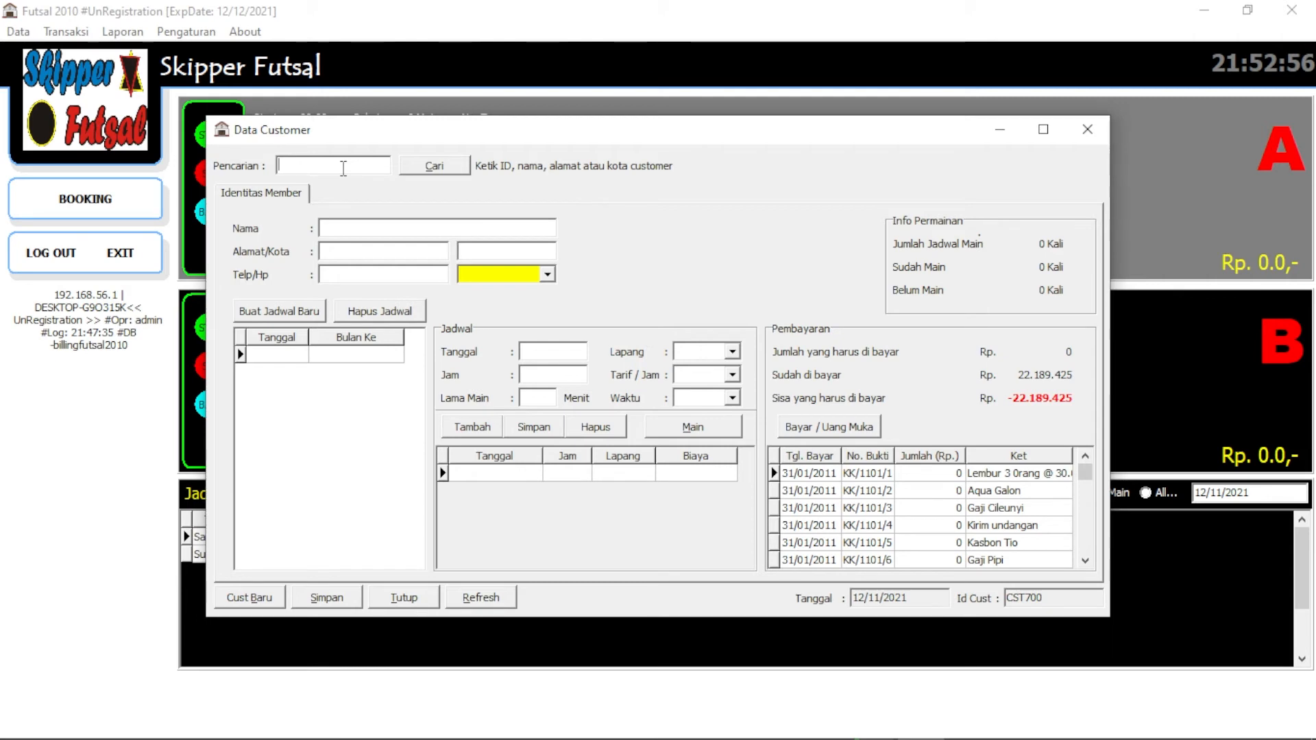
Search Data Customer by name to find and copy the member's customer ID, then close it
{"action": "left_click", "coordinate": [403, 597]}
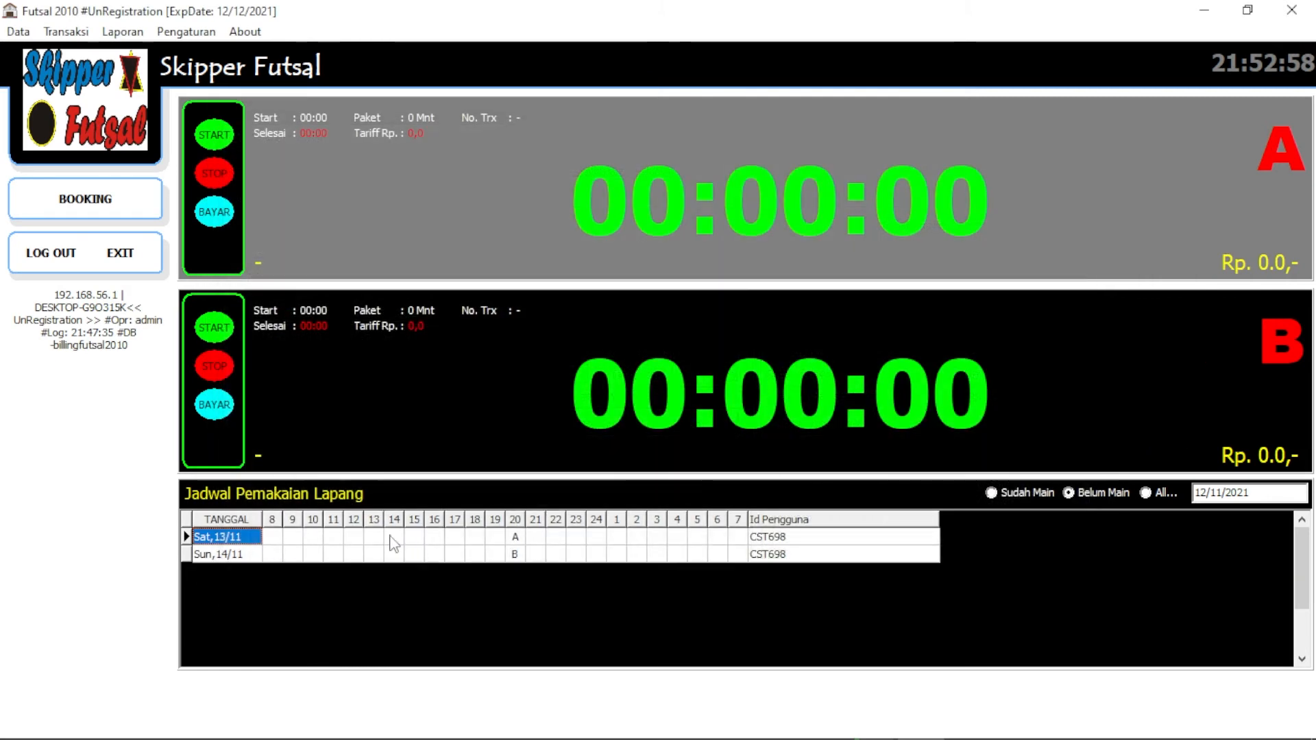
{"action": "left_click", "coordinate": [31, 32]}
{"action": "left_click", "coordinate": [42, 73]}
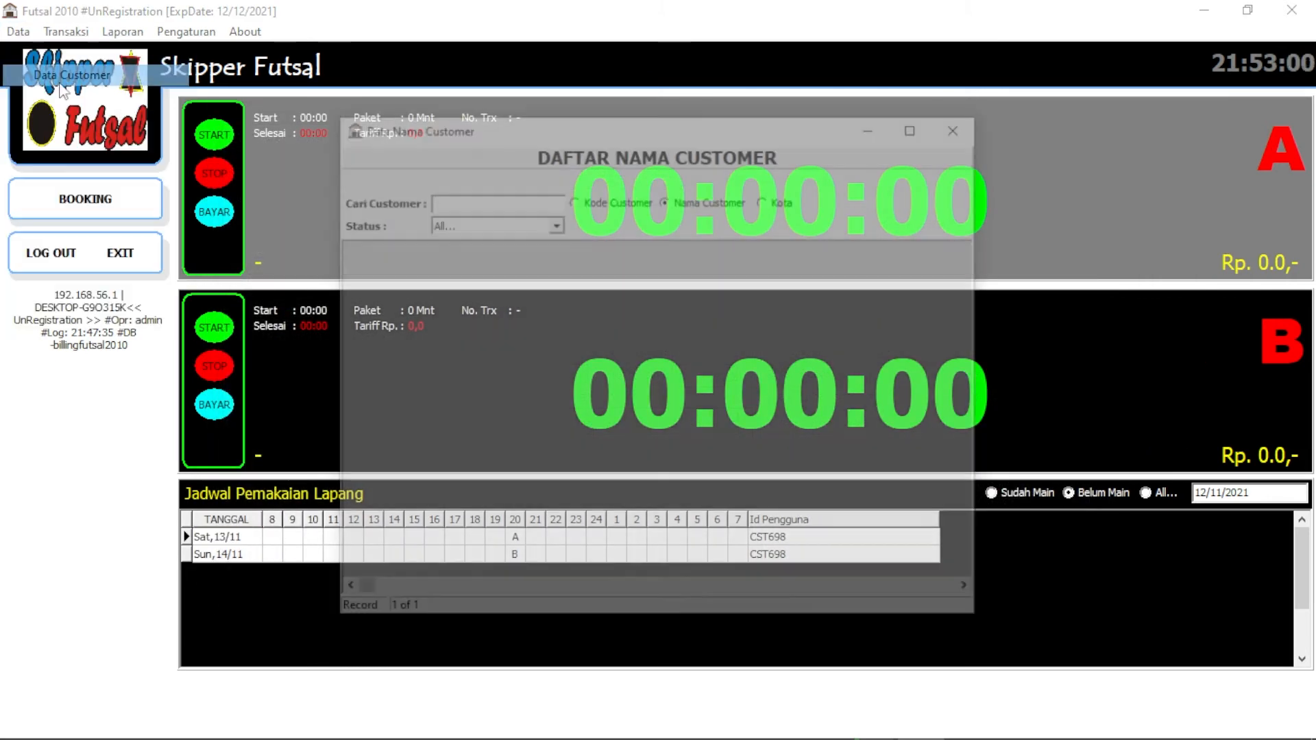
{"action": "left_click", "coordinate": [356, 177]}
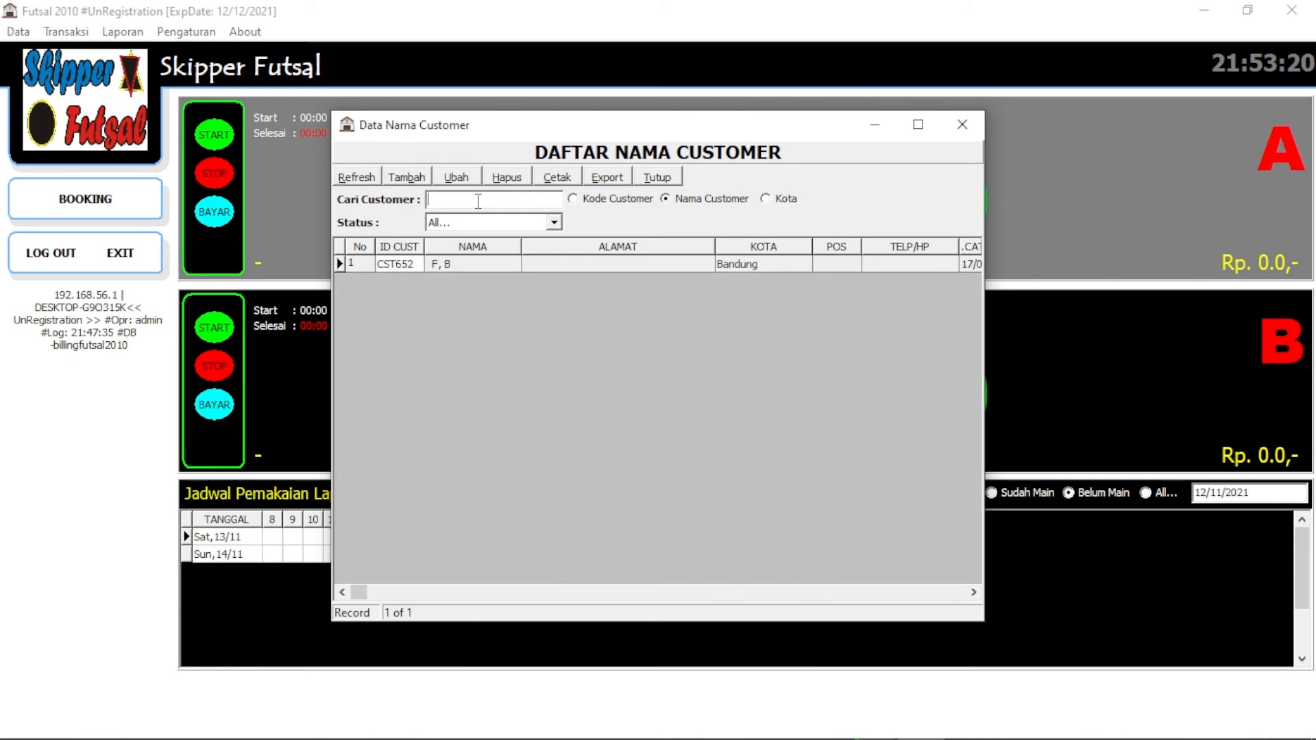
{"action": "type", "text": "ranran"}
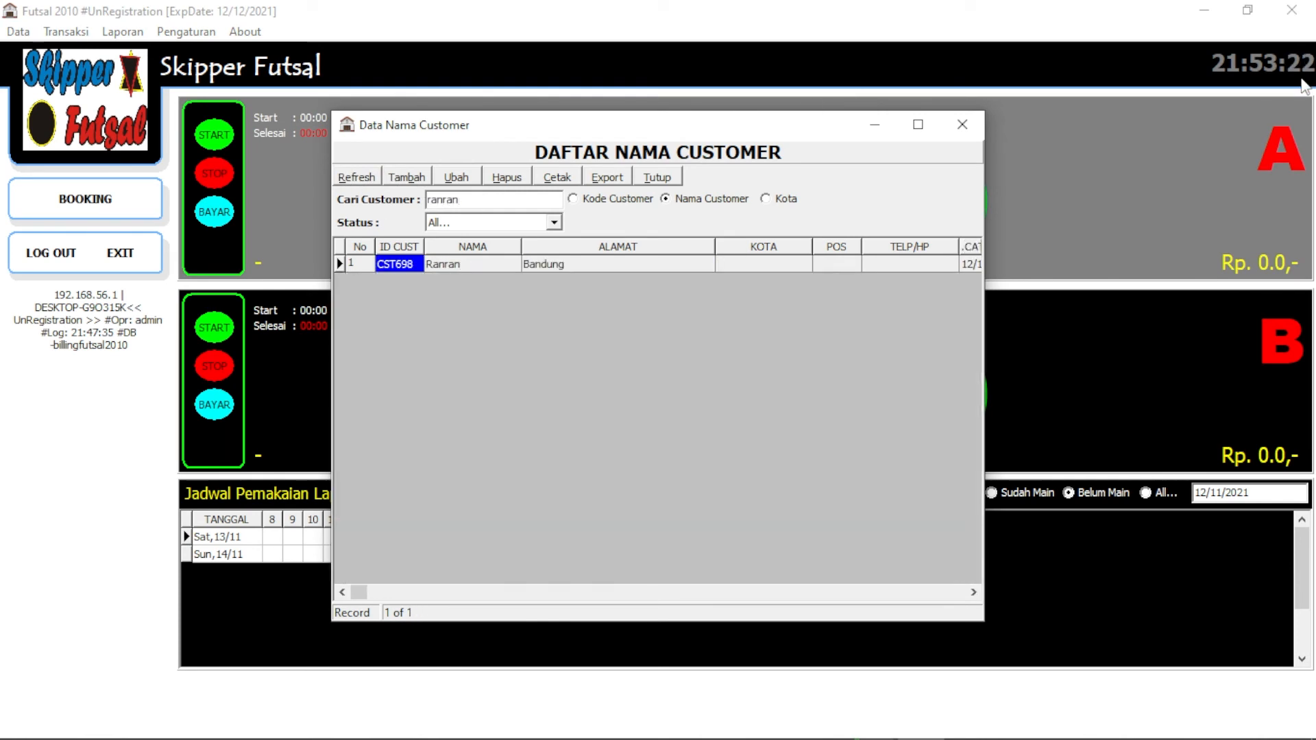
{"action": "left_click", "coordinate": [605, 199]}
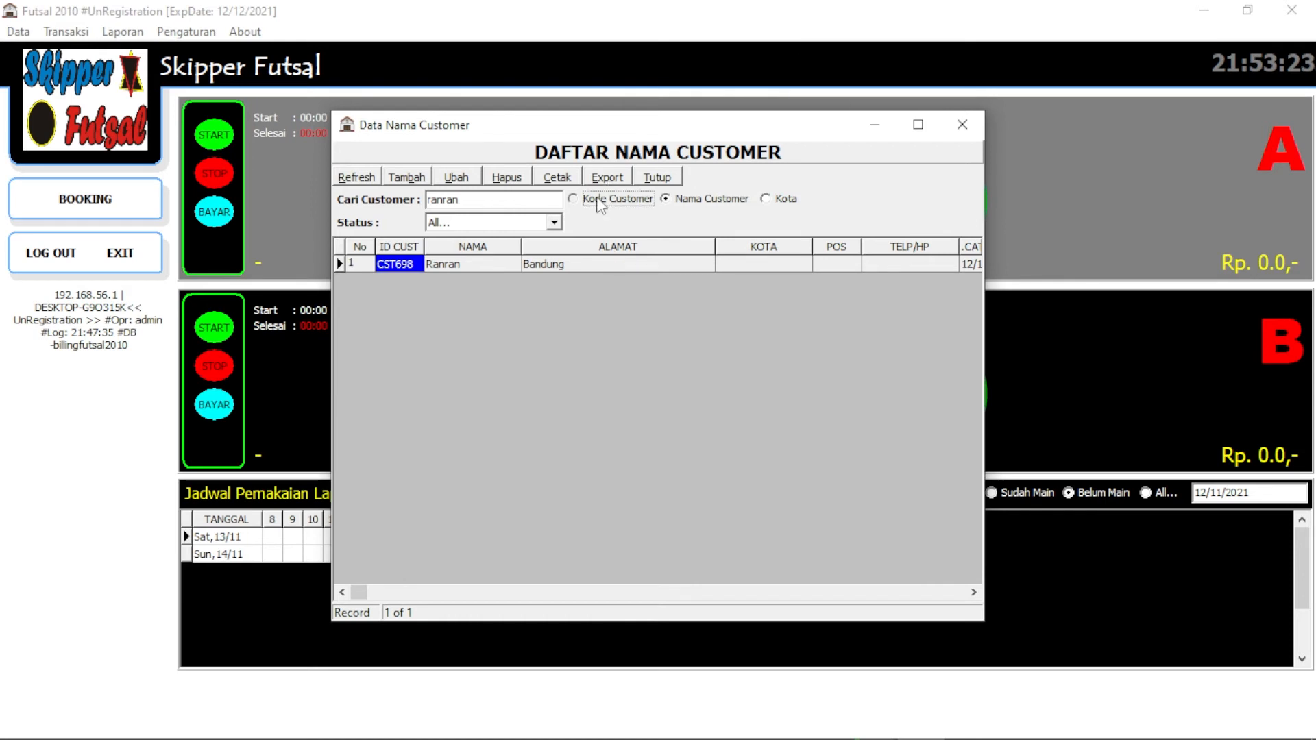
{"action": "left_click", "coordinate": [695, 200]}
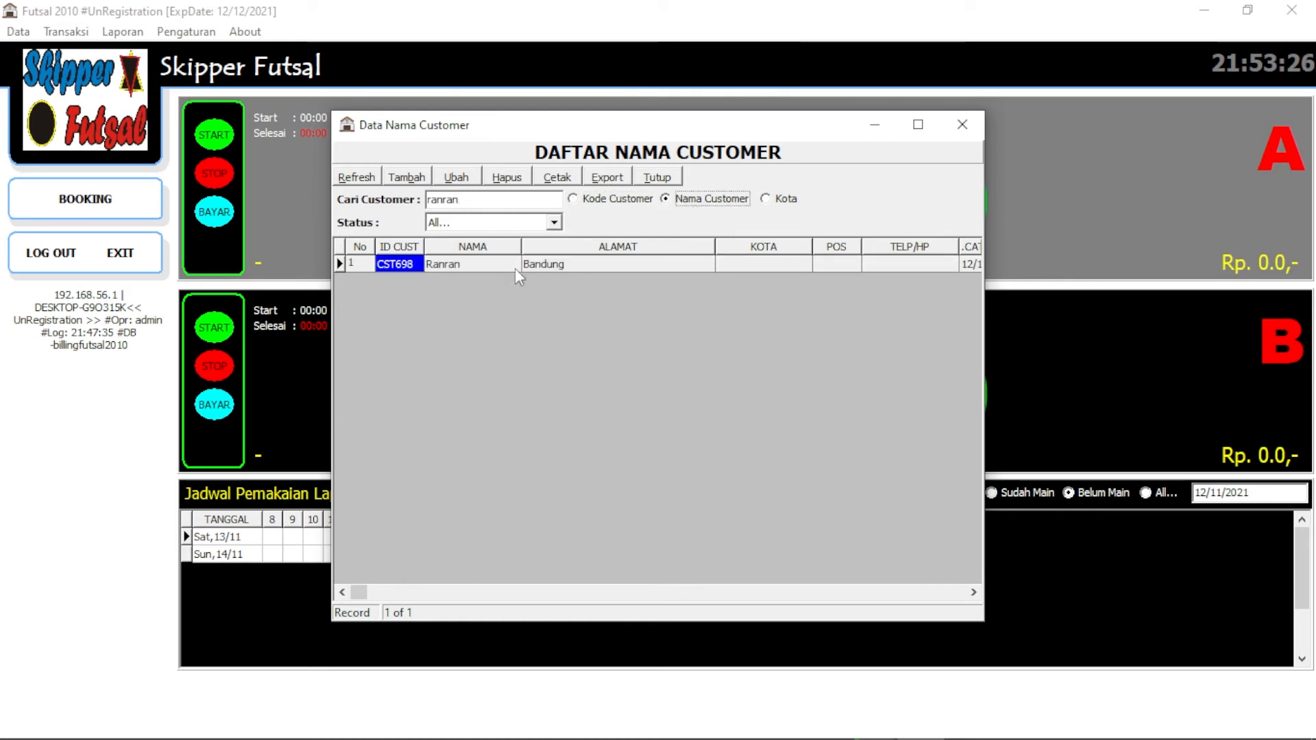
{"action": "left_click", "coordinate": [420, 265]}
{"action": "key", "text": "ctrl+c"}
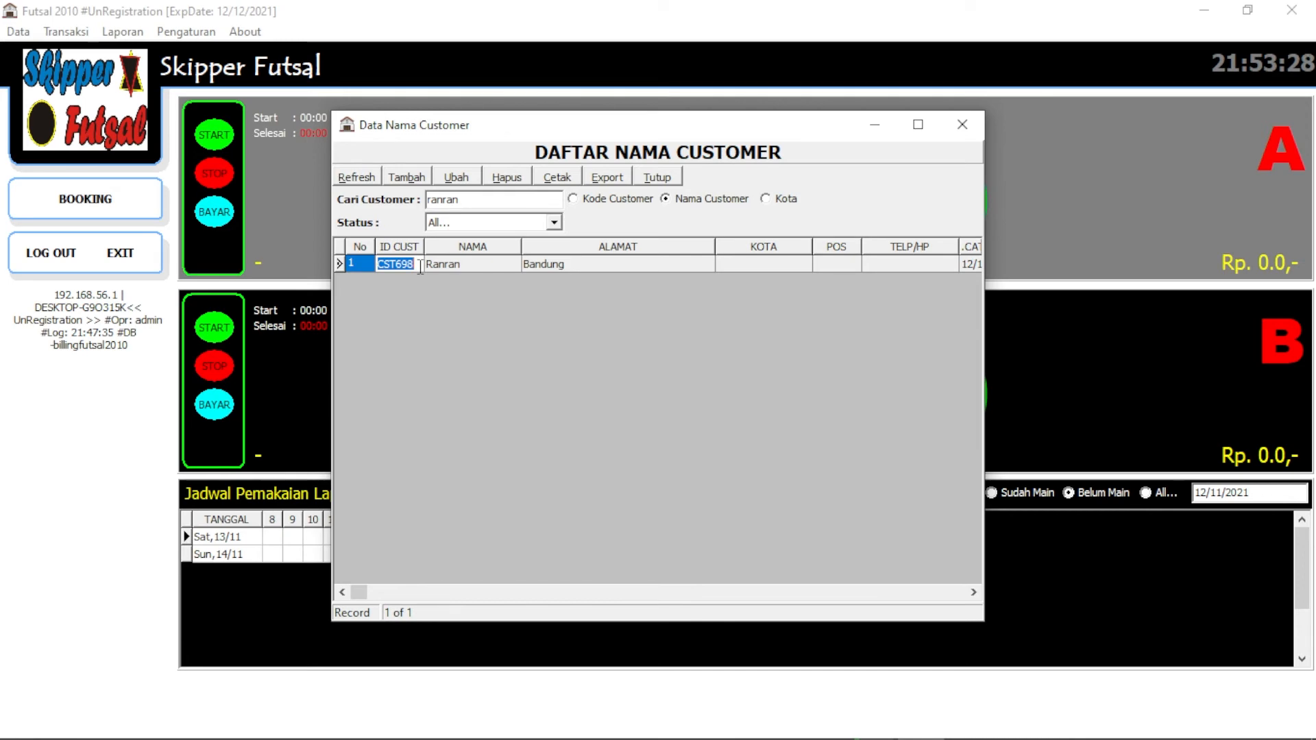
{"action": "left_click", "coordinate": [668, 178]}
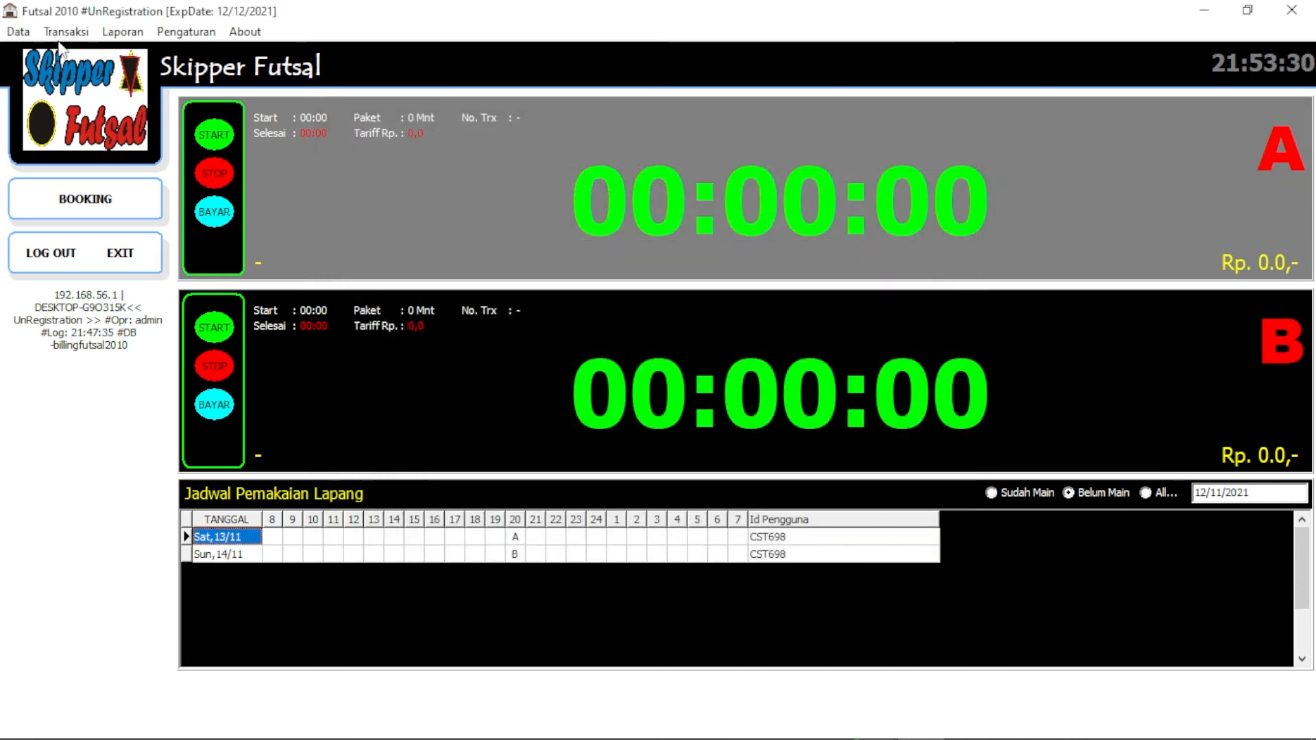
Load the member's booking record in Booking dan Pembayaran using the pasted customer ID
{"action": "left_click", "coordinate": [66, 31]}
{"action": "left_click", "coordinate": [123, 50]}
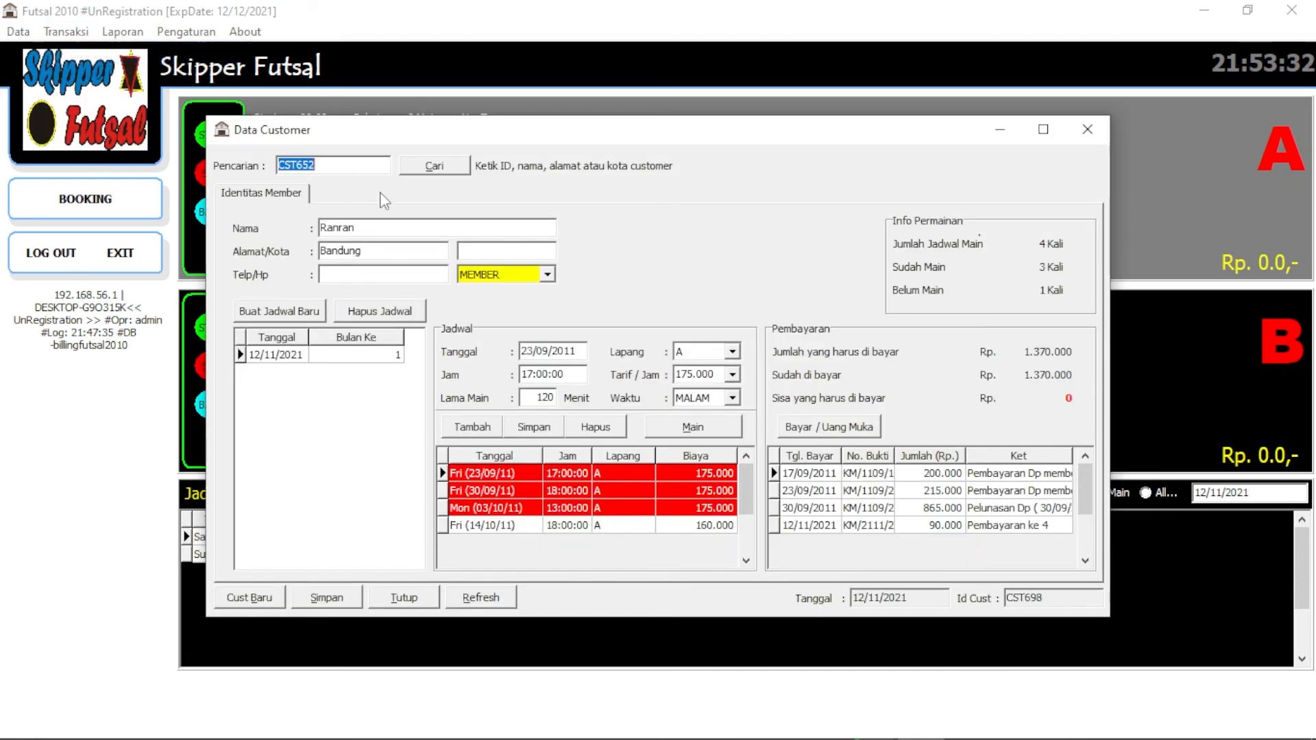
{"action": "key", "text": "ctrl+v"}
{"action": "left_click", "coordinate": [432, 166]}
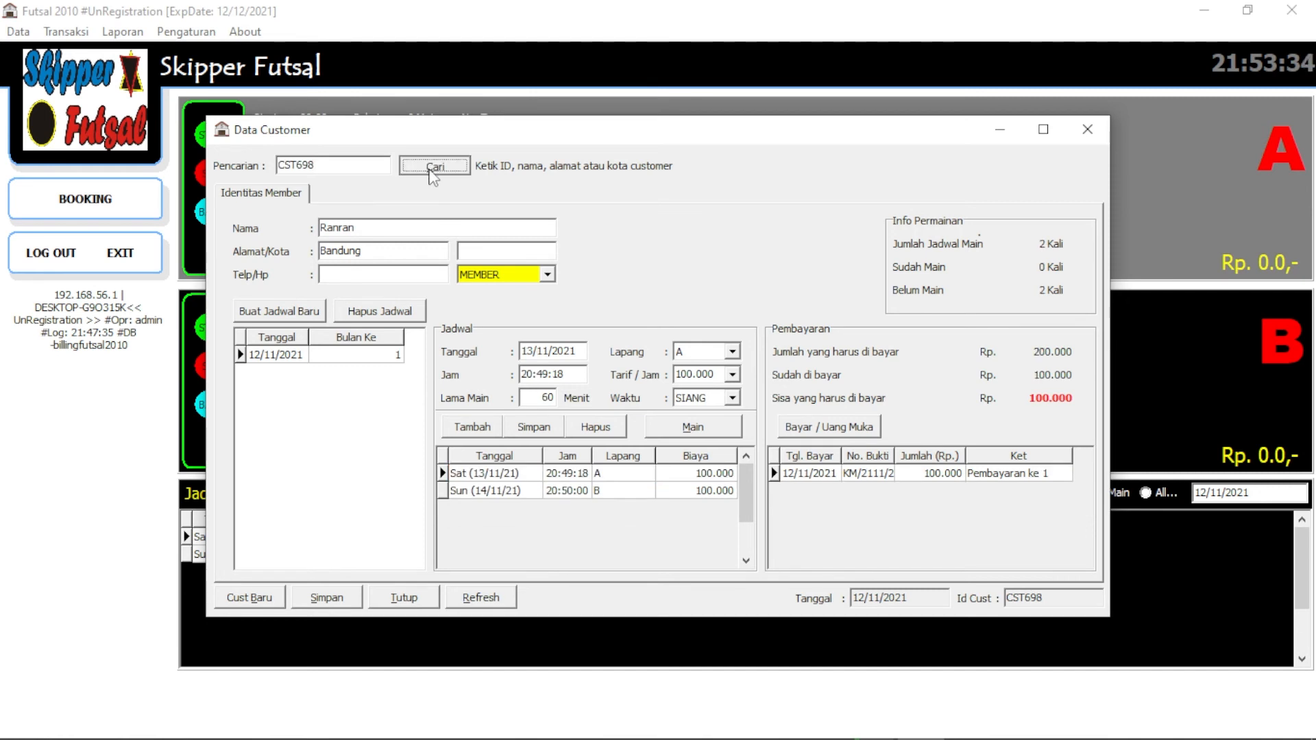
Review the Saturday 13/11 court A and Sunday 14/11 court B session details
{"action": "left_click", "coordinate": [567, 474]}
{"action": "left_click", "coordinate": [569, 491]}
{"action": "left_click", "coordinate": [565, 476]}
{"action": "left_click", "coordinate": [519, 478]}
{"action": "mouse_move", "coordinate": [1222, 719]}
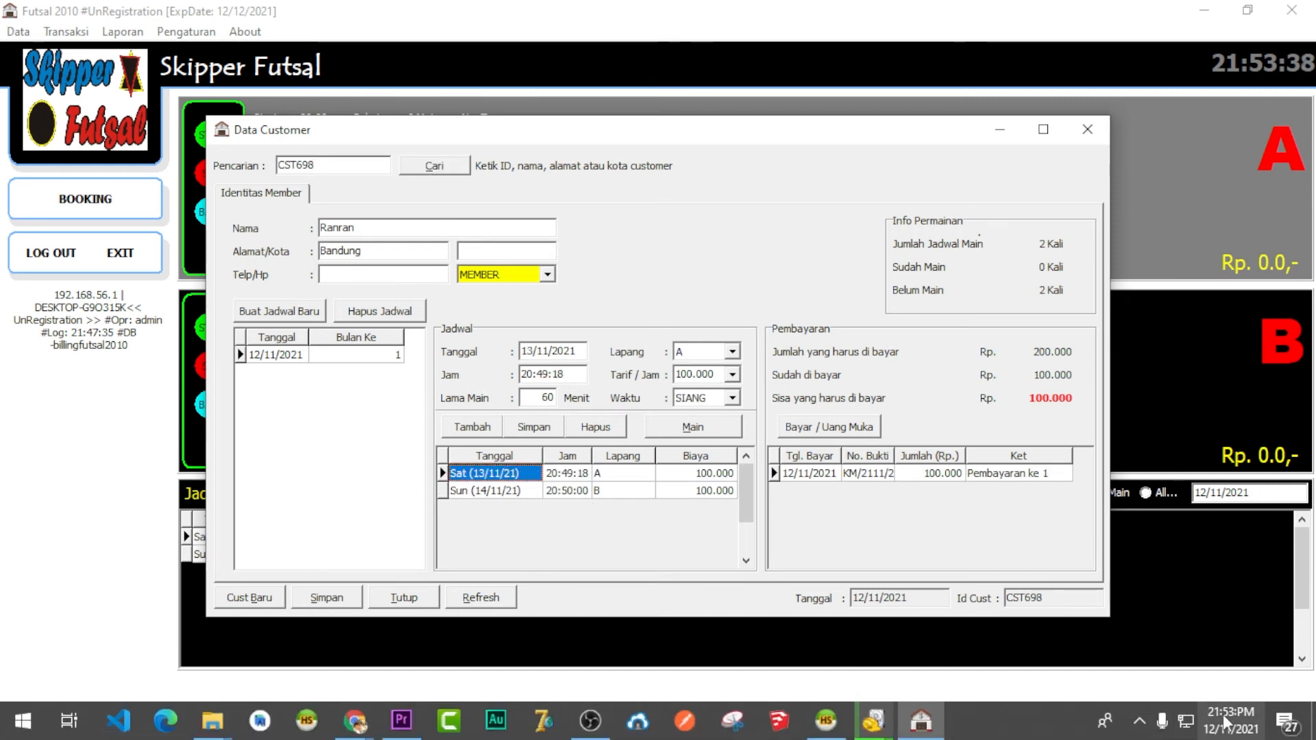
{"action": "left_click", "coordinate": [510, 492]}
{"action": "left_click", "coordinate": [510, 474]}
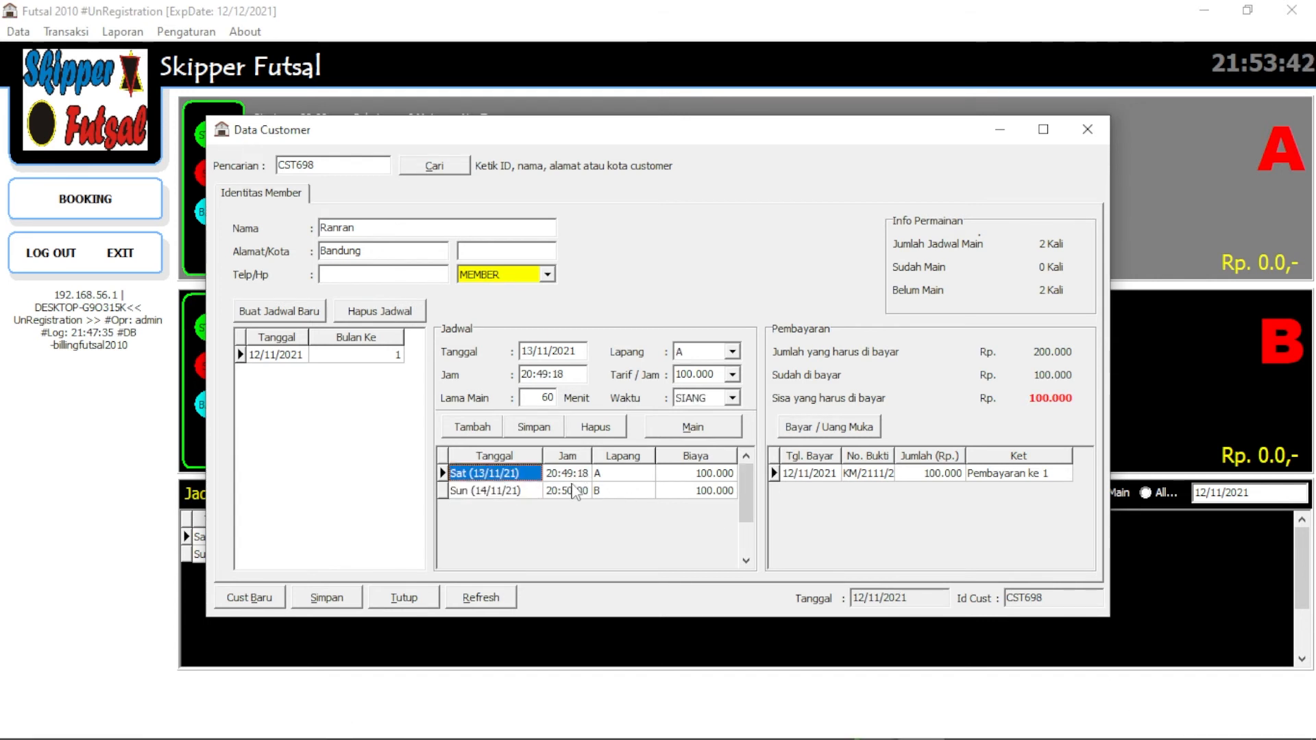
{"action": "left_click", "coordinate": [576, 490]}
{"action": "left_click", "coordinate": [581, 473]}
{"action": "left_click", "coordinate": [577, 474]}
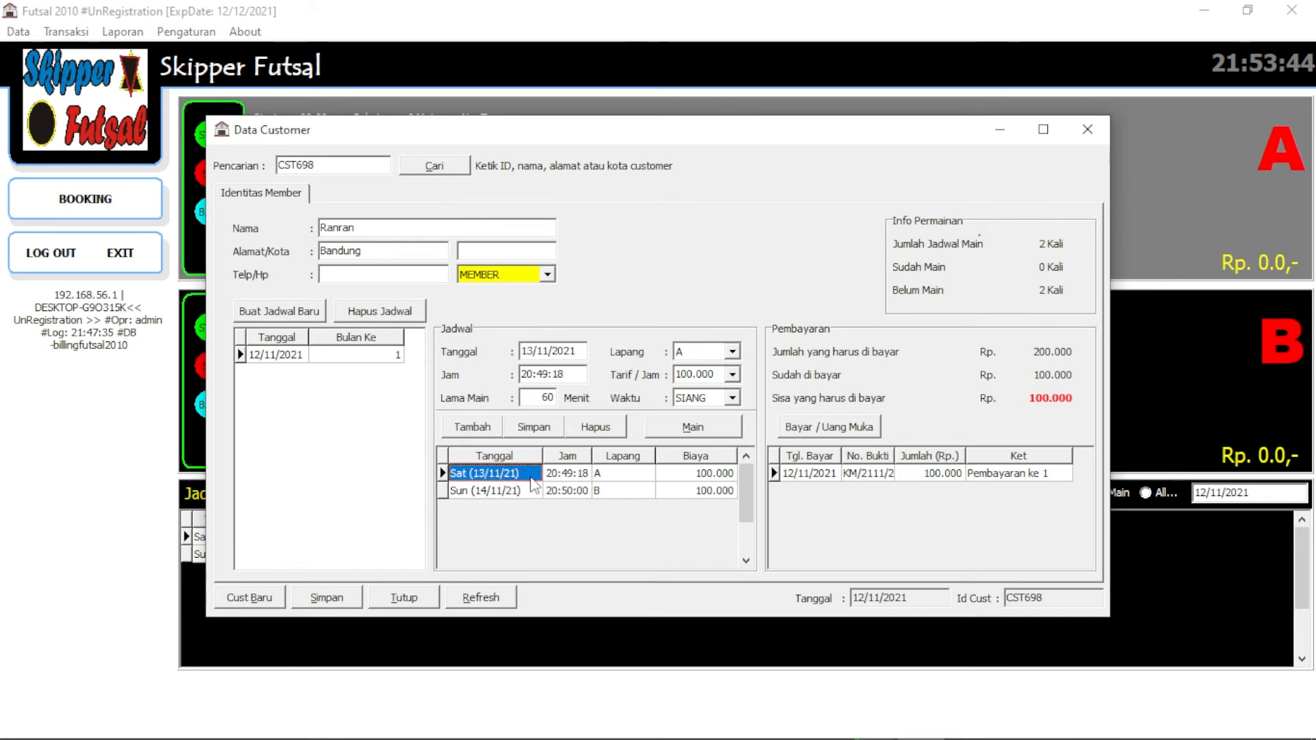
Try starting the Saturday session and dismiss the Saturday-only 13/11/2021 warning
{"action": "left_click", "coordinate": [690, 433]}
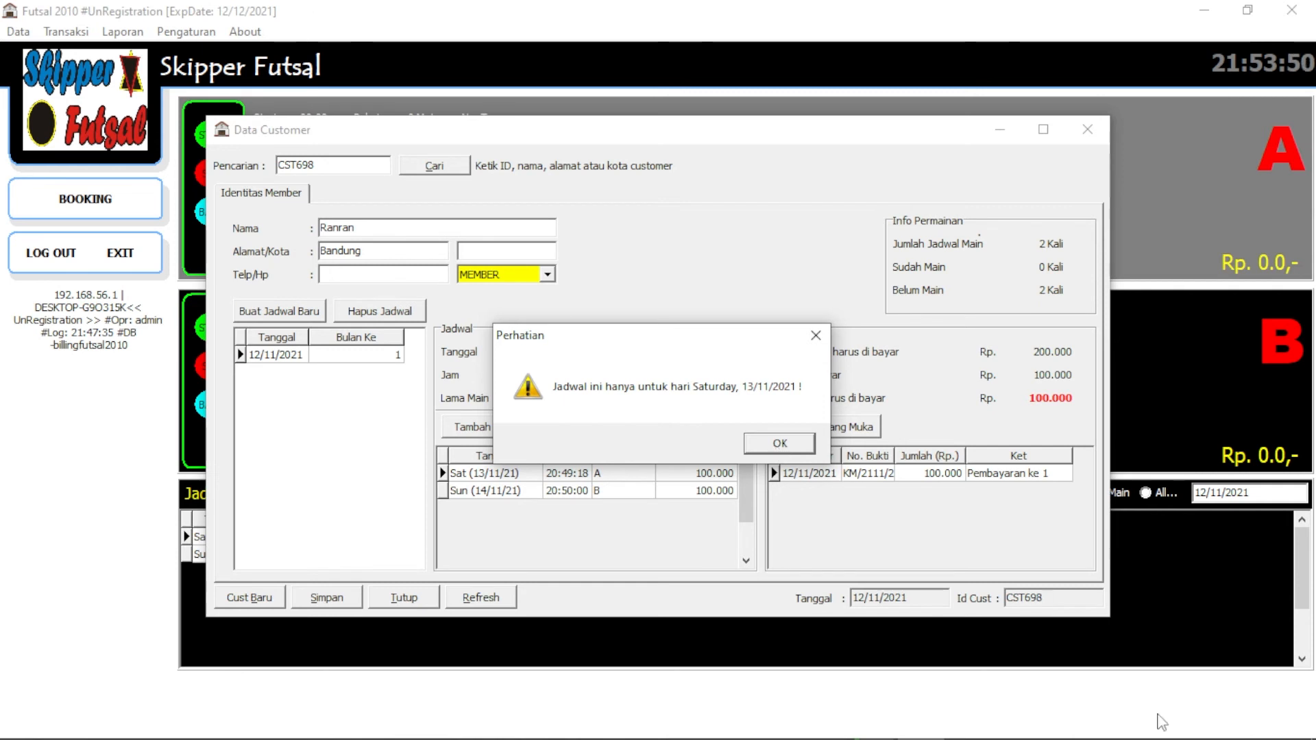
{"action": "mouse_move", "coordinate": [1223, 730]}
{"action": "left_click", "coordinate": [788, 445]}
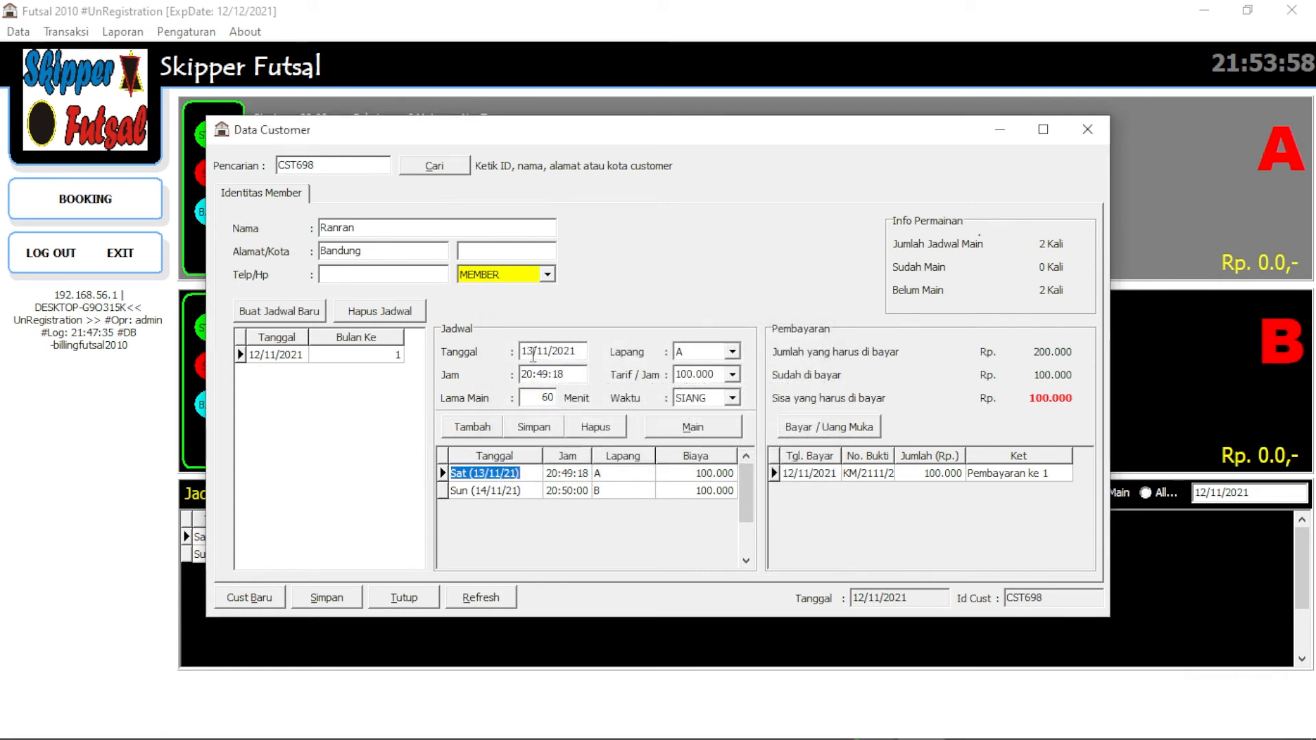
Change the court A session date to 12/11/2021 and dismiss the wrong-hour warning
{"action": "left_click", "coordinate": [526, 351]}
{"action": "type", "text": "2"}
{"action": "left_click", "coordinate": [526, 491]}
{"action": "left_click", "coordinate": [526, 474]}
{"action": "left_click", "coordinate": [694, 427]}
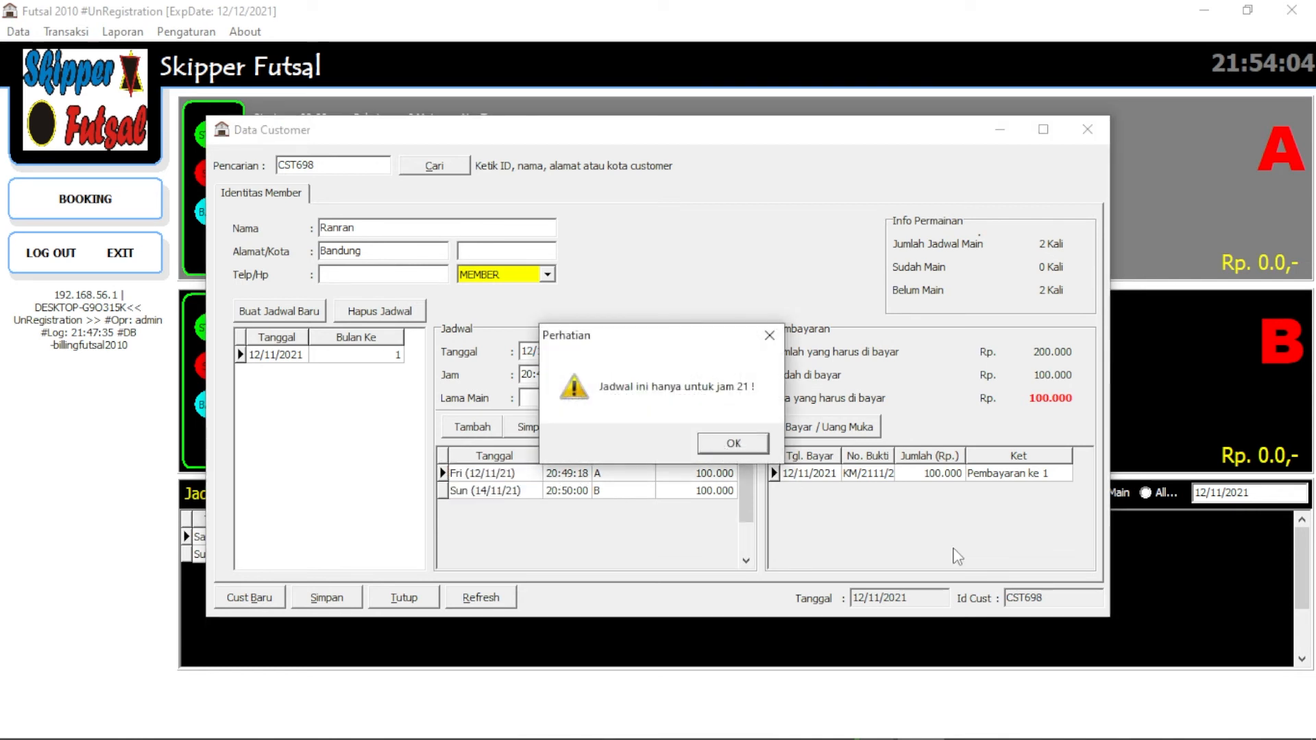
{"action": "left_click", "coordinate": [730, 441]}
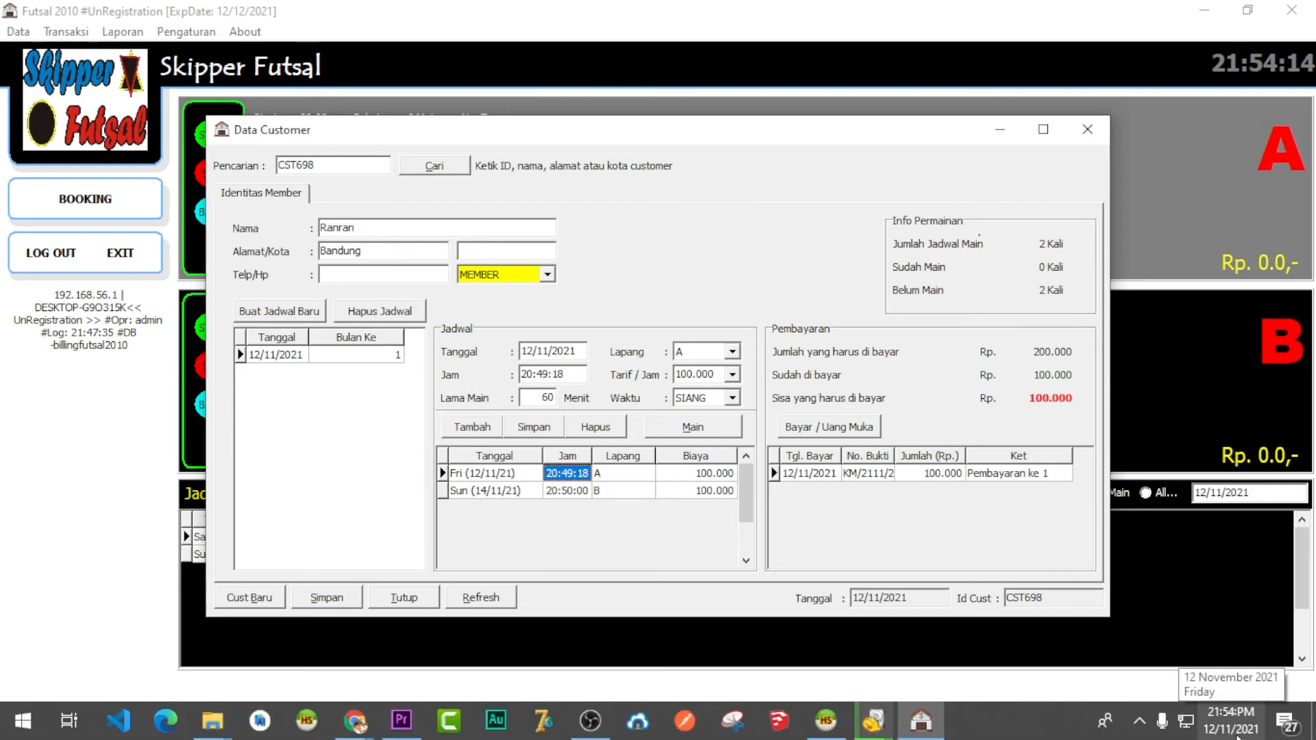
Set the court A session's start time to 21:54:18 and apply it
{"action": "left_click", "coordinate": [529, 374]}
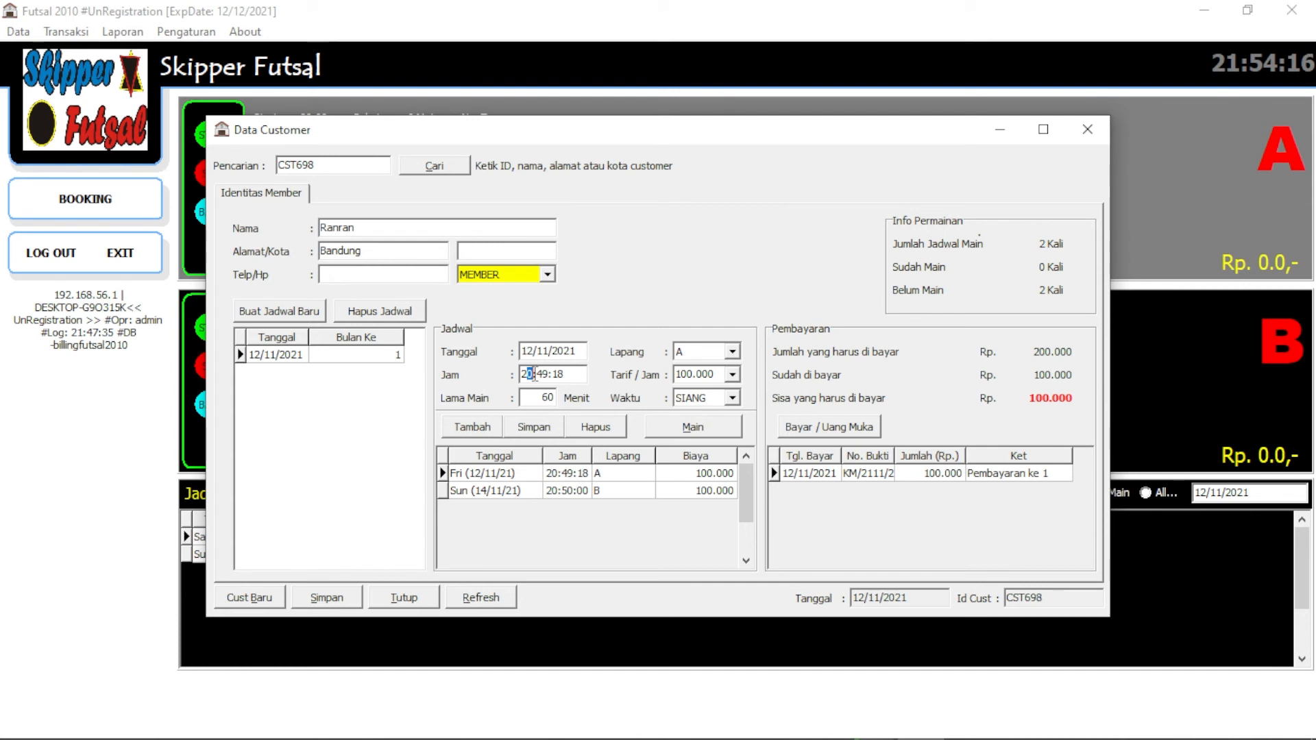
{"action": "type", "text": "1"}
{"action": "left_click", "coordinate": [545, 374]}
{"action": "type", "text": "54"}
{"action": "left_click", "coordinate": [583, 472]}
Start the court A session, filter the schedule to All, and select Friday's court A hour-21 booking
{"action": "left_click", "coordinate": [688, 427]}
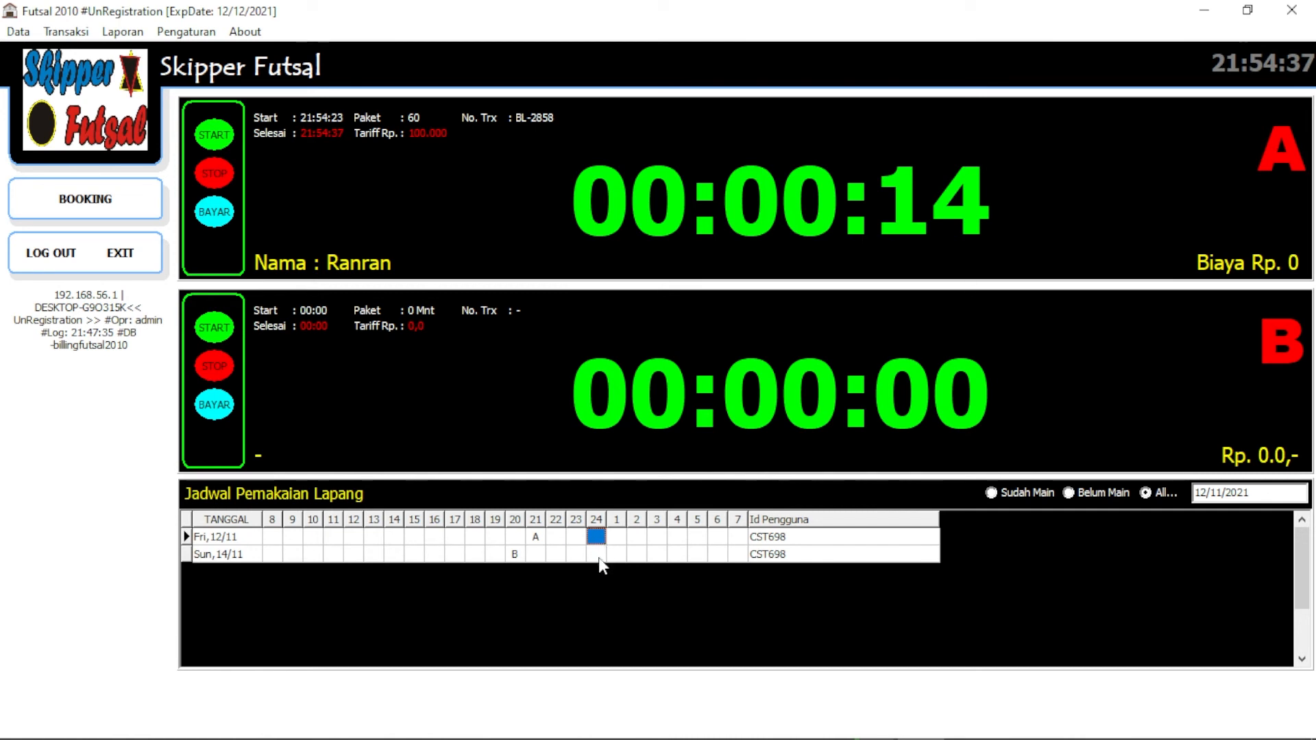
{"action": "left_click", "coordinate": [598, 555]}
{"action": "left_click", "coordinate": [597, 541]}
{"action": "left_click", "coordinate": [538, 542]}
{"action": "left_click", "coordinate": [510, 537]}
{"action": "left_click", "coordinate": [539, 536]}
{"action": "left_click", "coordinate": [516, 537]}
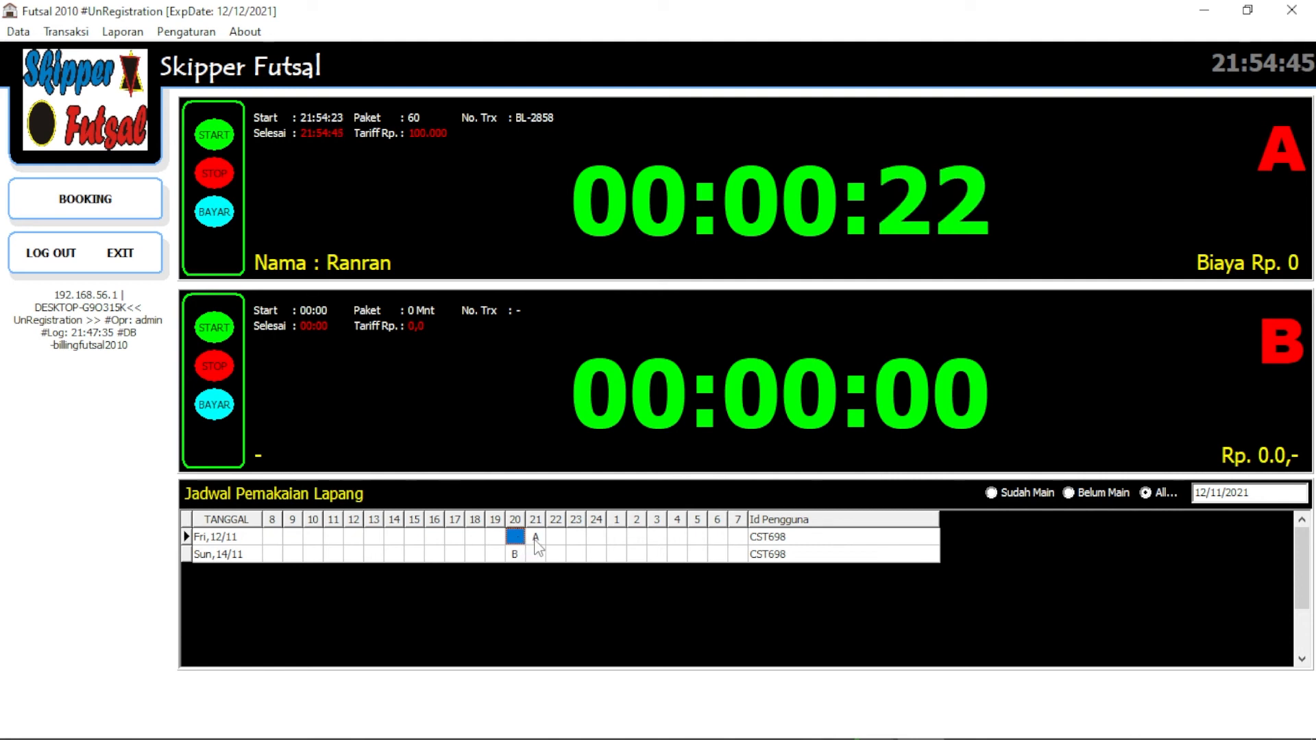
{"action": "left_click", "coordinate": [536, 538]}
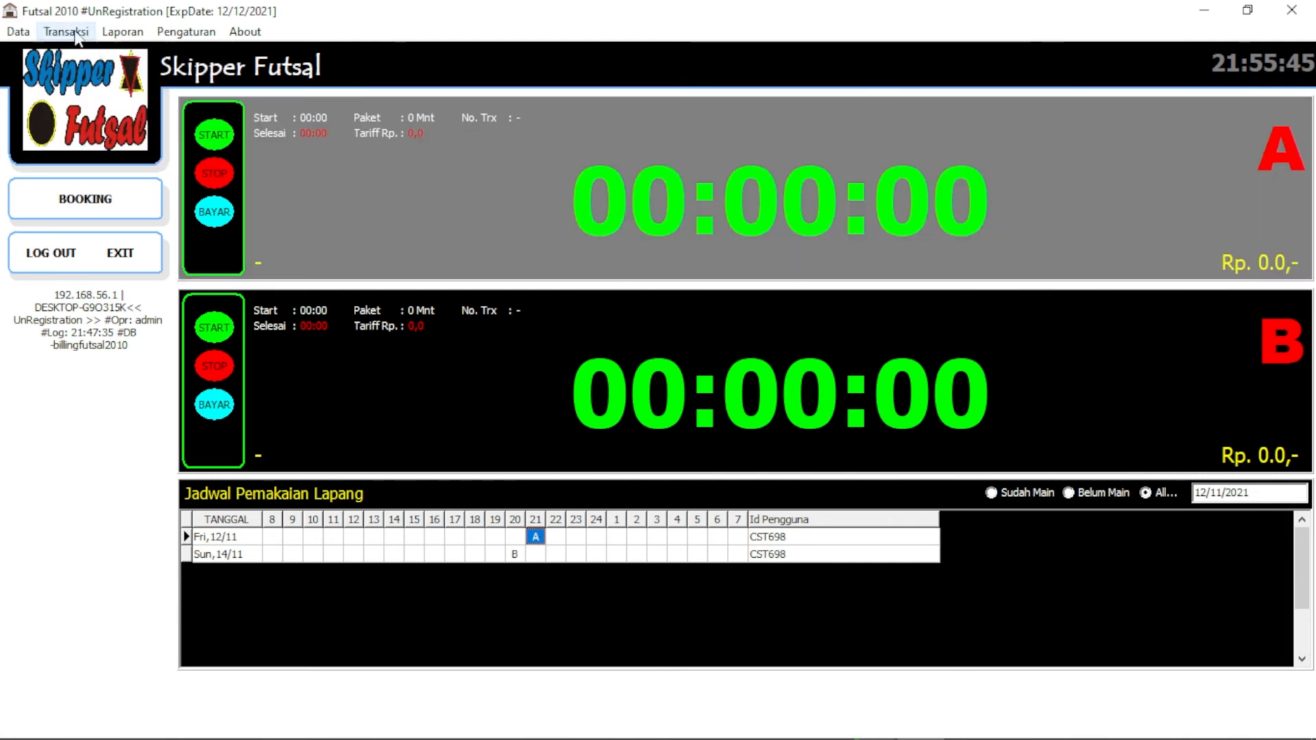
{"action": "left_click", "coordinate": [66, 32]}
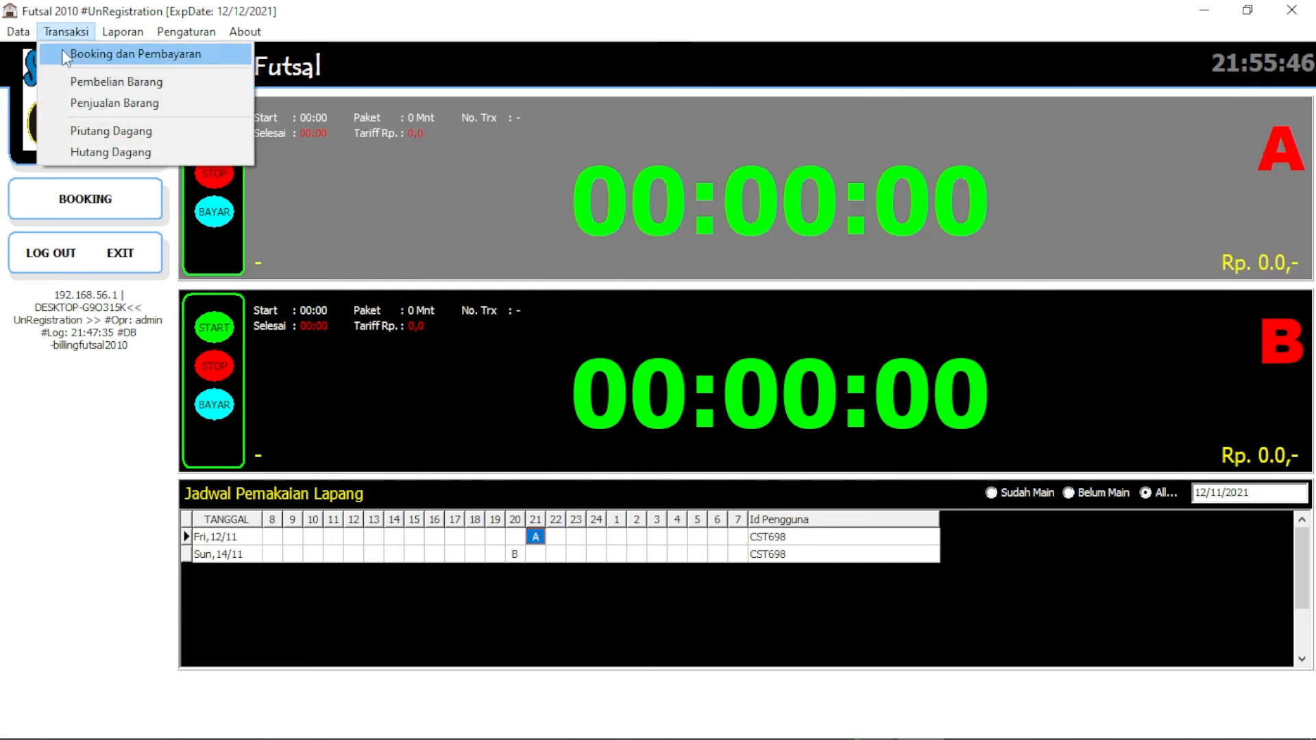
Open Booking dan Pembayaran and review the member's Sunday court B session at 20:50:00
{"action": "left_click", "coordinate": [63, 52]}
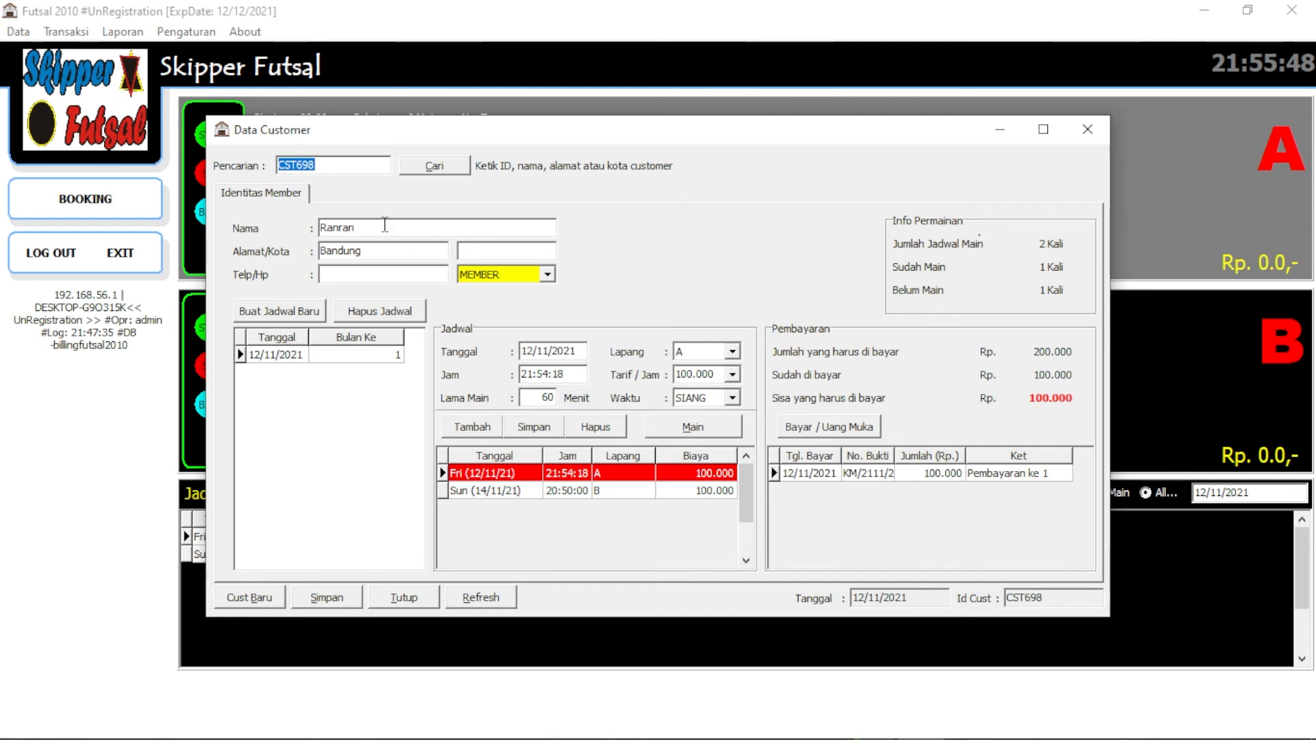
{"action": "double_click", "coordinate": [386, 225]}
{"action": "left_click", "coordinate": [499, 490]}
{"action": "left_click", "coordinate": [518, 473]}
{"action": "left_click", "coordinate": [559, 491]}
{"action": "left_click", "coordinate": [575, 475]}
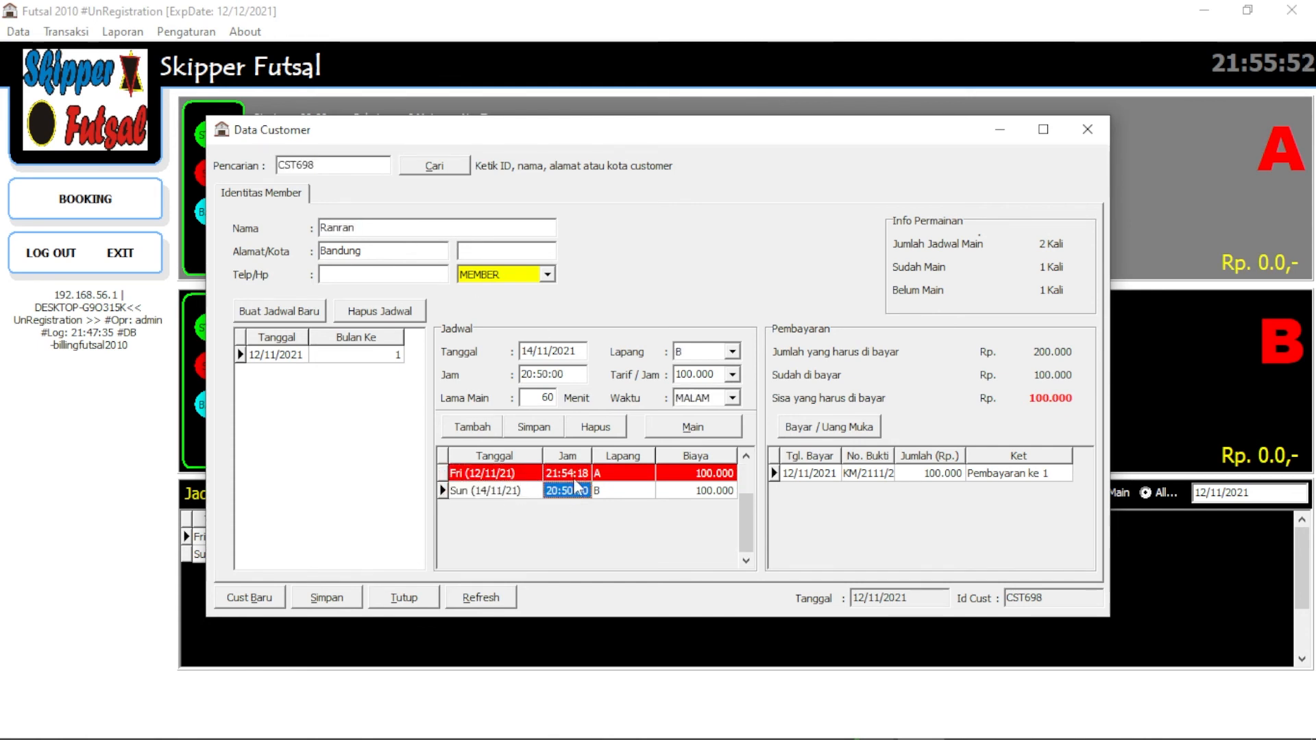
{"action": "left_click", "coordinate": [579, 489]}
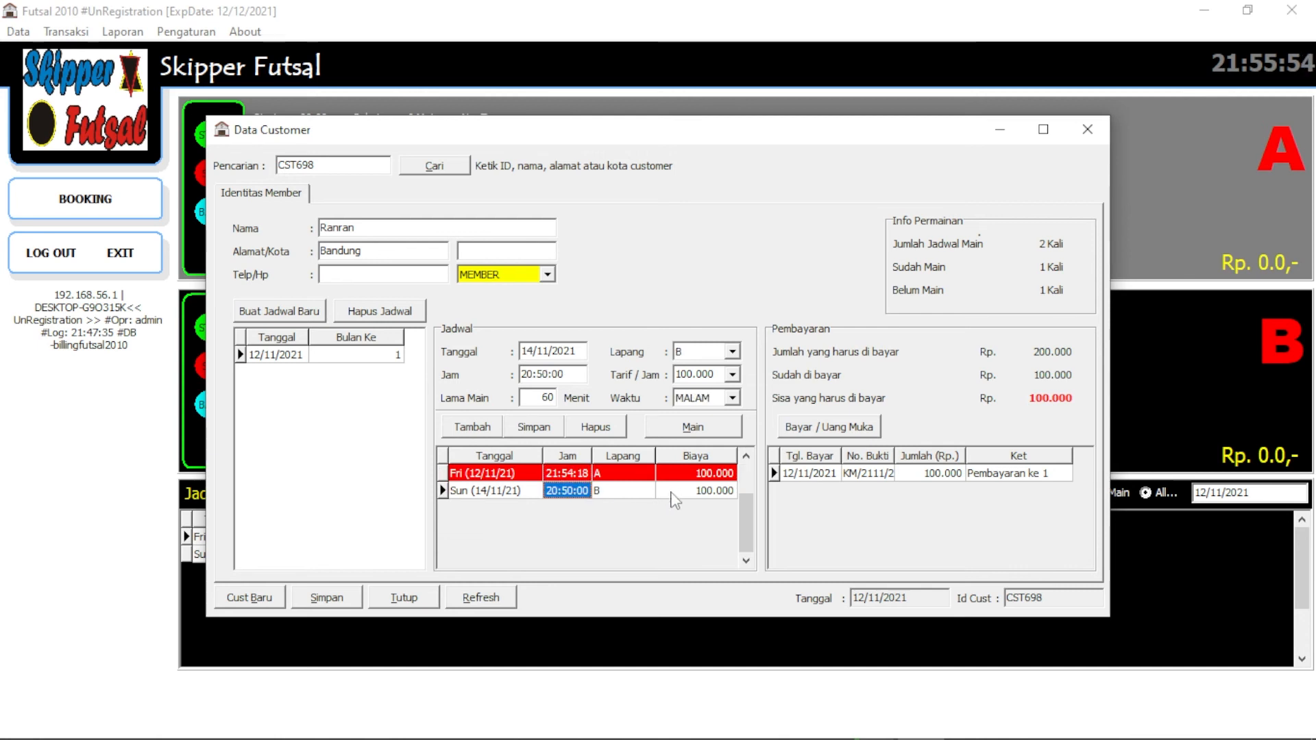
{"action": "left_click", "coordinate": [671, 491]}
{"action": "left_click", "coordinate": [521, 490]}
{"action": "left_click", "coordinate": [520, 492]}
{"action": "mouse_move", "coordinate": [926, 736]}
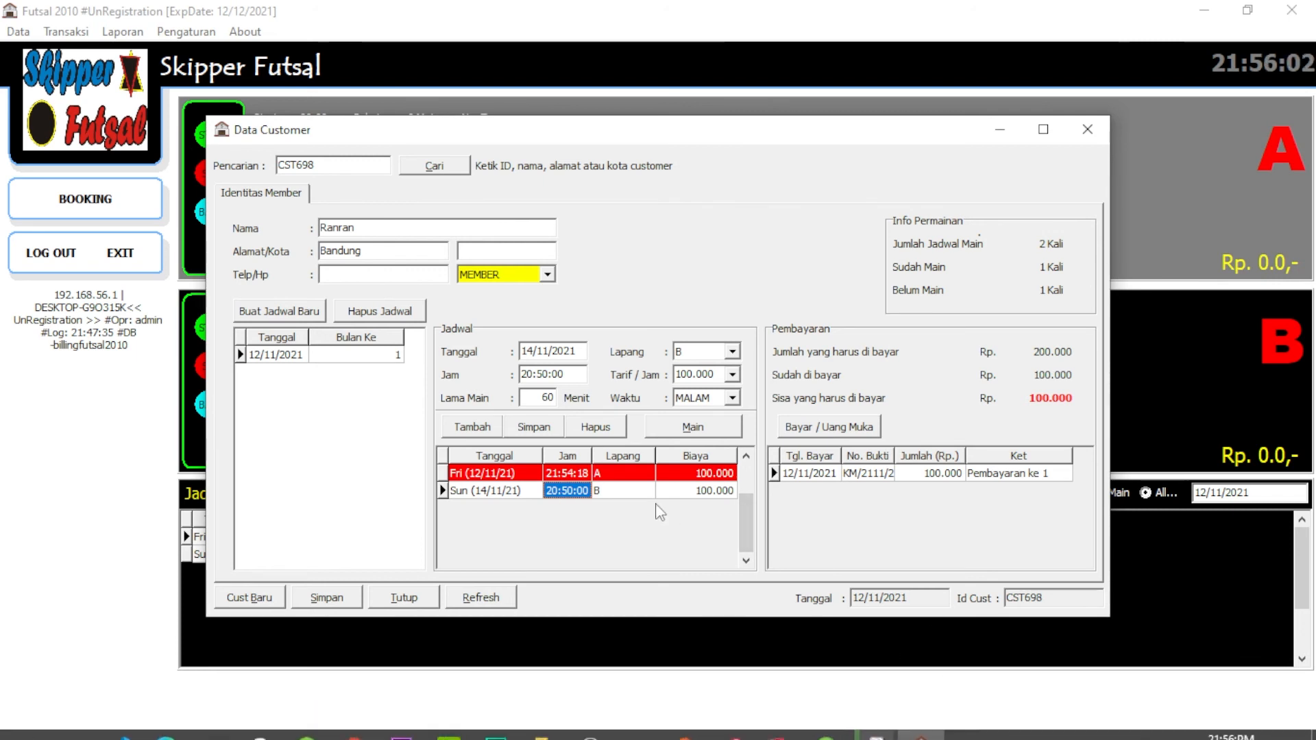
Change the Sunday court B session's start time to 21:56:00, clearing the invalid-time error
{"action": "left_click", "coordinate": [559, 491]}
{"action": "left_click_drag", "start_coordinate": [554, 491], "coordinate": [556, 496]}
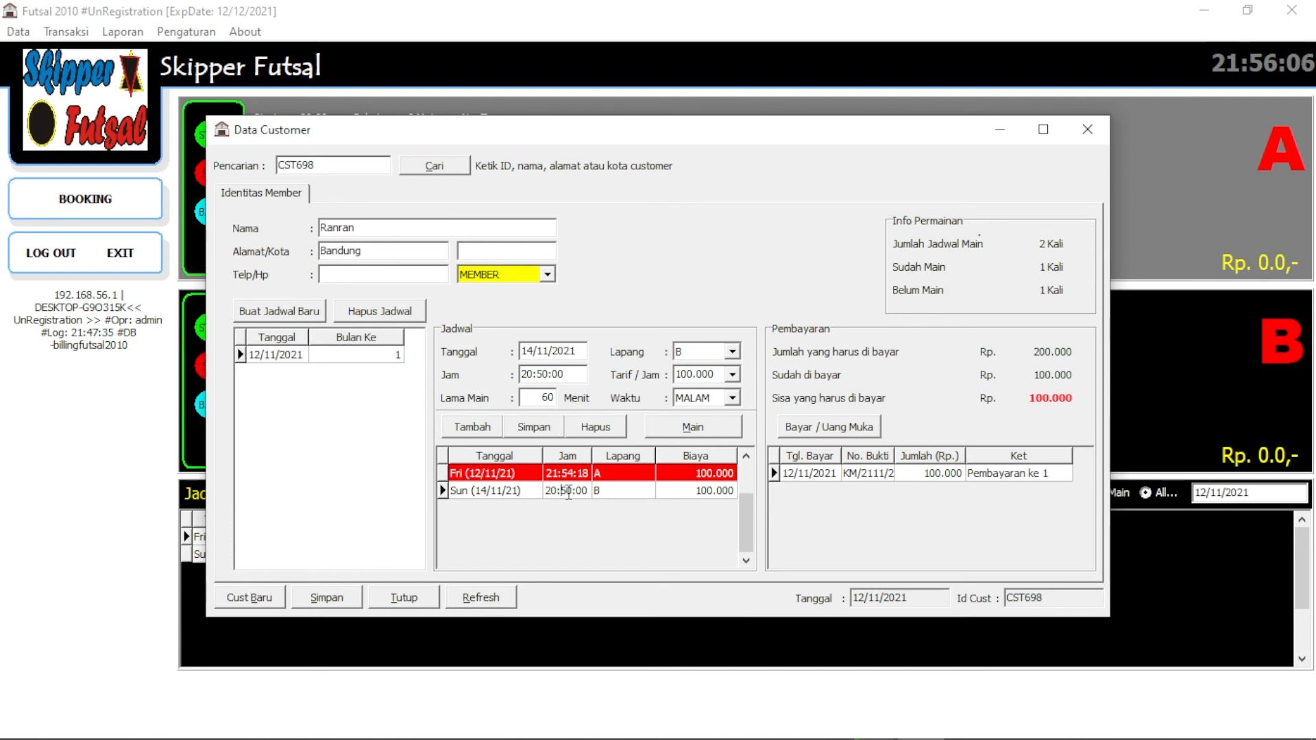
{"action": "left_click_drag", "start_coordinate": [534, 374], "coordinate": [551, 380]}
{"action": "type", "text": "1"}
{"action": "type", "text": "6"}
{"action": "left_click", "coordinate": [600, 489]}
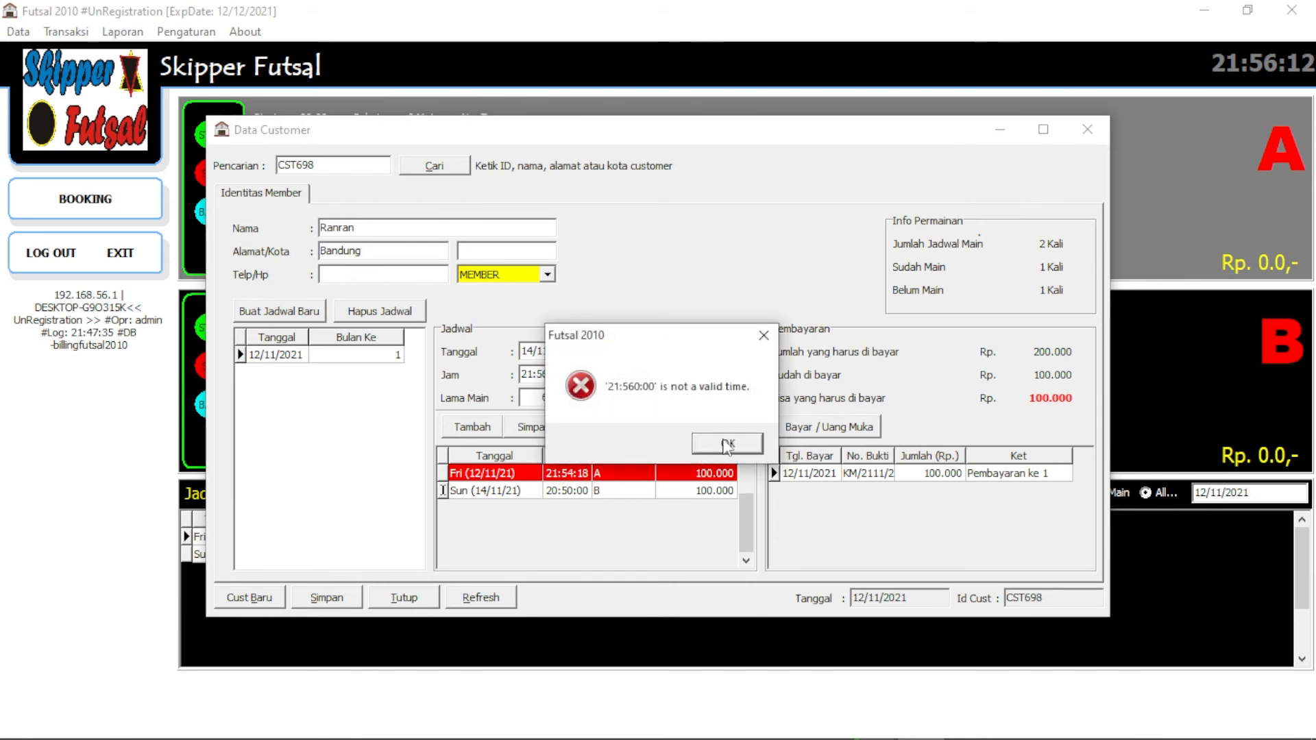
{"action": "left_click", "coordinate": [724, 446]}
{"action": "key", "text": "Delete"}
{"action": "left_click", "coordinate": [623, 489]}
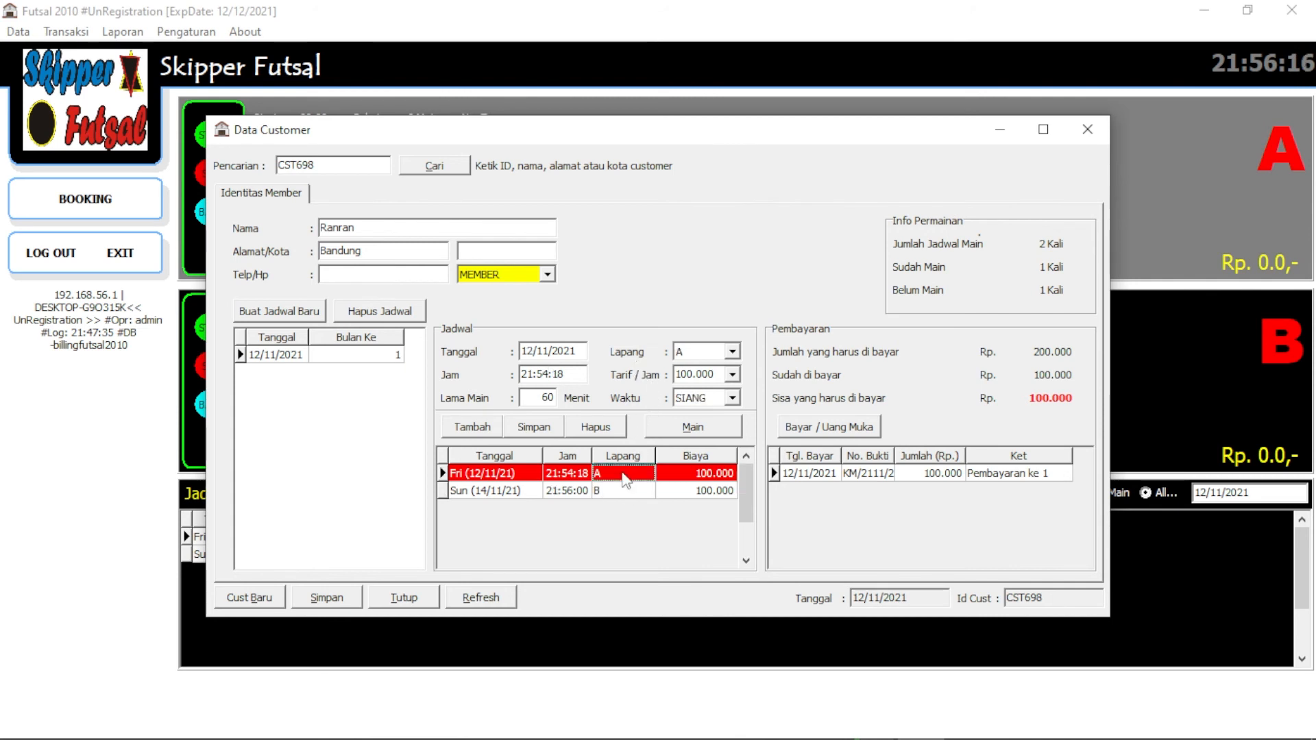
Move the court B session's date to 12/11/2021 and start it
{"action": "left_click", "coordinate": [706, 428]}
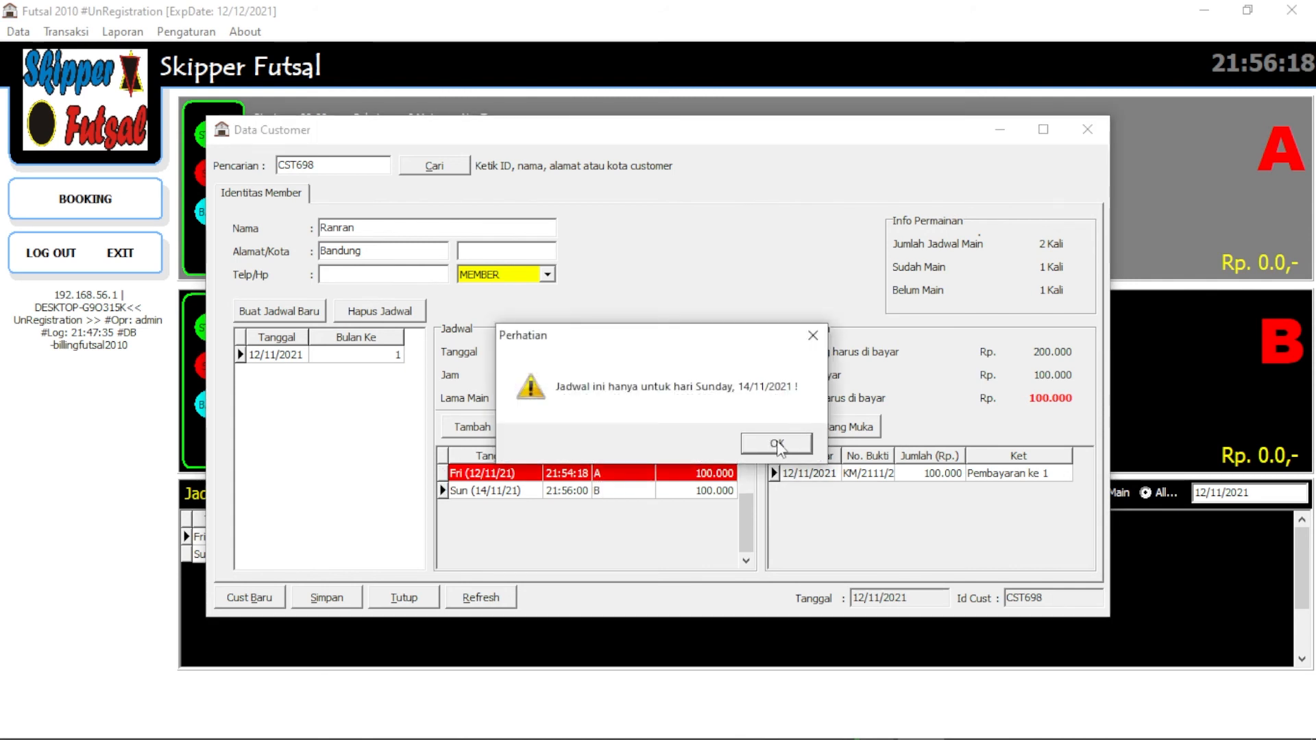
{"action": "left_click", "coordinate": [778, 446]}
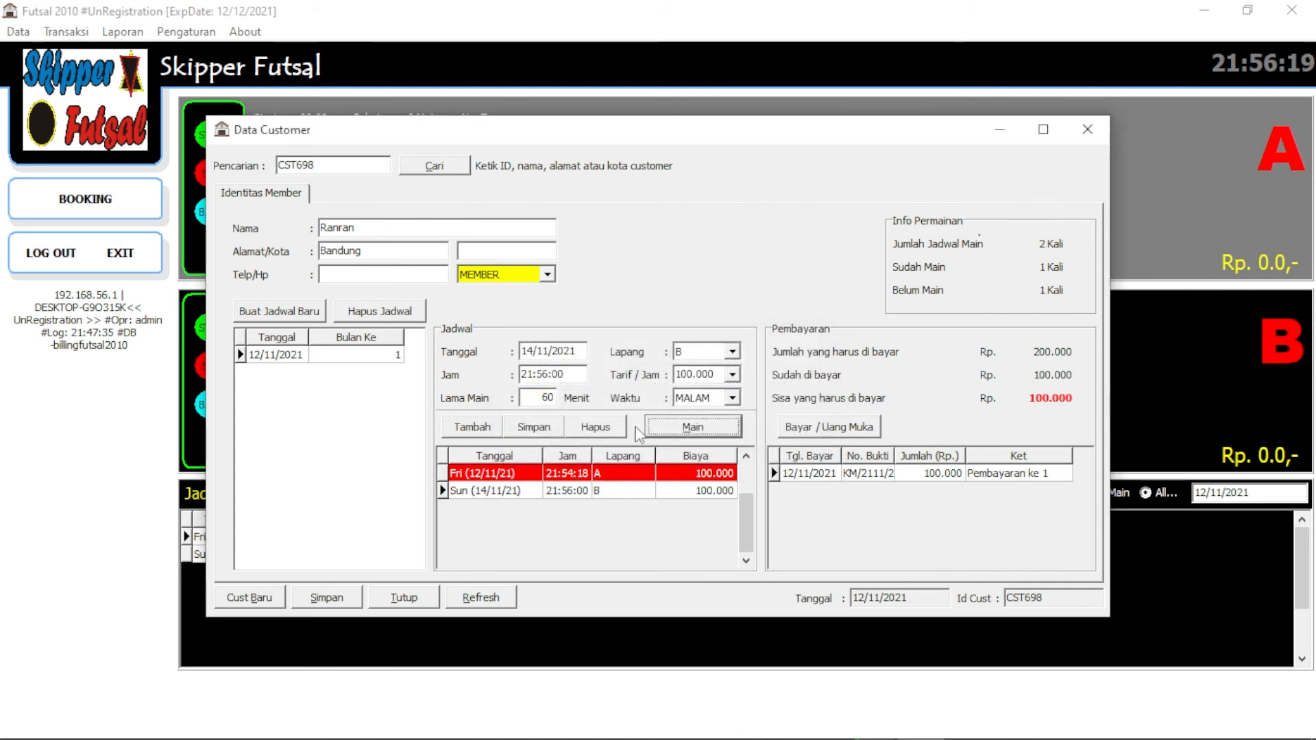
{"action": "left_click", "coordinate": [530, 350]}
{"action": "type", "text": "2"}
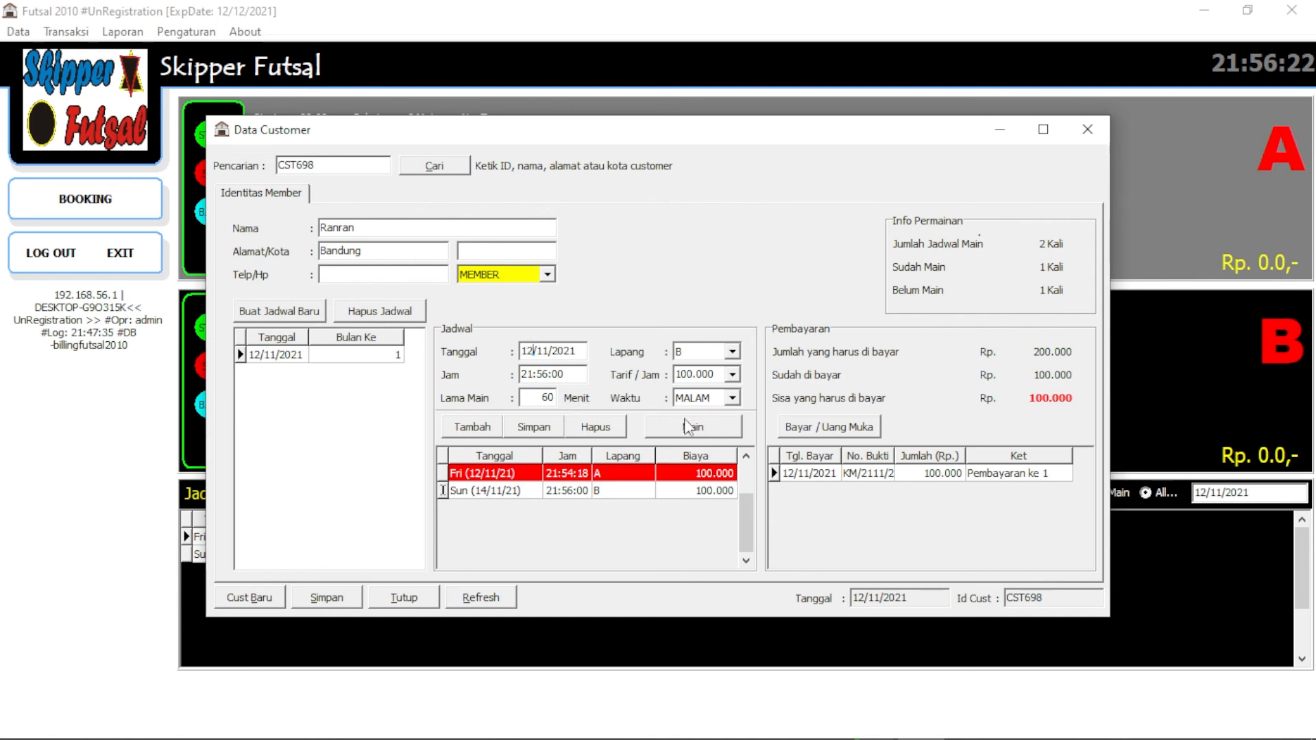
{"action": "left_click", "coordinate": [702, 427]}
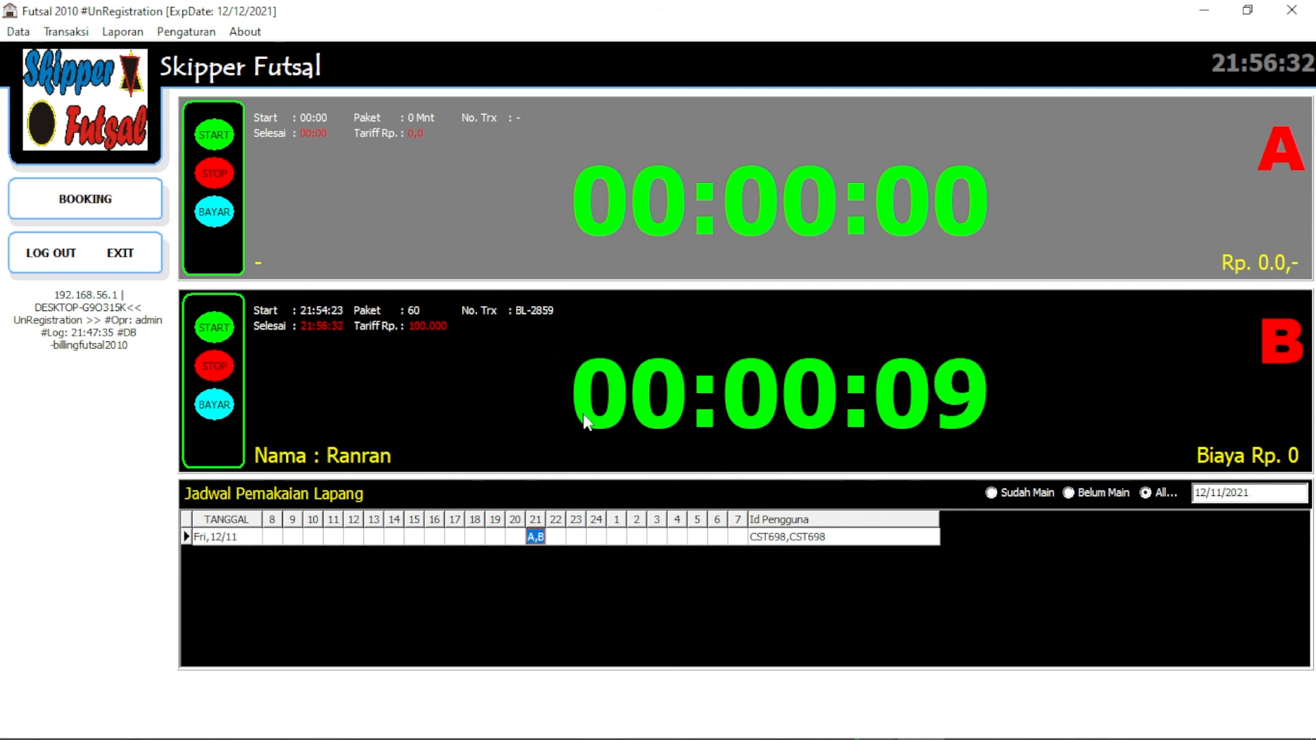
Stop the member's running court B session with the red STOP button
{"action": "left_click", "coordinate": [218, 371]}
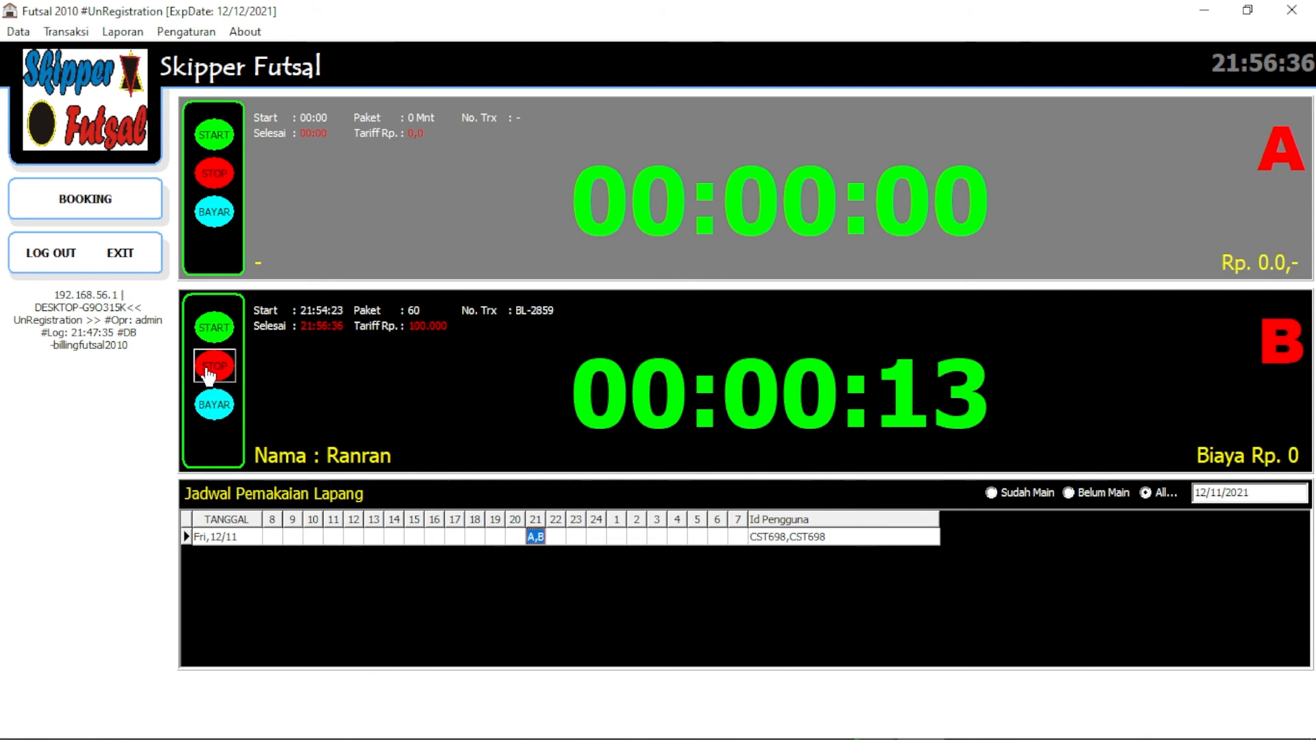
{"action": "left_click", "coordinate": [209, 373]}
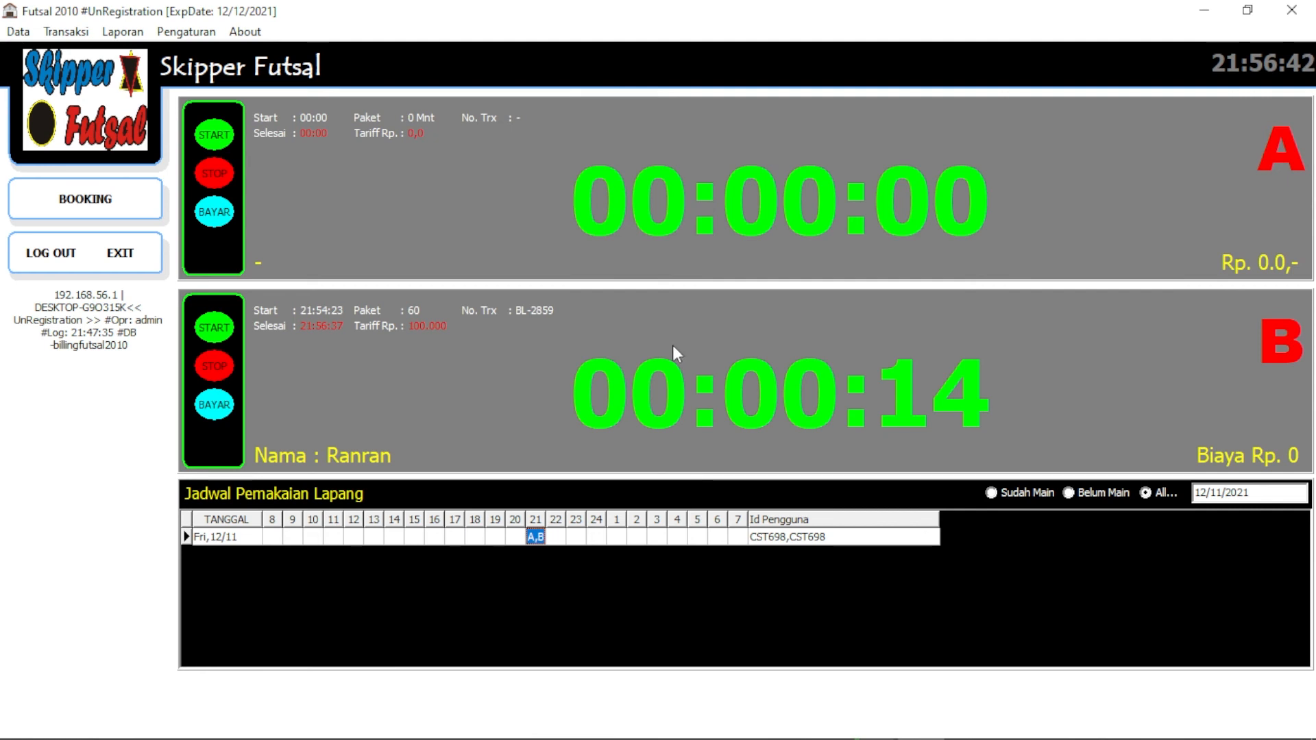
Open the Pembayaran window for court B's stopped 100.000 session and reposition it
{"action": "left_click", "coordinate": [214, 410]}
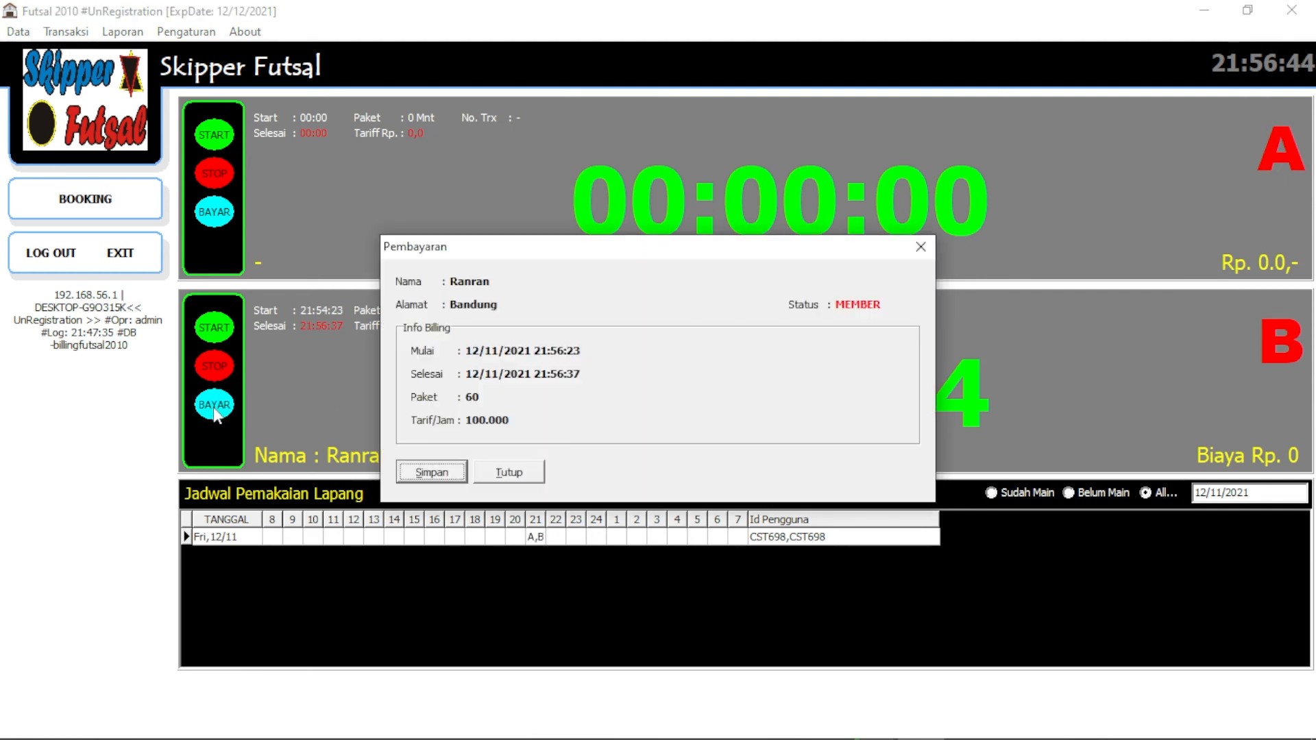
{"action": "left_click_drag", "start_coordinate": [673, 242], "coordinate": [697, 231]}
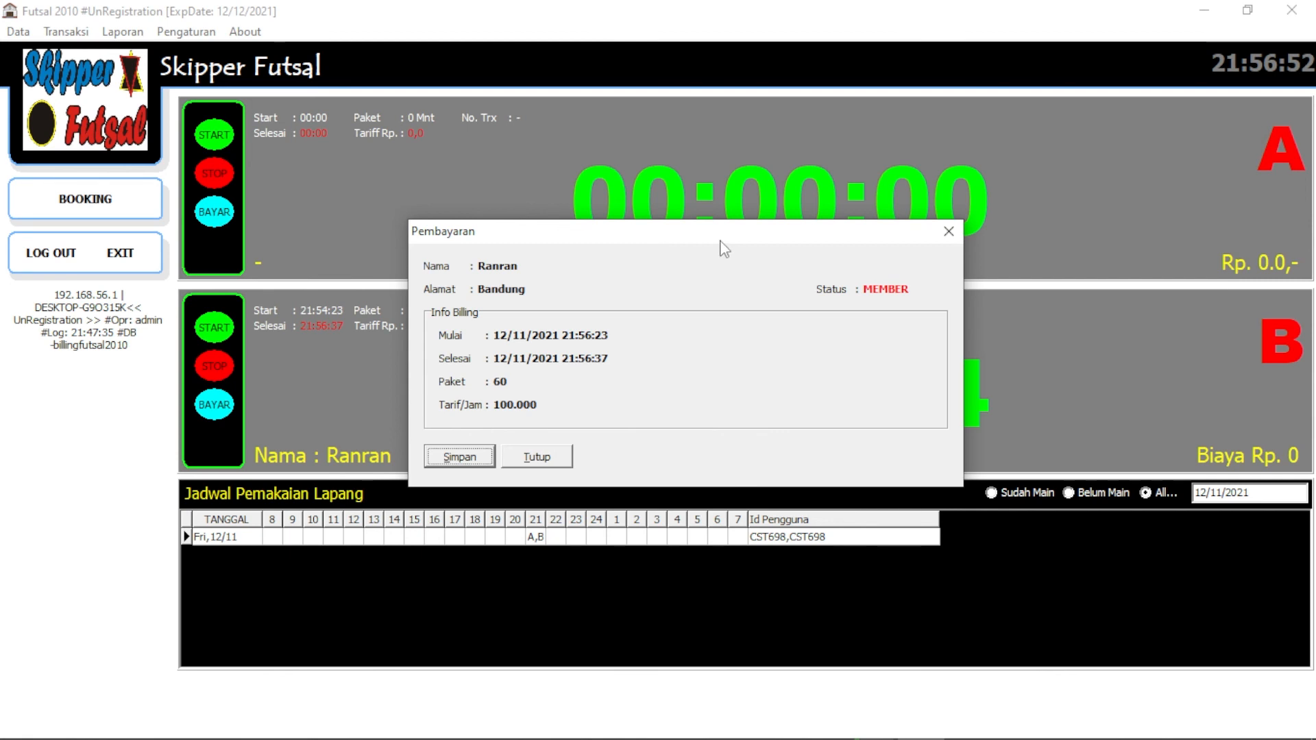
{"action": "left_click_drag", "start_coordinate": [652, 239], "coordinate": [670, 223]}
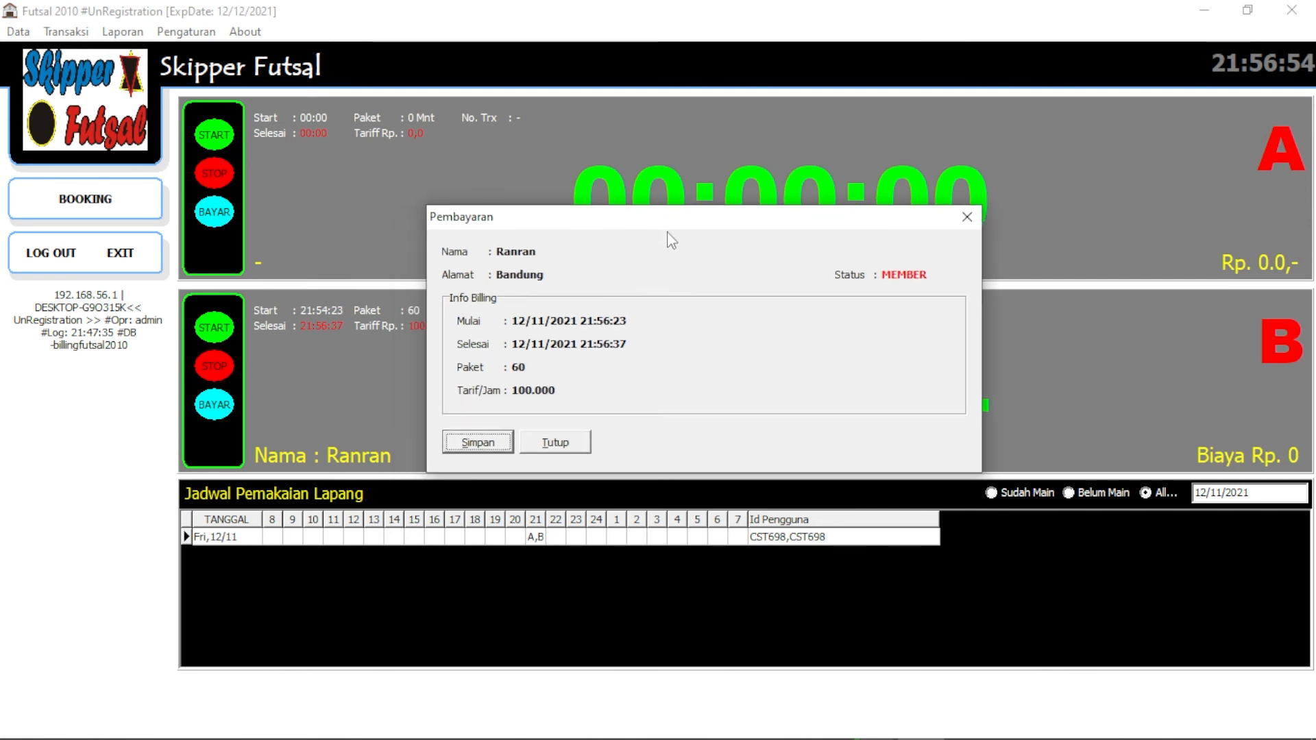
Save the court B payment, view the 100.000 receipt as a whole page, and close the preview
{"action": "left_click", "coordinate": [492, 444]}
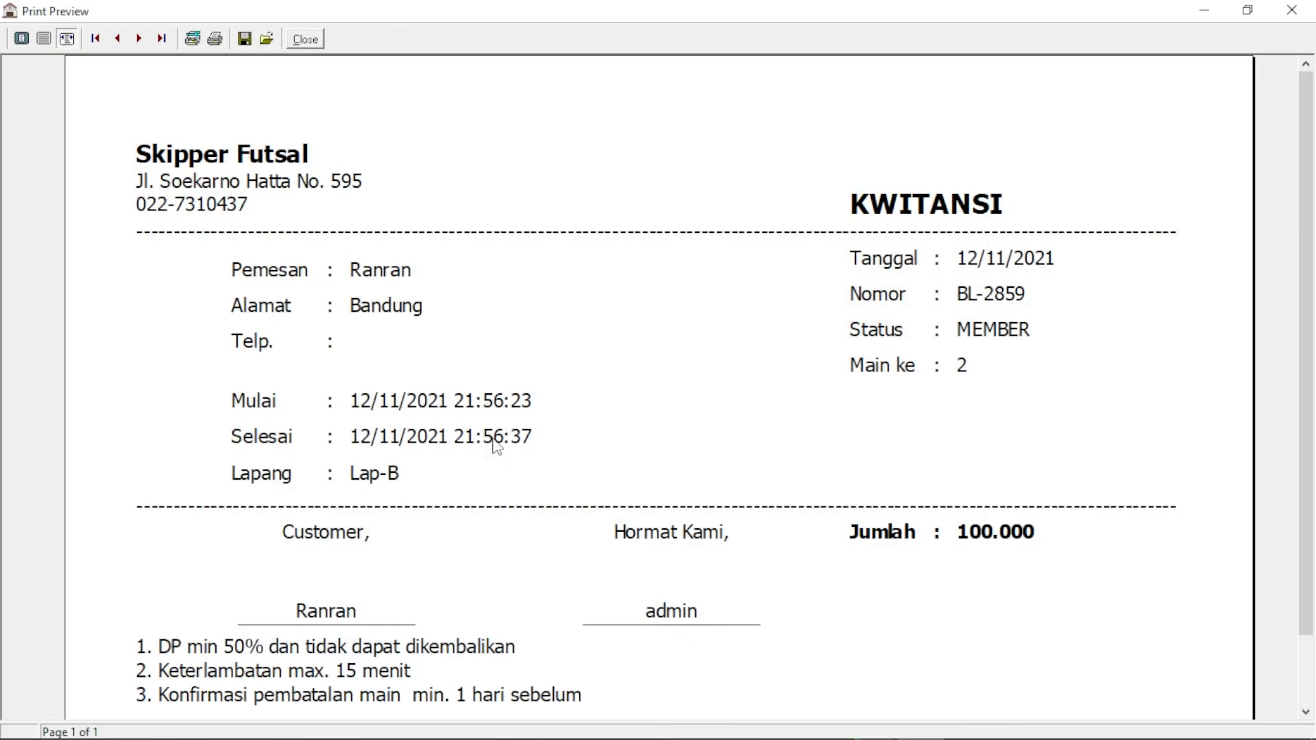
{"action": "left_click", "coordinate": [45, 40]}
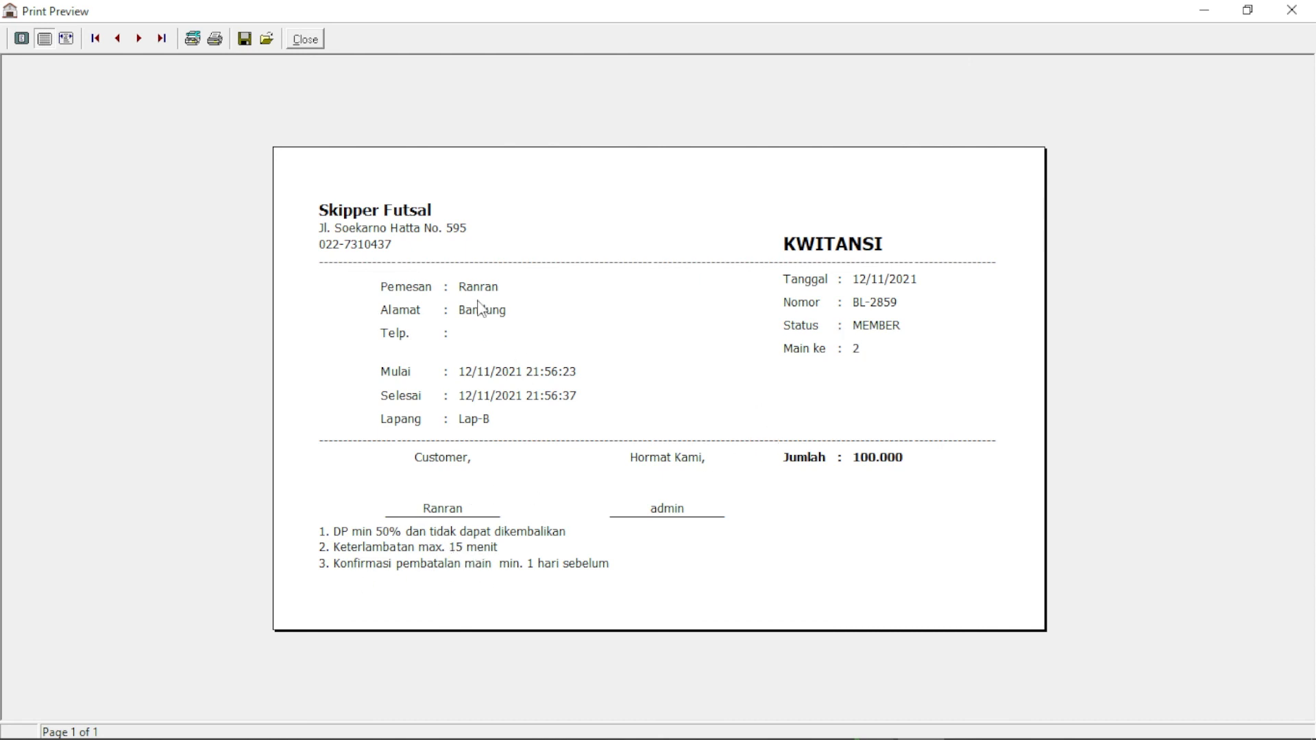
{"action": "left_click", "coordinate": [306, 39]}
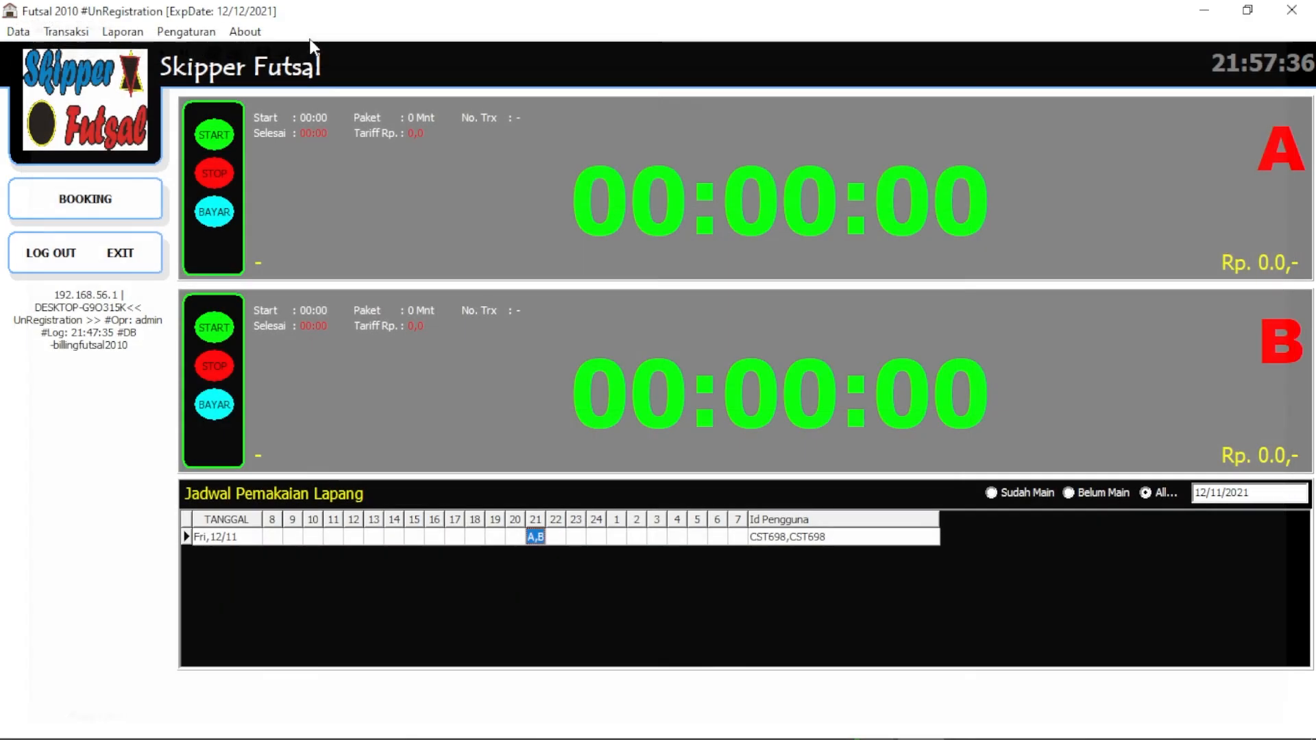
{"action": "left_click", "coordinate": [185, 31]}
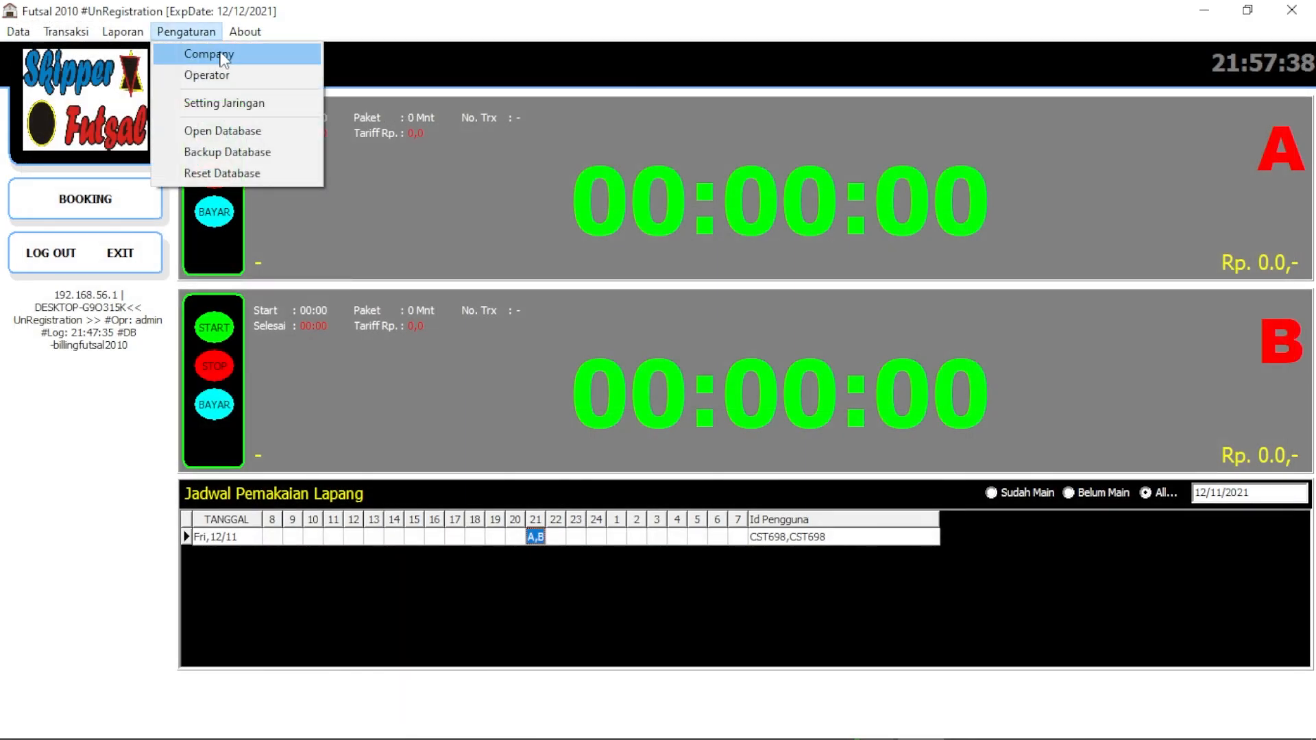
{"action": "left_click", "coordinate": [228, 59]}
{"action": "left_click_drag", "start_coordinate": [711, 441], "coordinate": [349, 400]}
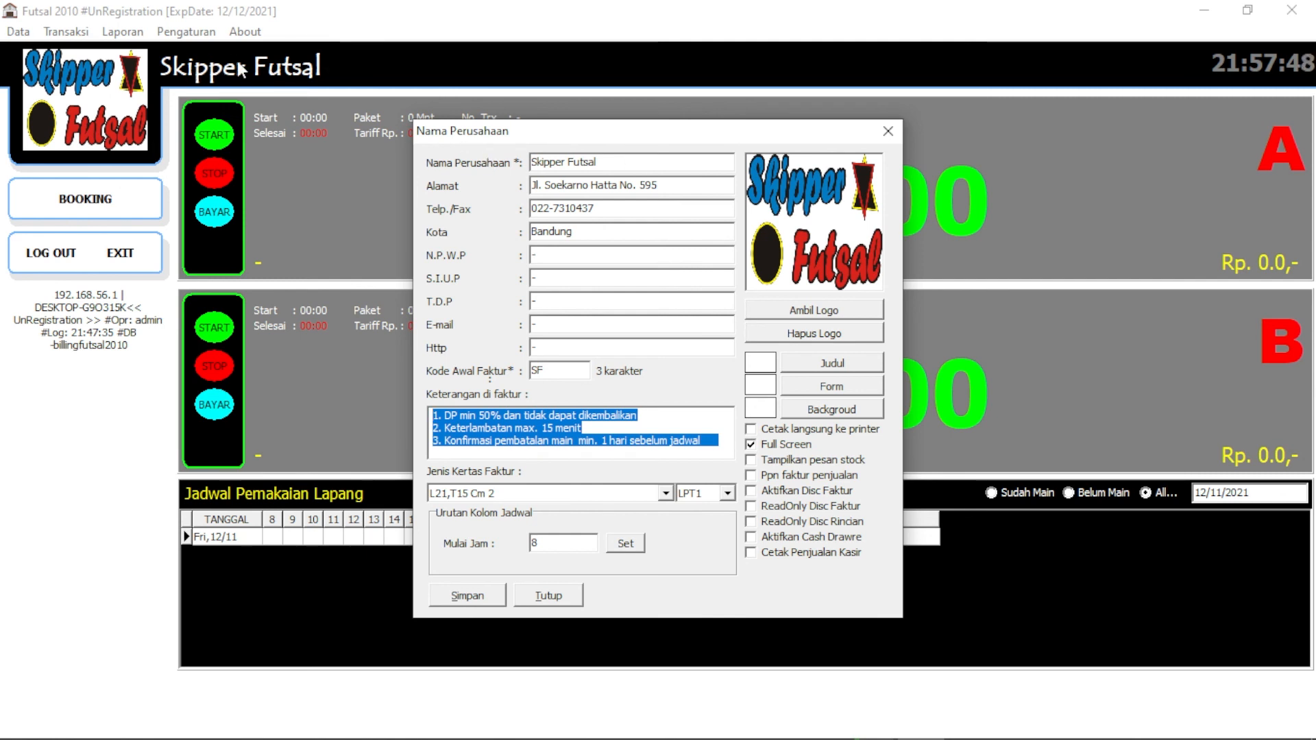
{"action": "left_click_drag", "start_coordinate": [676, 187], "coordinate": [432, 185]}
{"action": "left_click", "coordinate": [612, 232]}
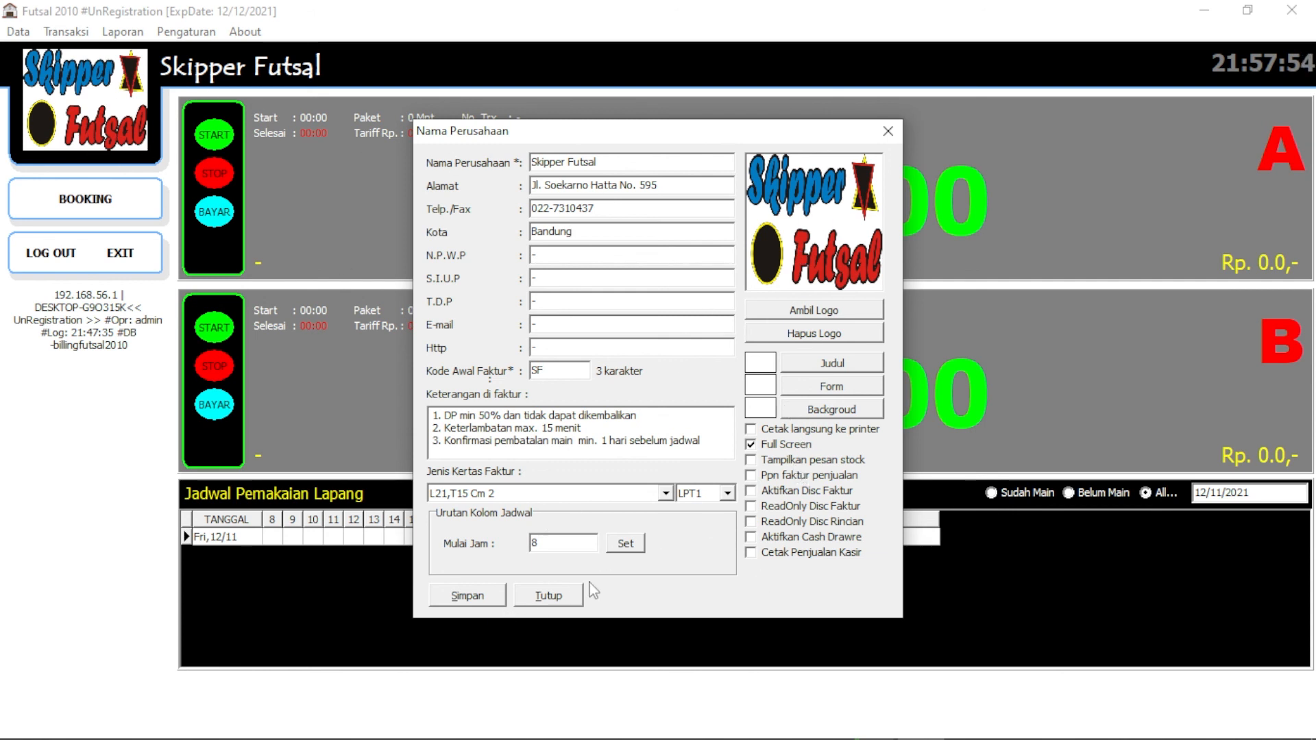
{"action": "left_click", "coordinate": [544, 596]}
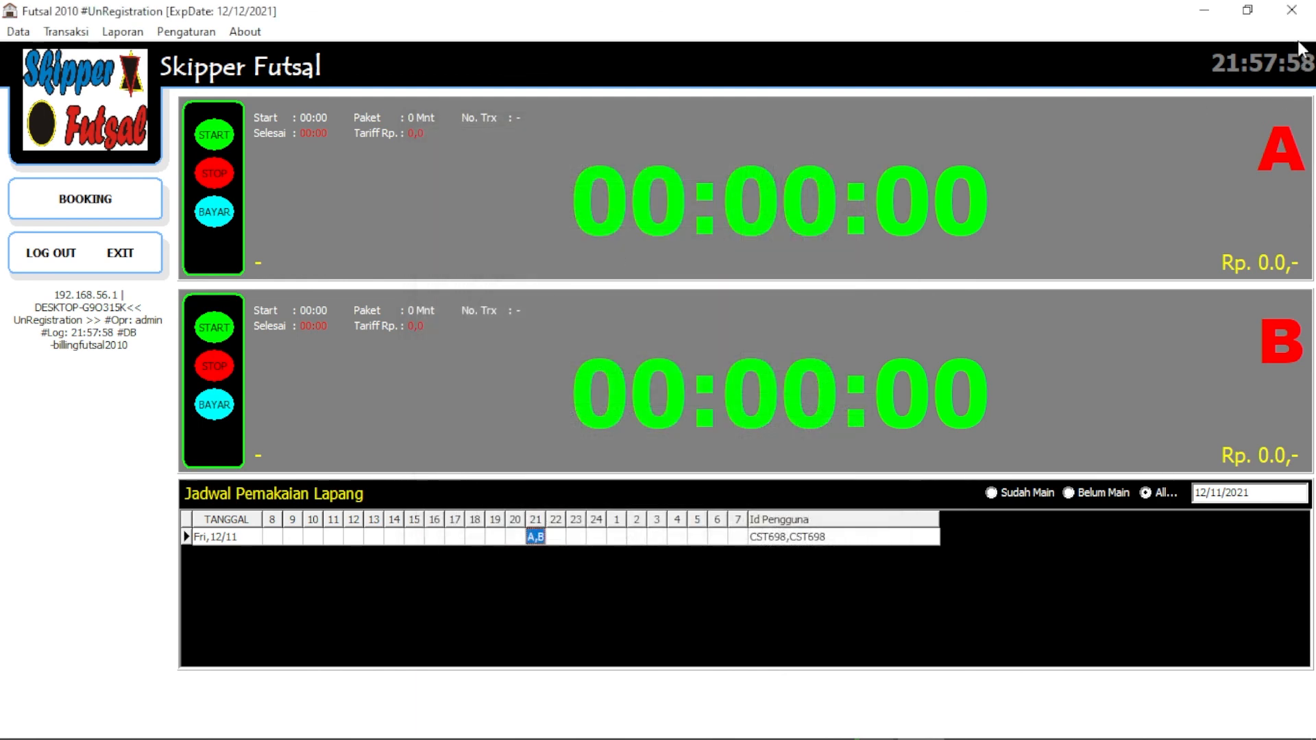